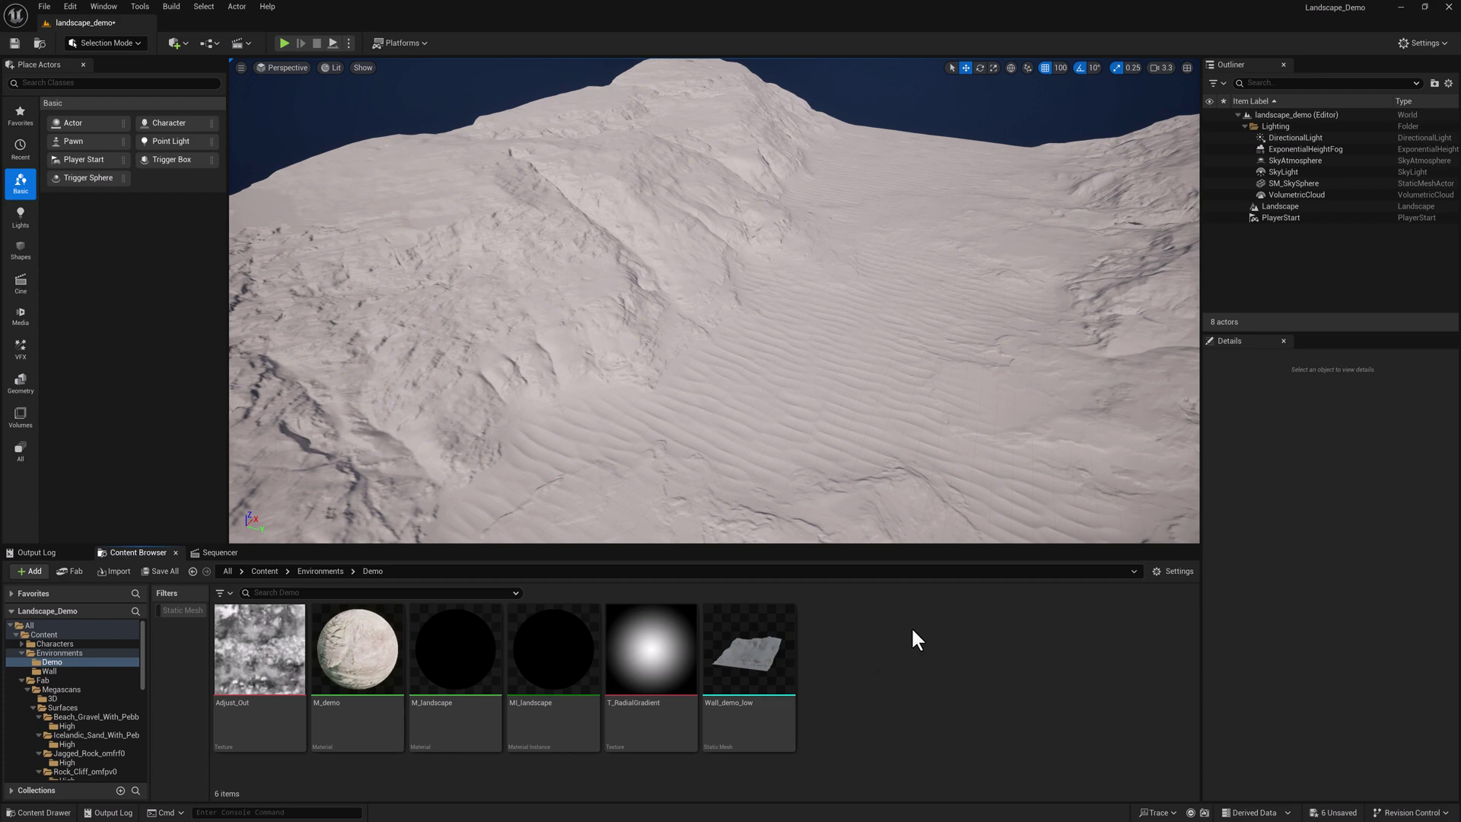
# Step: Open the plugin manager, then close it again
pyautogui.click(69, 6)
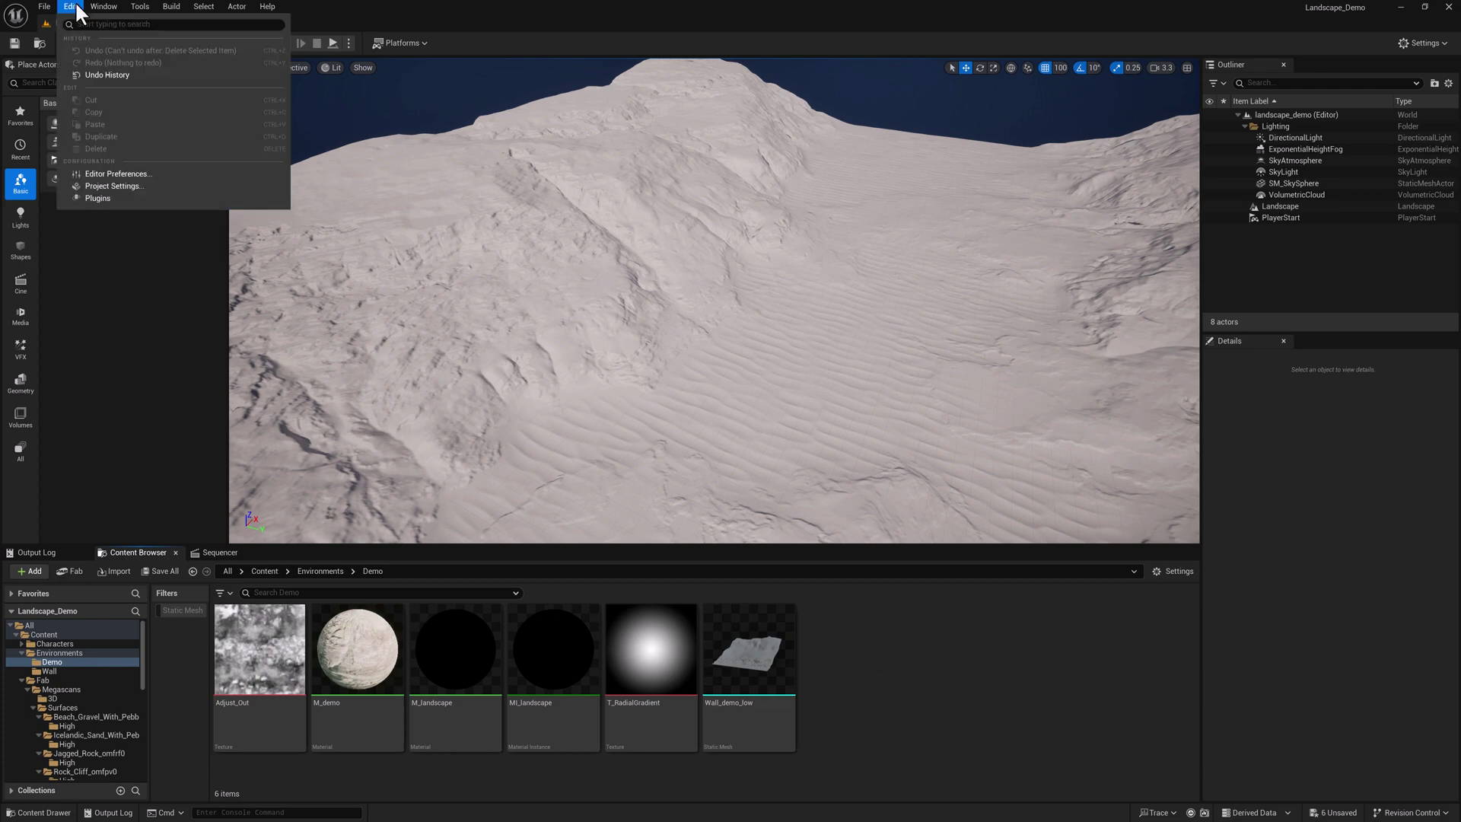
pyautogui.click(108, 193)
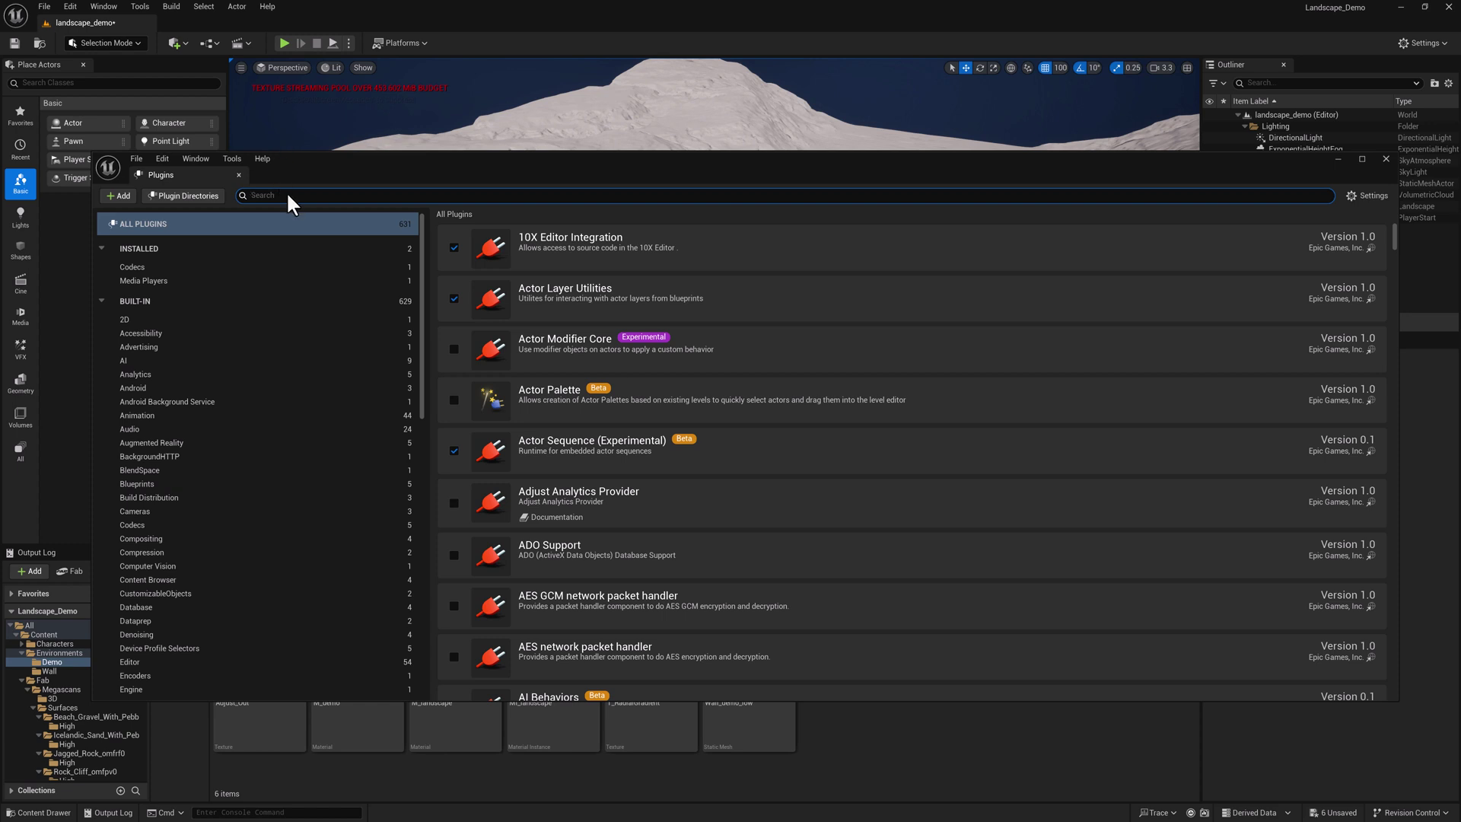
pyautogui.write('texture')
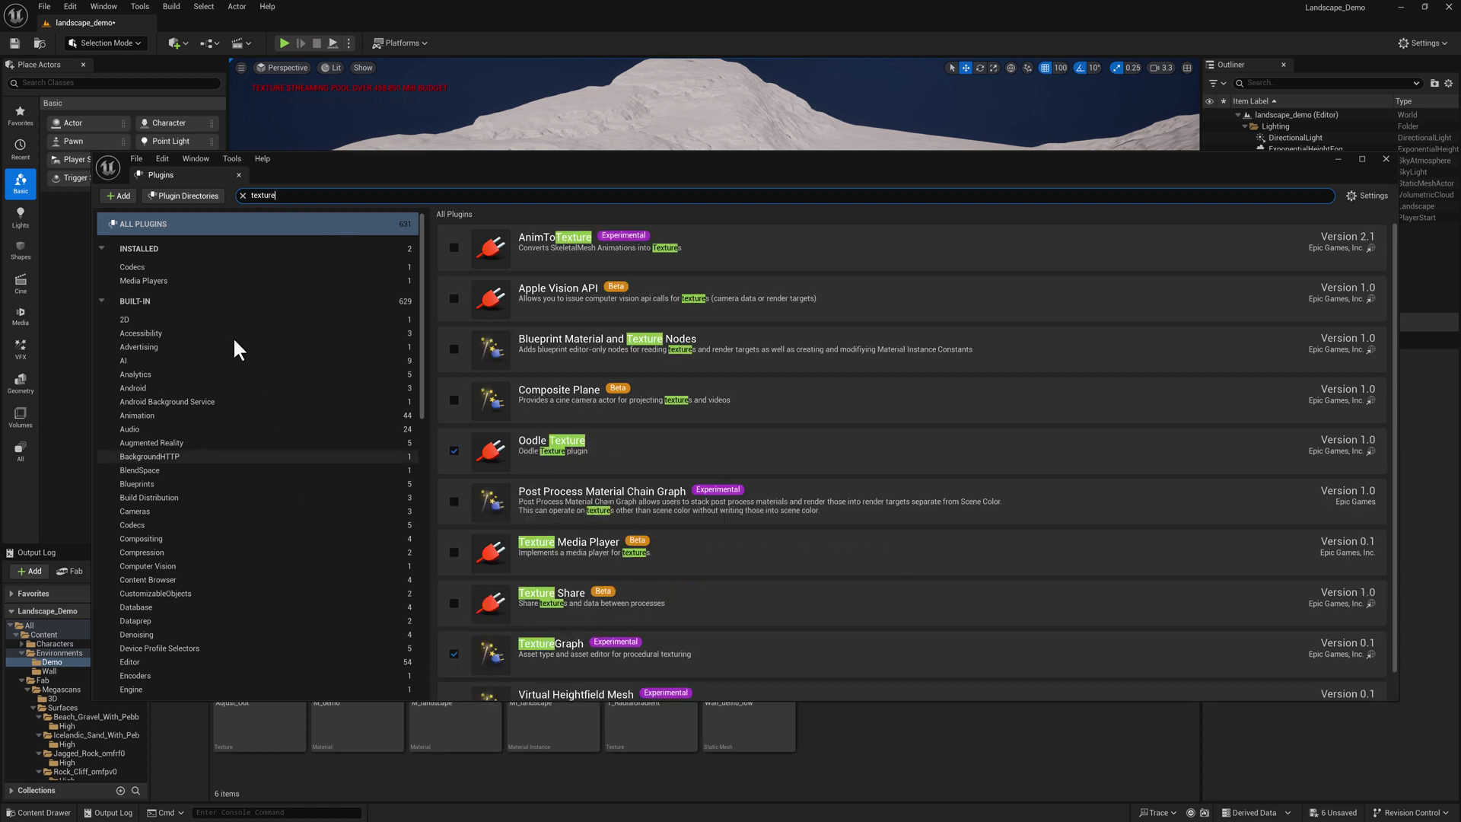
pyautogui.click(1387, 162)
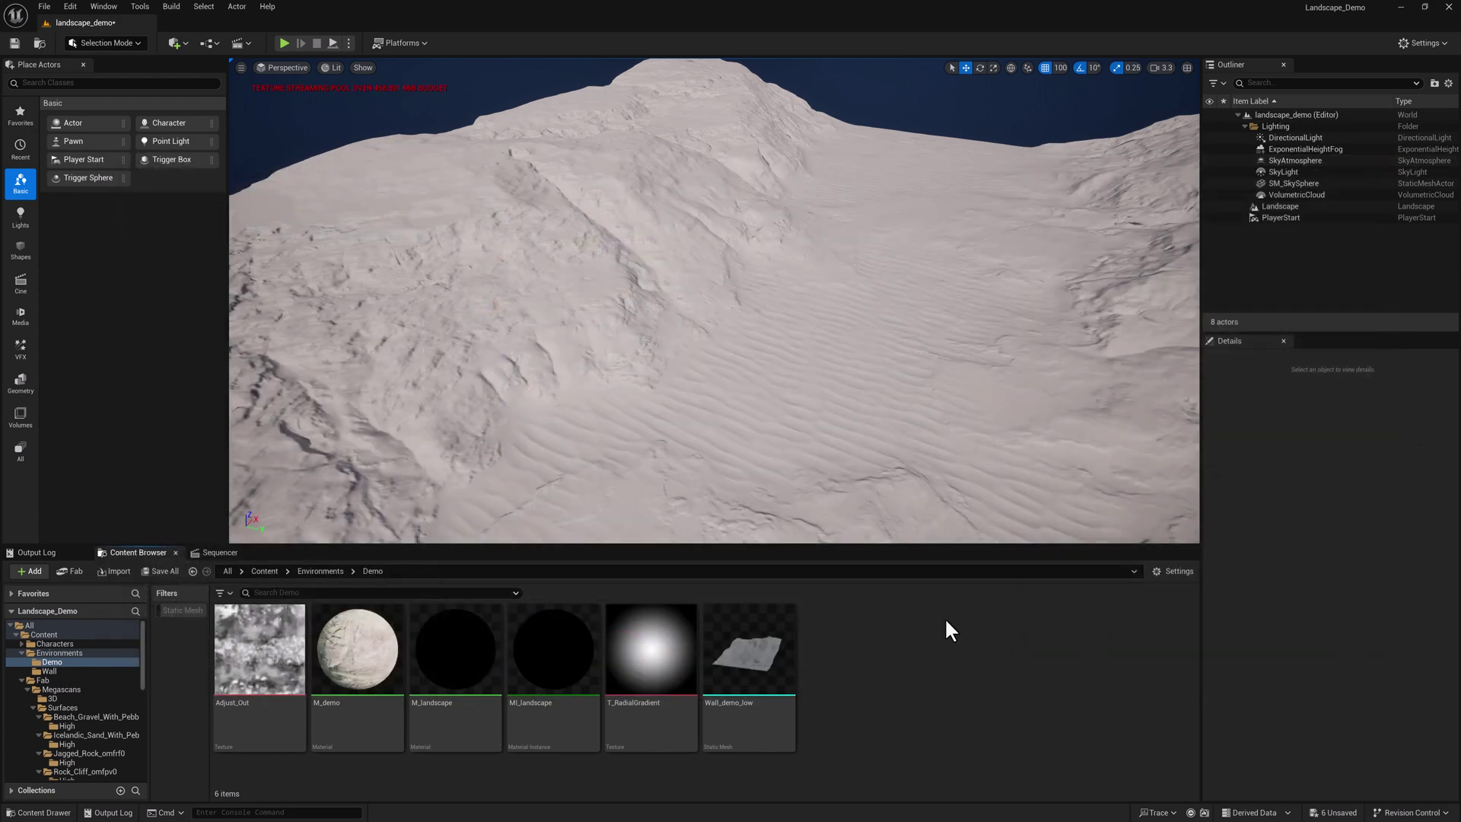
# Step: Create a Texture Graph asset named TG_MaskSlicer in the Demo folder and open it
pyautogui.rightClick(831, 658)
pyautogui.moveTo(913, 598)
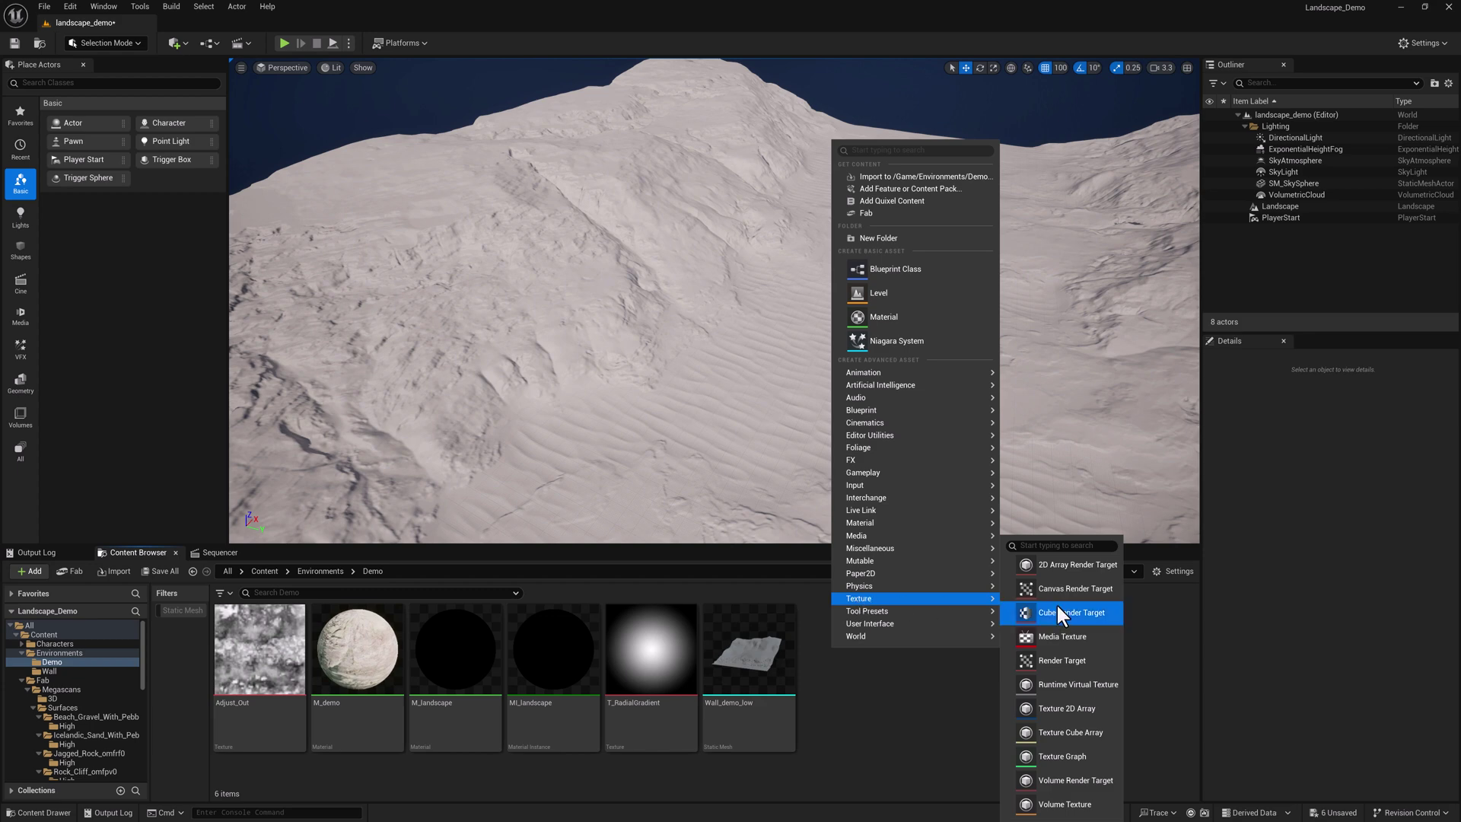
pyautogui.click(1074, 757)
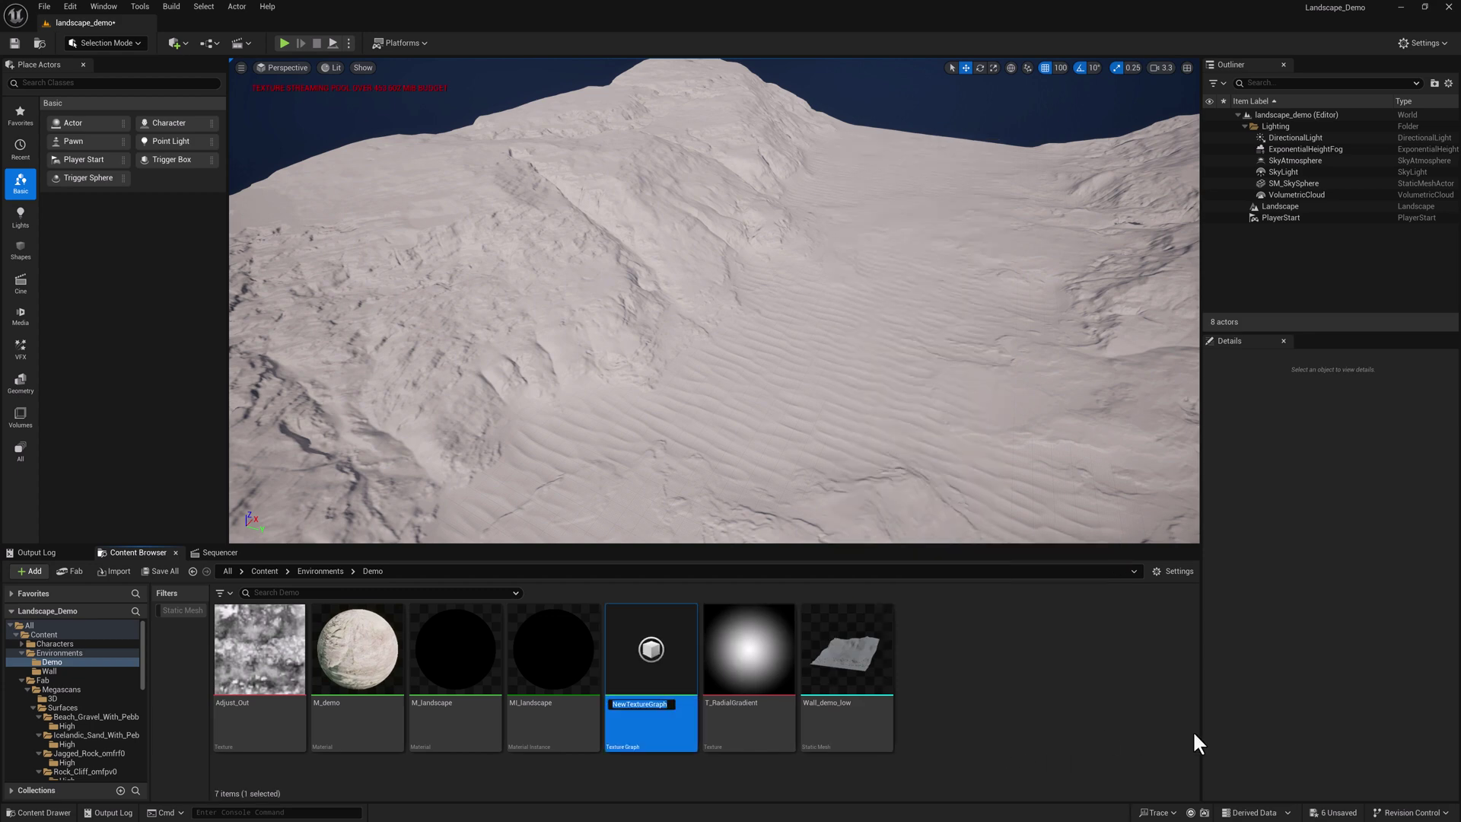
pyautogui.write('TG_')
pyautogui.write('MaskSl')
pyautogui.write('icer')
pyautogui.press('Return')
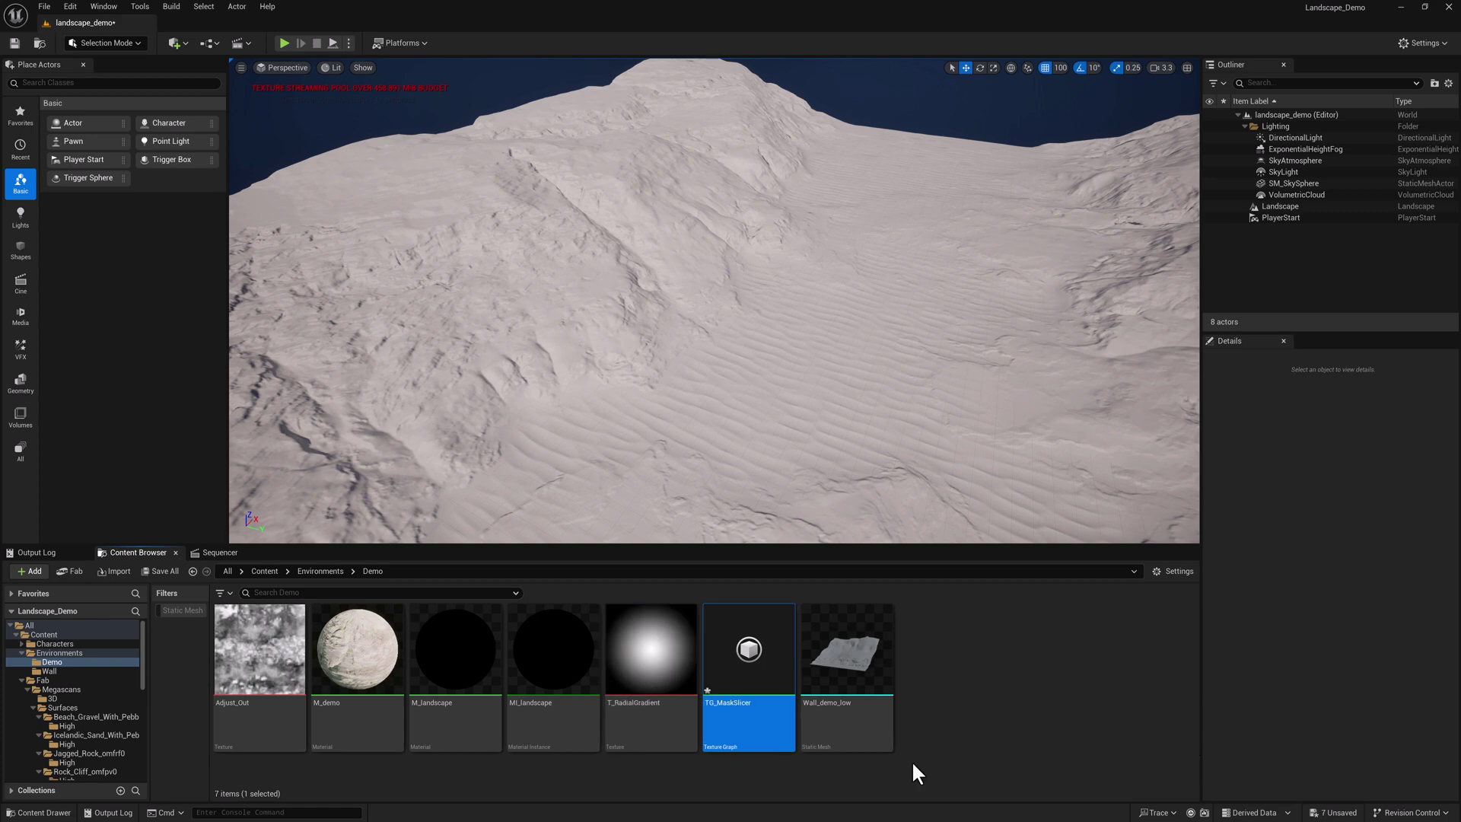
pyautogui.doubleClick(737, 668)
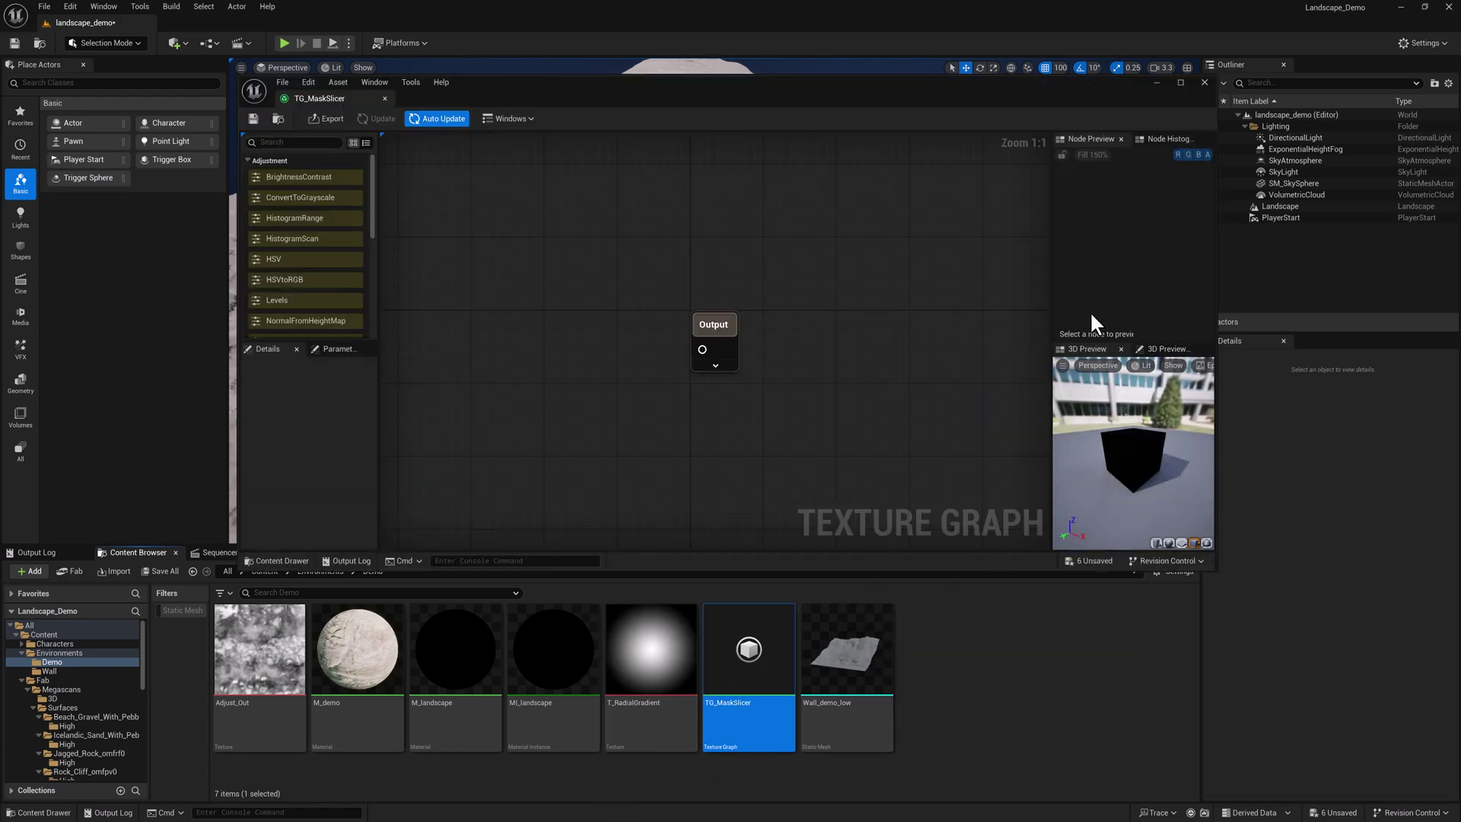
# Step: Add T_RadialGradient as a Texture node and move the Output node to the right
pyautogui.moveTo(724, 79); pyautogui.dragTo(778, 71)
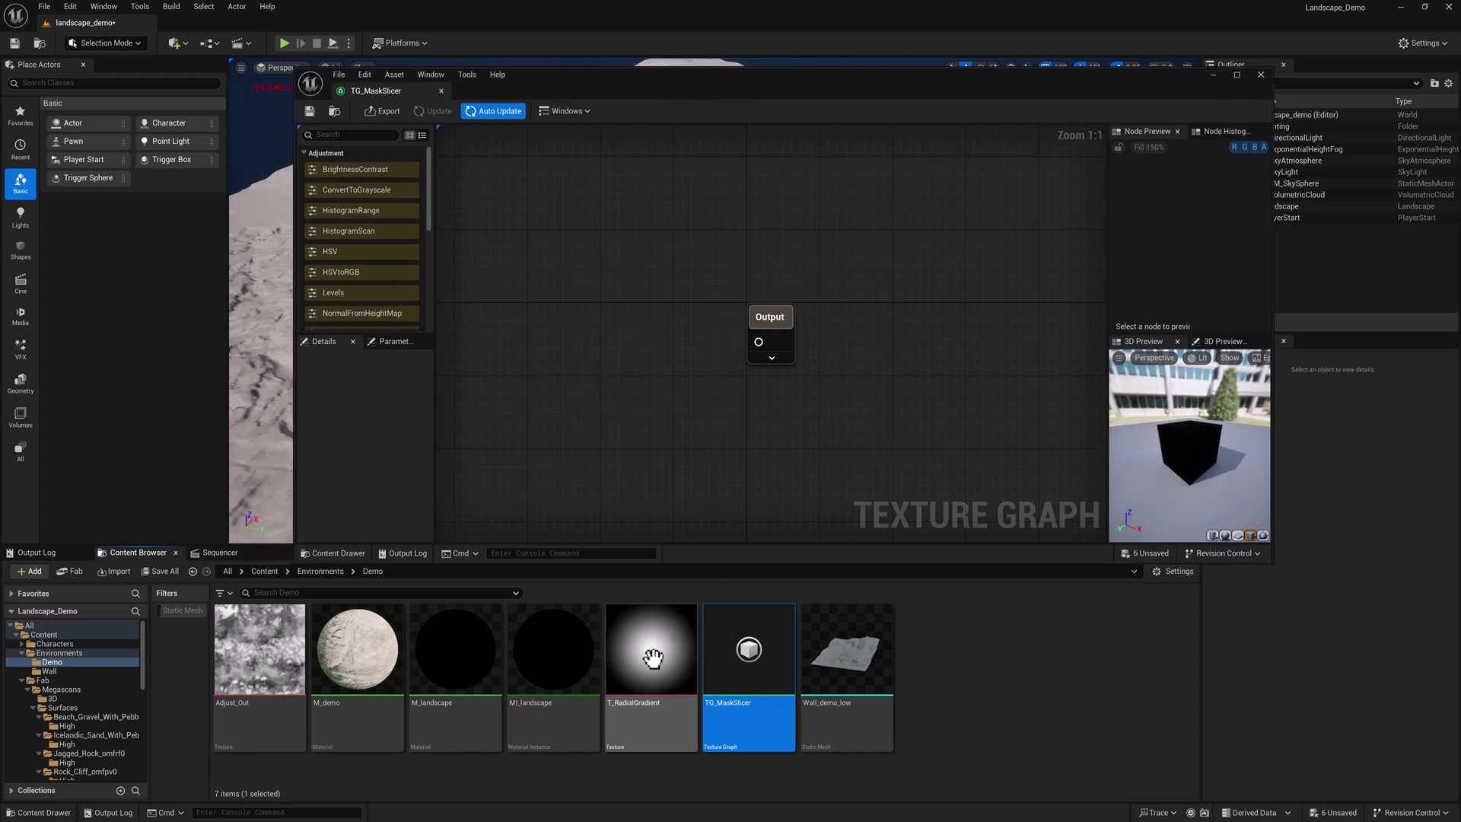
pyautogui.moveTo(653, 653)
pyautogui.mouseDown()
pyautogui.moveTo(535, 297)
pyautogui.moveTo(531, 319)
pyautogui.mouseUp()
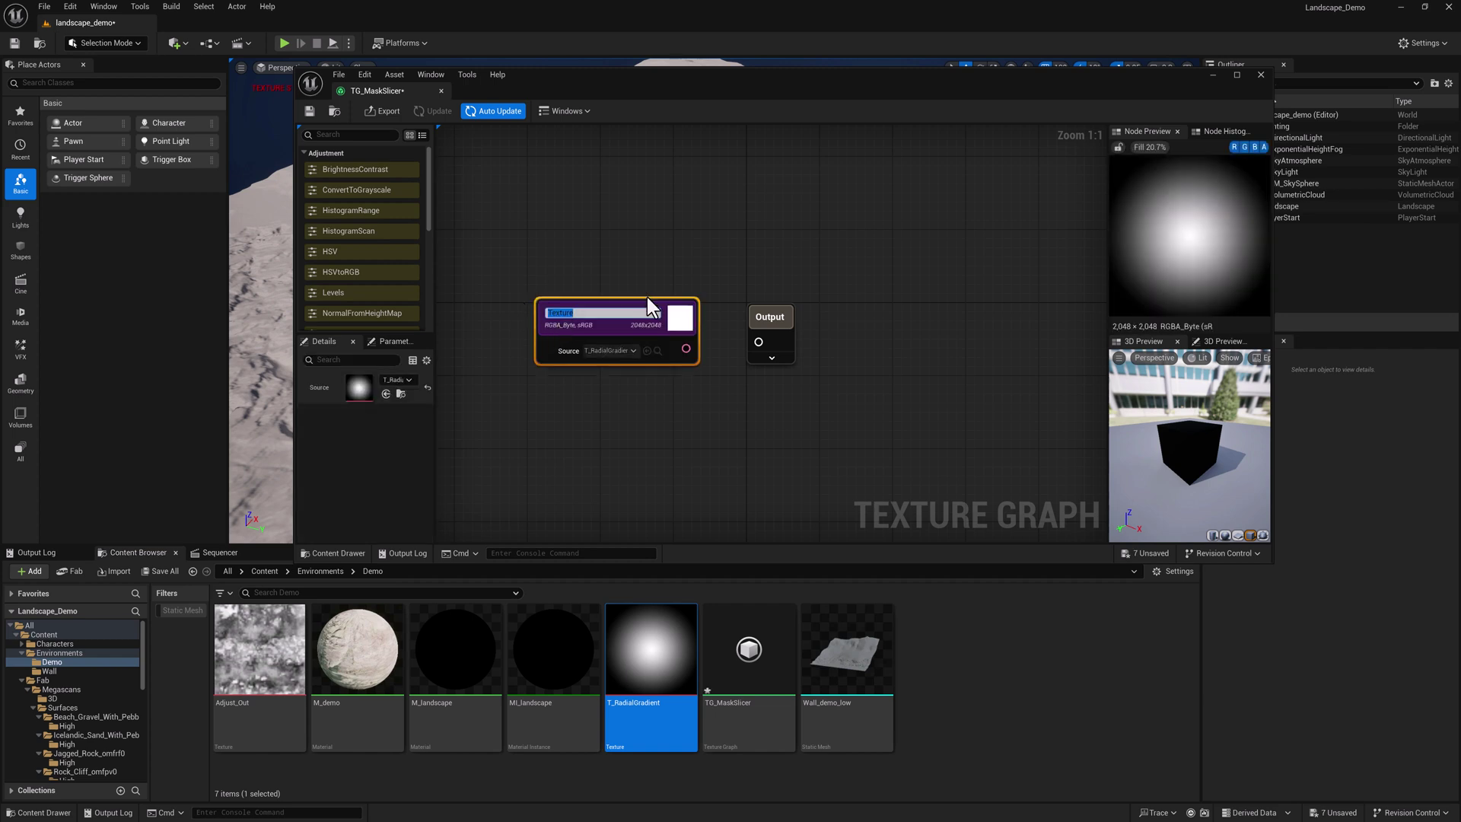
pyautogui.moveTo(622, 300); pyautogui.dragTo(596, 275)
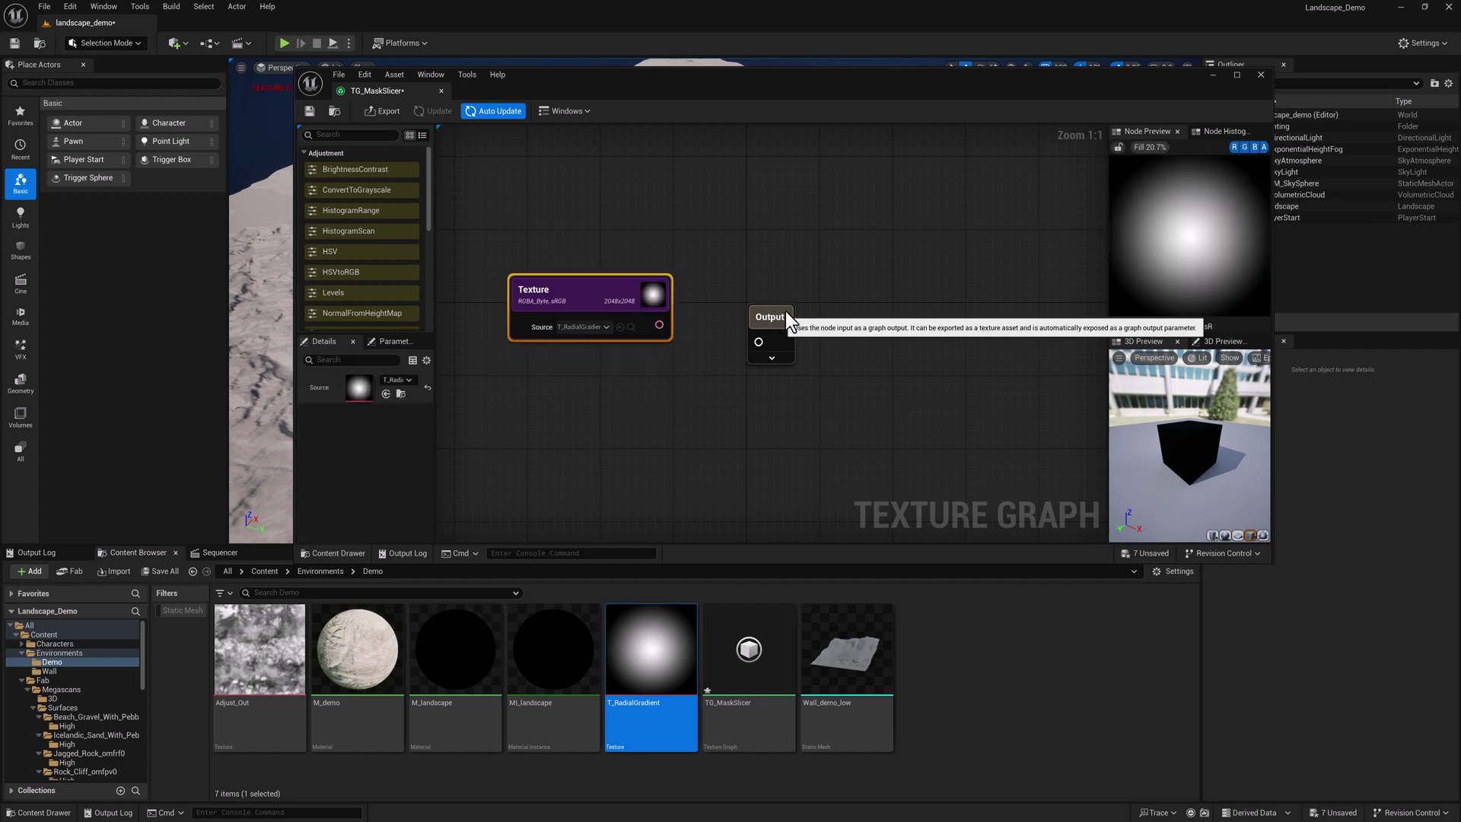
pyautogui.moveTo(786, 311); pyautogui.dragTo(1005, 282)
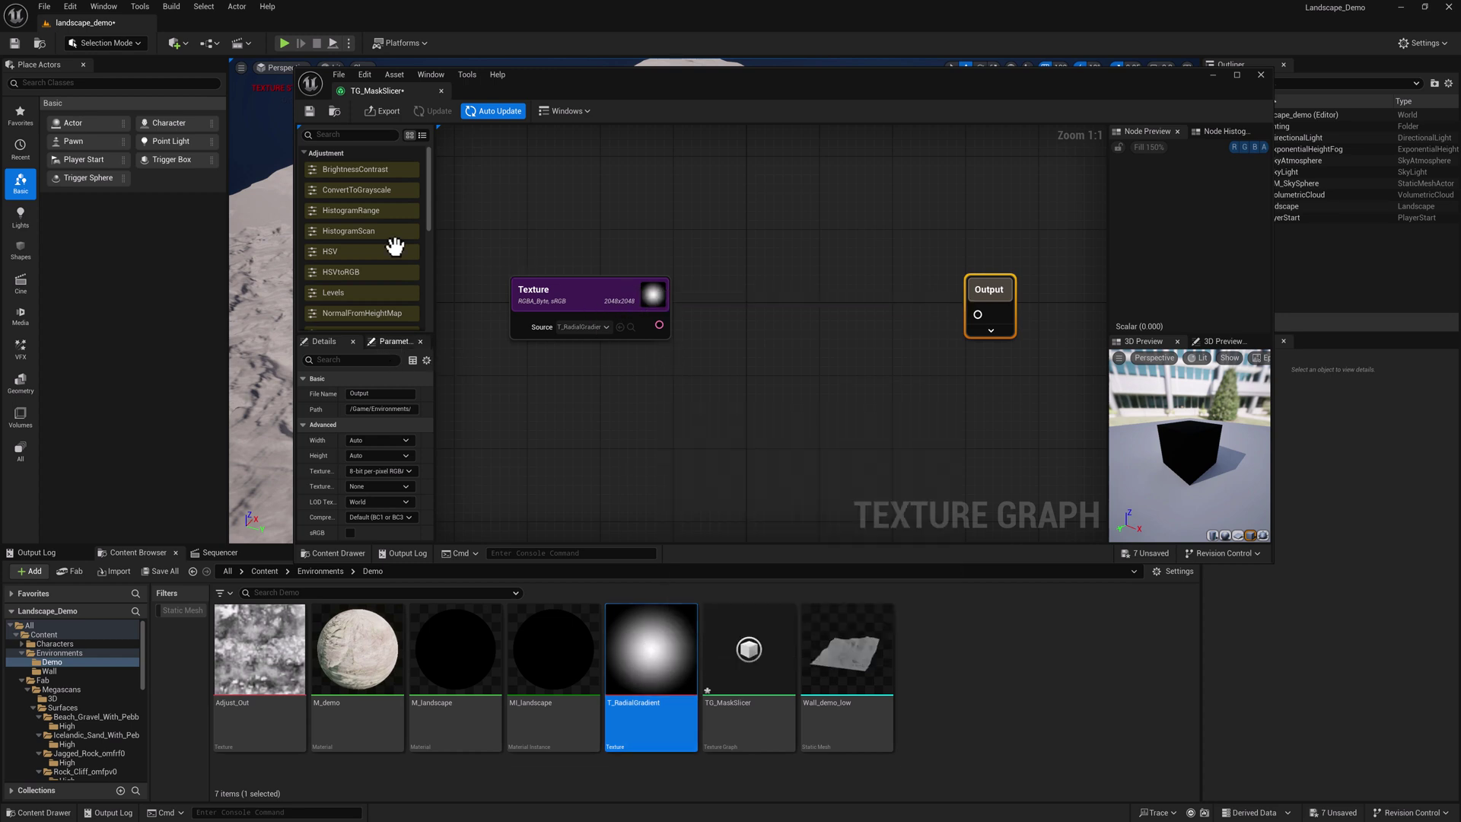
pyautogui.moveTo(431, 193); pyautogui.dragTo(432, 283)
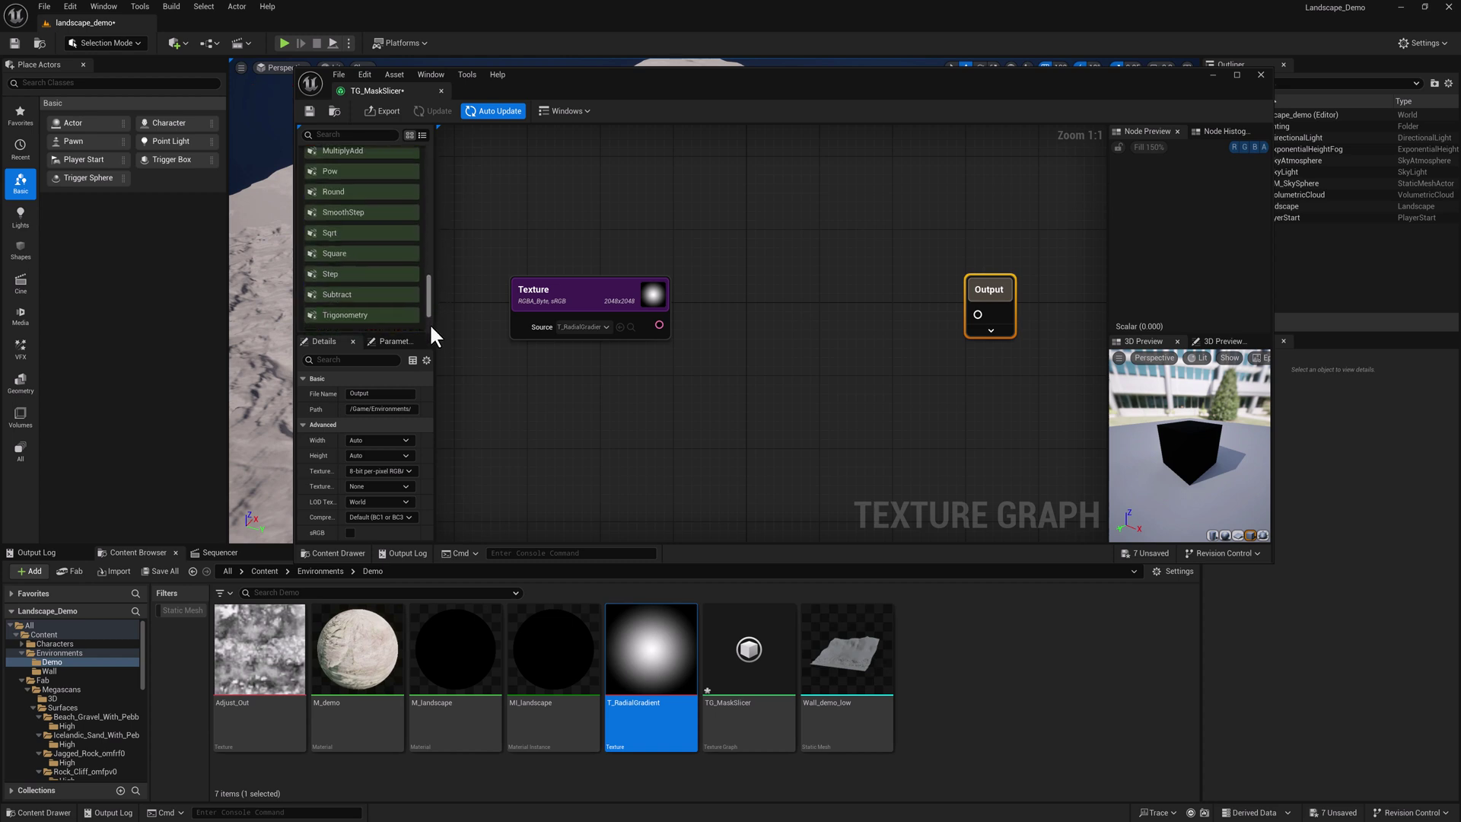
pyautogui.moveTo(432, 285)
pyautogui.mouseDown()
pyautogui.moveTo(430, 339)
pyautogui.moveTo(428, 173)
pyautogui.mouseUp()
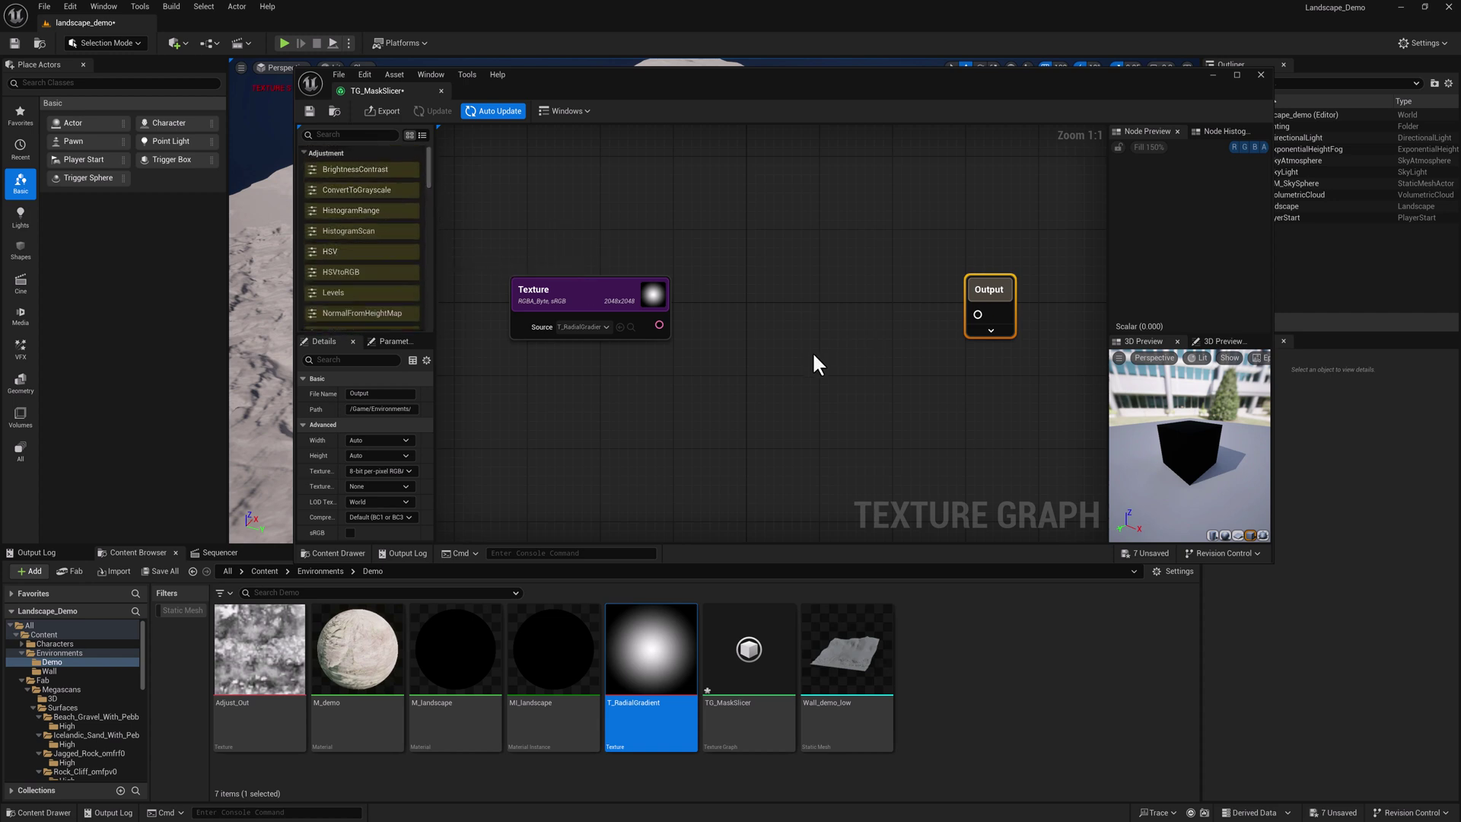
# Step: Add an IfThenElse node with the T_RadialGradient texture in input A, placed beside the texture
pyautogui.moveTo(659, 326); pyautogui.dragTo(758, 326)
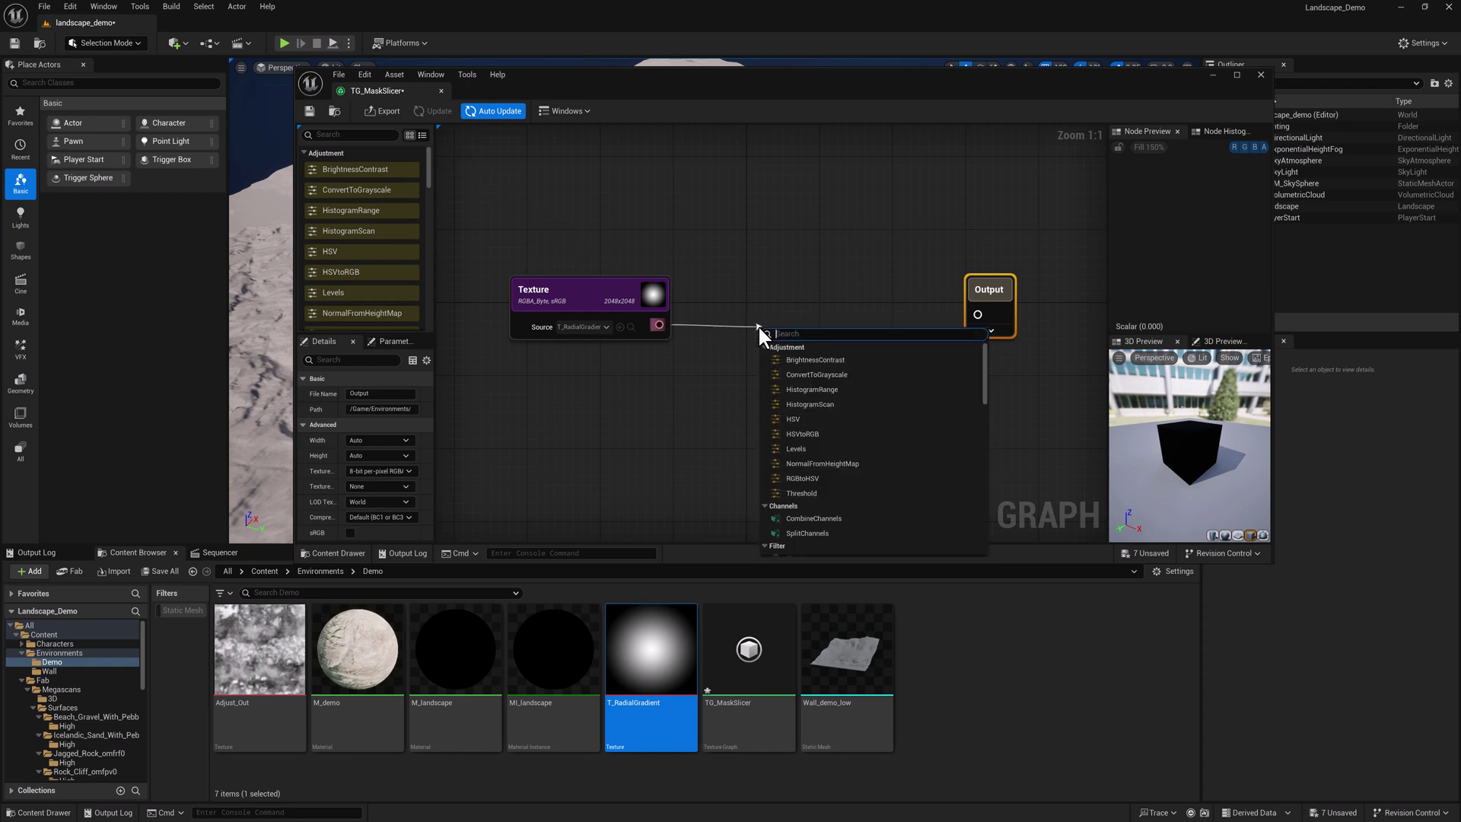
pyautogui.write('ifthen')
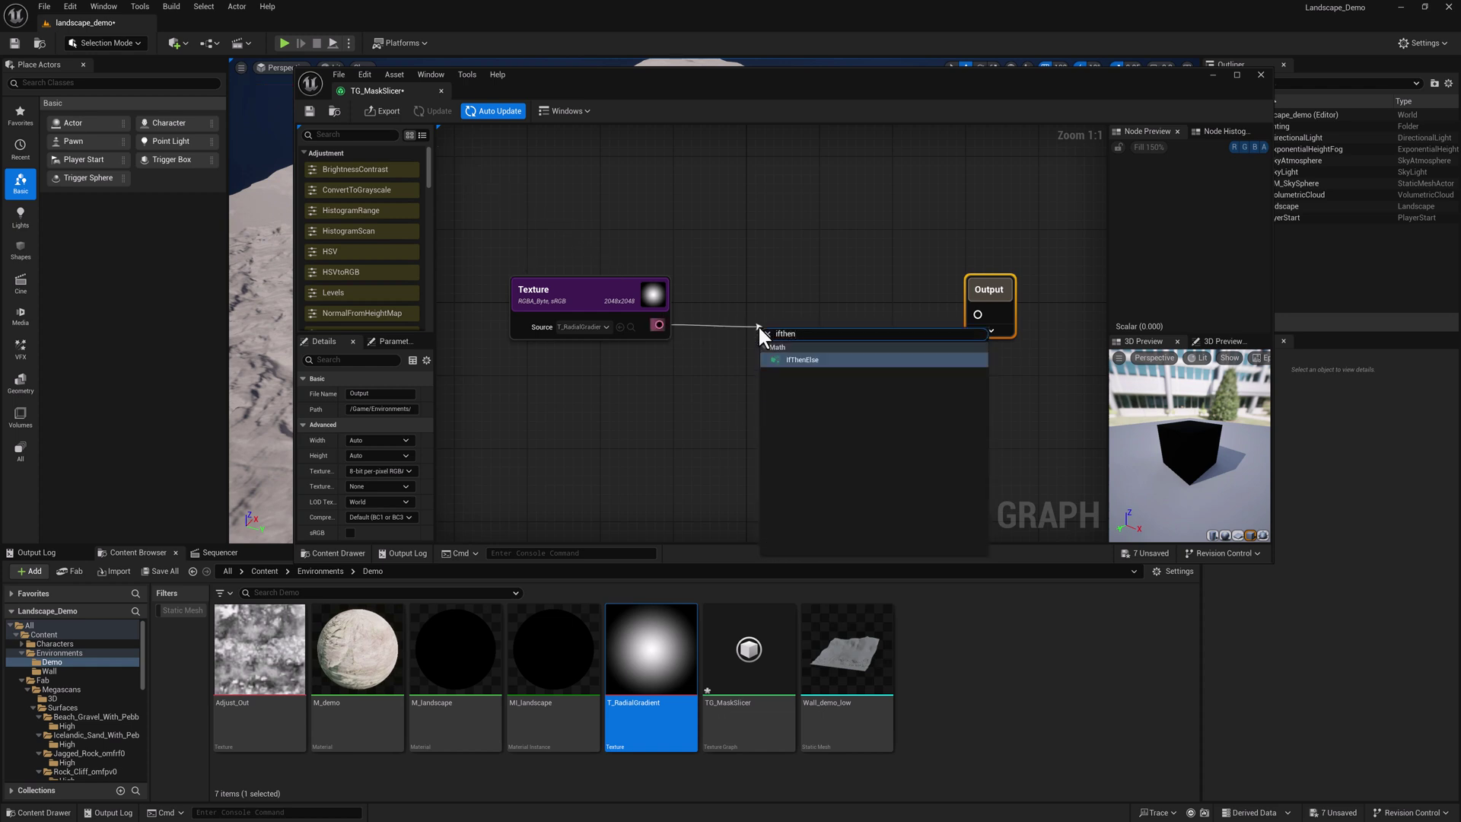
pyautogui.click(803, 358)
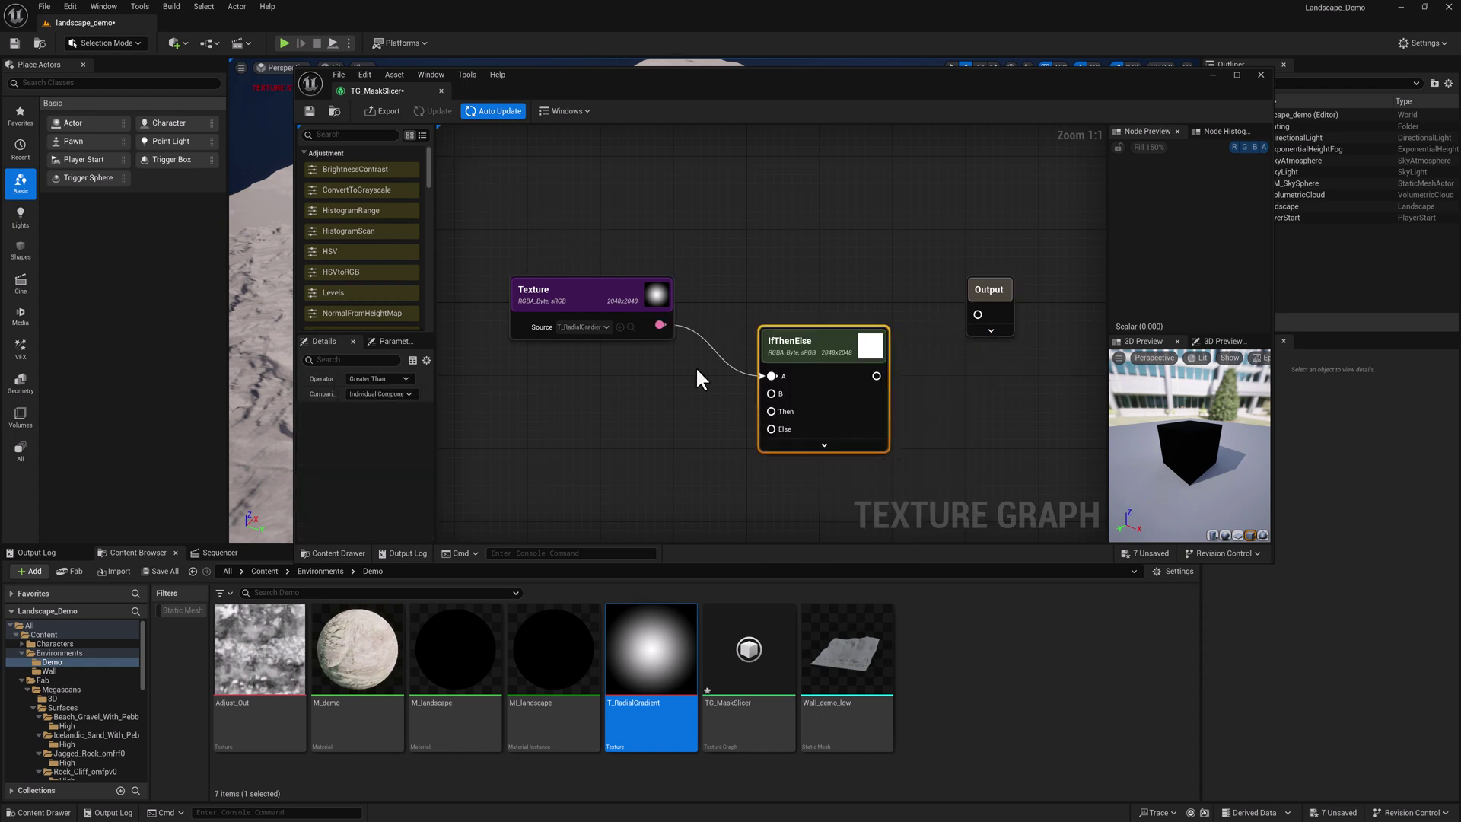
pyautogui.moveTo(808, 350); pyautogui.dragTo(777, 298)
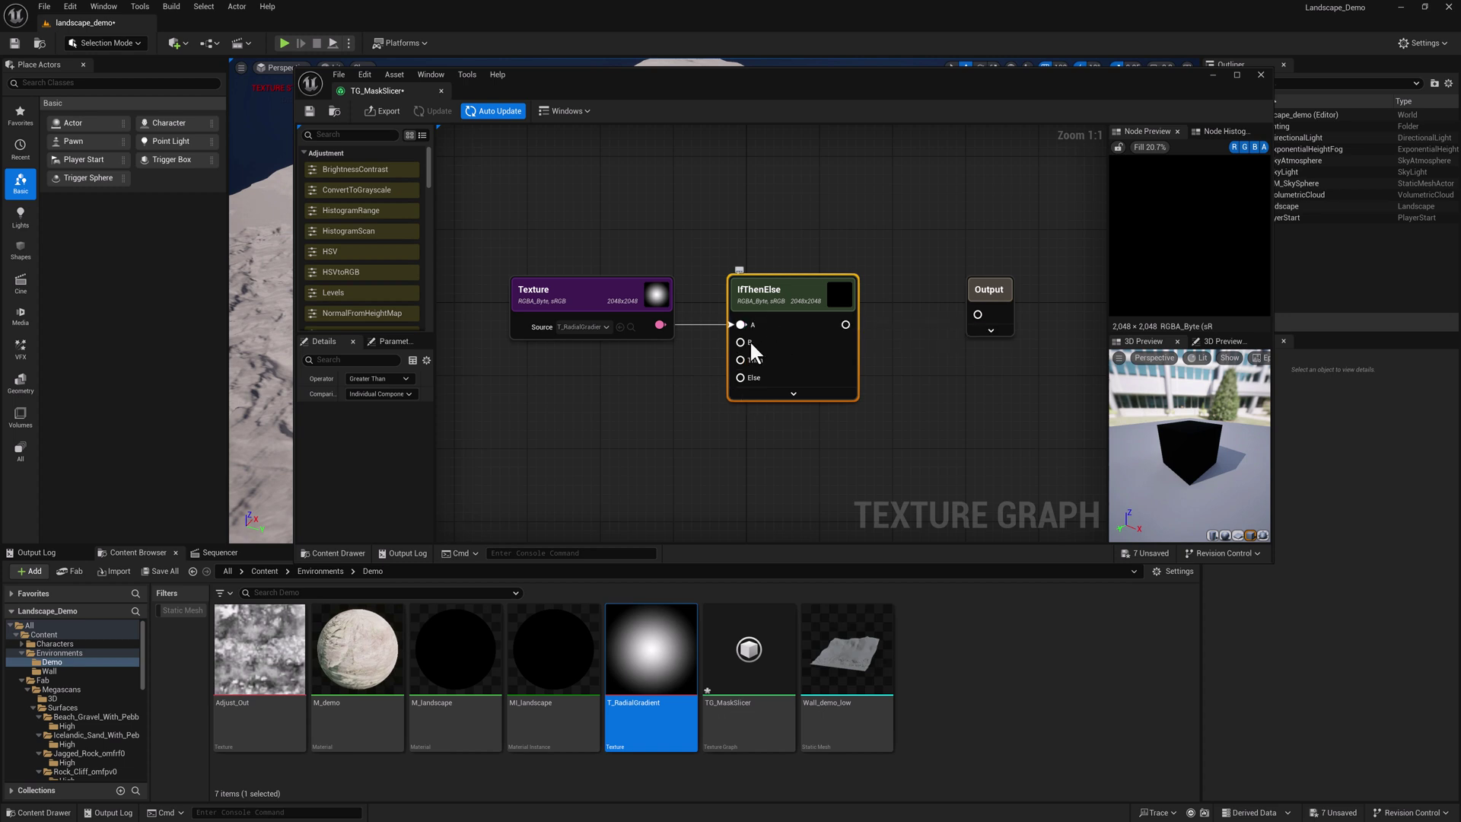
pyautogui.moveTo(845, 325); pyautogui.dragTo(925, 324)
pyautogui.click(999, 291)
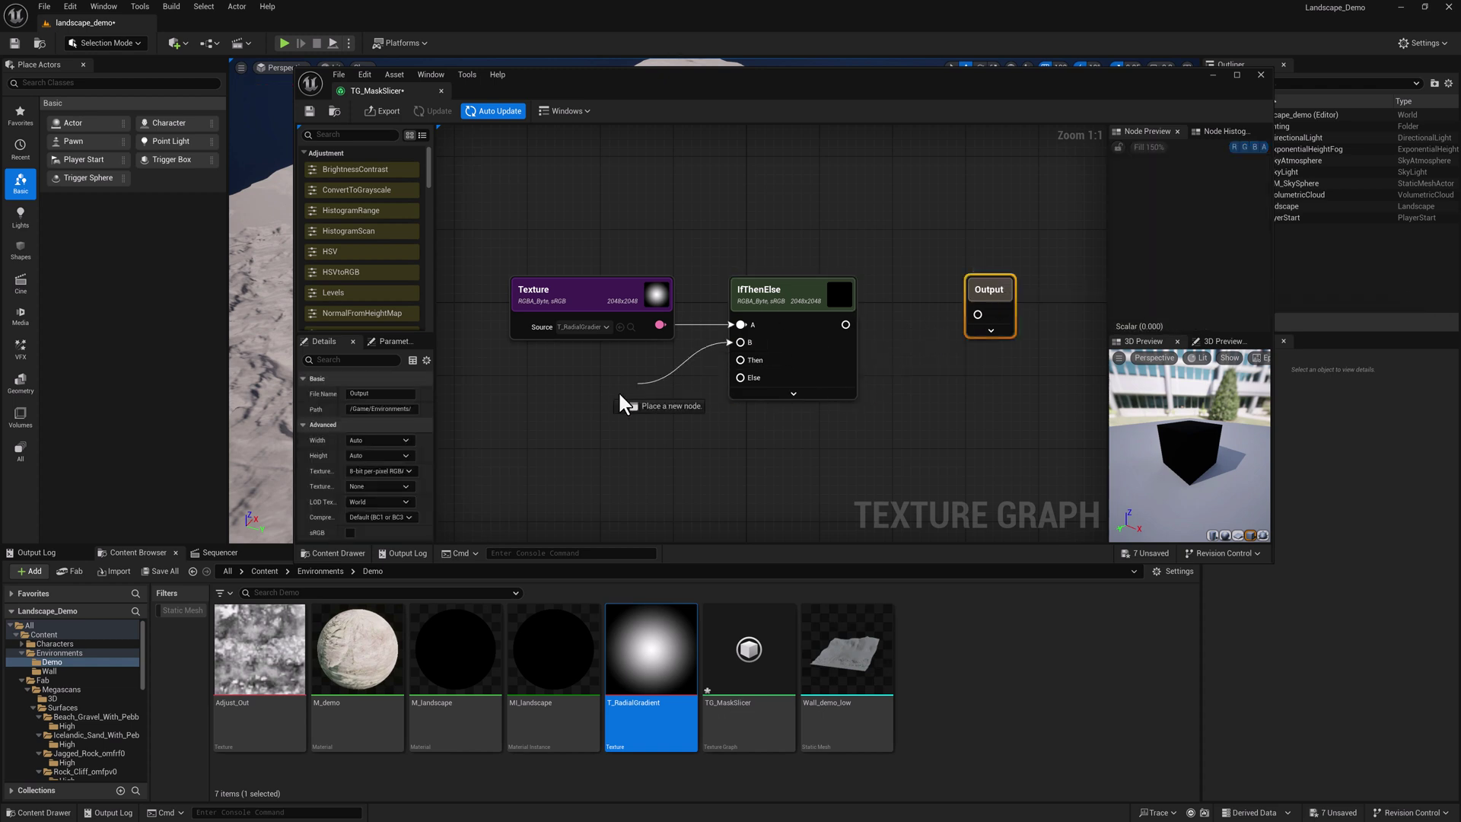
# Step: Wire a Scalar named Min Val, set to 0.2, into the IfThenElse B input
pyautogui.moveTo(739, 341); pyautogui.dragTo(617, 391)
pyautogui.write('scal')
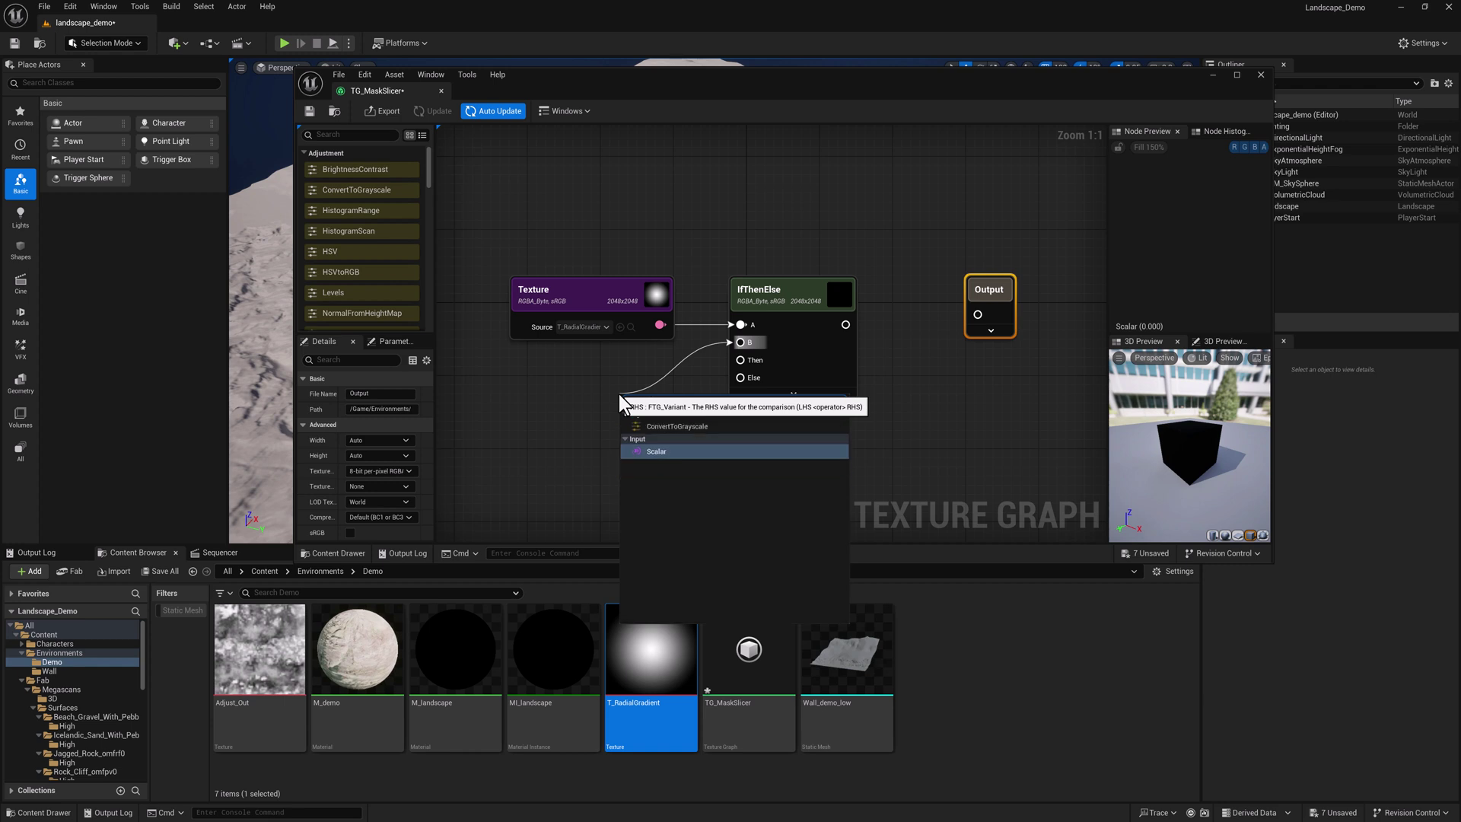
pyautogui.click(653, 448)
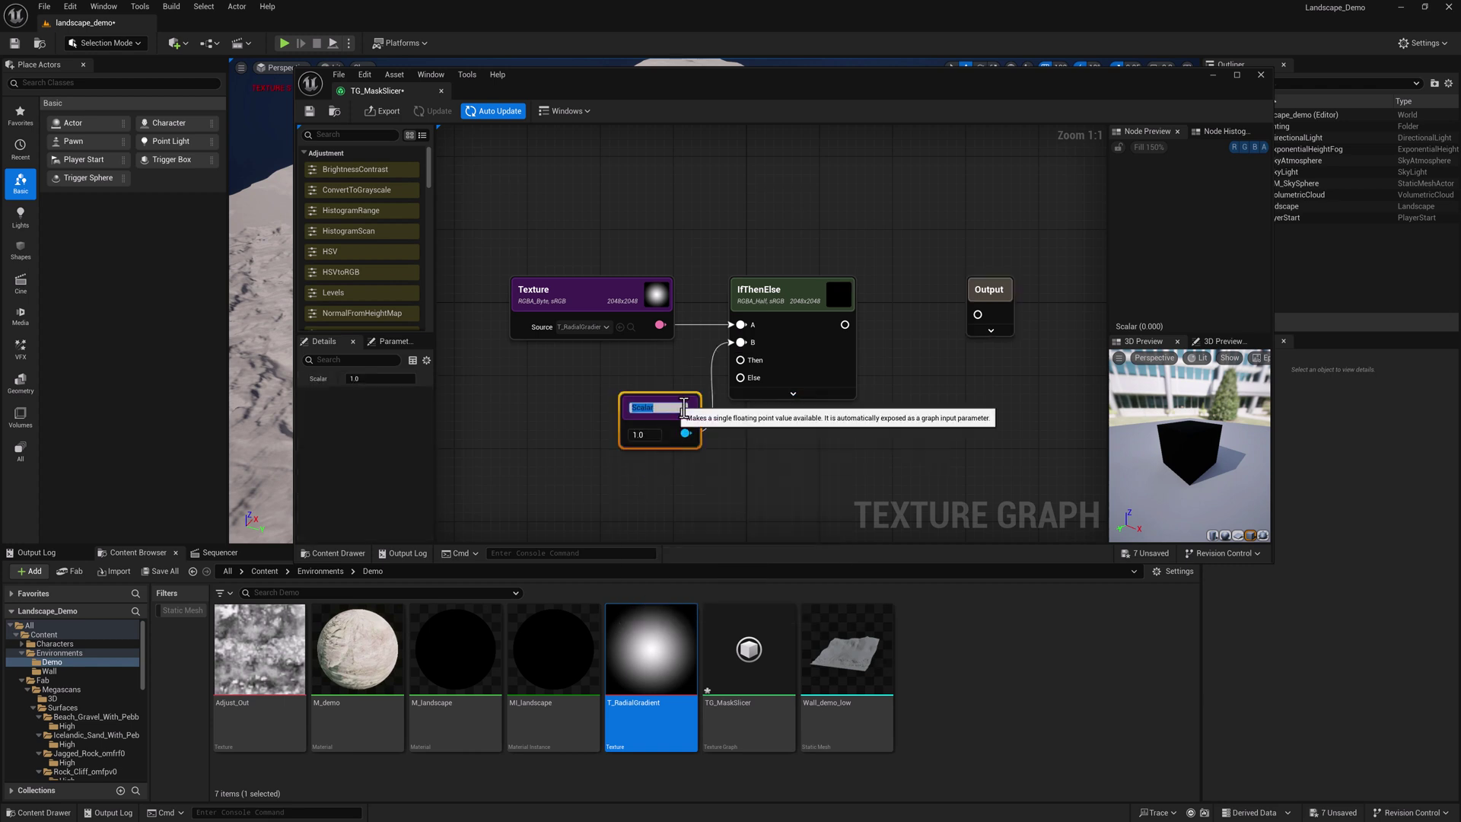
pyautogui.moveTo(692, 400); pyautogui.dragTo(645, 370)
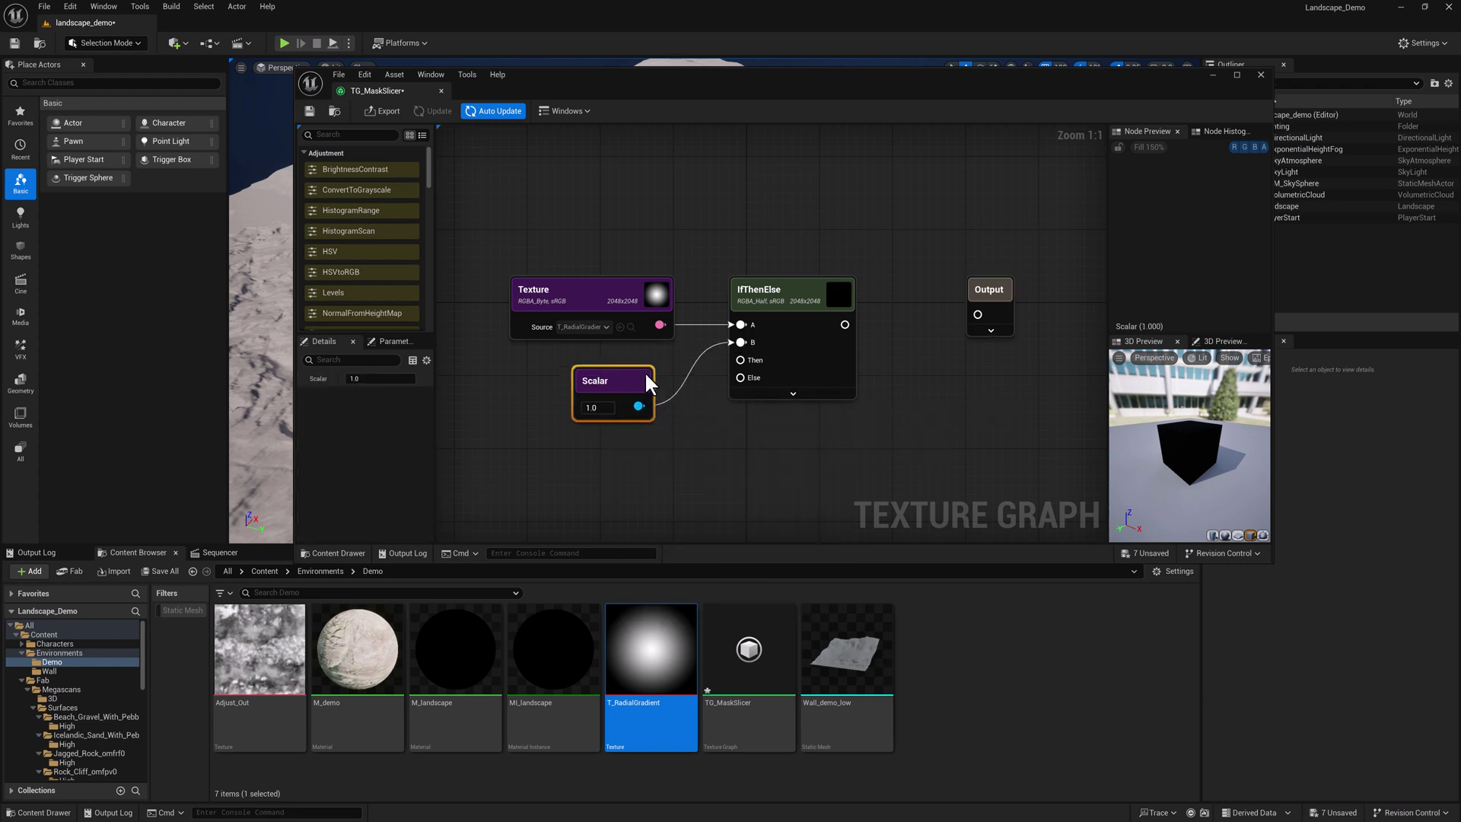
pyautogui.rightClick(600, 377)
pyautogui.click(644, 422)
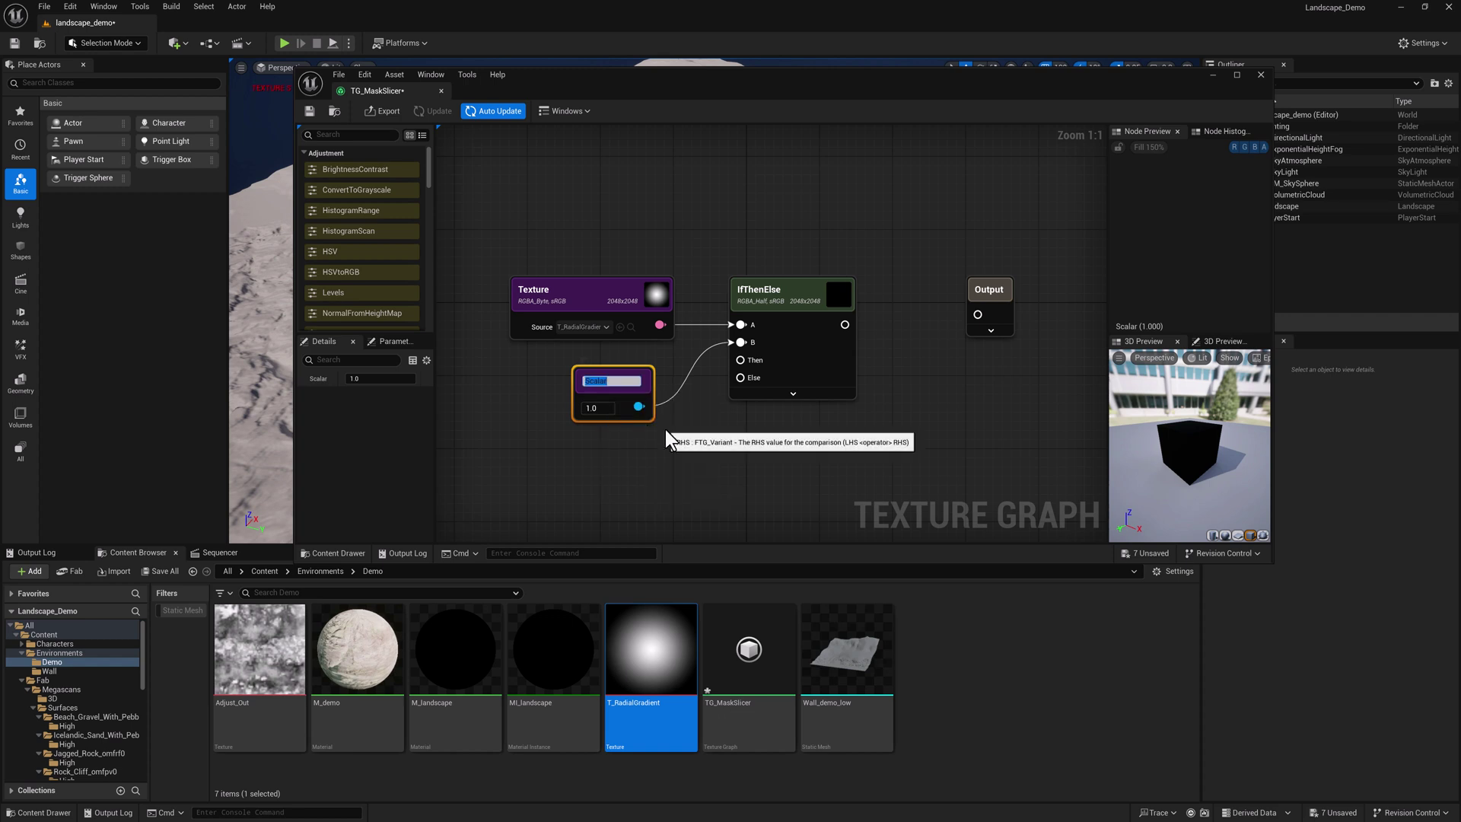
pyautogui.write('Min Val')
pyautogui.press('Return')
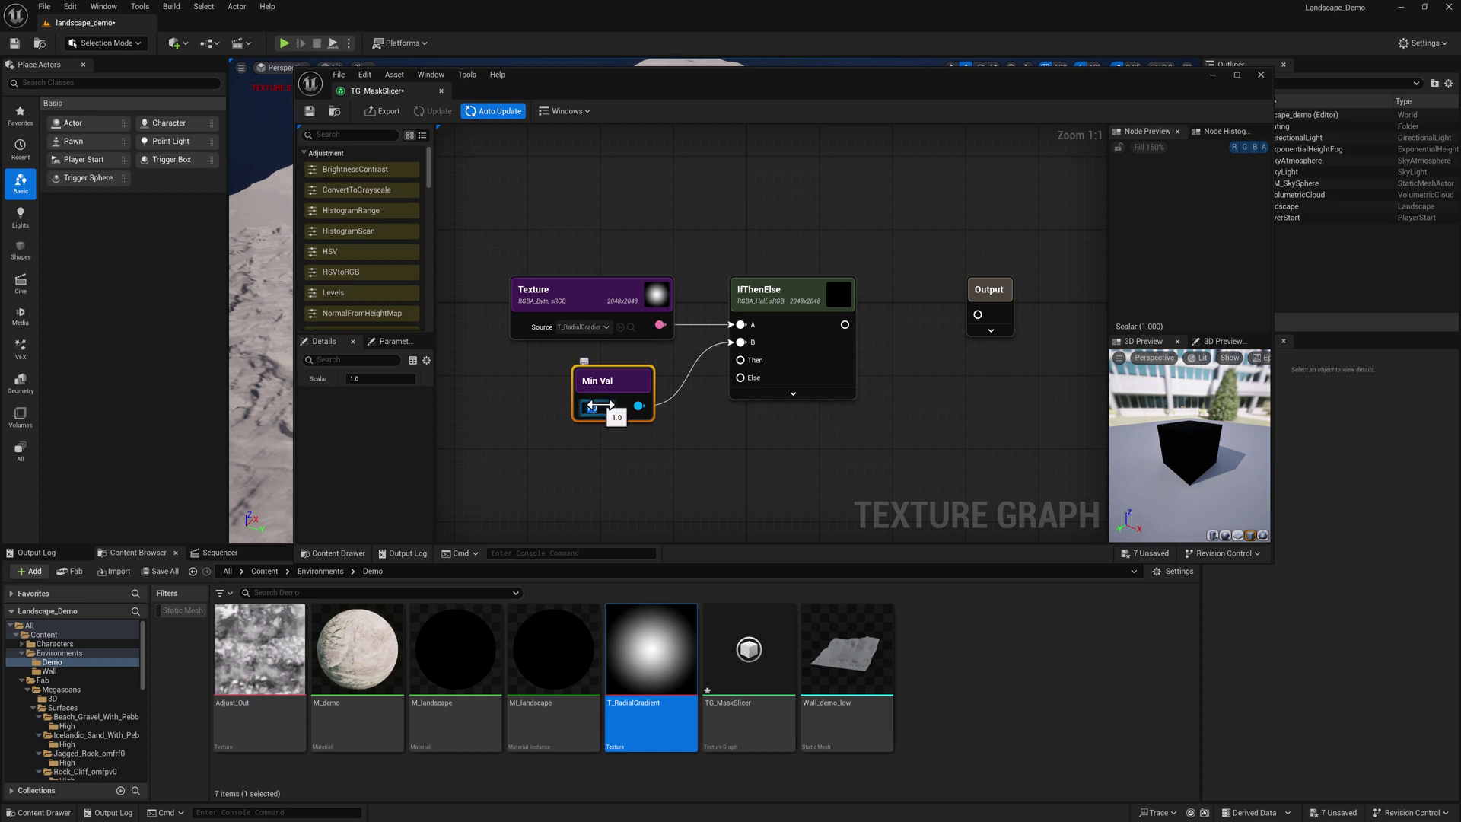
pyautogui.moveTo(599, 406); pyautogui.dragTo(661, 368)
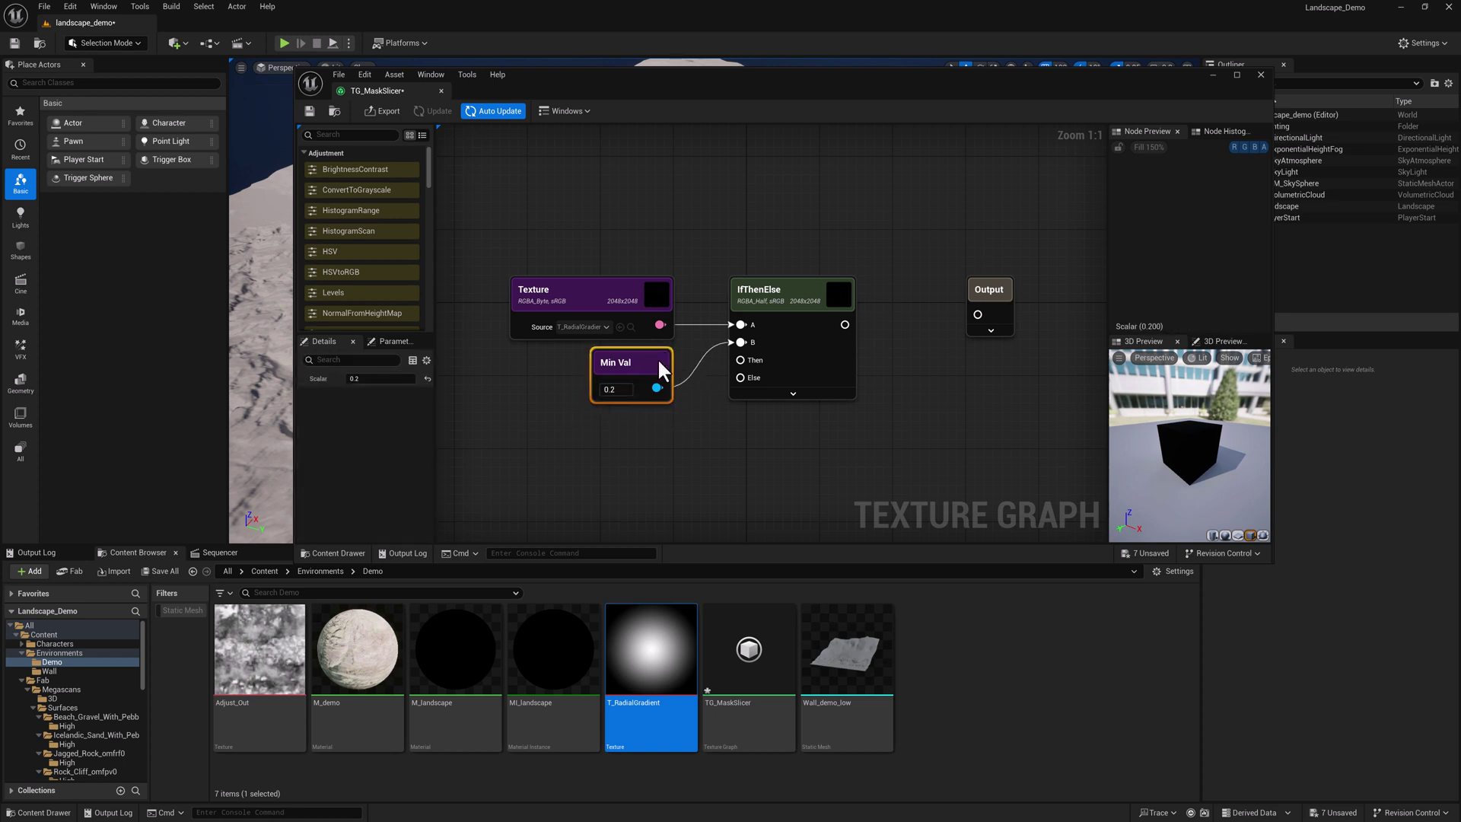
pyautogui.rightClick(602, 449)
pyautogui.write('color')
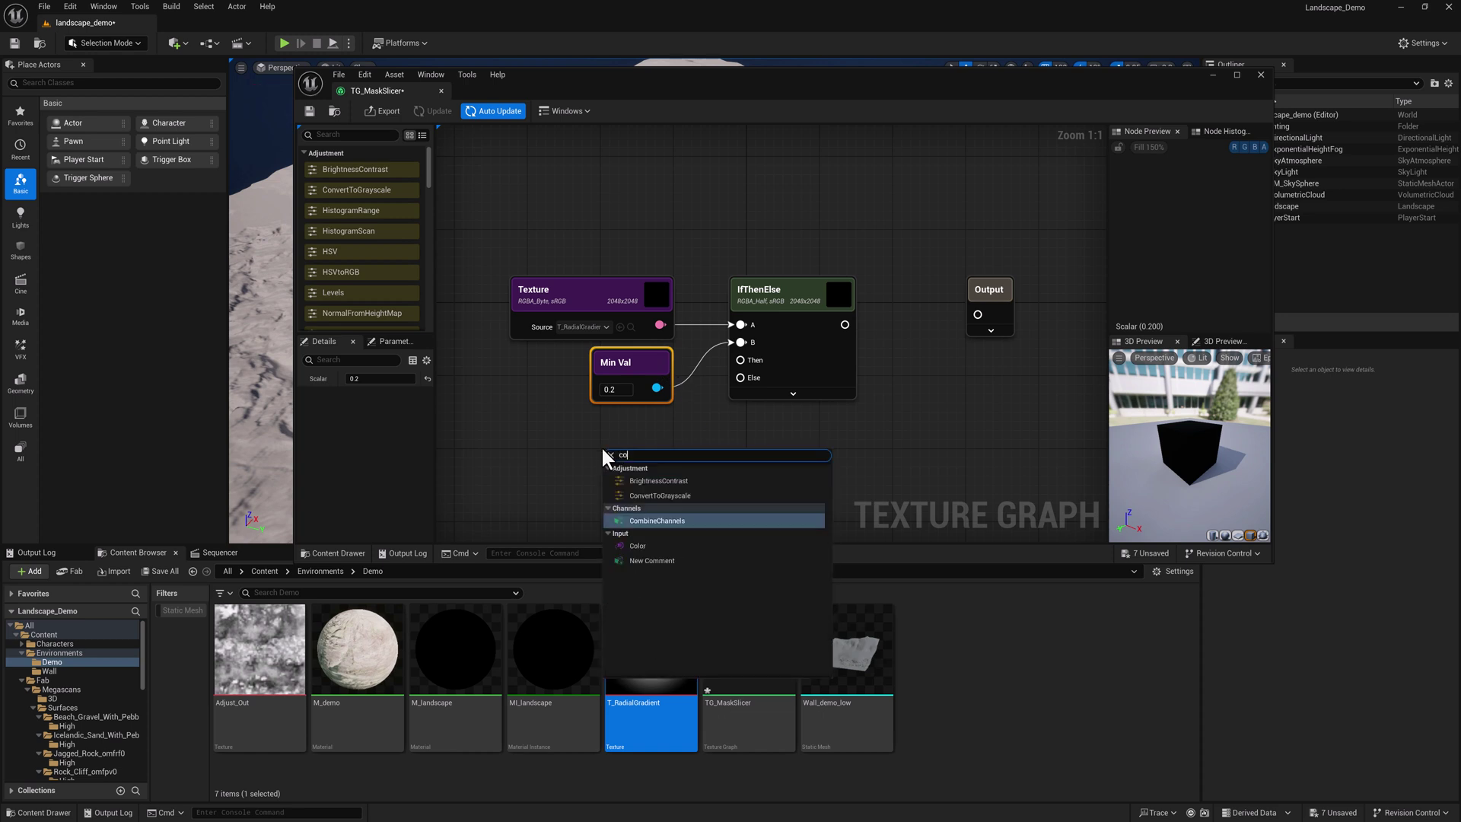
# Step: Add a Color node and set its colour to white
pyautogui.click(637, 479)
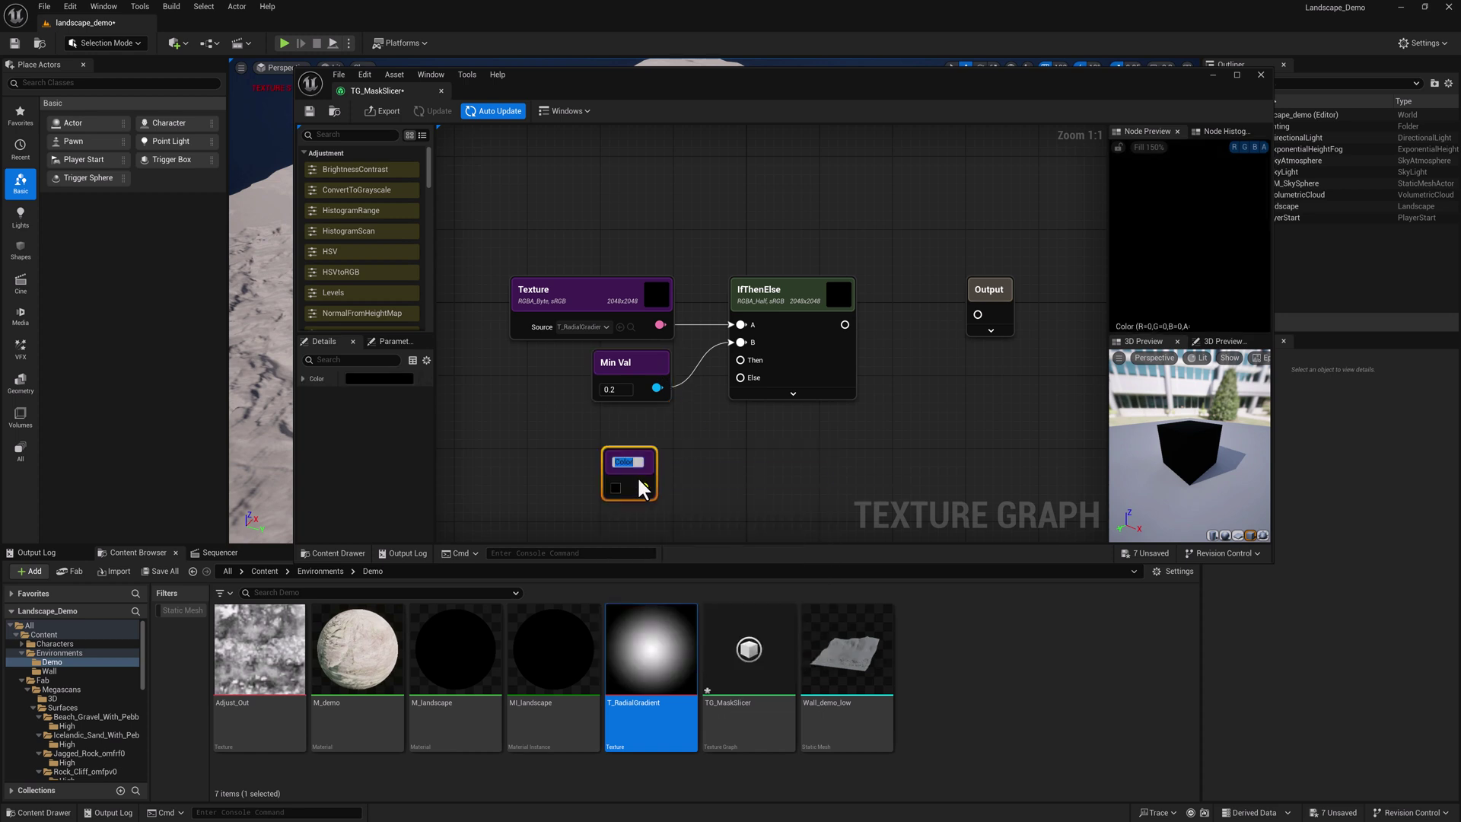
pyautogui.click(614, 489)
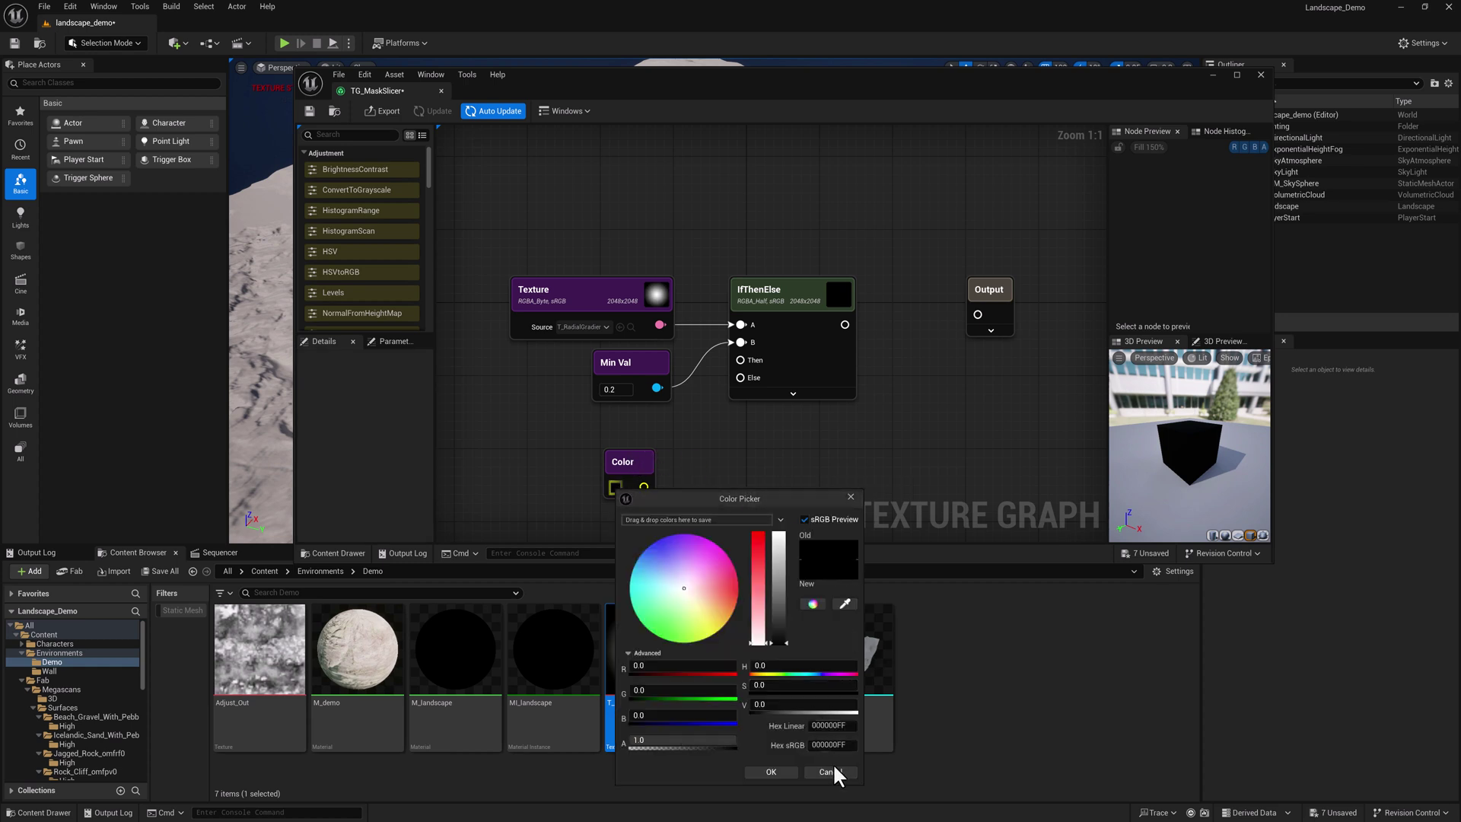
pyautogui.moveTo(779, 605); pyautogui.dragTo(780, 521)
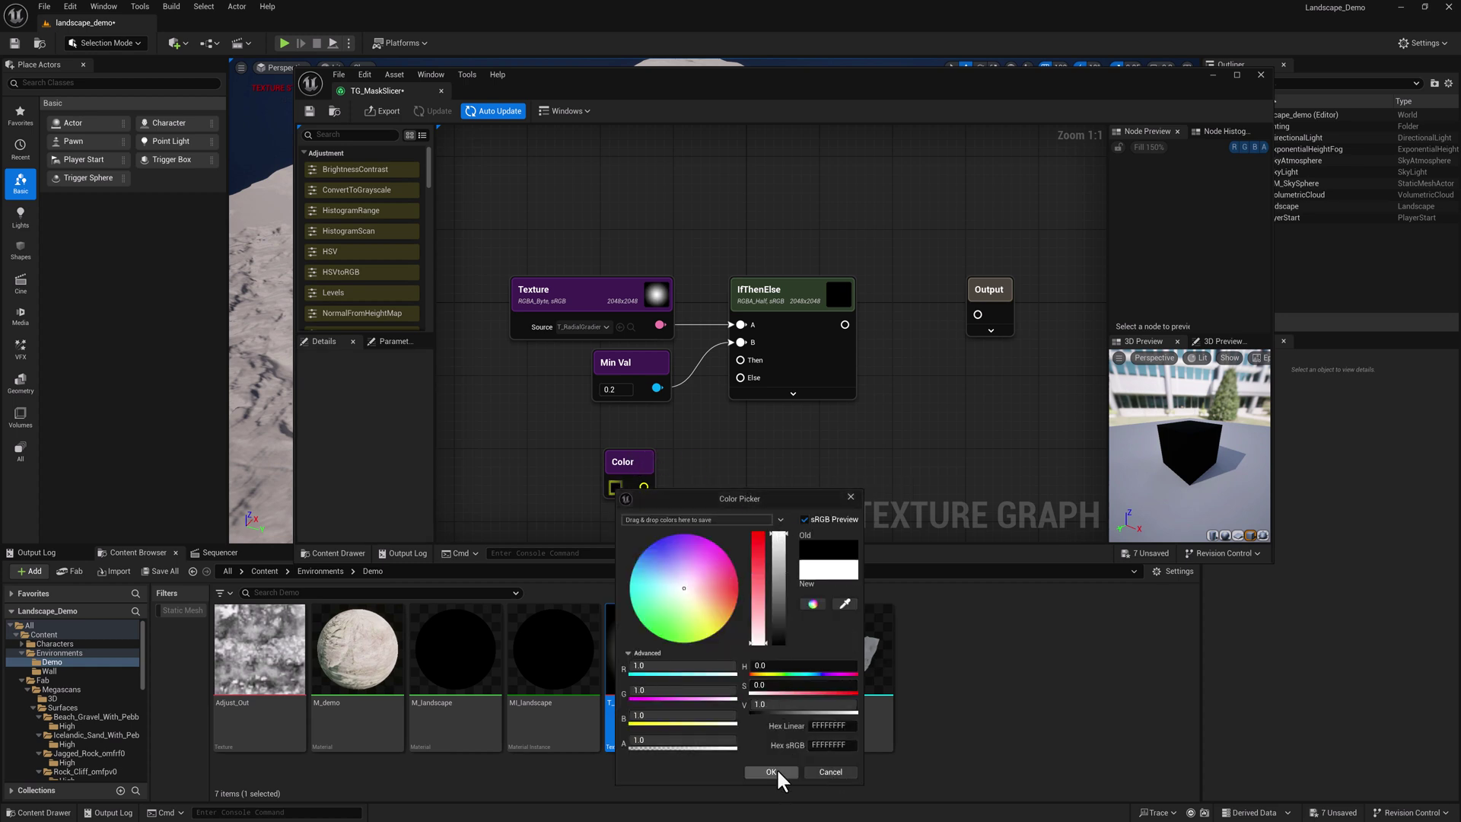
pyautogui.click(777, 768)
pyautogui.moveTo(652, 462)
pyautogui.mouseDown()
pyautogui.moveTo(647, 434)
pyautogui.moveTo(650, 486)
pyautogui.mouseUp()
# Step: Duplicate it as black Color_1, then wire white to Then and black to Else
pyautogui.hotkey('ctrl', 'd')
pyautogui.click(409, 380)
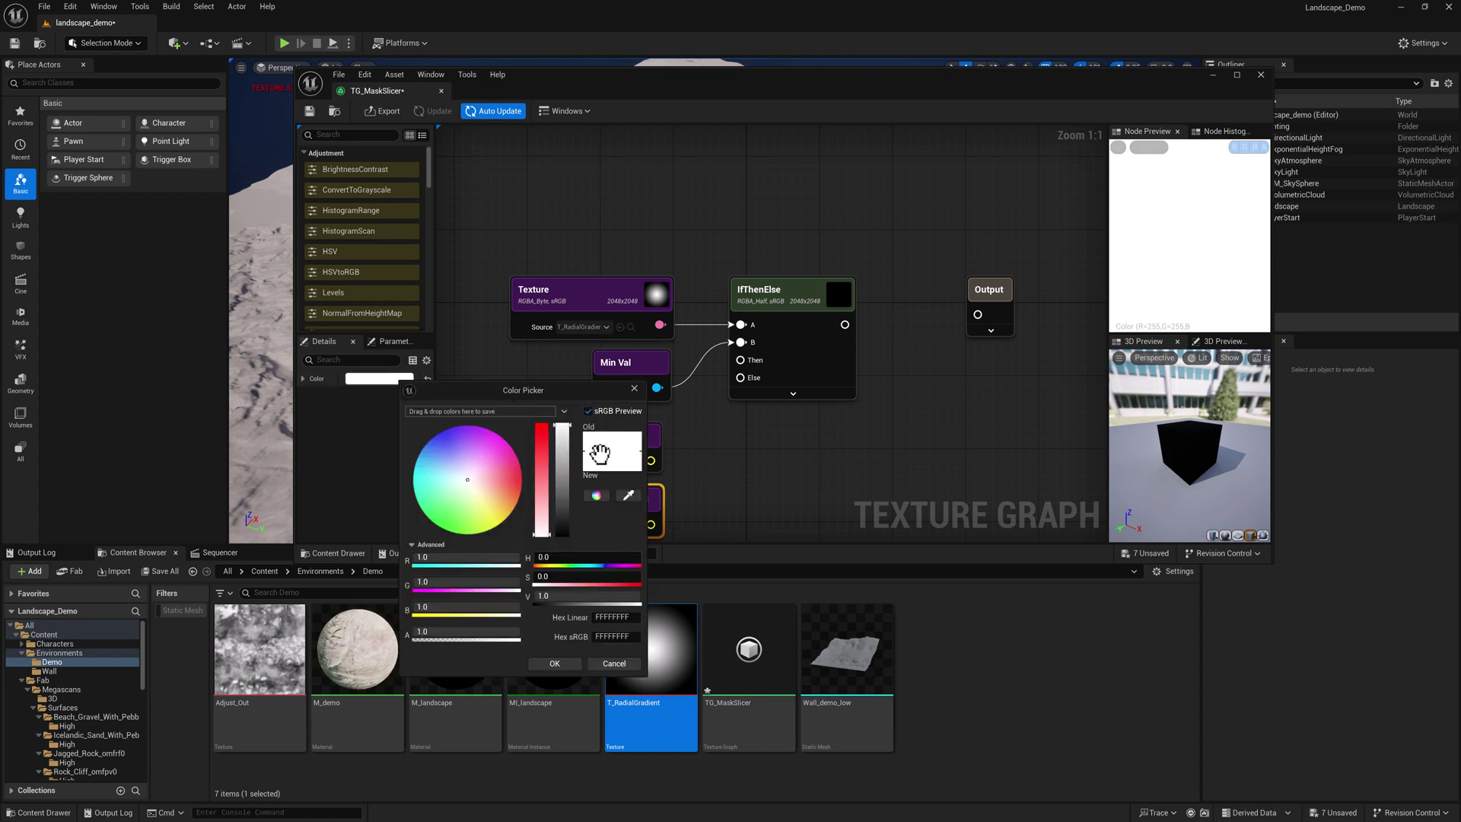
pyautogui.moveTo(562, 501); pyautogui.dragTo(564, 551)
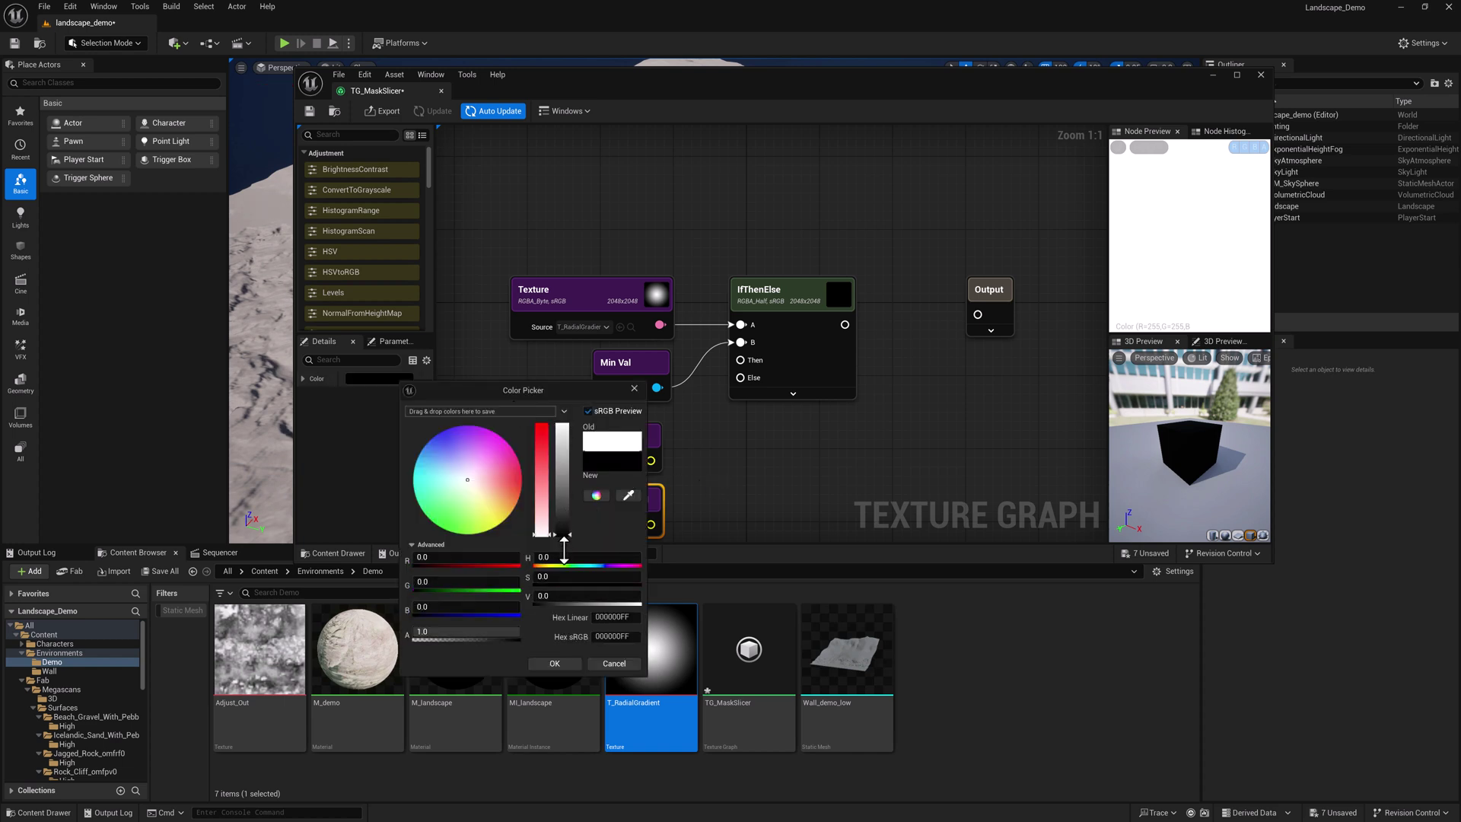
pyautogui.click(561, 665)
pyautogui.moveTo(651, 460); pyautogui.dragTo(741, 360)
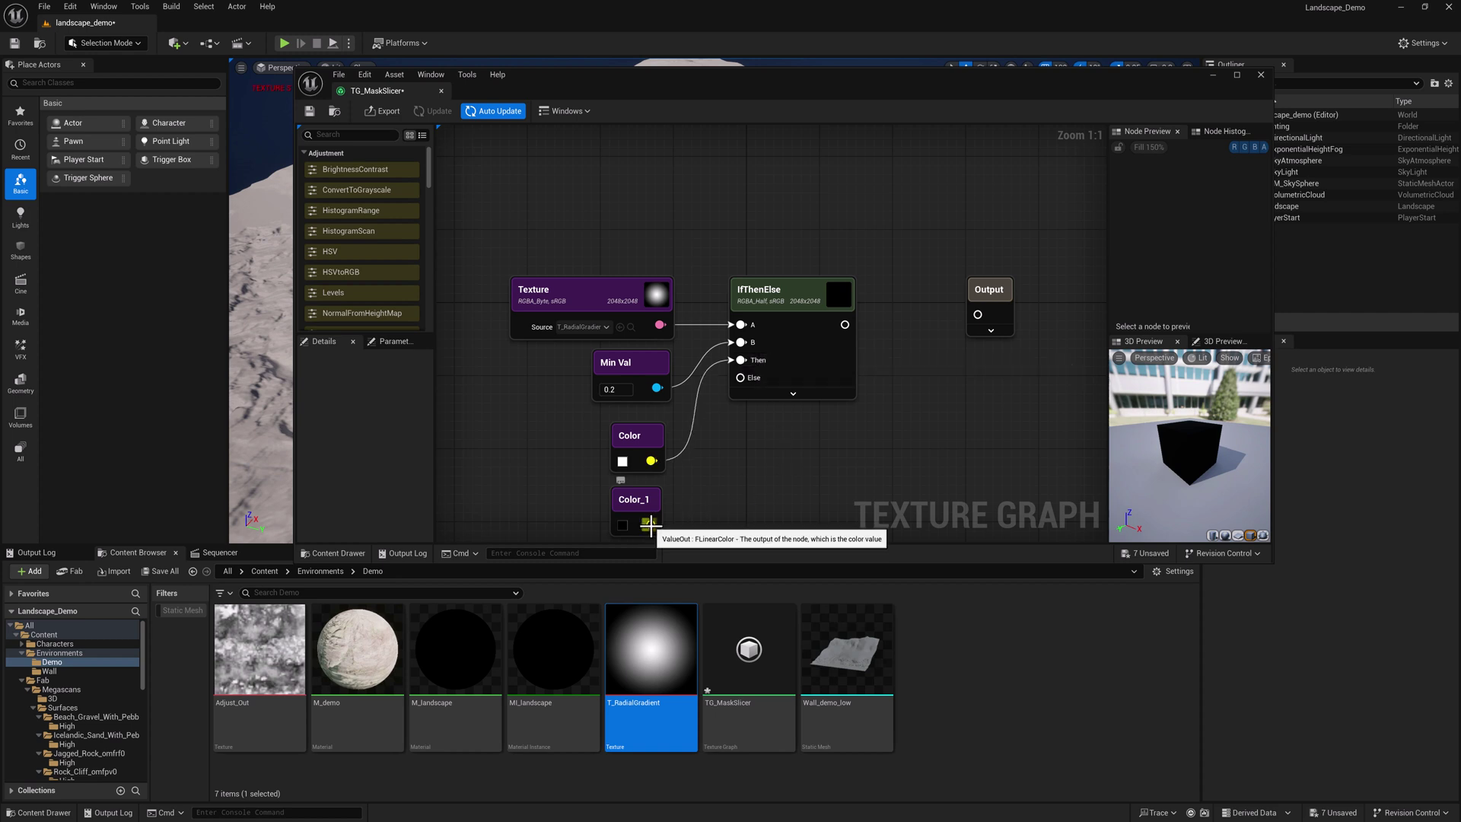
pyautogui.moveTo(650, 526); pyautogui.dragTo(741, 377)
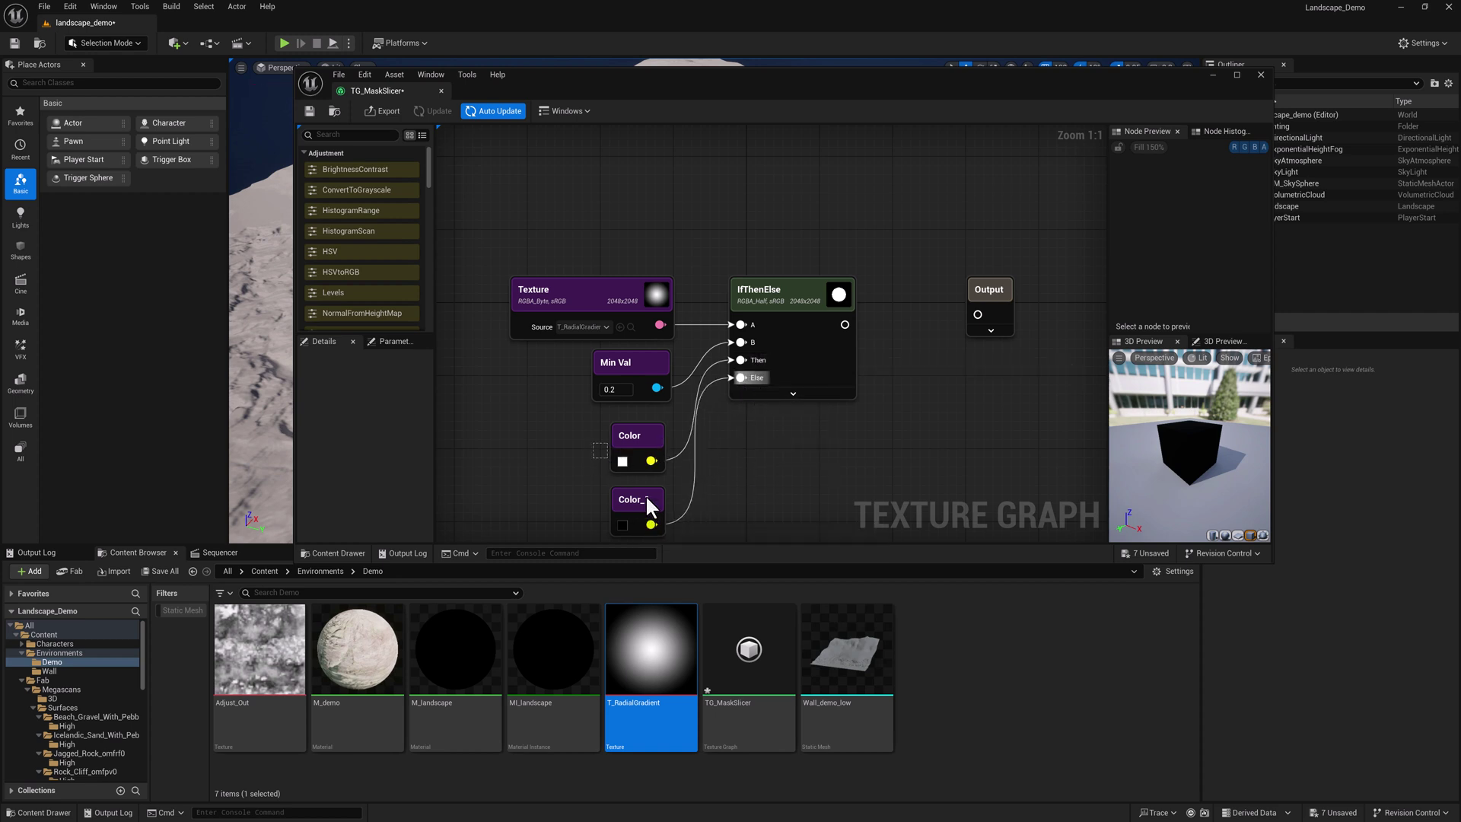
pyautogui.moveTo(645, 494); pyautogui.dragTo(636, 478)
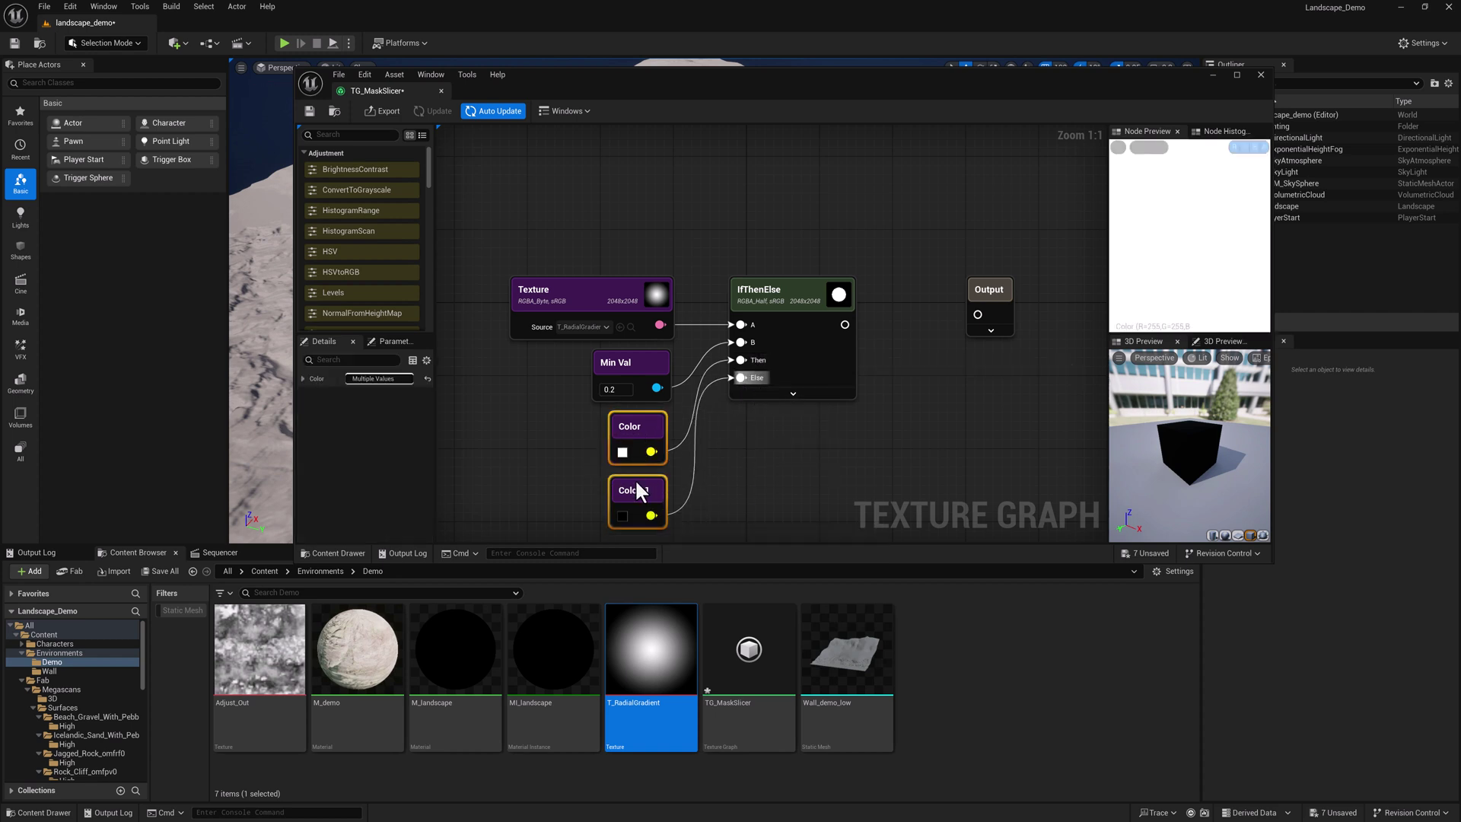
# Step: Expand the IfThenElse node and keep its Operator set to Greater Than
pyautogui.click(662, 291)
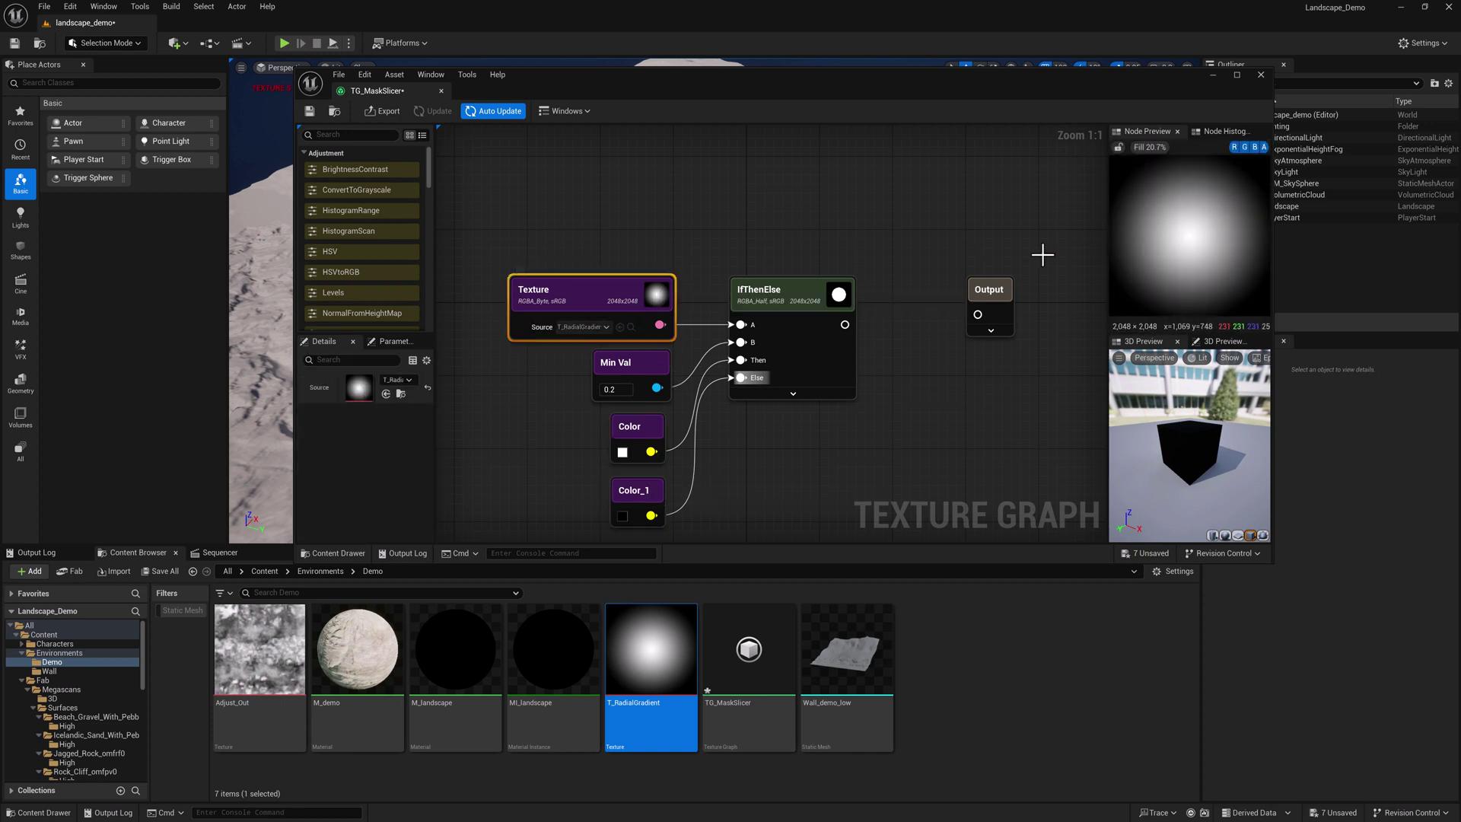
pyautogui.click(643, 356)
pyautogui.click(802, 395)
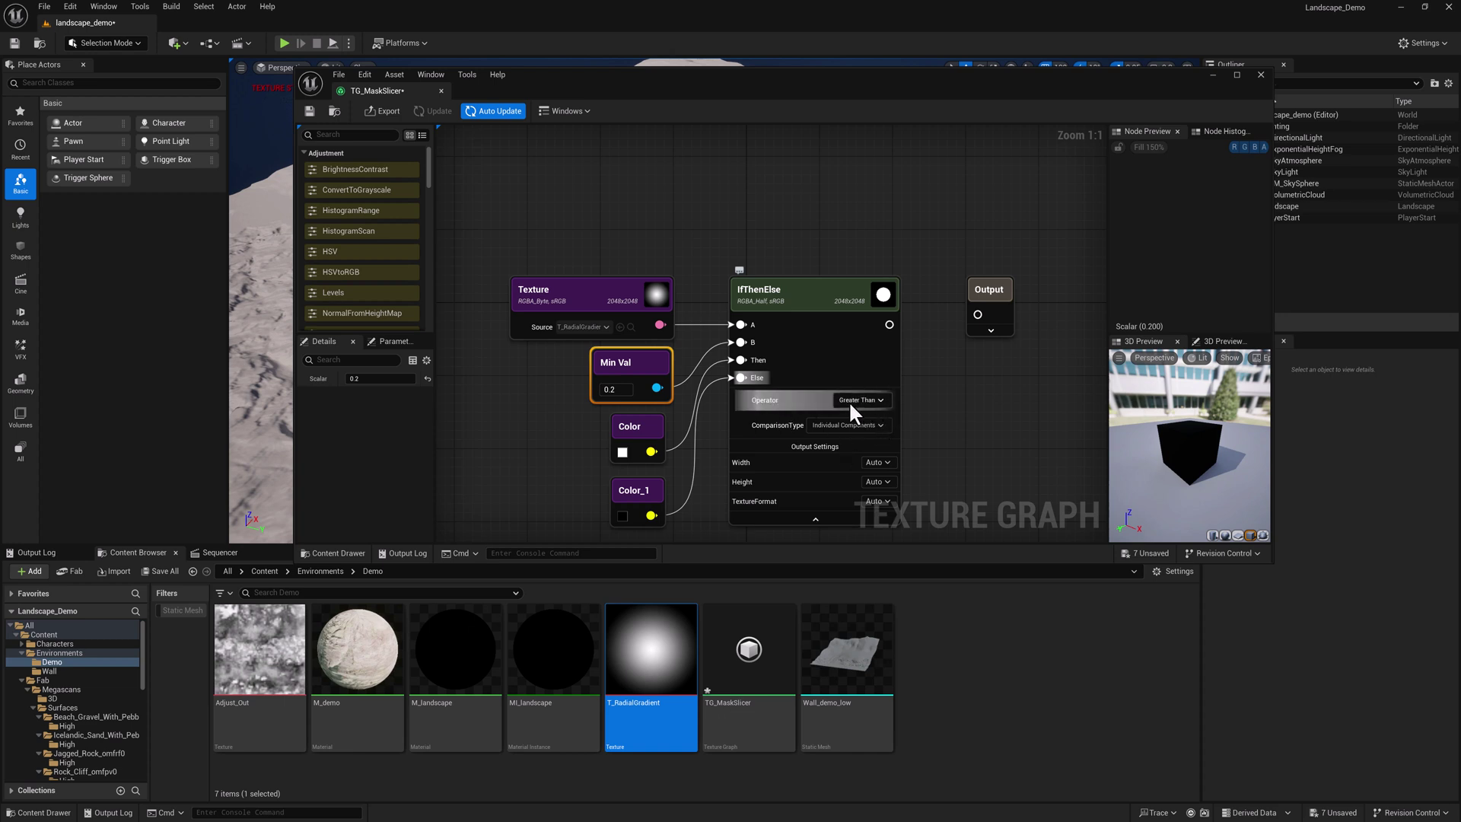
pyautogui.click(876, 401)
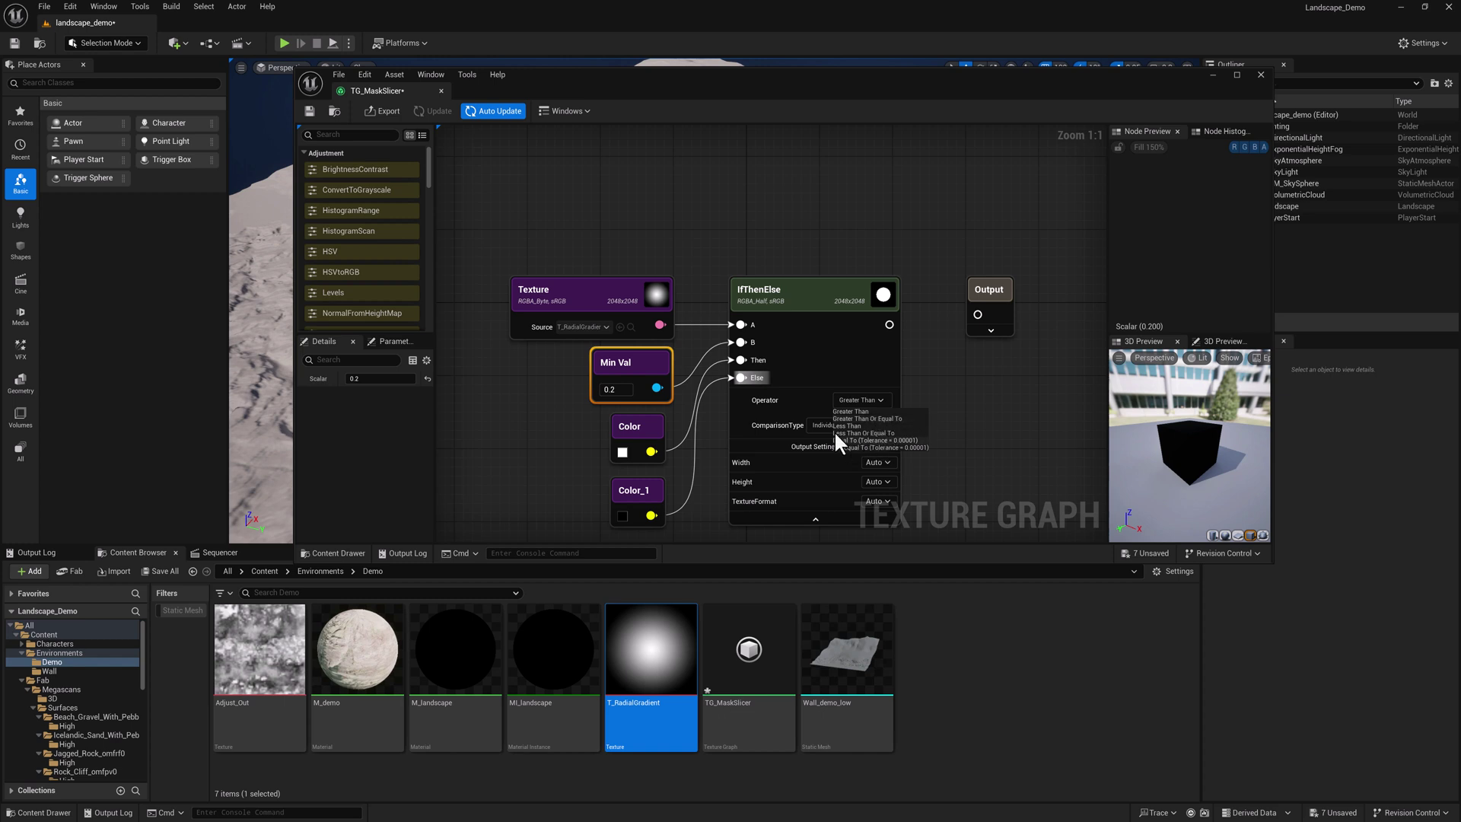
pyautogui.click(857, 411)
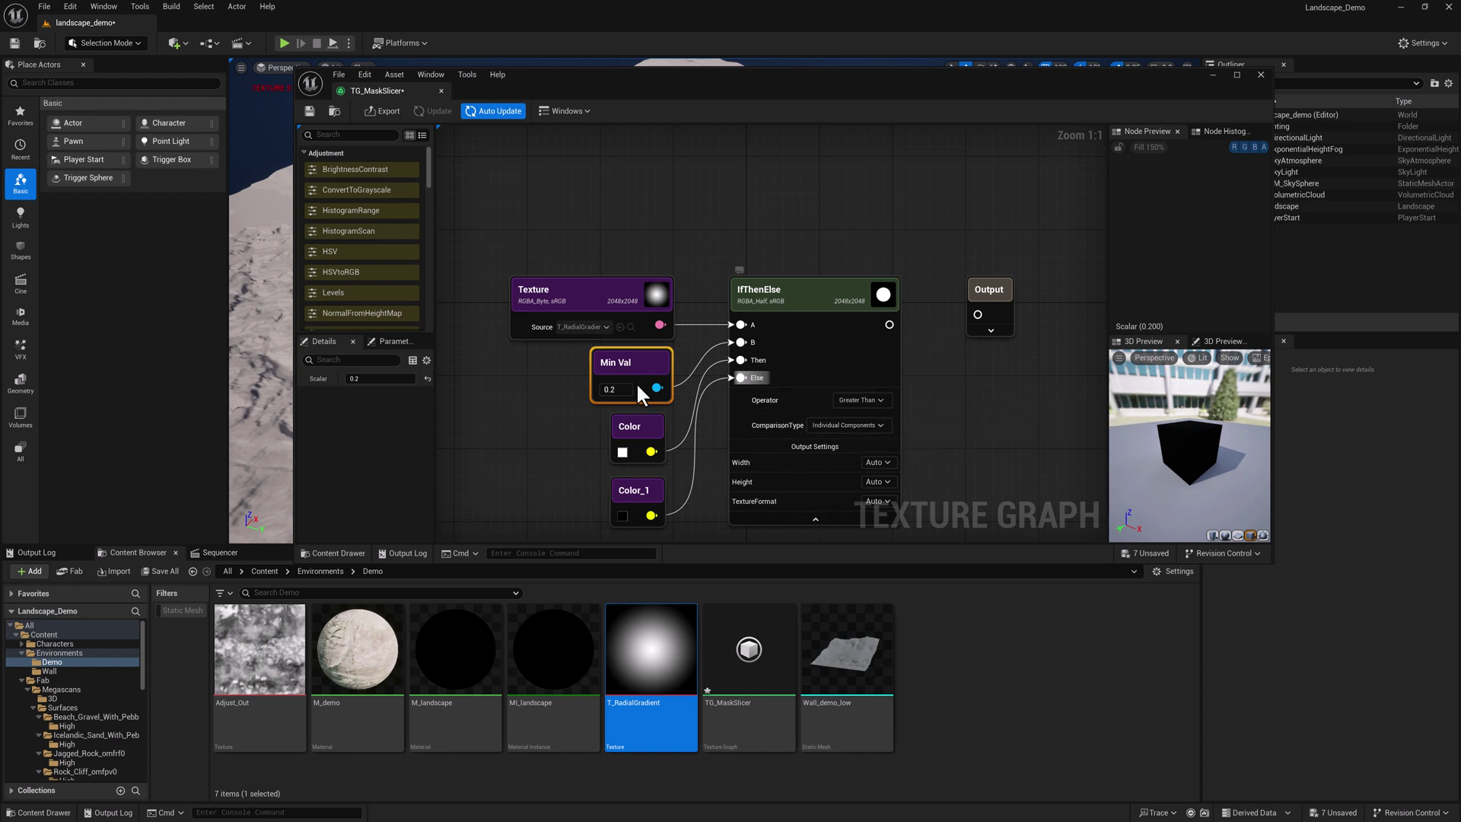
# Step: Compare the radial gradient preview against the IfThenElse white disc result
pyautogui.click(659, 293)
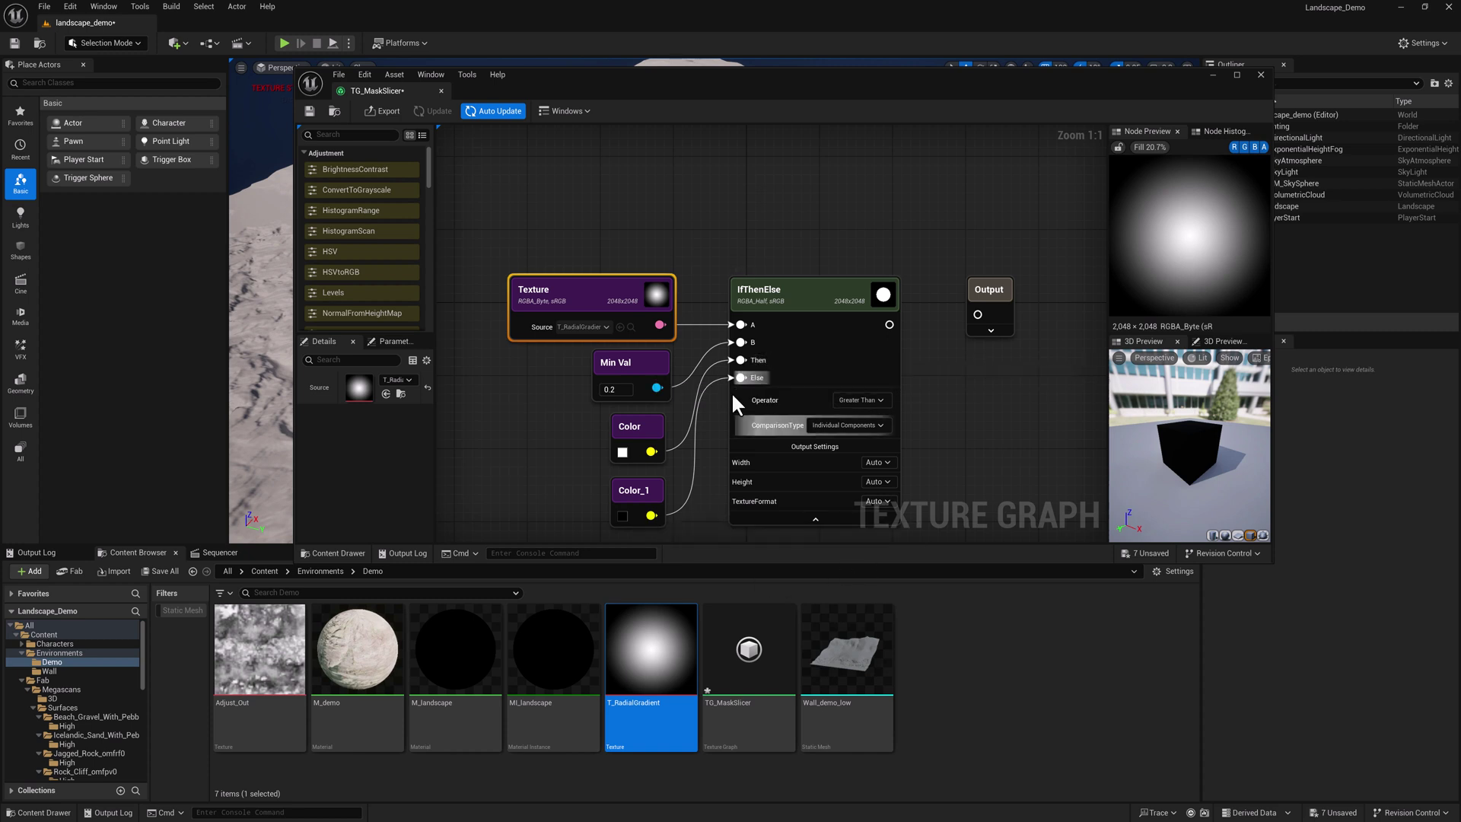
pyautogui.moveTo(890, 325)
pyautogui.mouseDown()
pyautogui.moveTo(979, 314)
pyautogui.moveTo(940, 303)
pyautogui.moveTo(987, 278)
pyautogui.moveTo(1059, 300)
pyautogui.mouseUp()
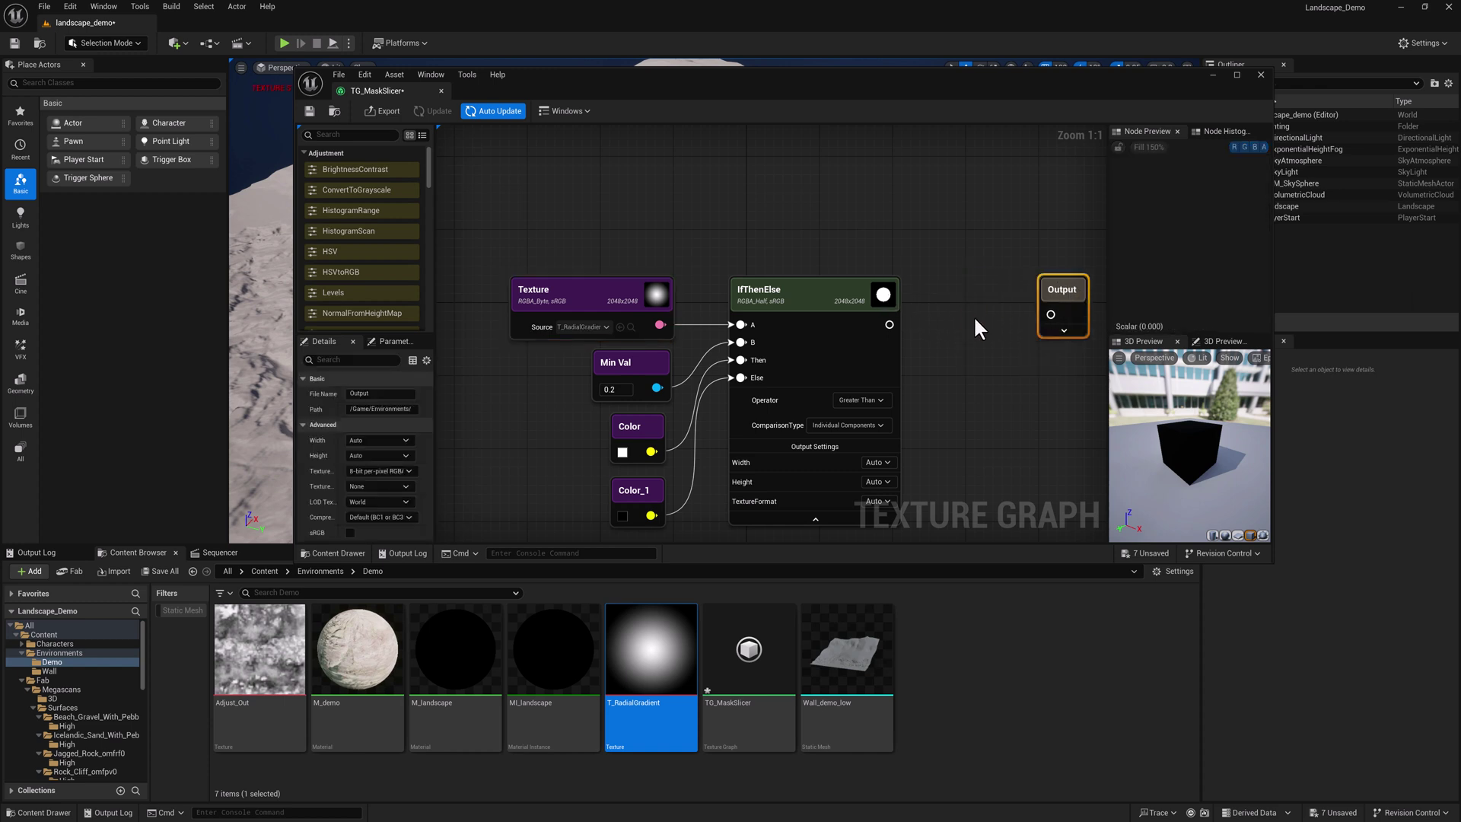
pyautogui.click(813, 284)
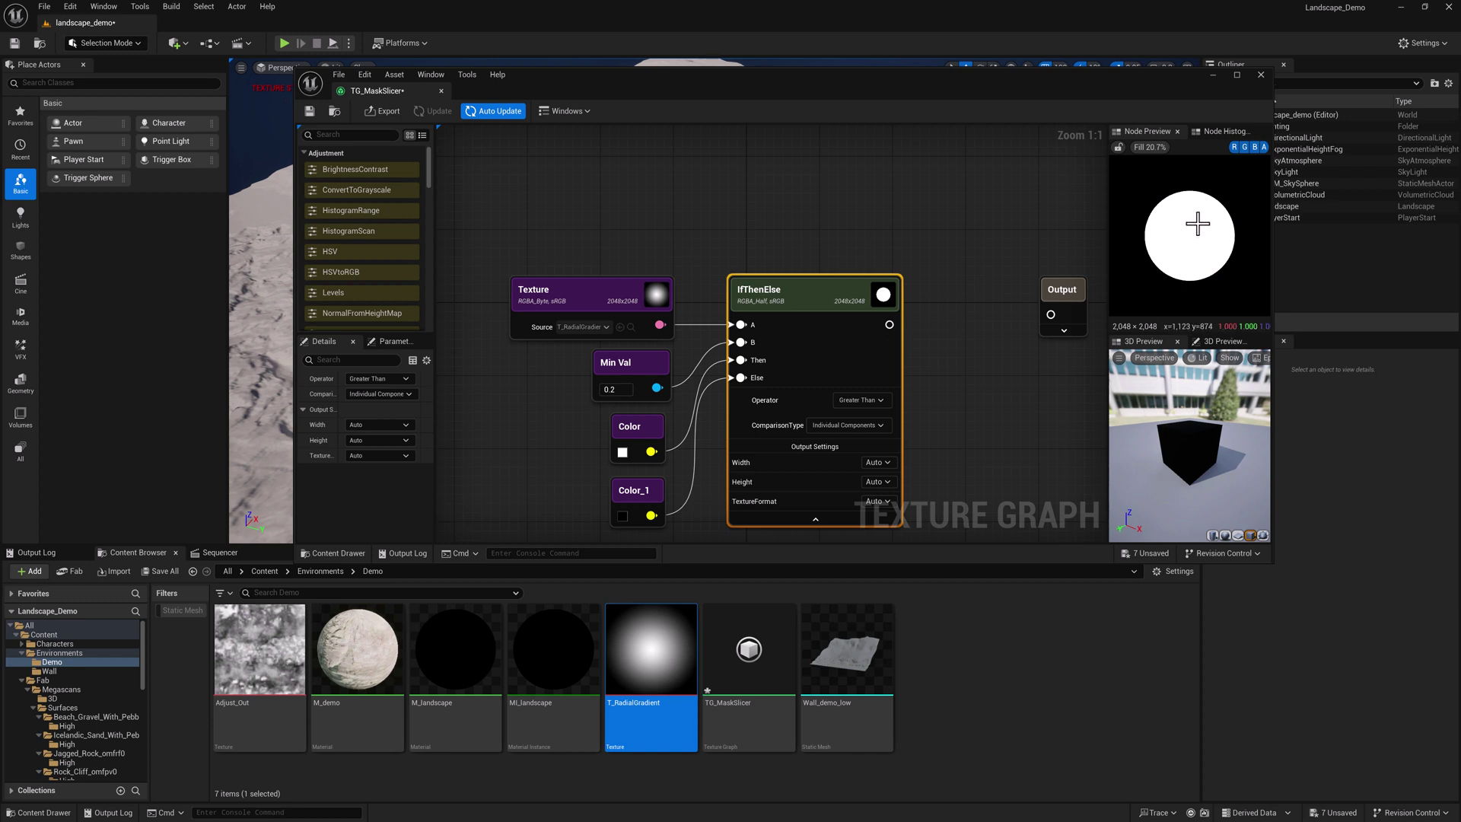
pyautogui.click(607, 290)
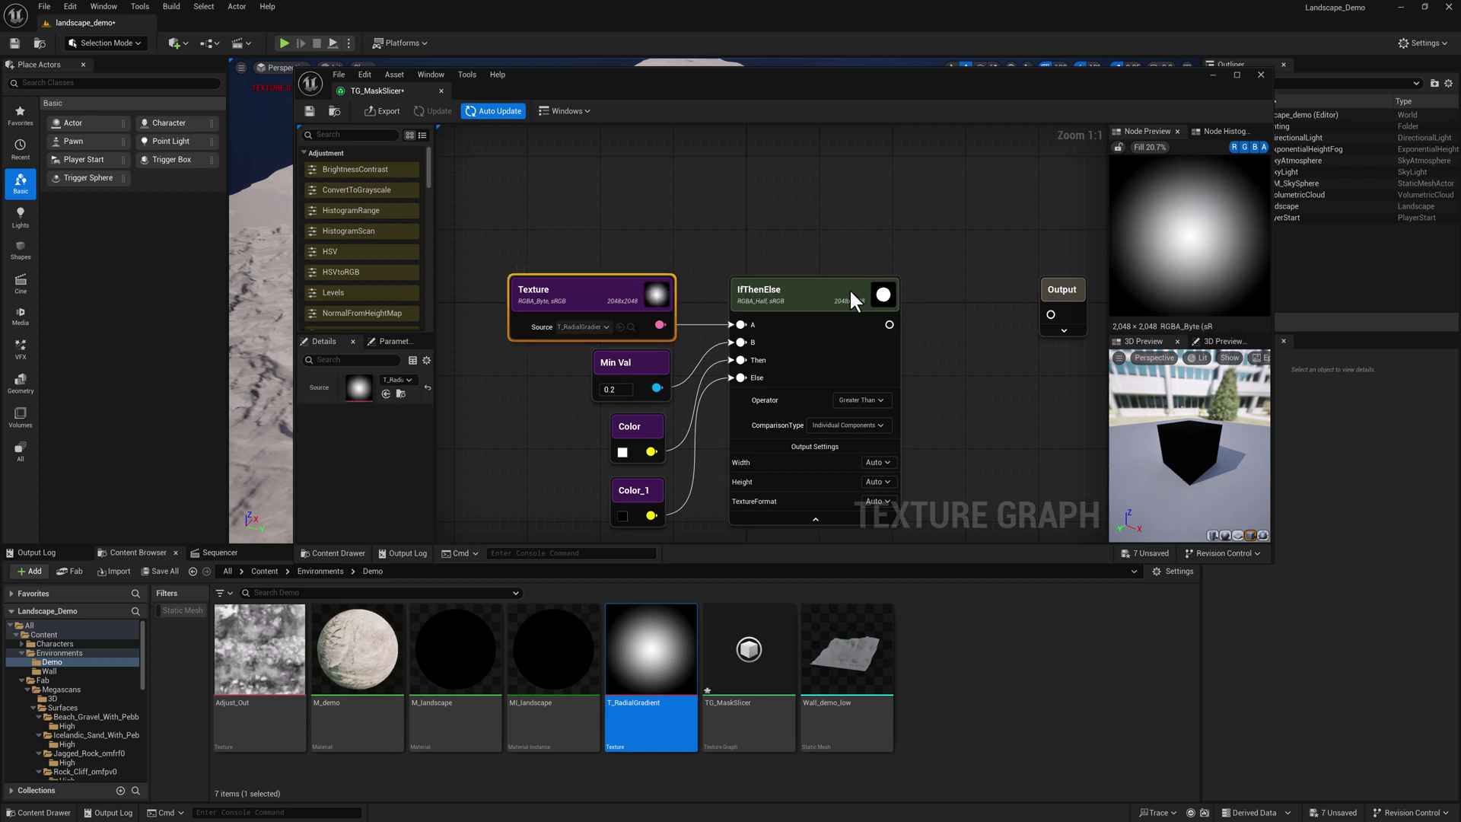
pyautogui.click(816, 297)
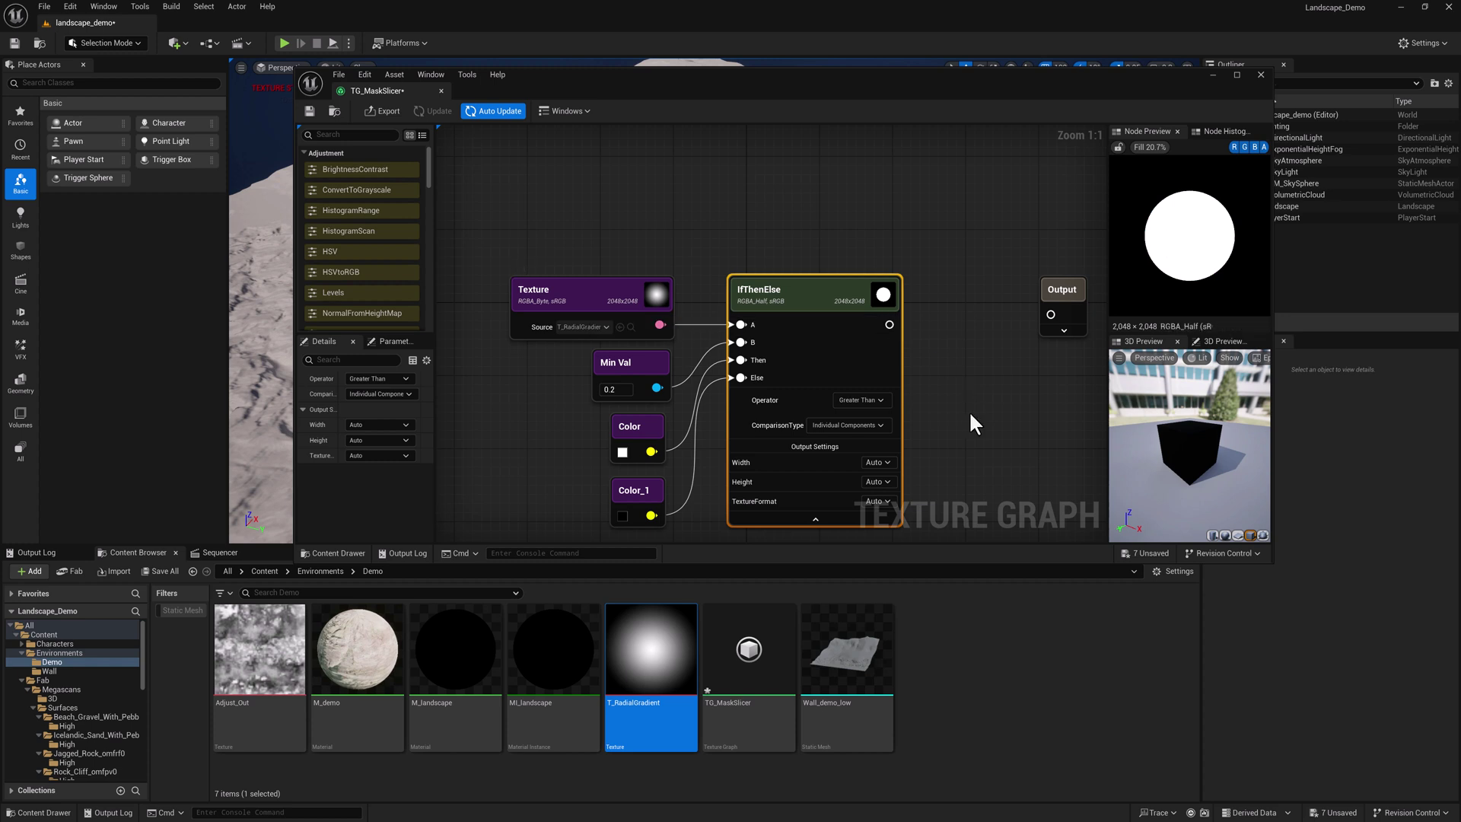
pyautogui.moveTo(979, 416); pyautogui.dragTo(951, 312, button='right')
# Step: Duplicate the IfThenElse node below the original and feed the Texture into its A input
pyautogui.click(953, 310)
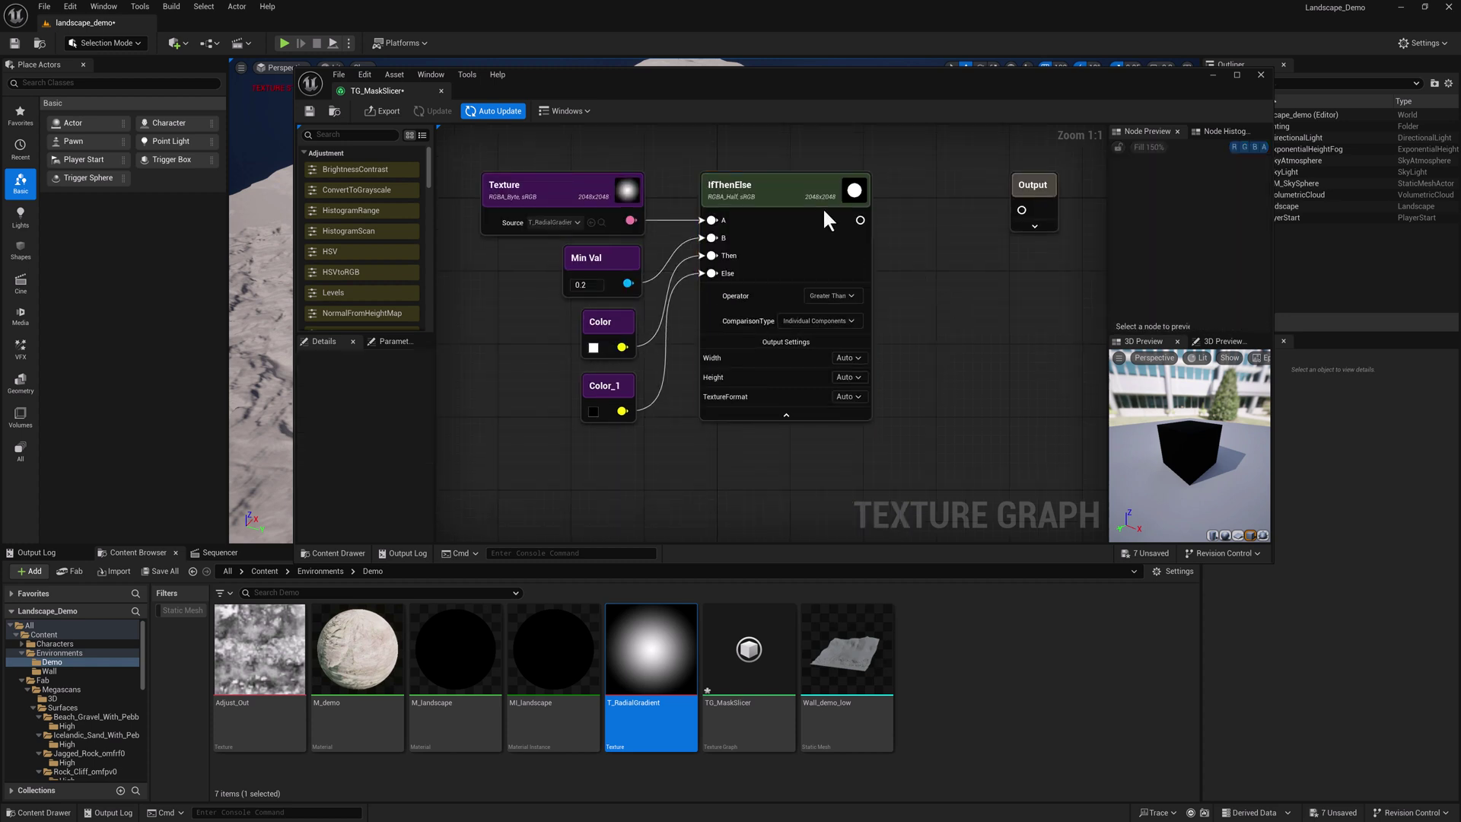
pyautogui.click(785, 184)
pyautogui.hotkey('ctrl', 'v')
pyautogui.moveTo(971, 357); pyautogui.dragTo(723, 467)
pyautogui.moveTo(723, 466); pyautogui.dragTo(737, 421, button='right')
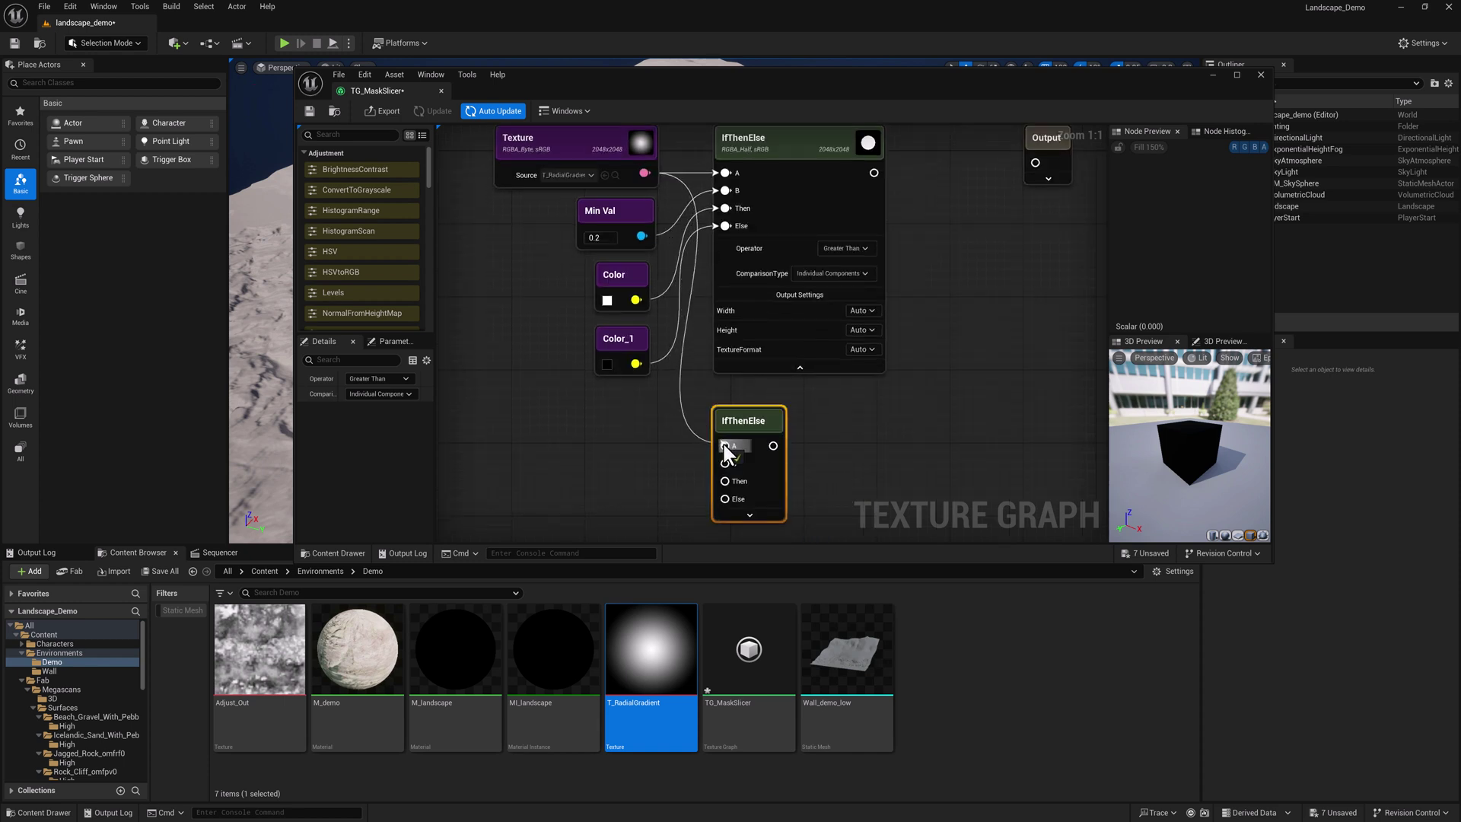
pyautogui.moveTo(670, 209); pyautogui.dragTo(725, 445)
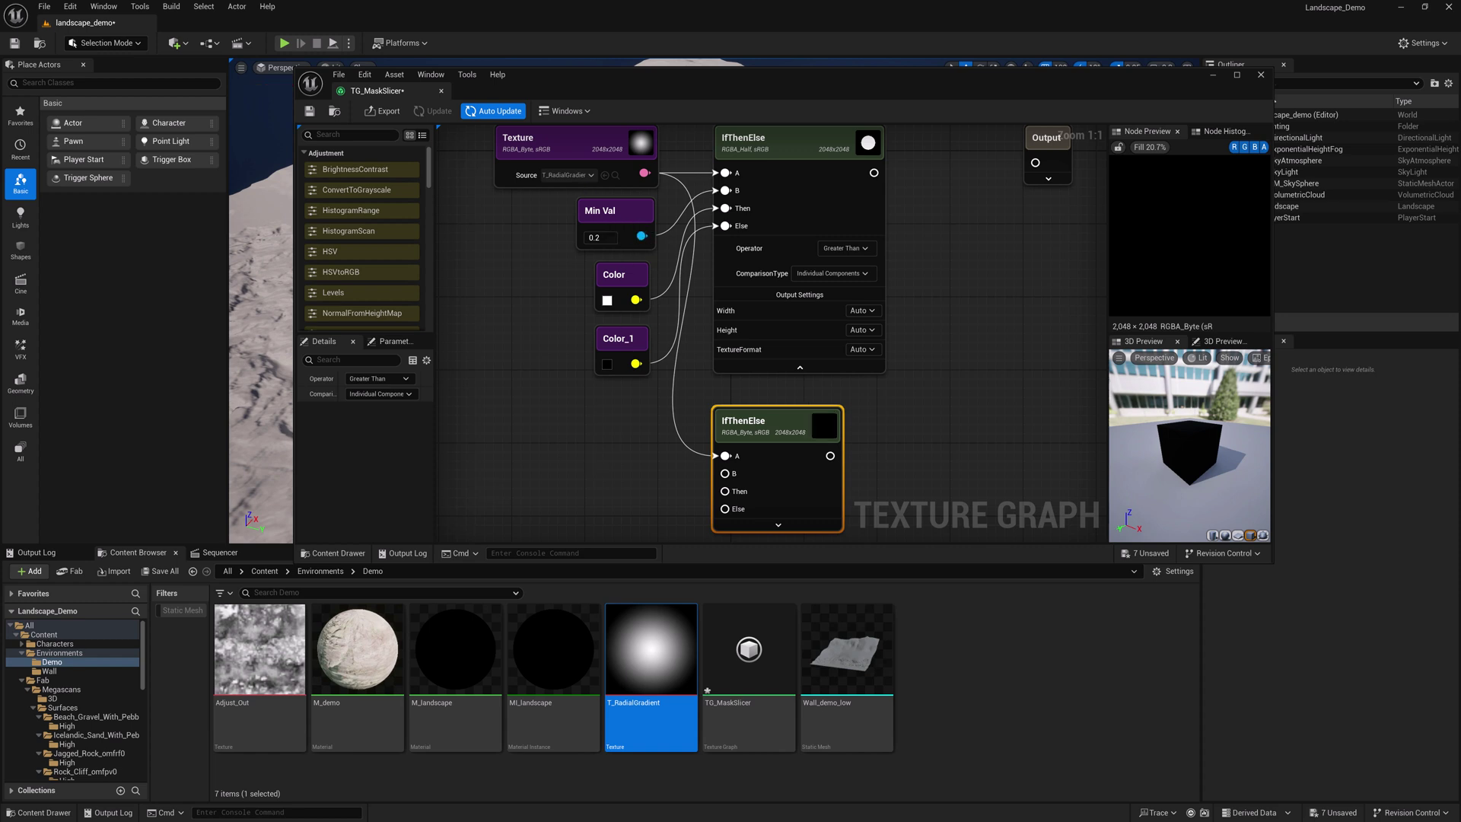
# Step: Add a Scalar named Max Val with value 0.4 and wire it into the lower B input
pyautogui.rightClick(566, 440)
pyautogui.write('sc')
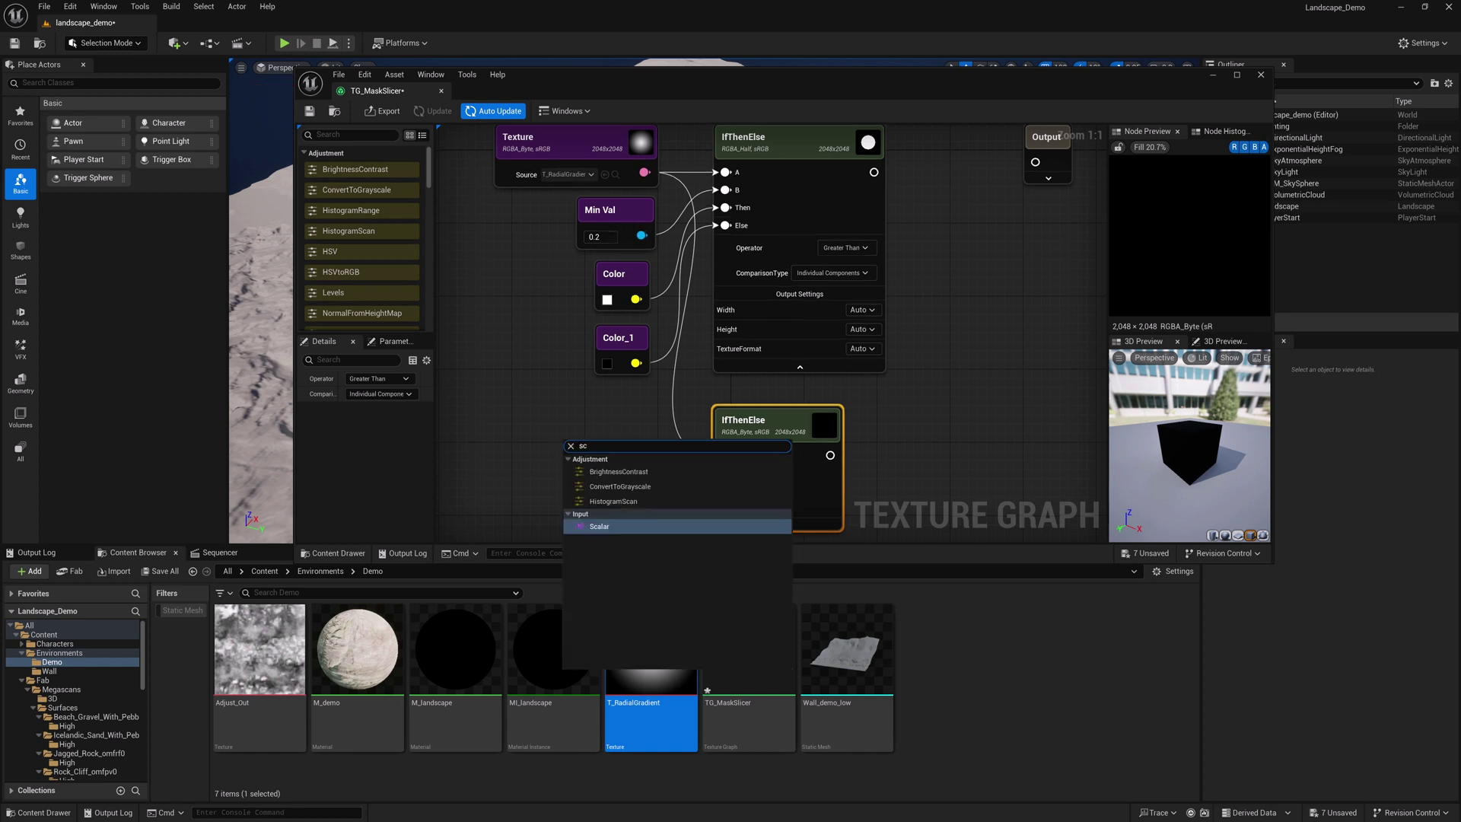
pyautogui.press('Return')
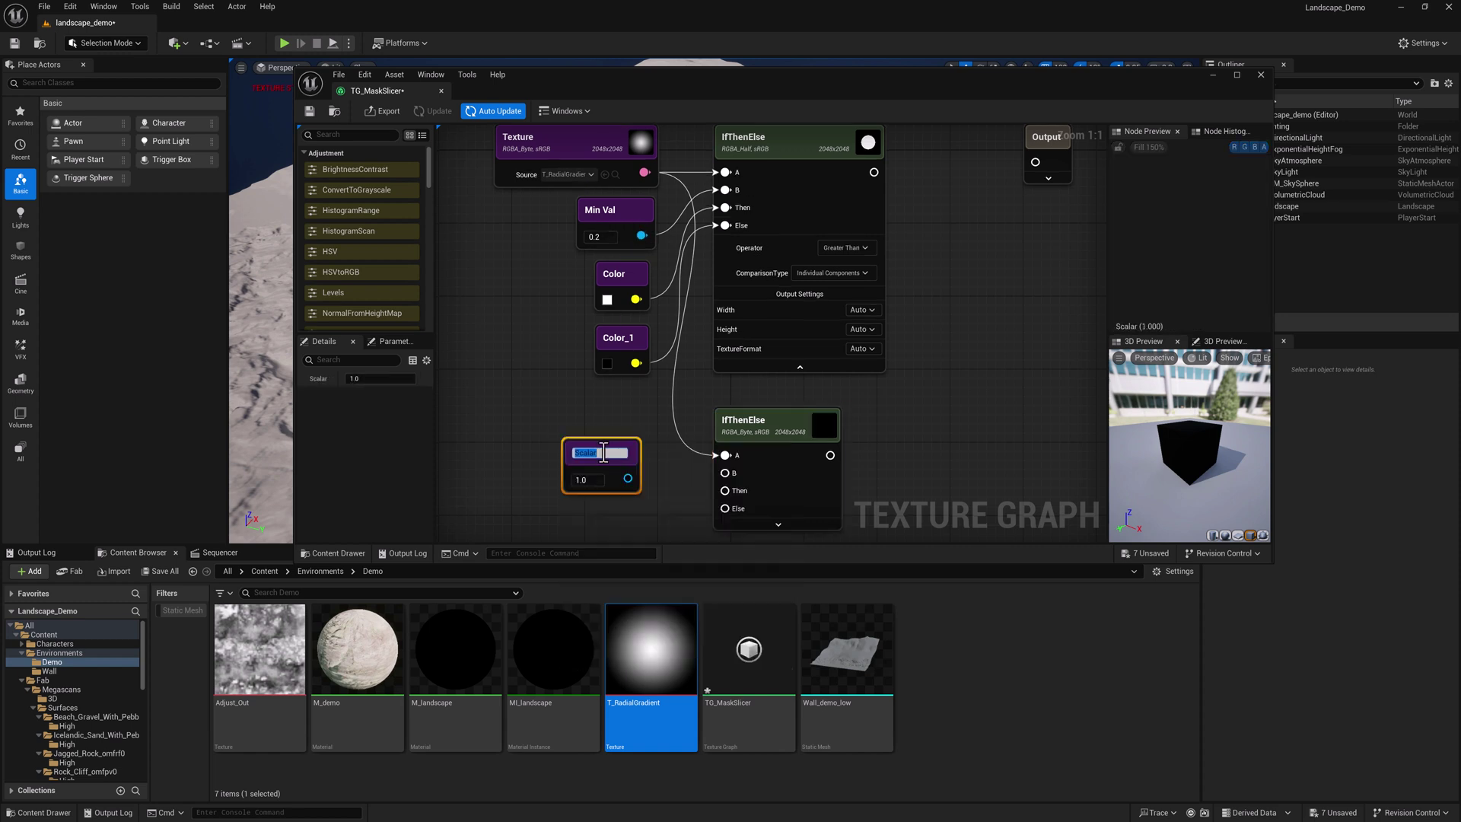
pyautogui.write('Max Val')
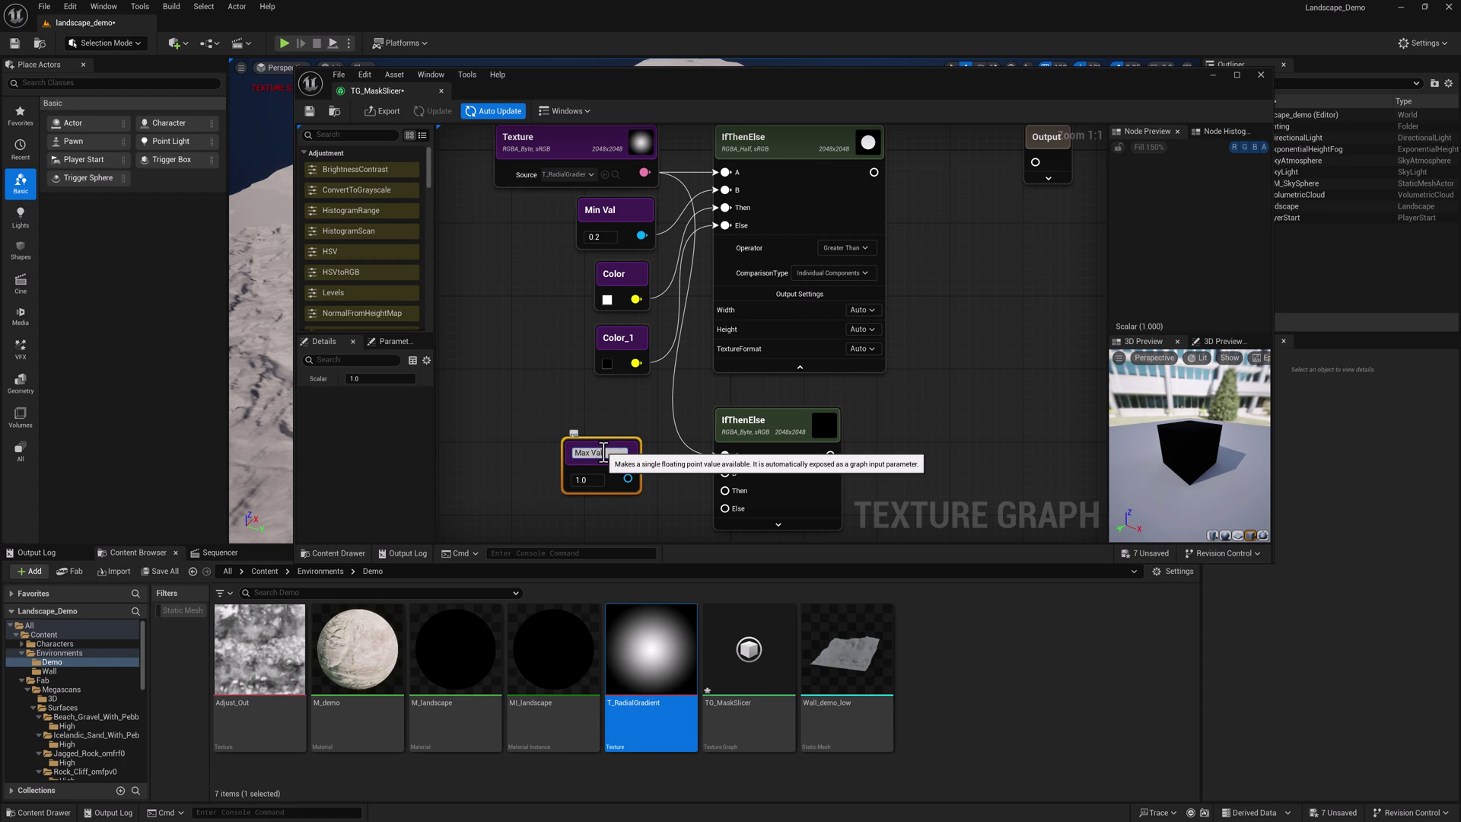
pyautogui.press('Tab')
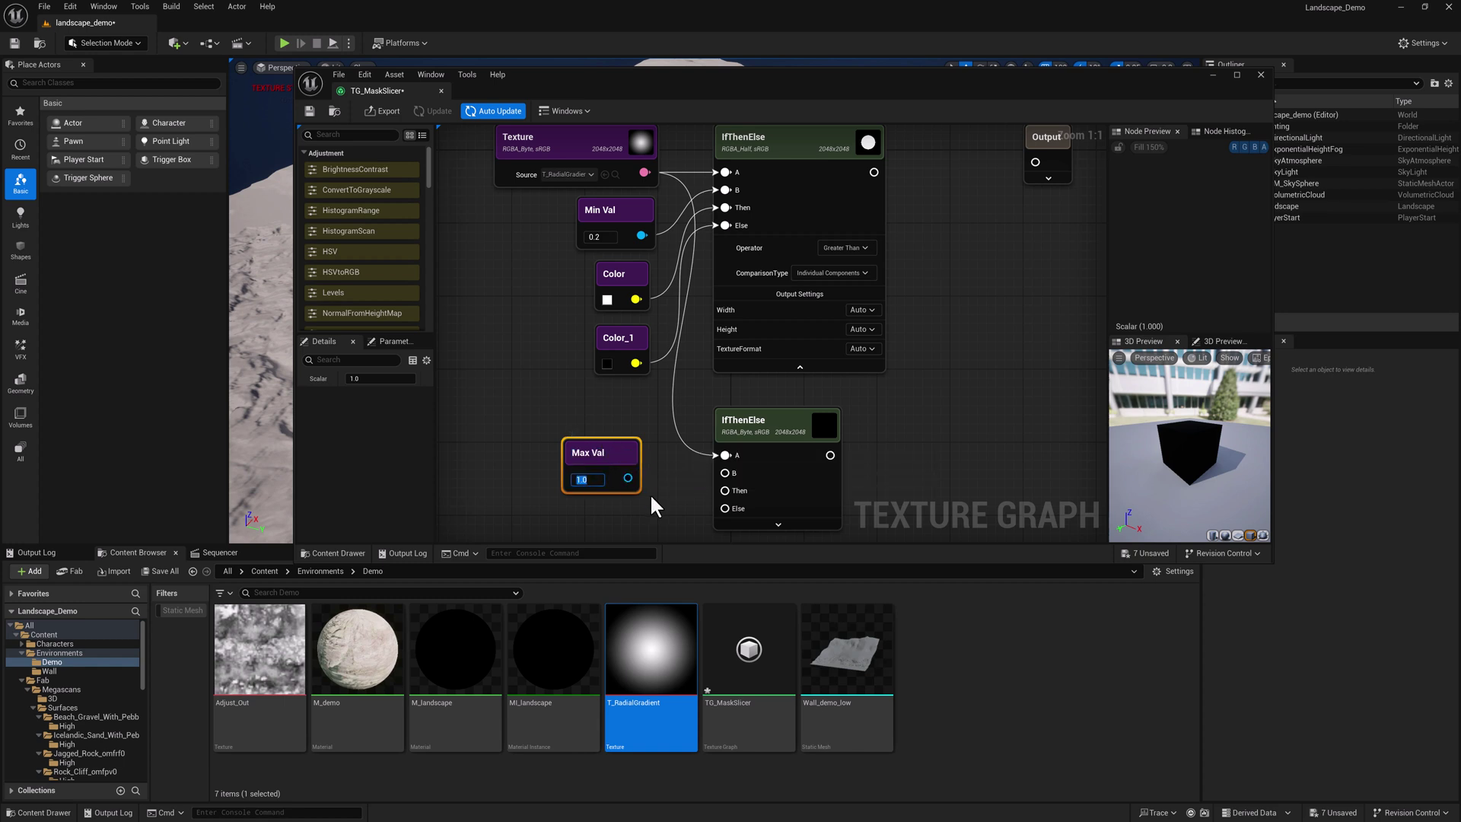
pyautogui.write('0.4')
pyautogui.press('Return')
pyautogui.moveTo(626, 477); pyautogui.dragTo(726, 473)
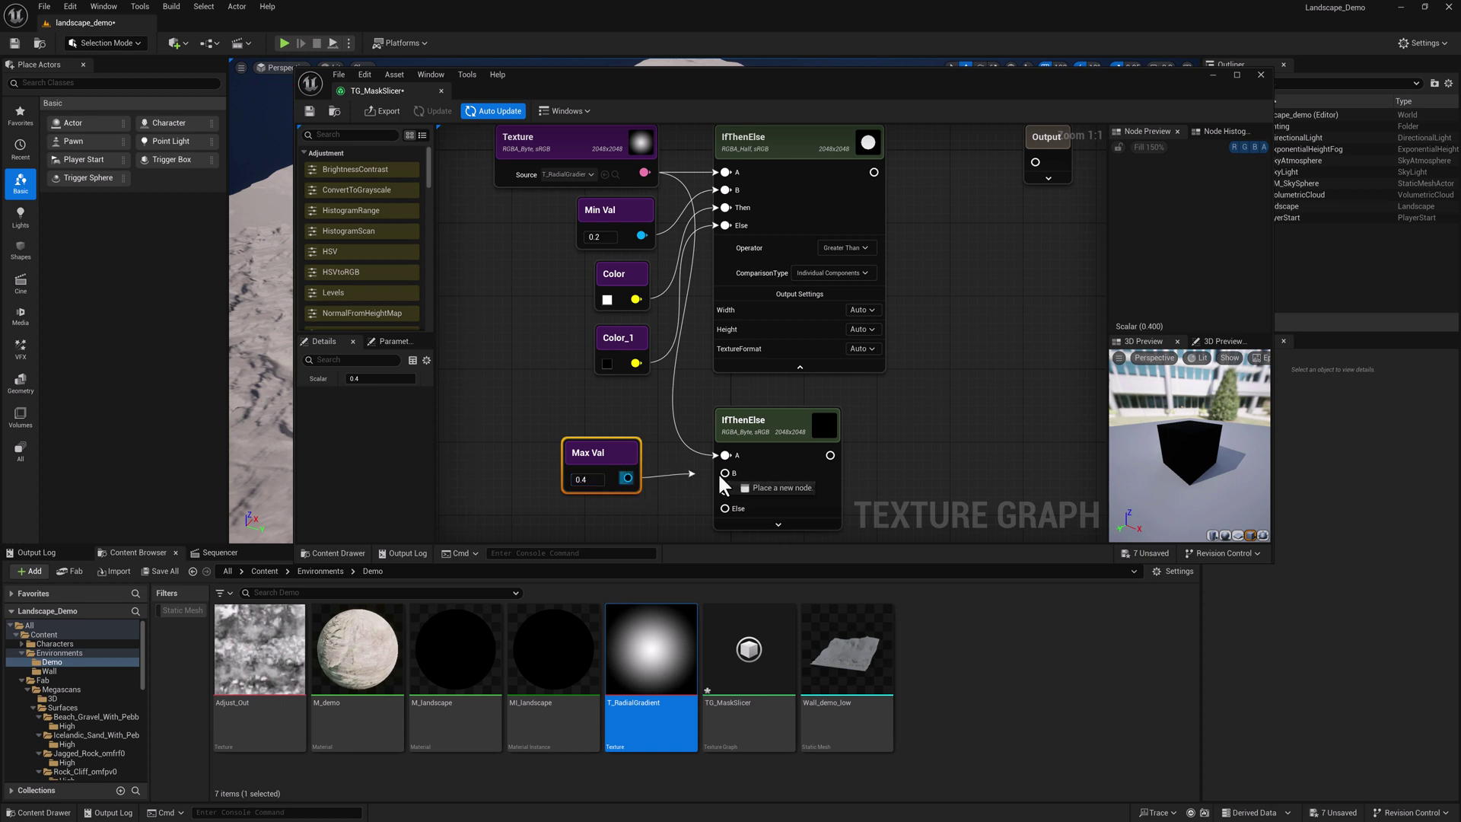
pyautogui.doubleClick(610, 444)
# Step: Wire Color to Then and Color_1 to Else, and set the lower Operator to Less Than
pyautogui.moveTo(635, 299); pyautogui.dragTo(725, 490)
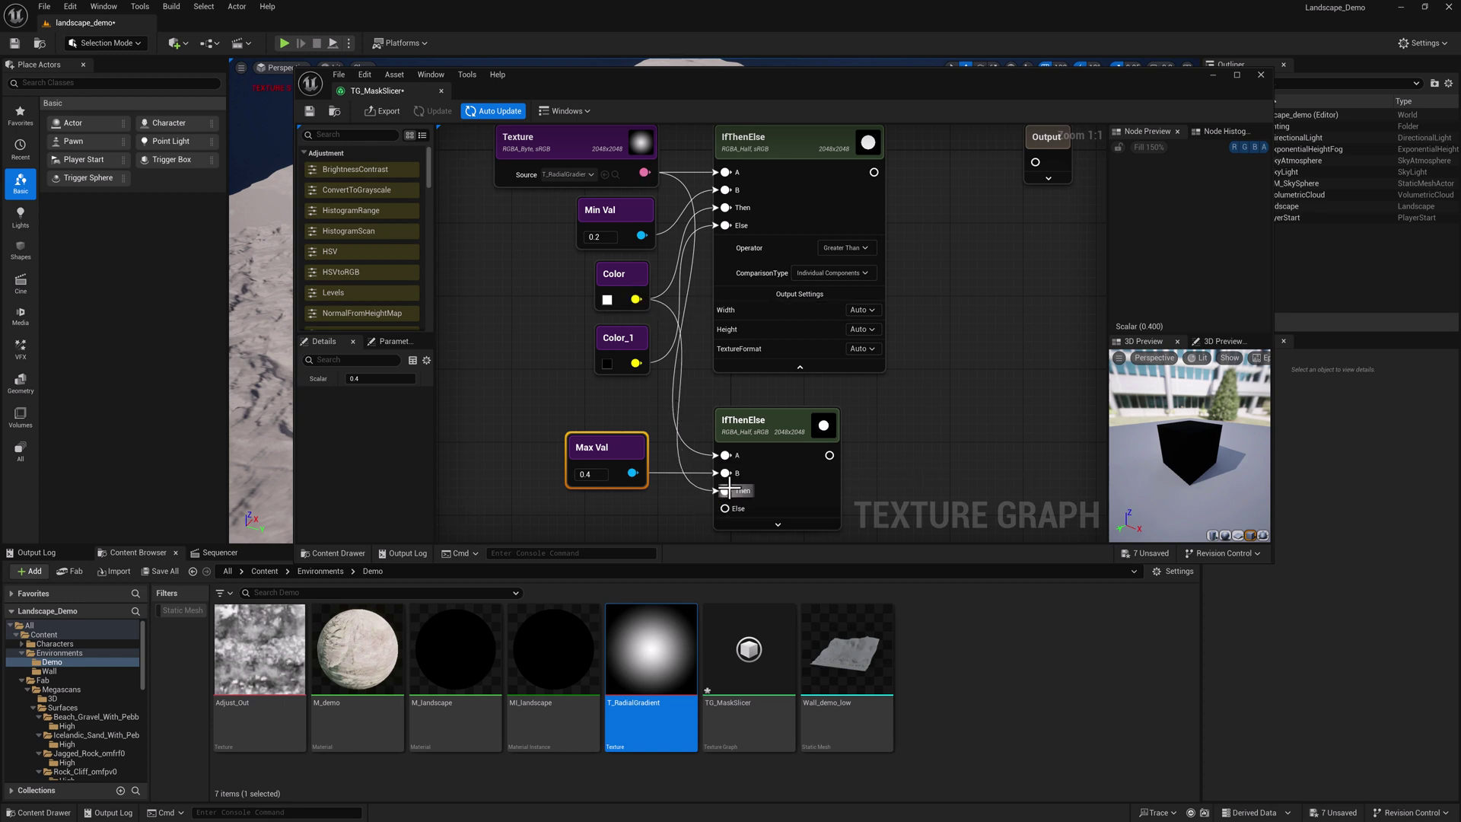
pyautogui.moveTo(634, 363); pyautogui.dragTo(725, 508)
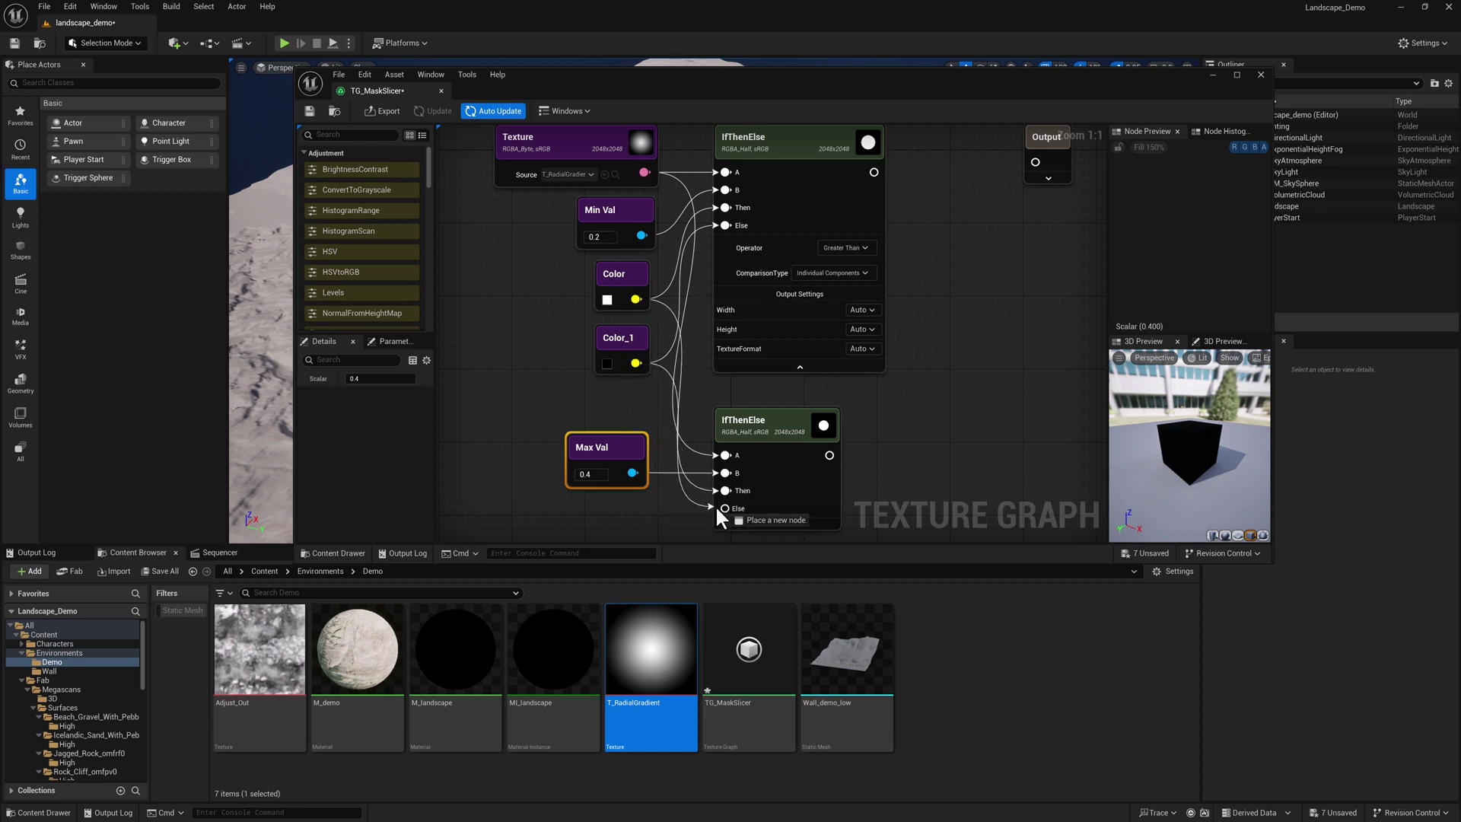
pyautogui.moveTo(872, 454); pyautogui.dragTo(830, 388, button='right')
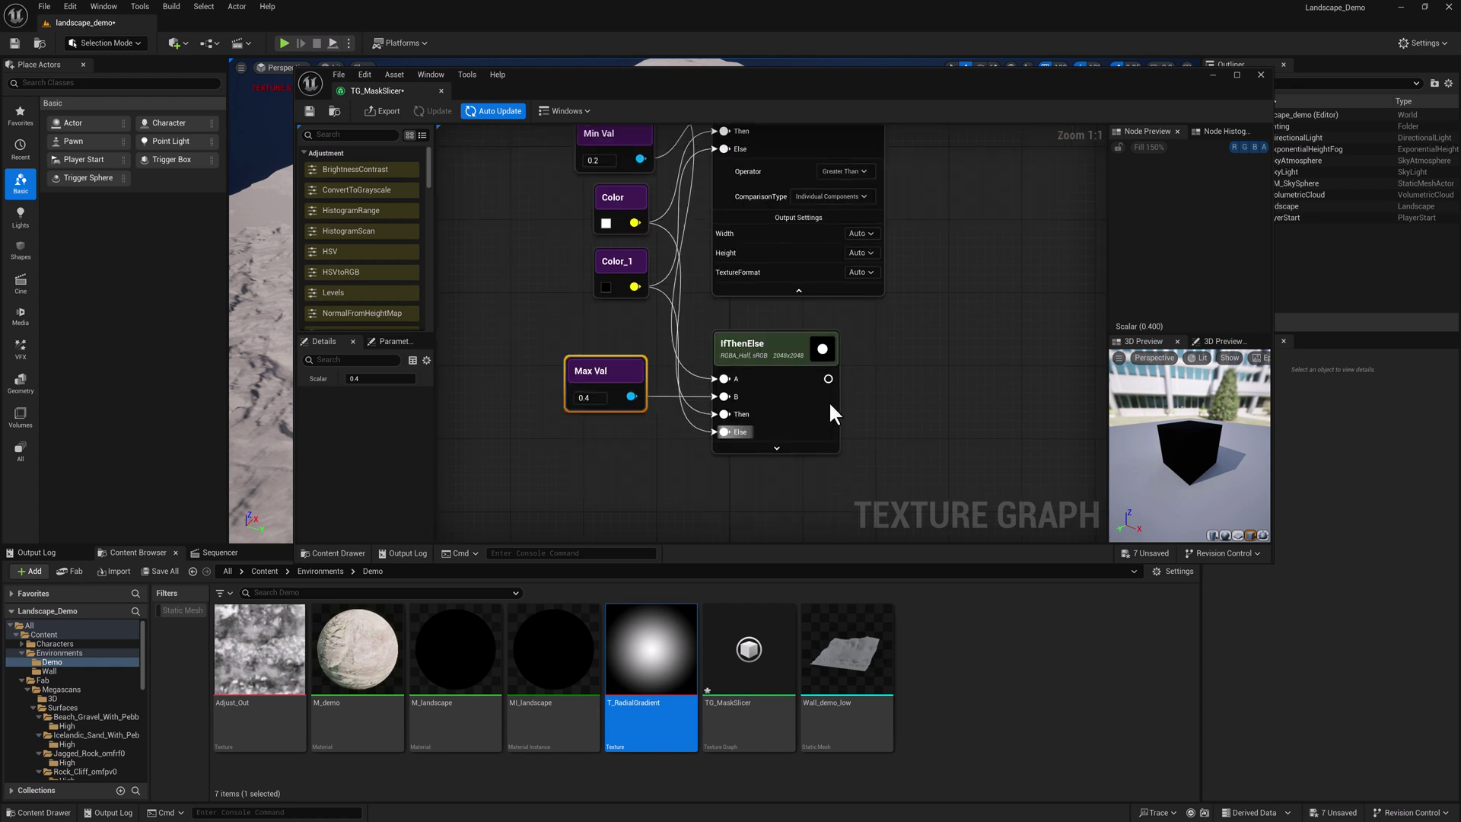
pyautogui.click(778, 446)
pyautogui.click(862, 449)
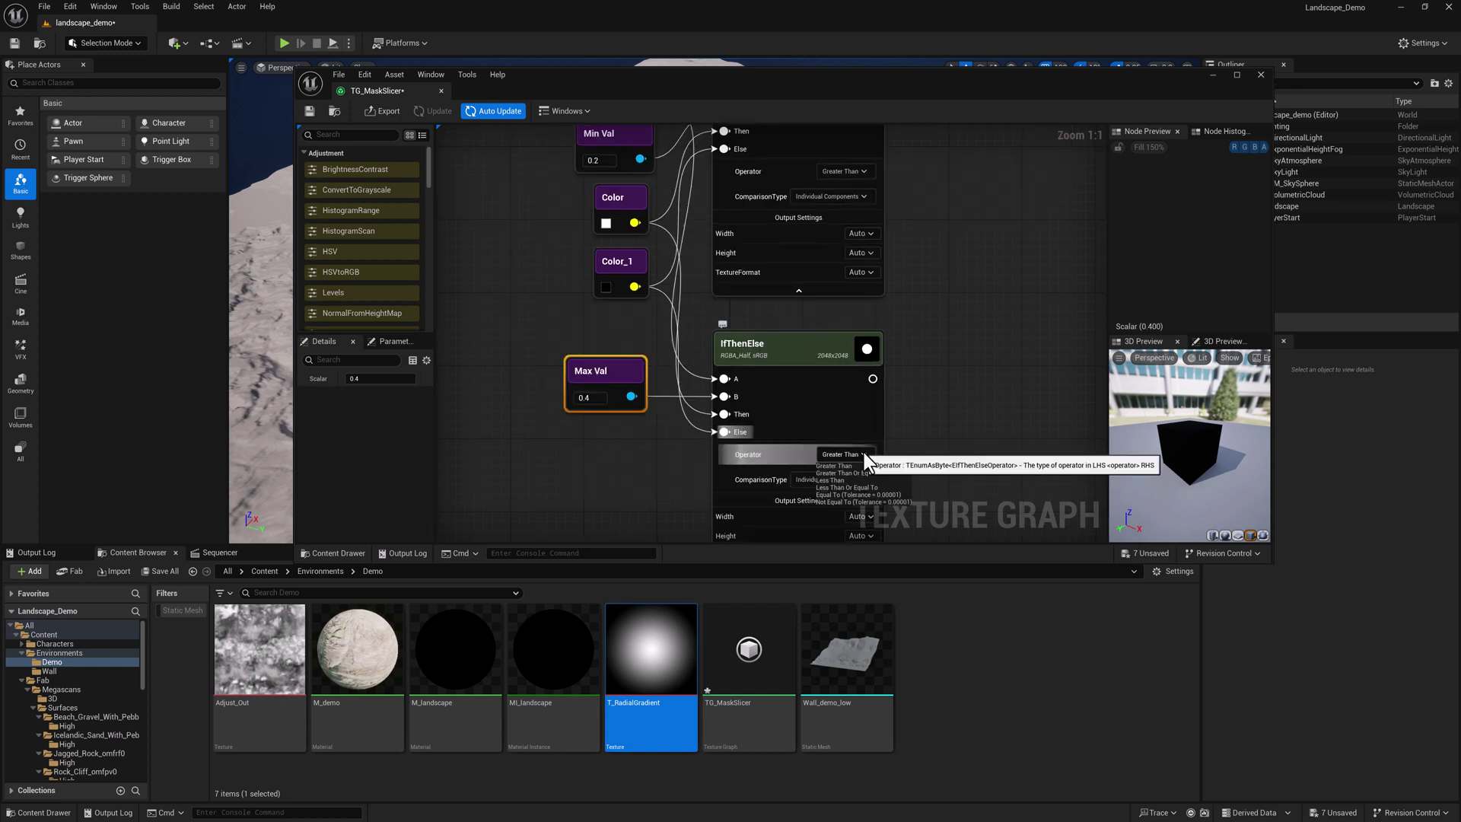
pyautogui.click(876, 461)
# Step: Preview the lower and upper IfThenElse results
pyautogui.moveTo(886, 307); pyautogui.dragTo(867, 399, button='right')
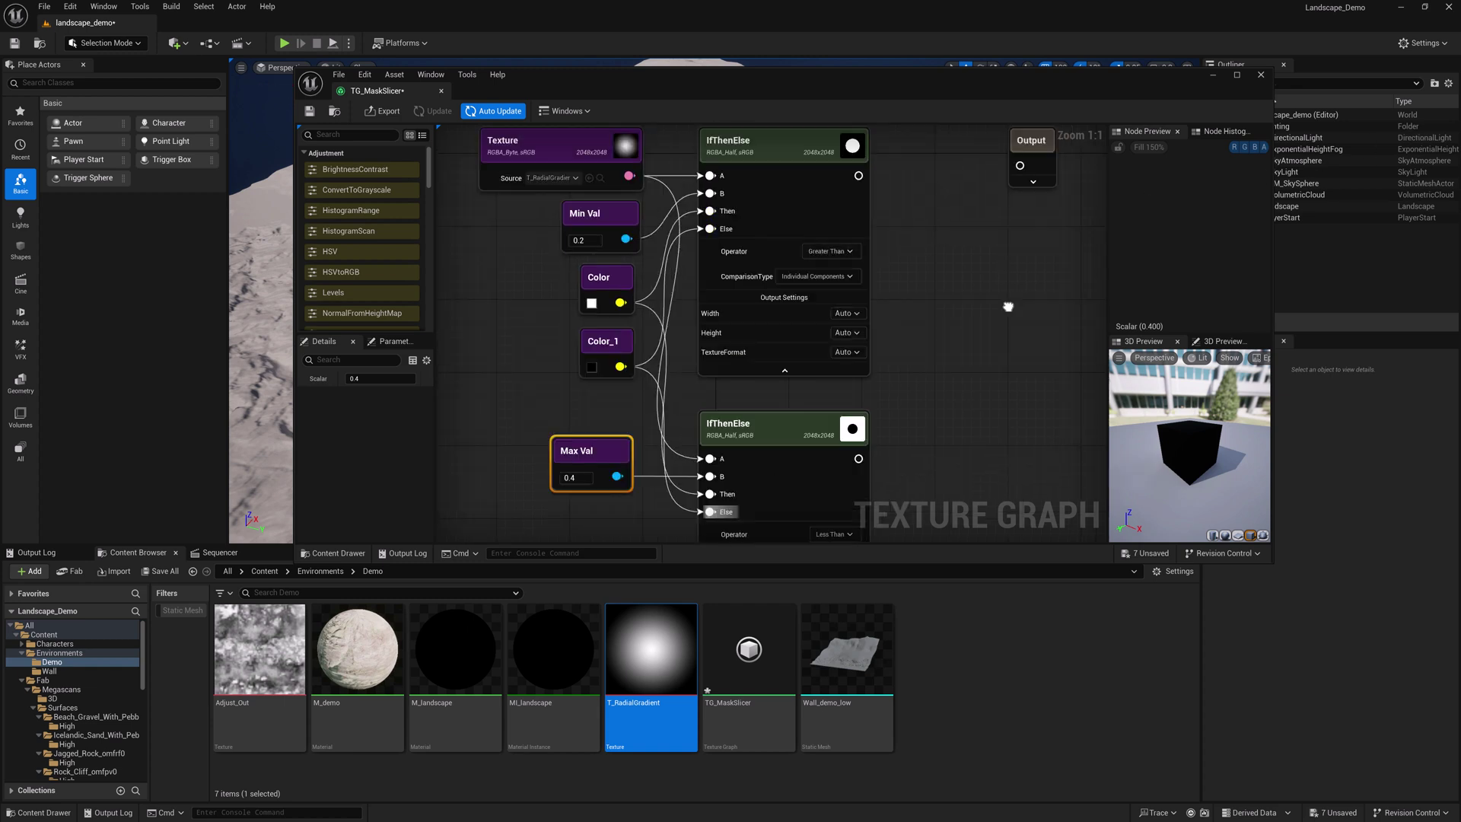
pyautogui.click(853, 438)
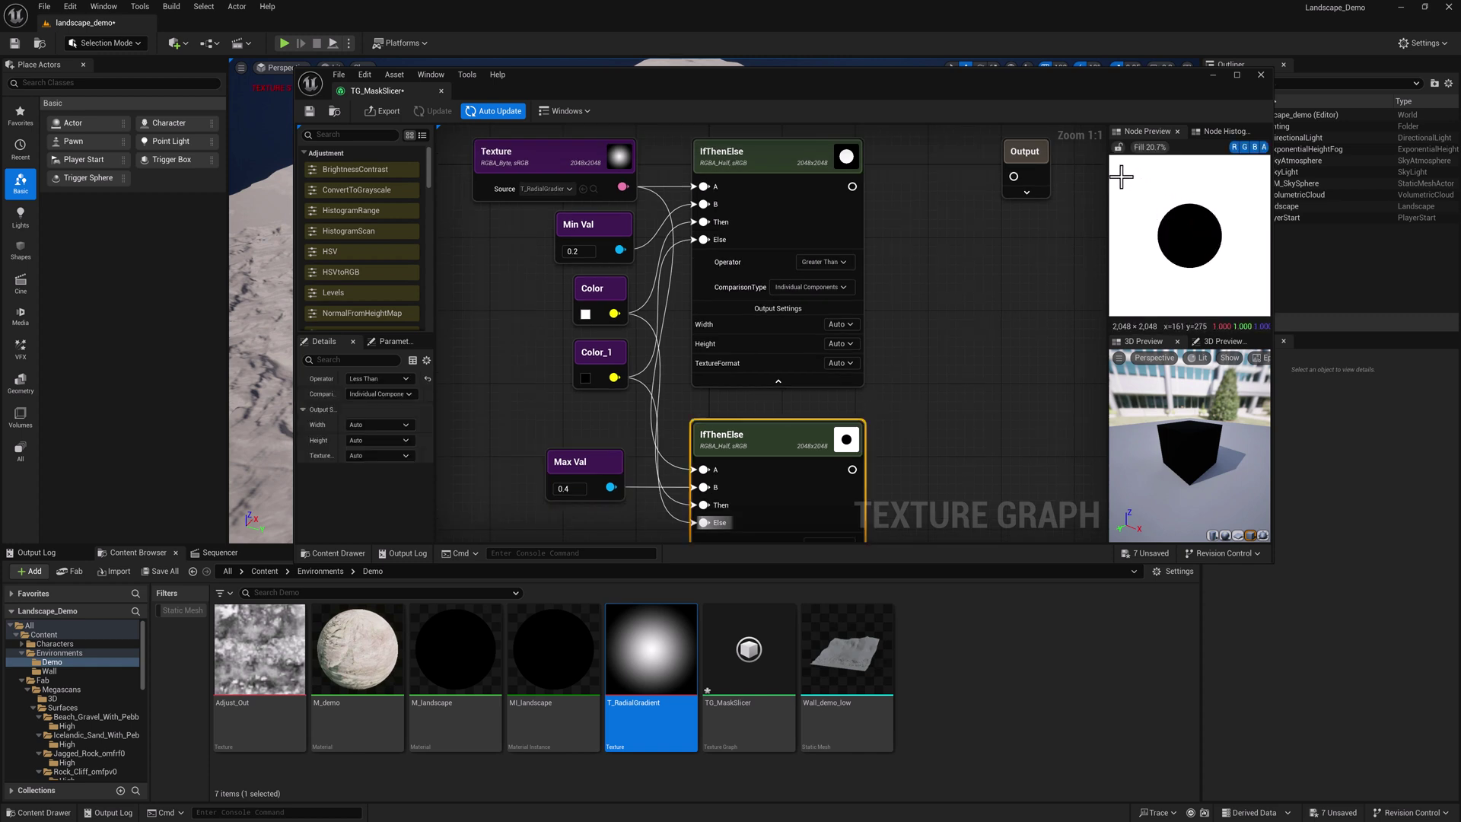
pyautogui.click(853, 160)
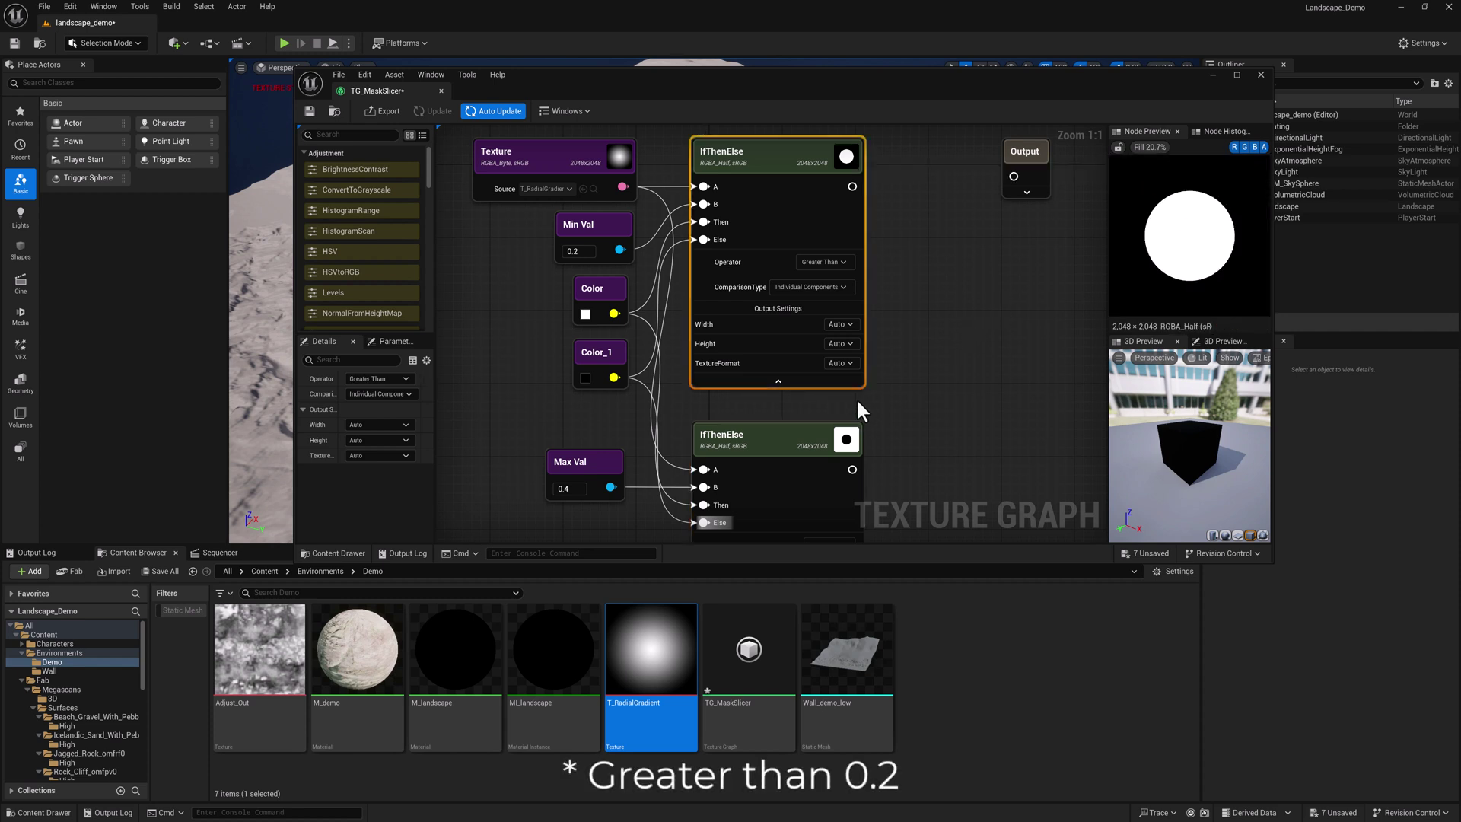
# Step: Add a Multiply node with the upper IfThenElse in A and the lower IfThenElse in B
pyautogui.moveTo(974, 363); pyautogui.dragTo(762, 165, button='right')
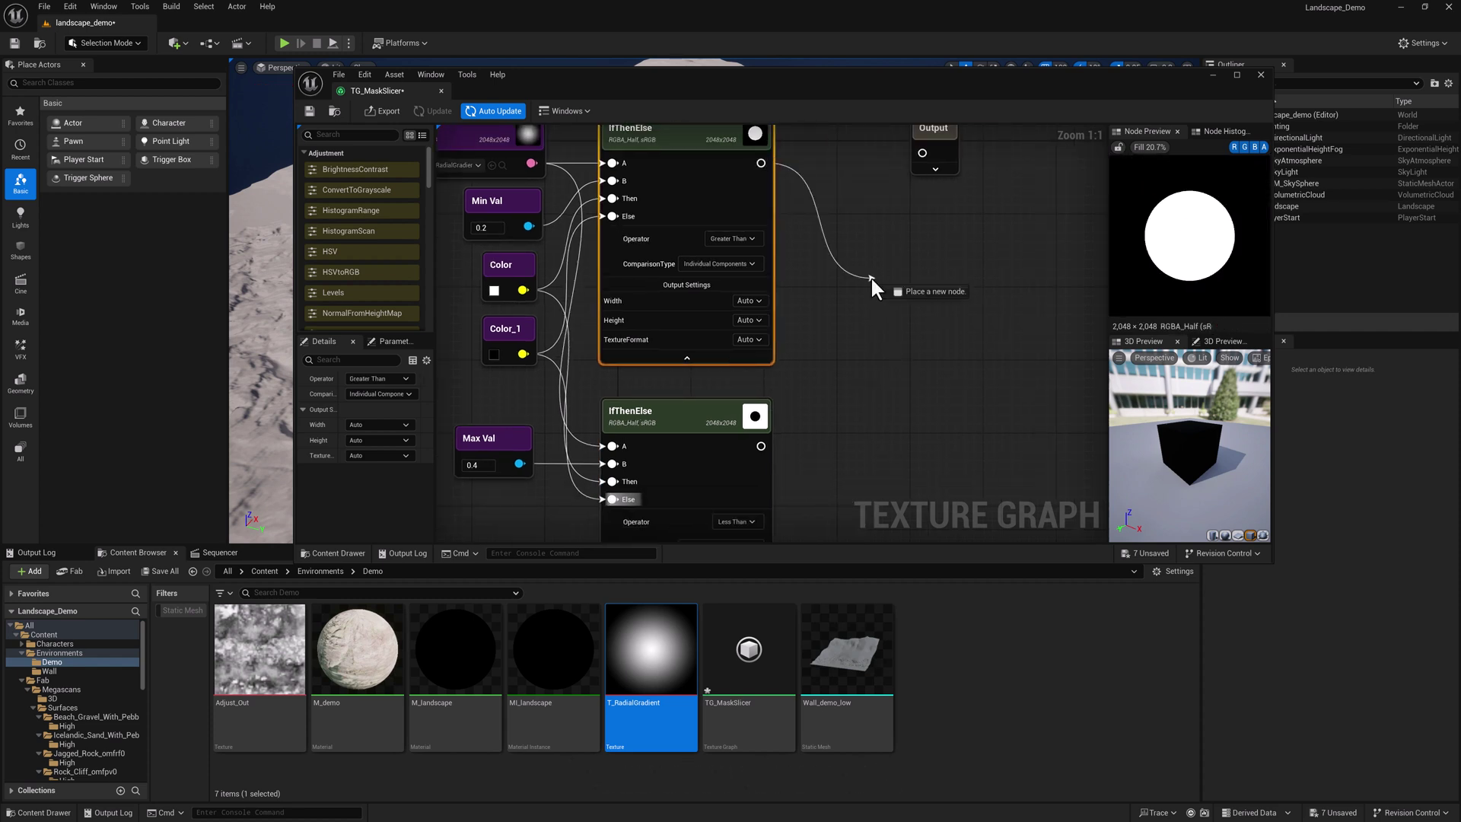
pyautogui.moveTo(872, 276); pyautogui.dragTo(871, 277)
pyautogui.write('mul')
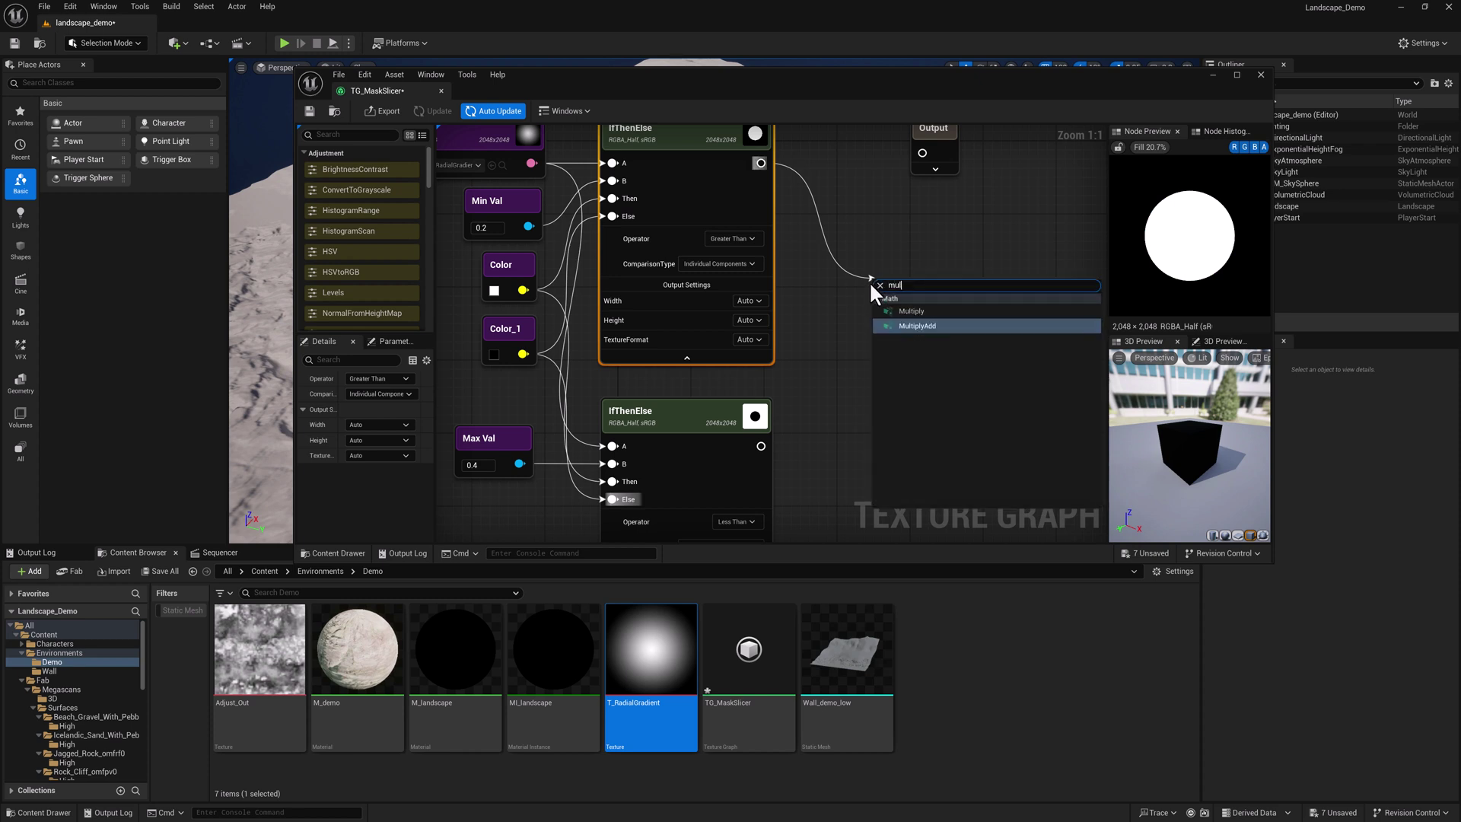
pyautogui.click(902, 311)
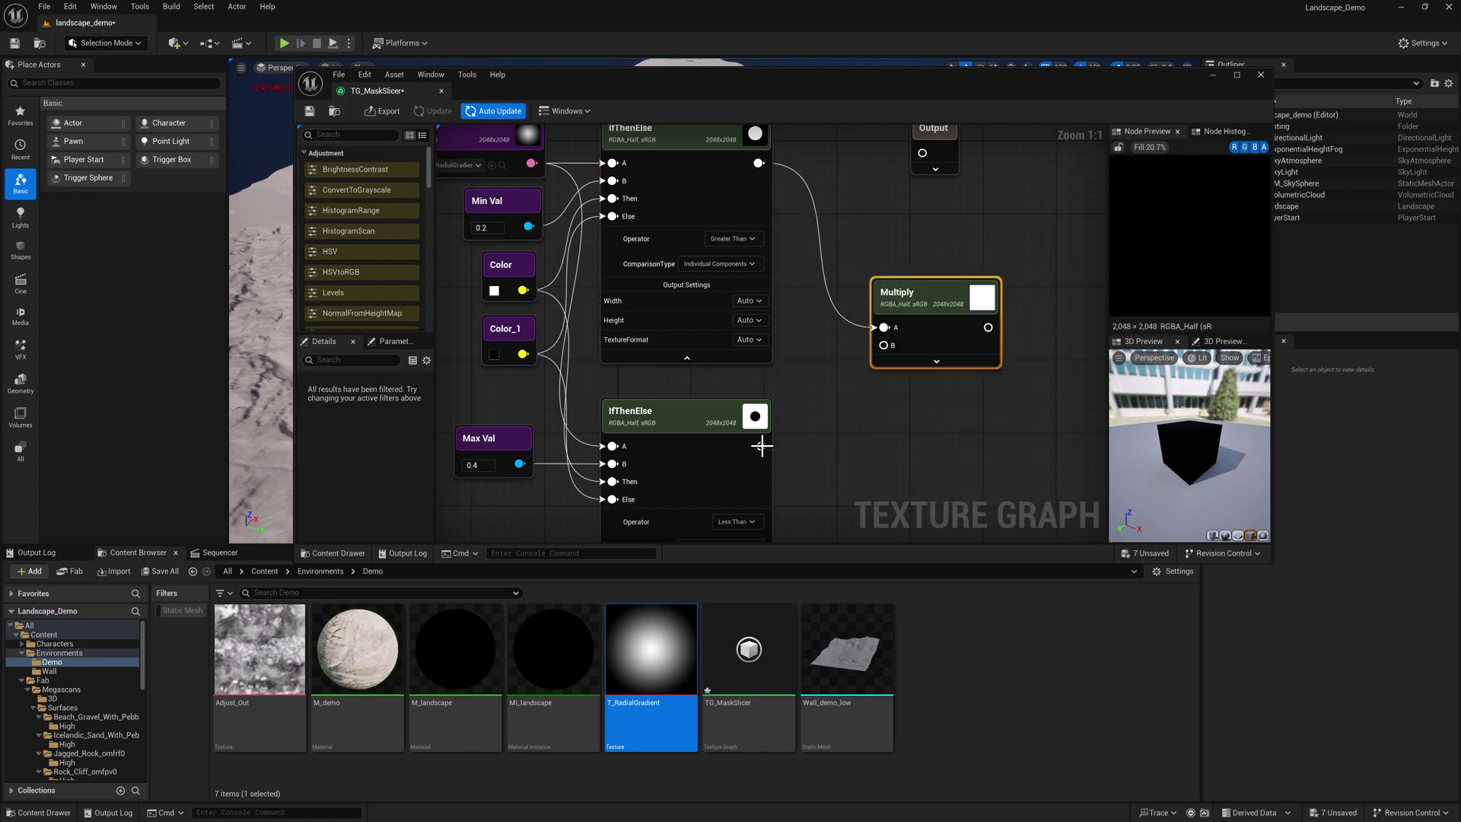
pyautogui.moveTo(761, 445); pyautogui.dragTo(885, 345)
pyautogui.moveTo(926, 289); pyautogui.dragTo(896, 285)
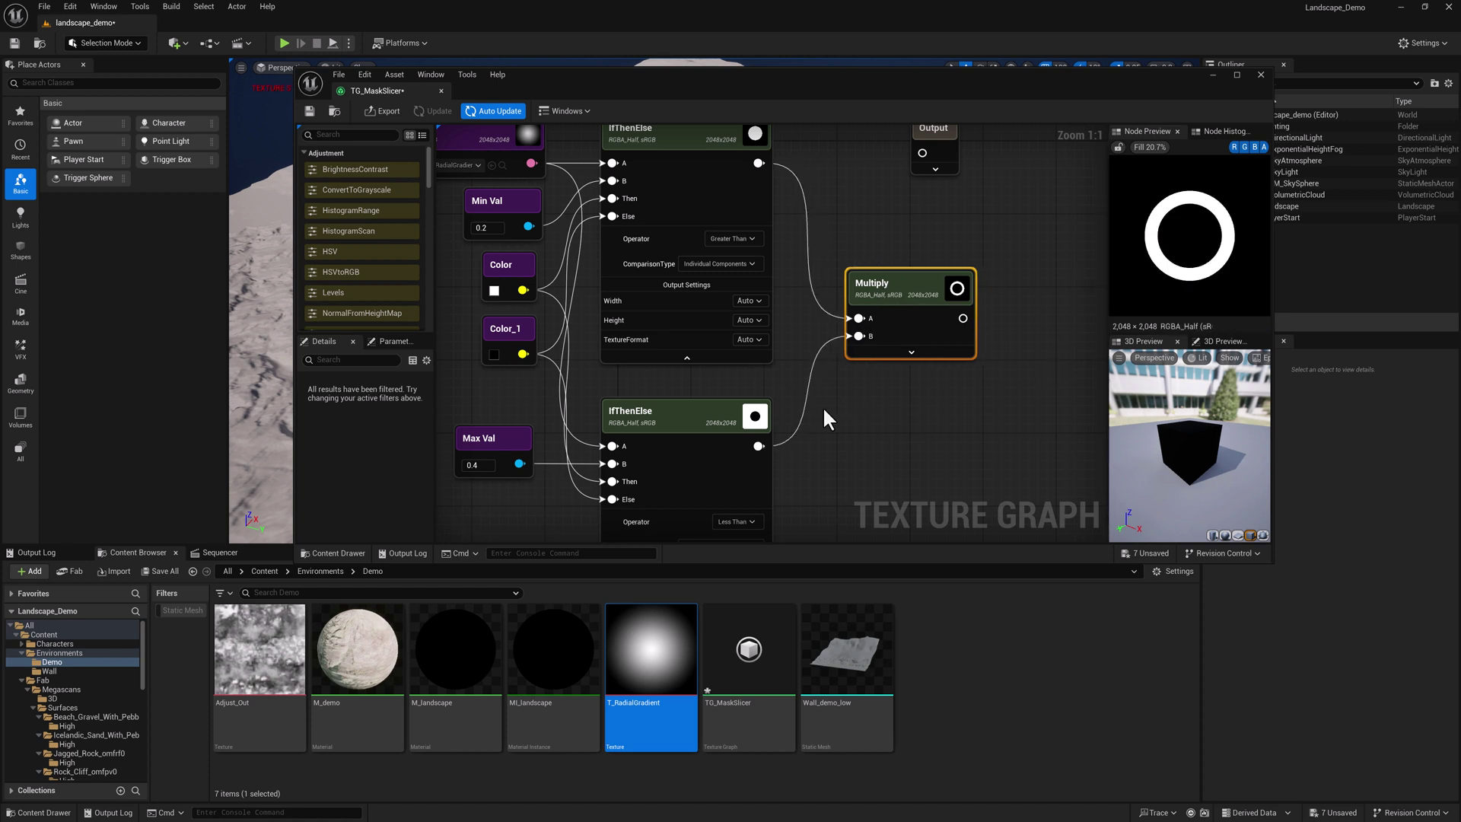
pyautogui.scroll(-1, 824, 411)
pyautogui.click(548, 173)
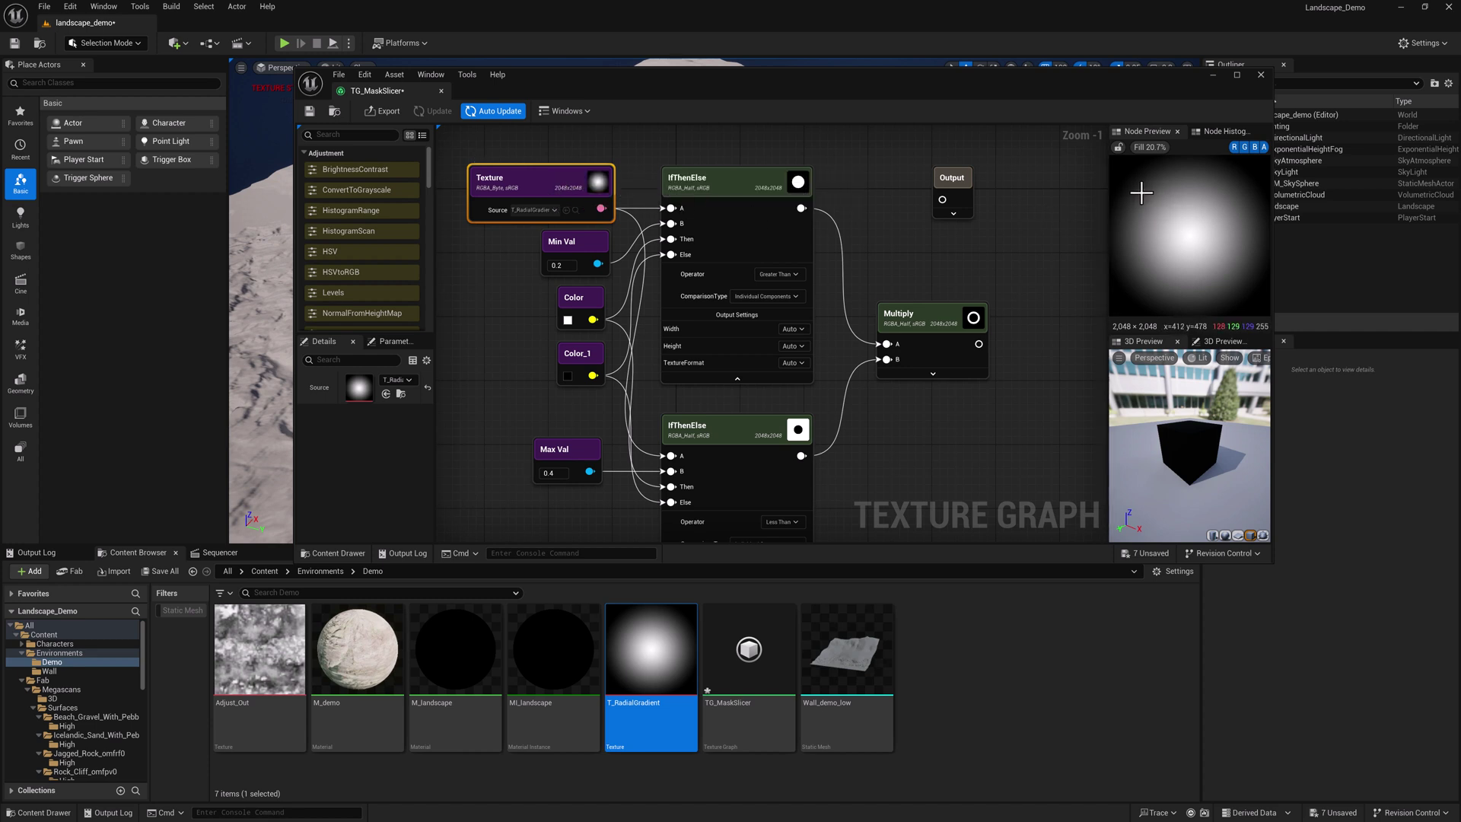
# Step: Preview the Multiply ring and connect it to the Output node placed beside it
pyautogui.click(929, 312)
pyautogui.moveTo(1034, 372); pyautogui.dragTo(870, 374, button='right')
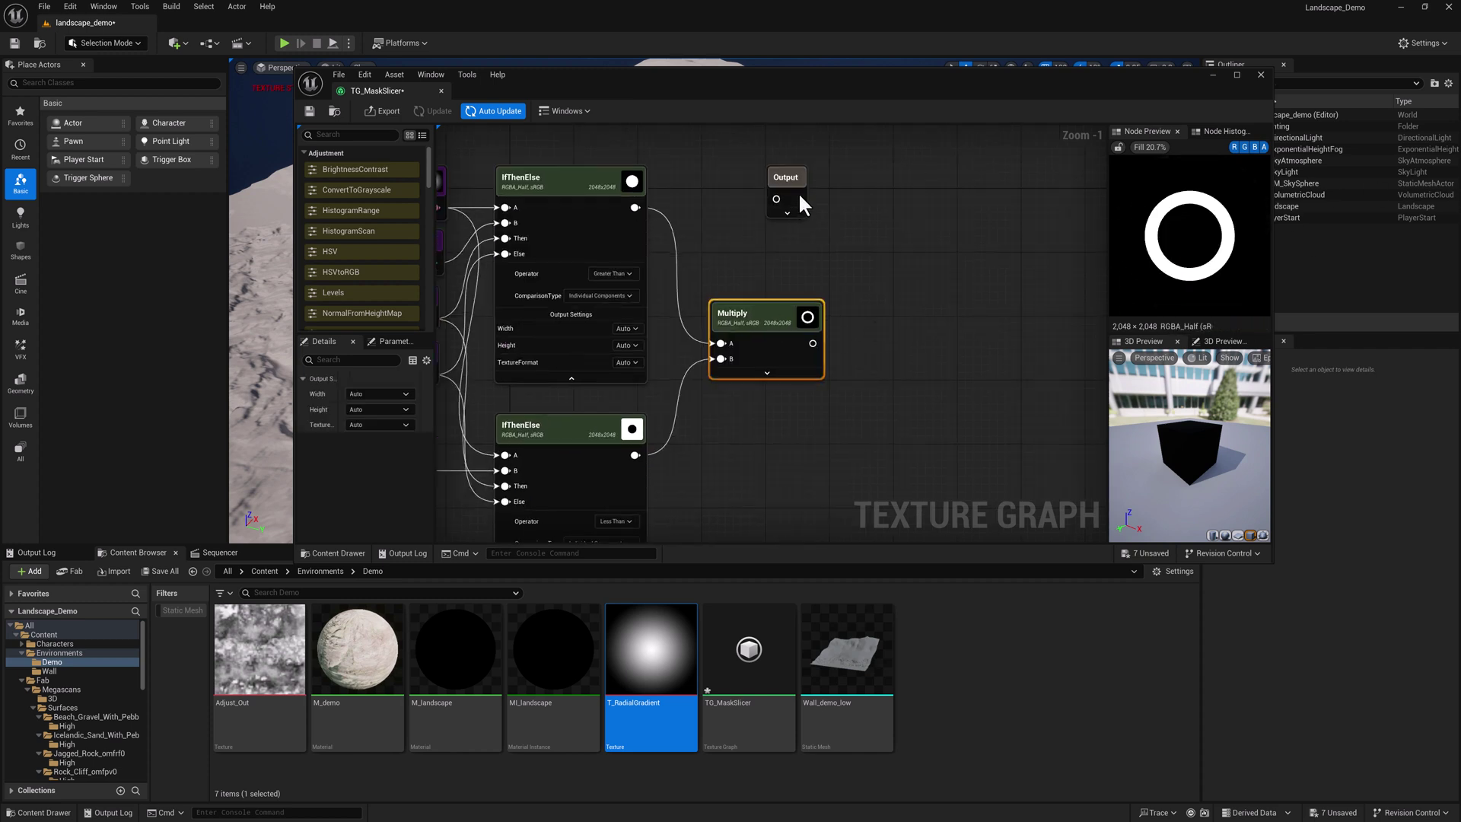
pyautogui.moveTo(787, 182)
pyautogui.mouseDown()
pyautogui.moveTo(892, 318)
pyautogui.moveTo(882, 337)
pyautogui.mouseUp()
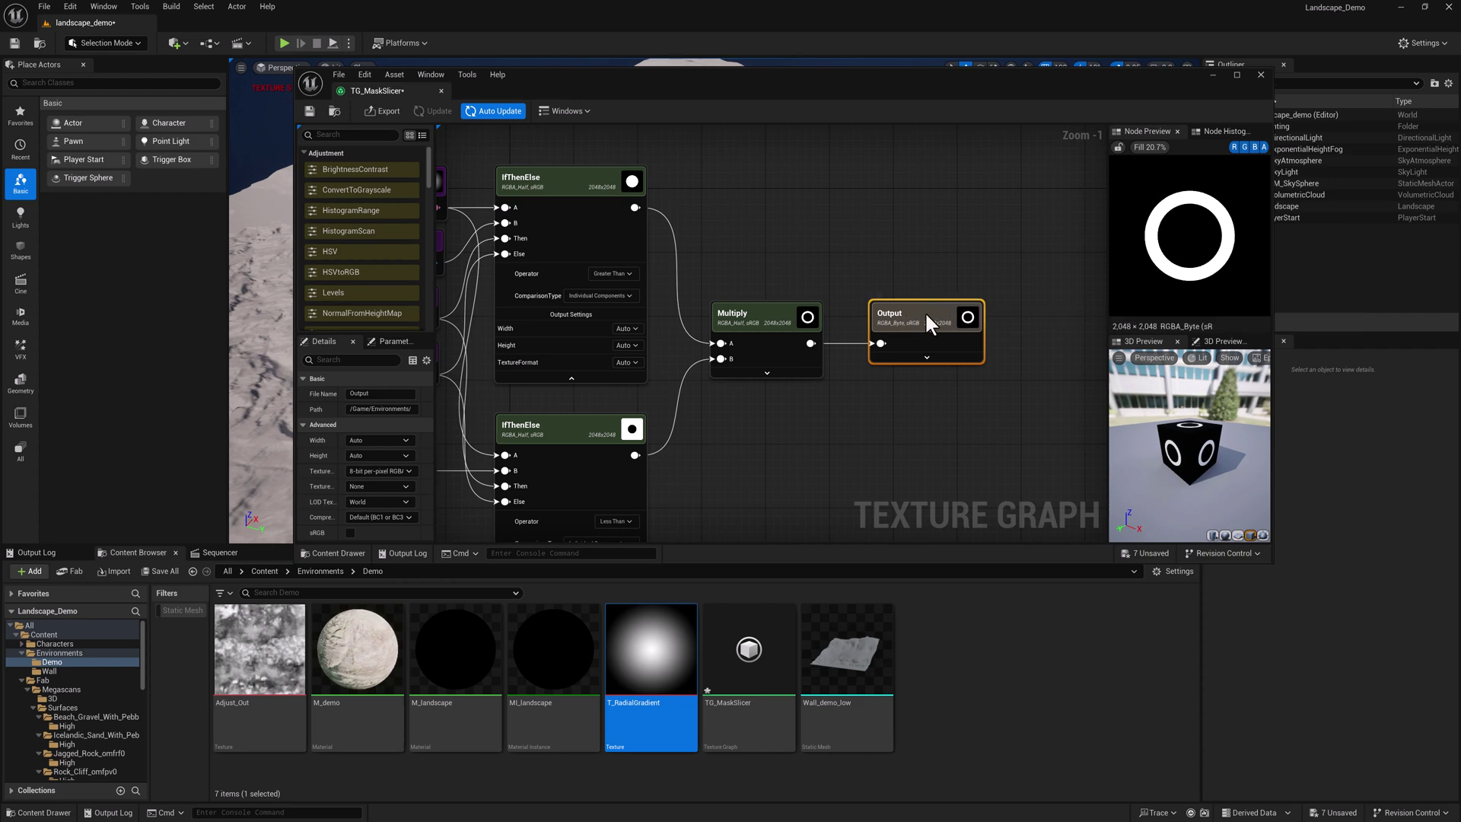
pyautogui.moveTo(669, 258); pyautogui.dragTo(850, 203, button='right')
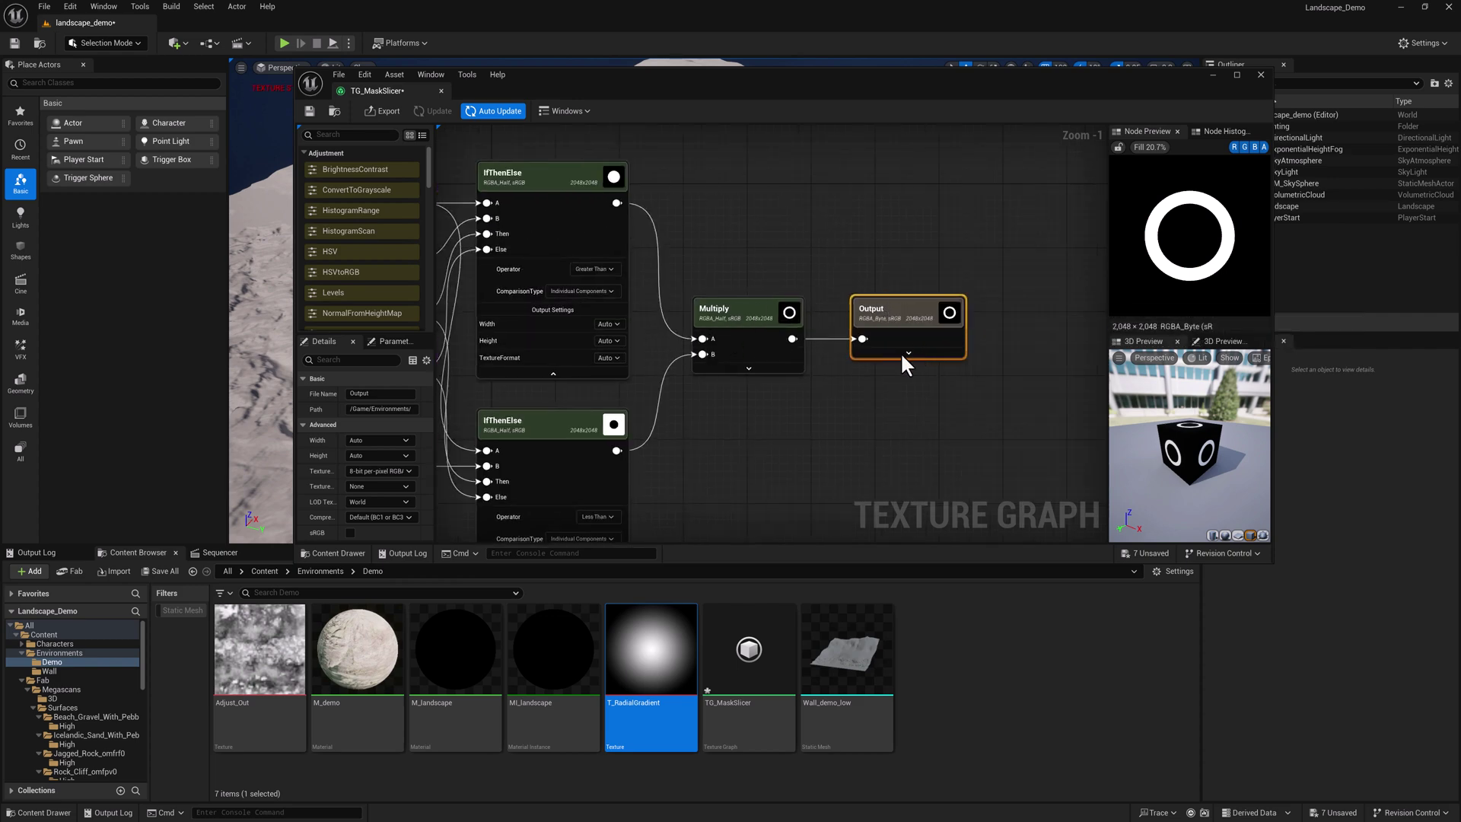
# Step: Delete Output and add a CombineChannels node with the Multiply ring in R, G and B
pyautogui.press('Delete')
pyautogui.moveTo(795, 338); pyautogui.dragTo(850, 340)
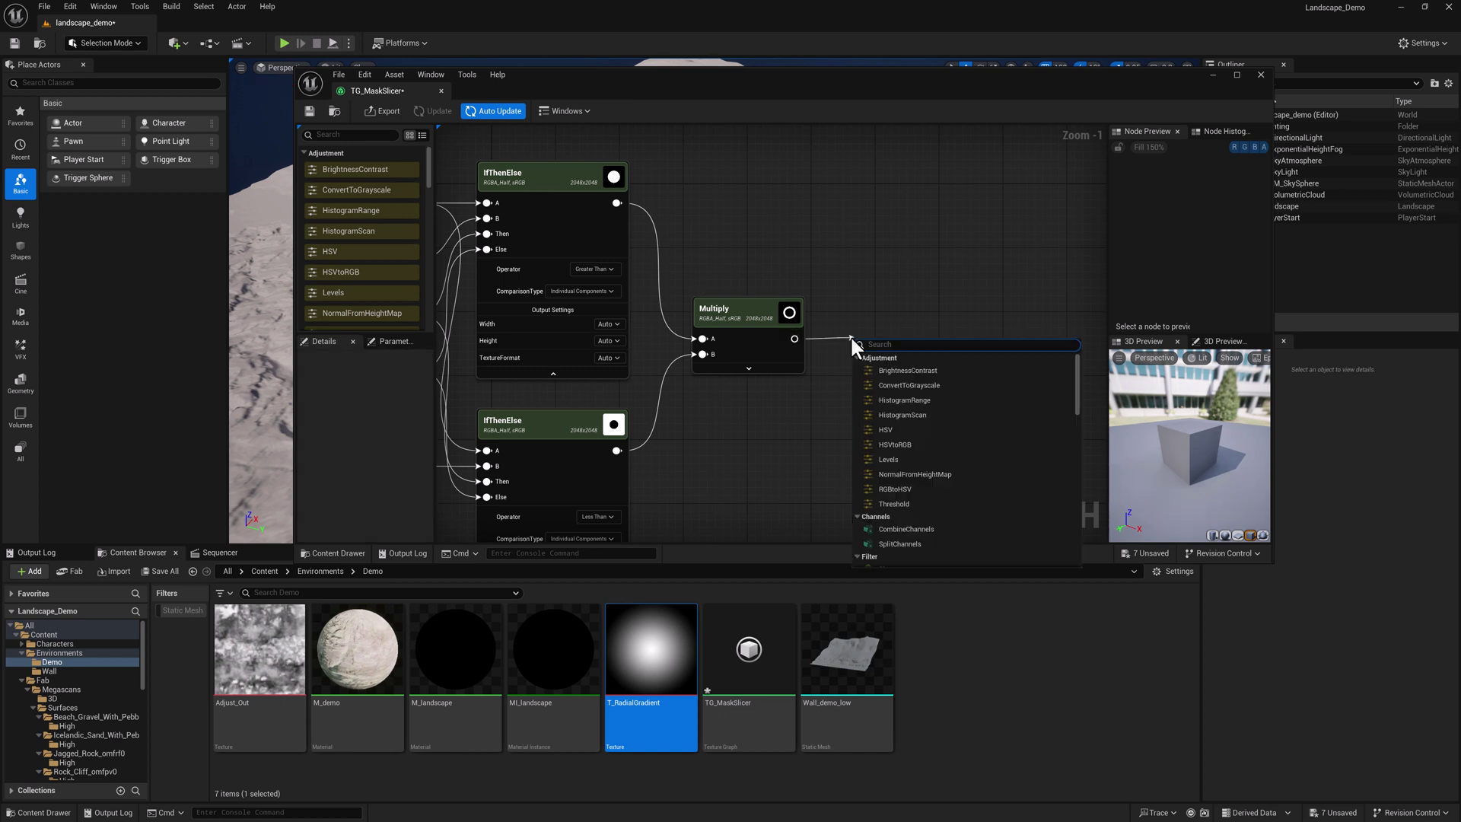
pyautogui.write('comb')
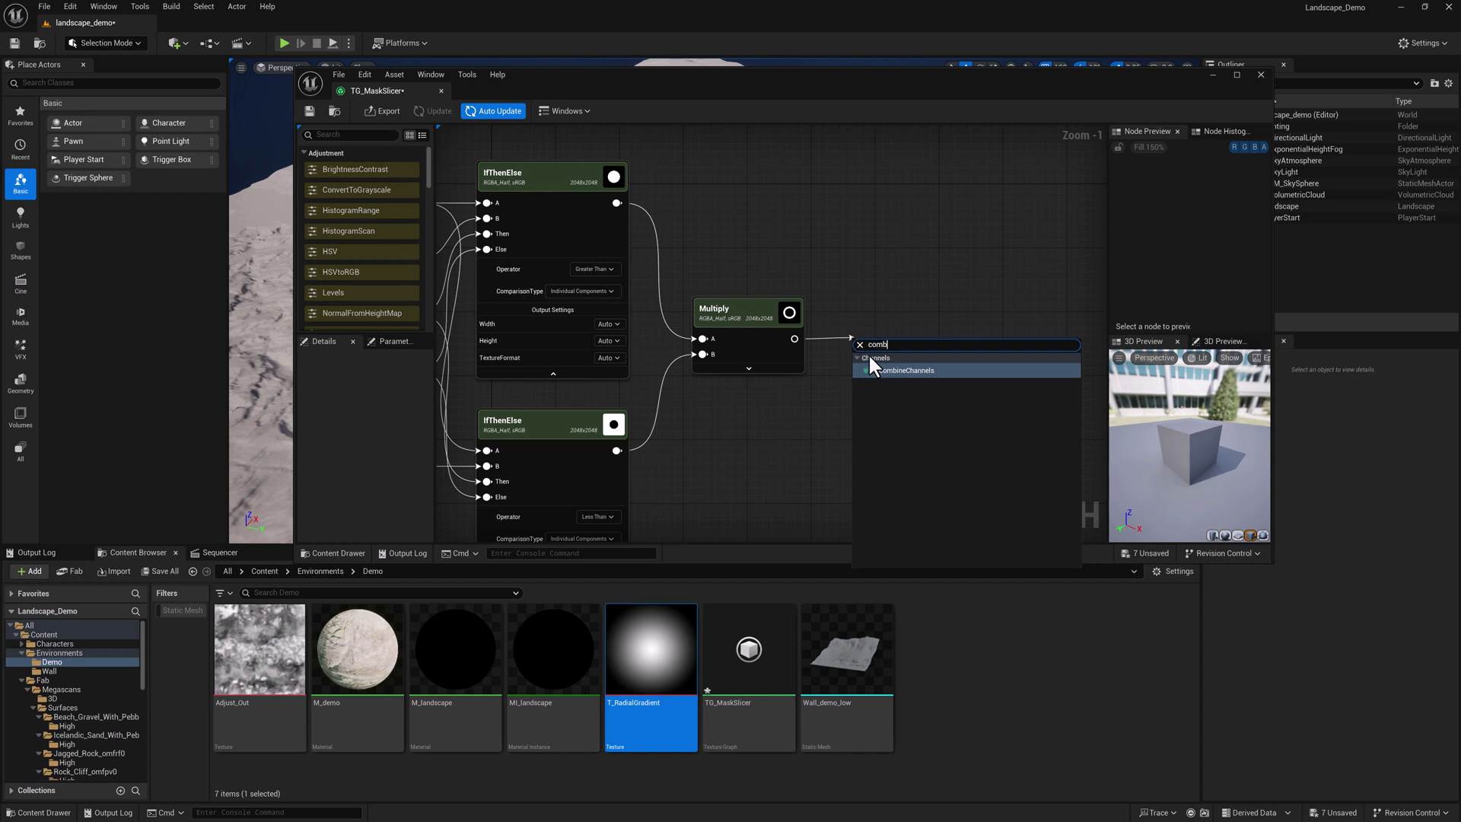
pyautogui.click(899, 369)
pyautogui.moveTo(893, 322); pyautogui.dragTo(891, 300)
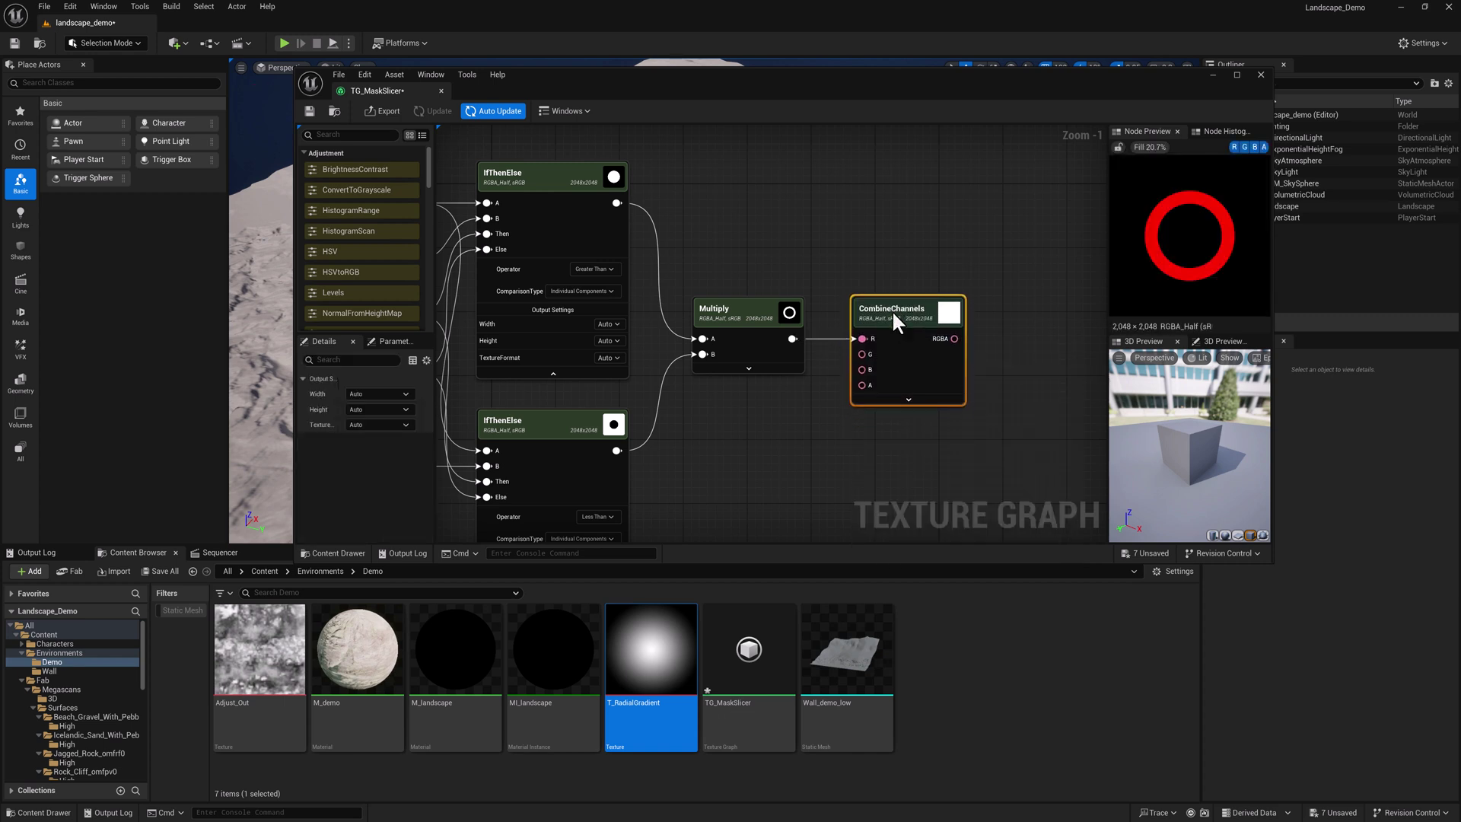
pyautogui.moveTo(793, 338)
pyautogui.mouseDown()
pyautogui.moveTo(862, 354)
pyautogui.moveTo(848, 372)
pyautogui.moveTo(863, 369)
pyautogui.mouseUp()
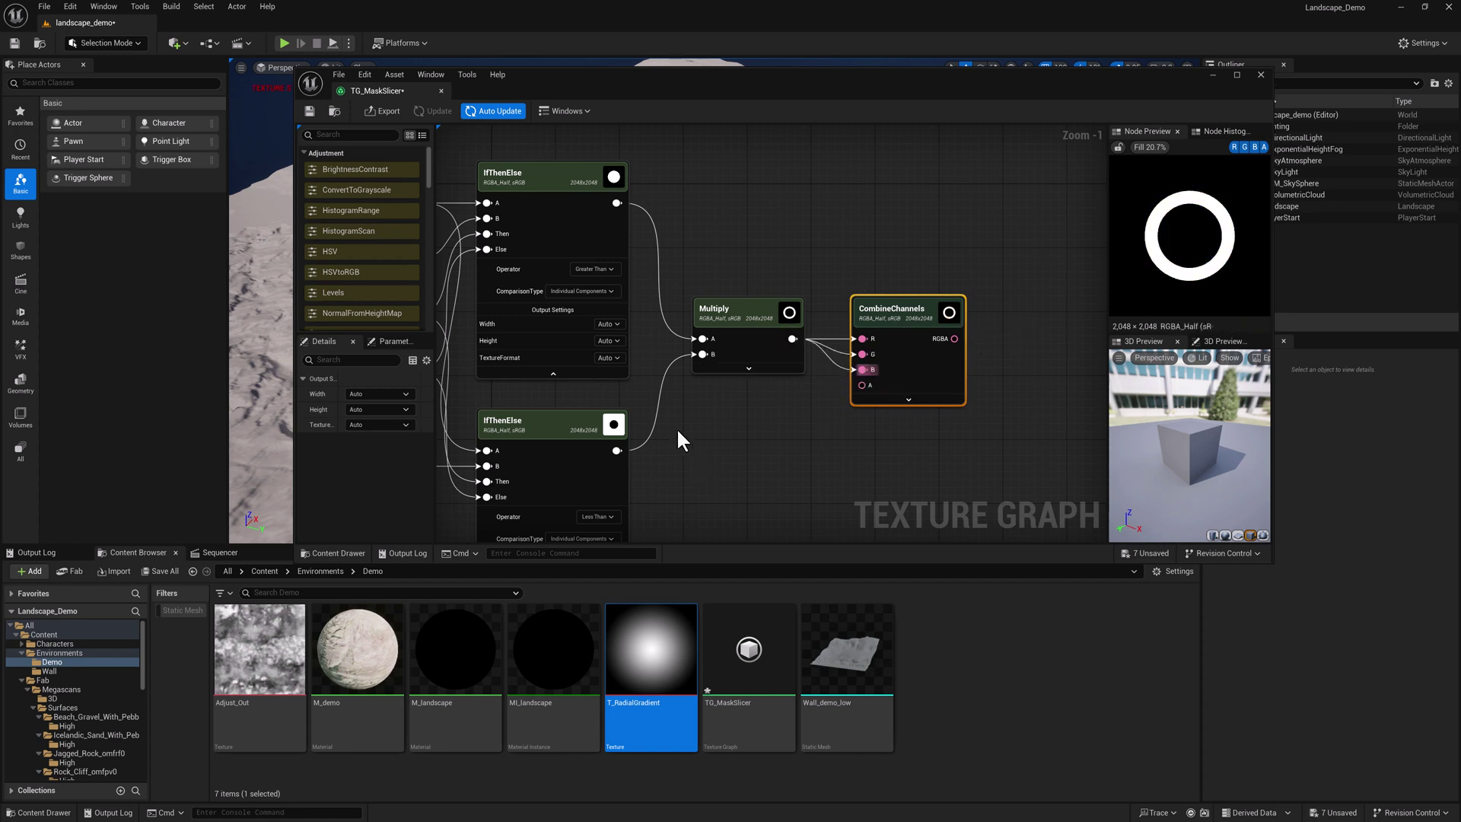
# Step: Add a Scalar set to 1.0 and wire it into the CombineChannels alpha input
pyautogui.rightClick(747, 451)
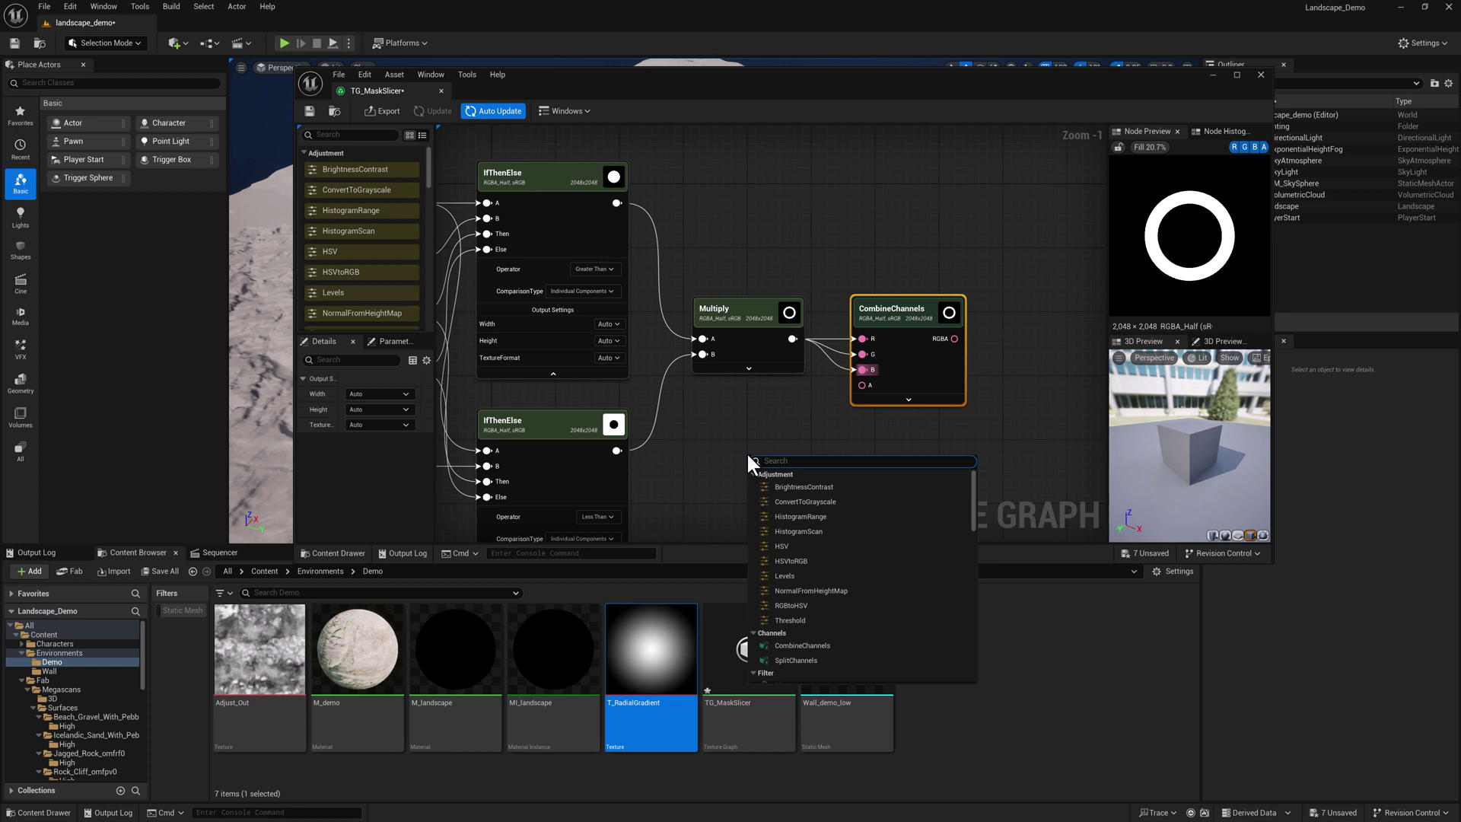
pyautogui.write('sca')
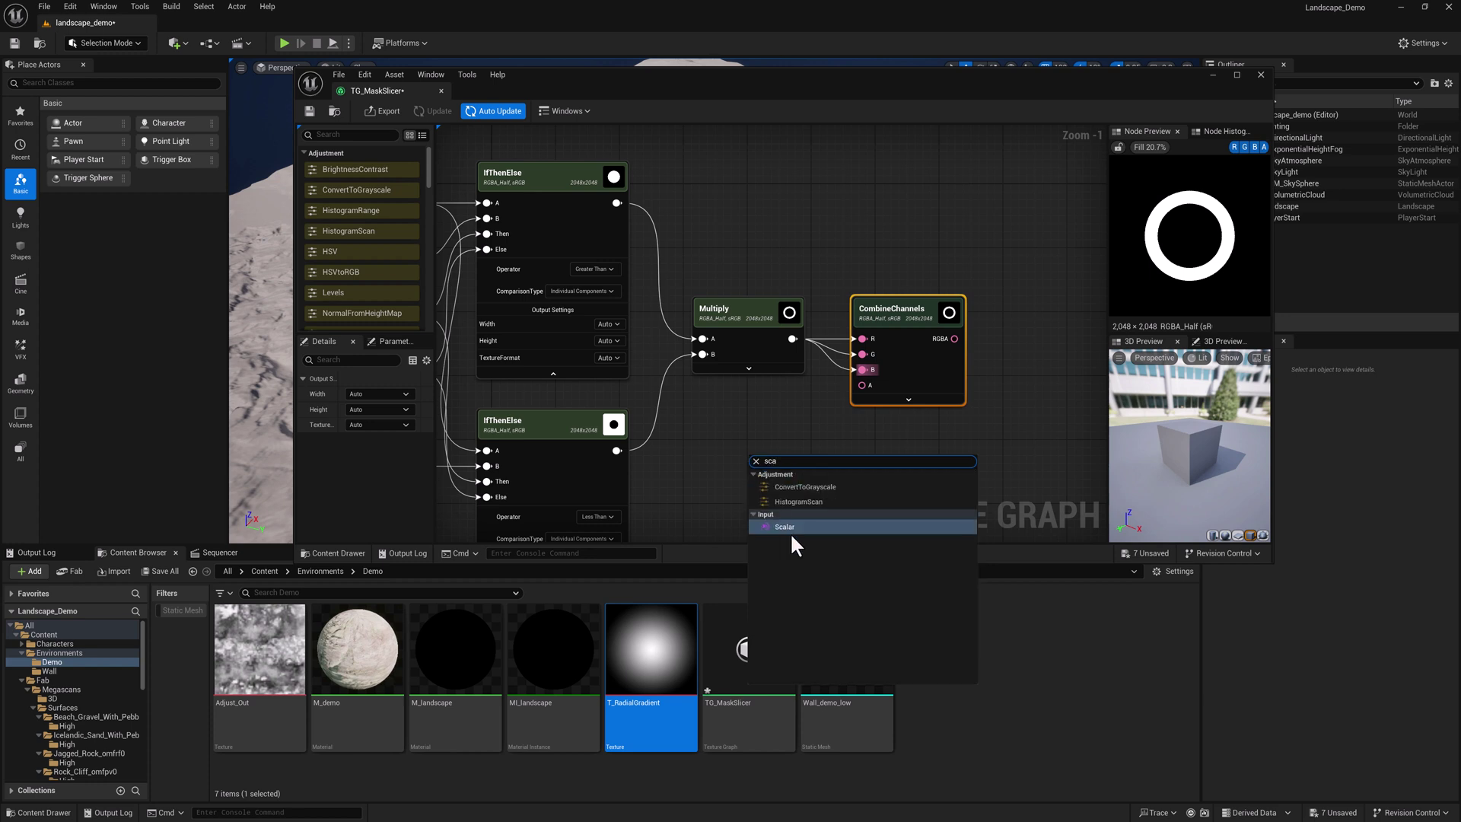
pyautogui.click(791, 529)
pyautogui.moveTo(803, 487); pyautogui.dragTo(857, 383)
pyautogui.moveTo(789, 459); pyautogui.dragTo(776, 402)
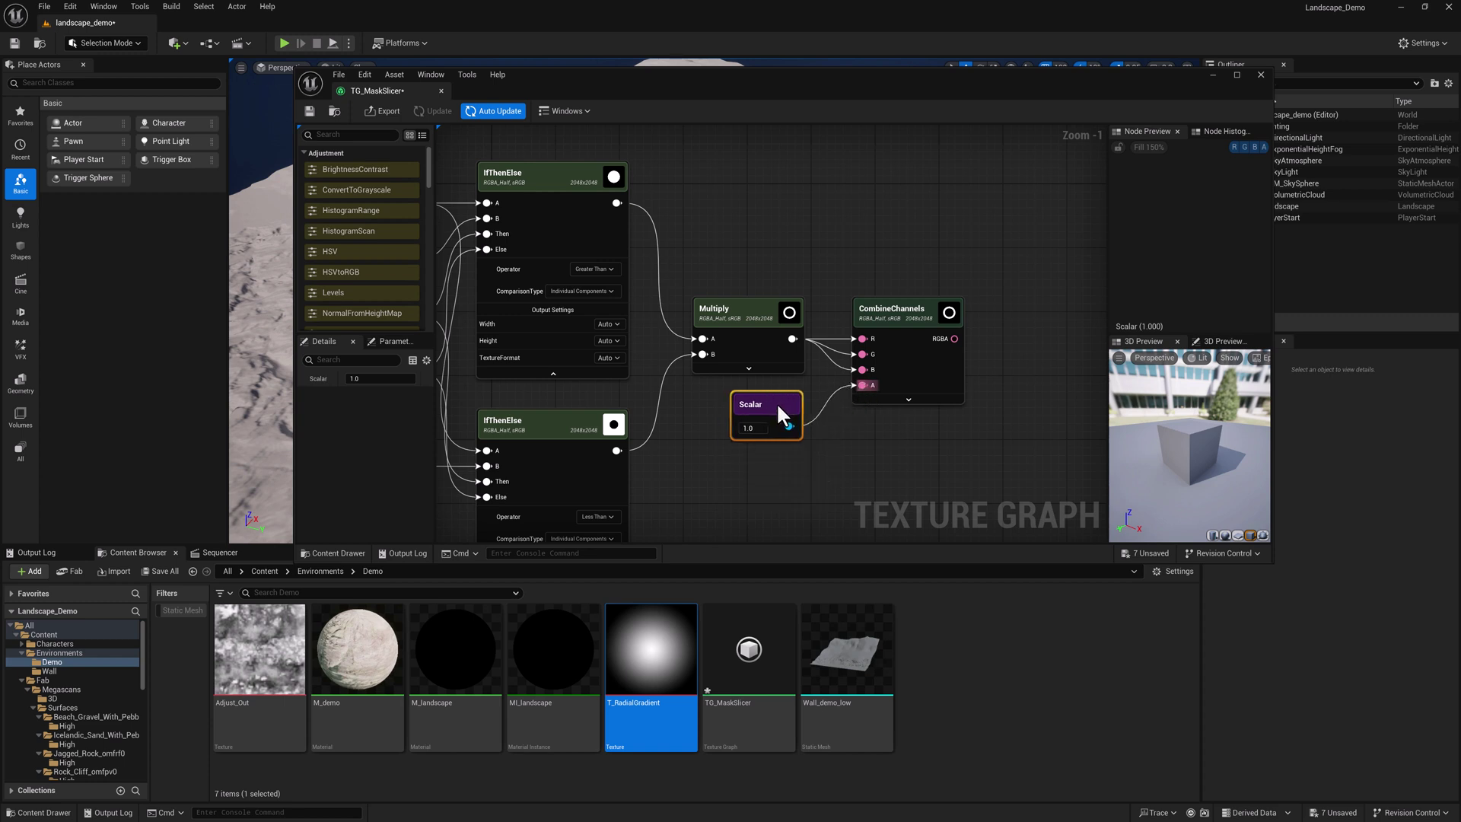
pyautogui.scroll(-1, 984, 384)
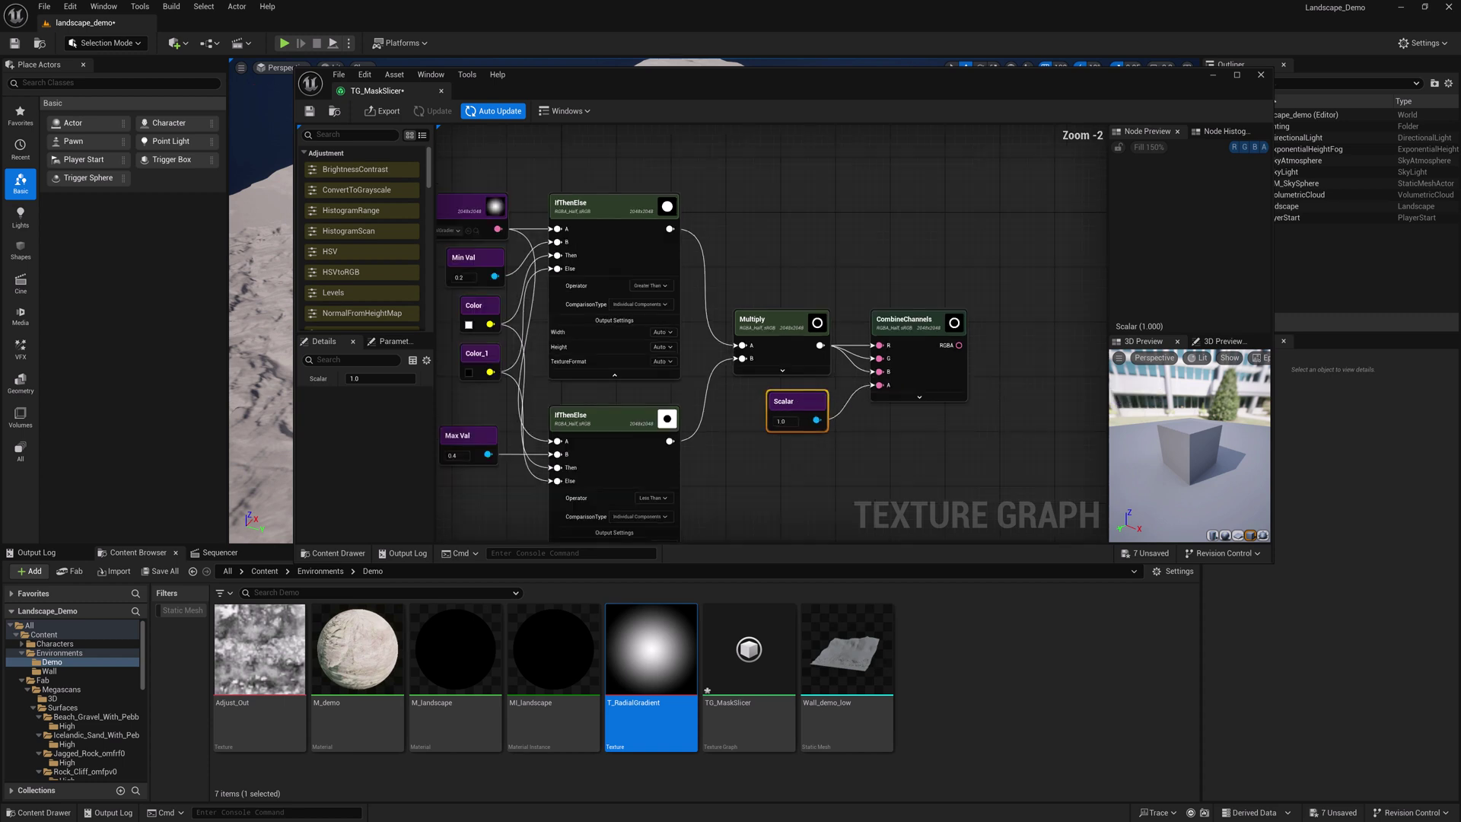
pyautogui.moveTo(984, 384)
pyautogui.mouseDown(button='right')
pyautogui.moveTo(864, 384)
pyautogui.moveTo(977, 311)
pyautogui.mouseUp(button='right')
pyautogui.scroll(-1, 862, 371)
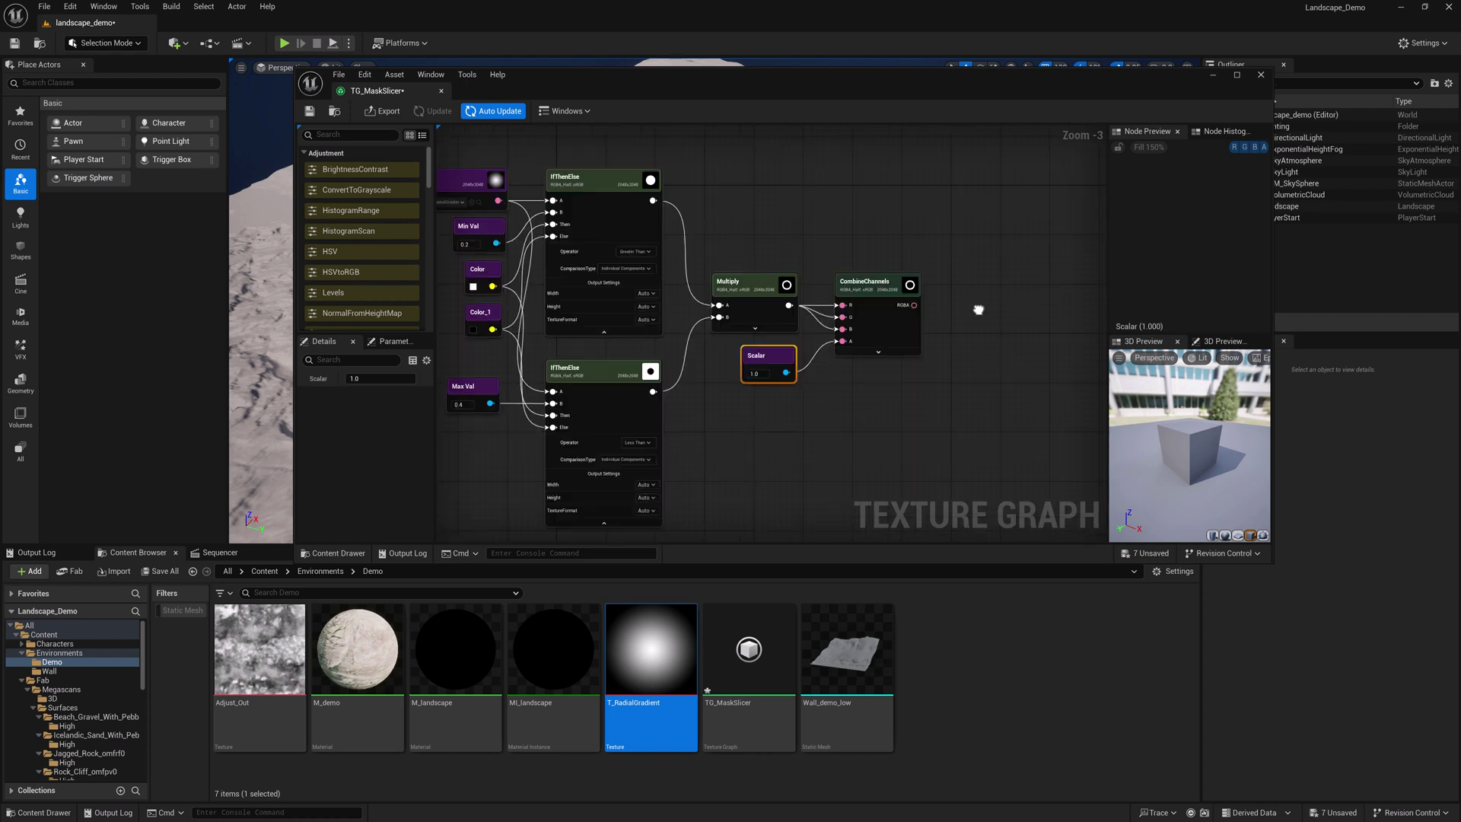
pyautogui.scroll(-1, 977, 311)
pyautogui.scroll(4, 909, 312)
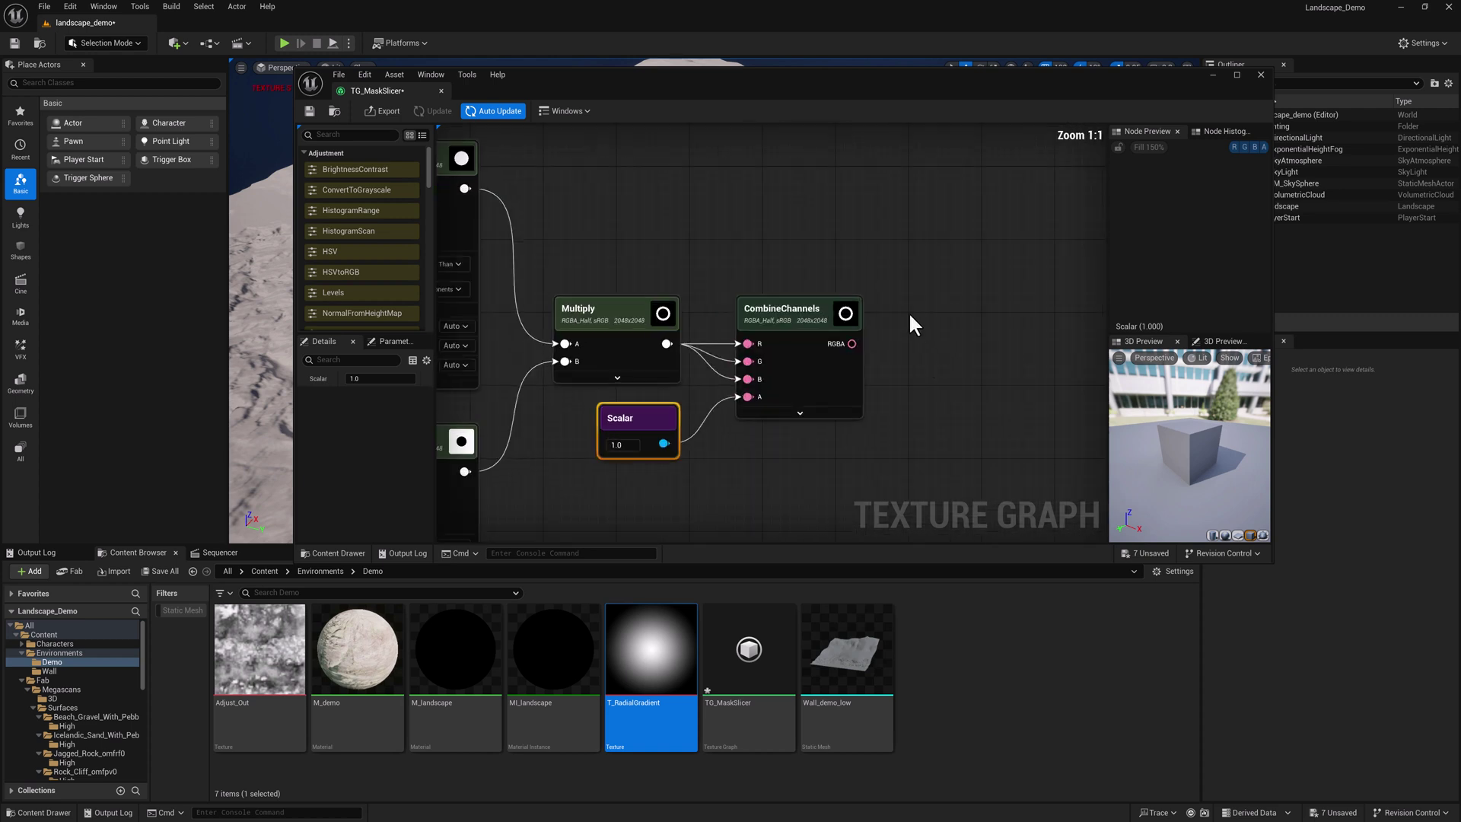
# Step: Add an Output node fed by CombineChannels' RGBA and frame the network to check the ring
pyautogui.rightClick(898, 298)
pyautogui.write('out')
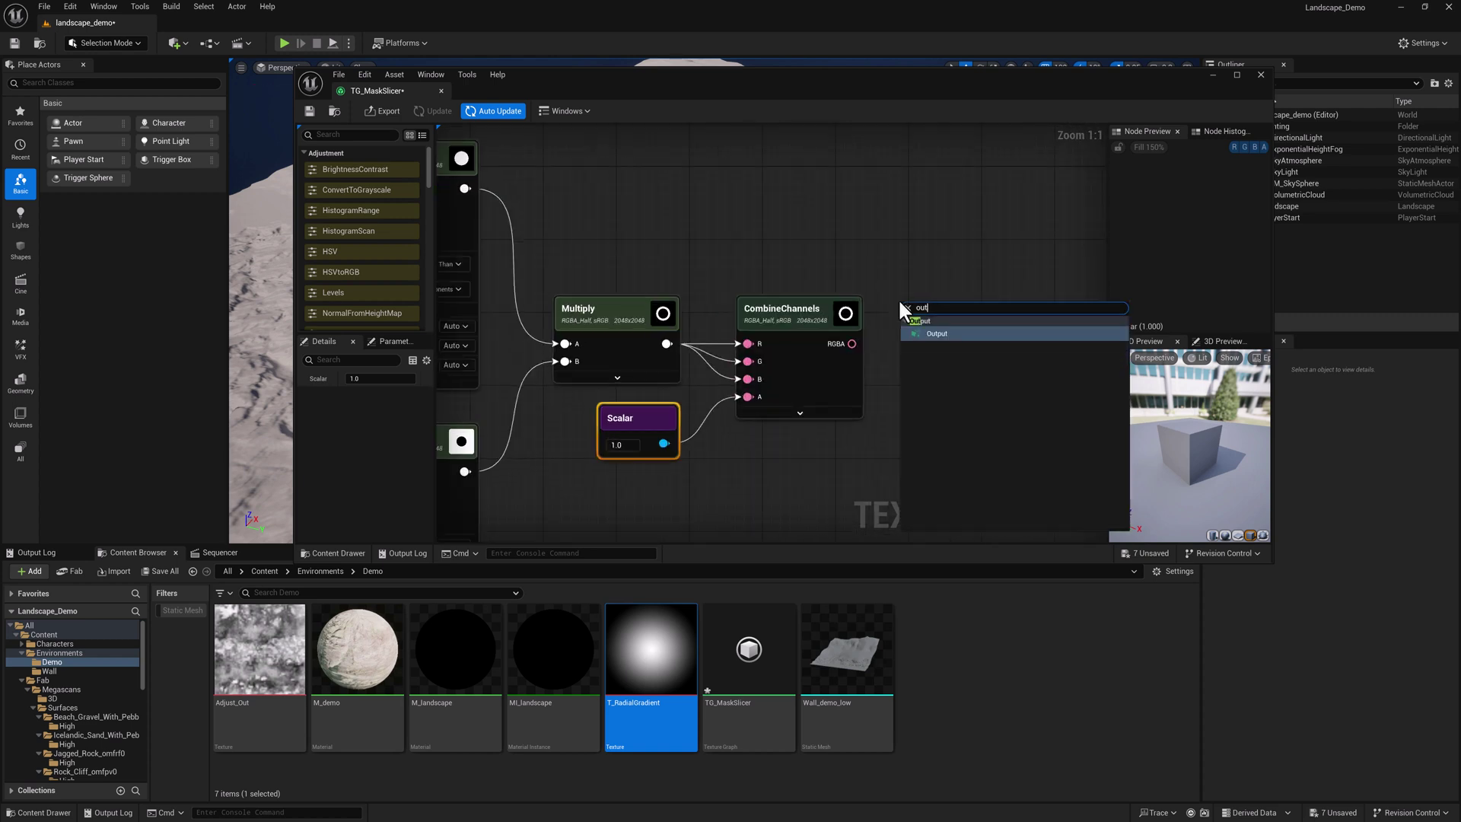
pyautogui.click(933, 335)
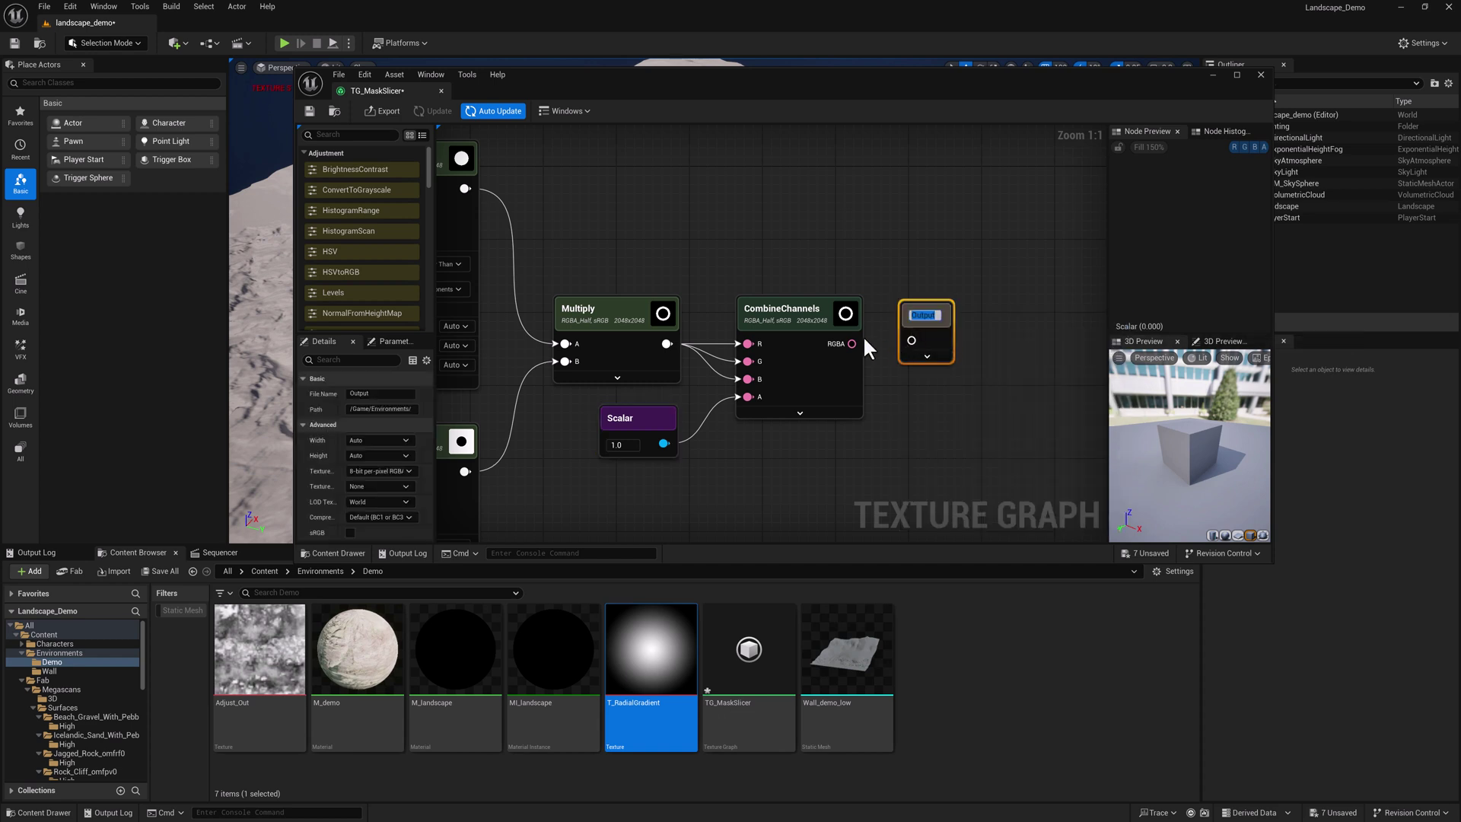
pyautogui.moveTo(850, 343); pyautogui.dragTo(909, 344)
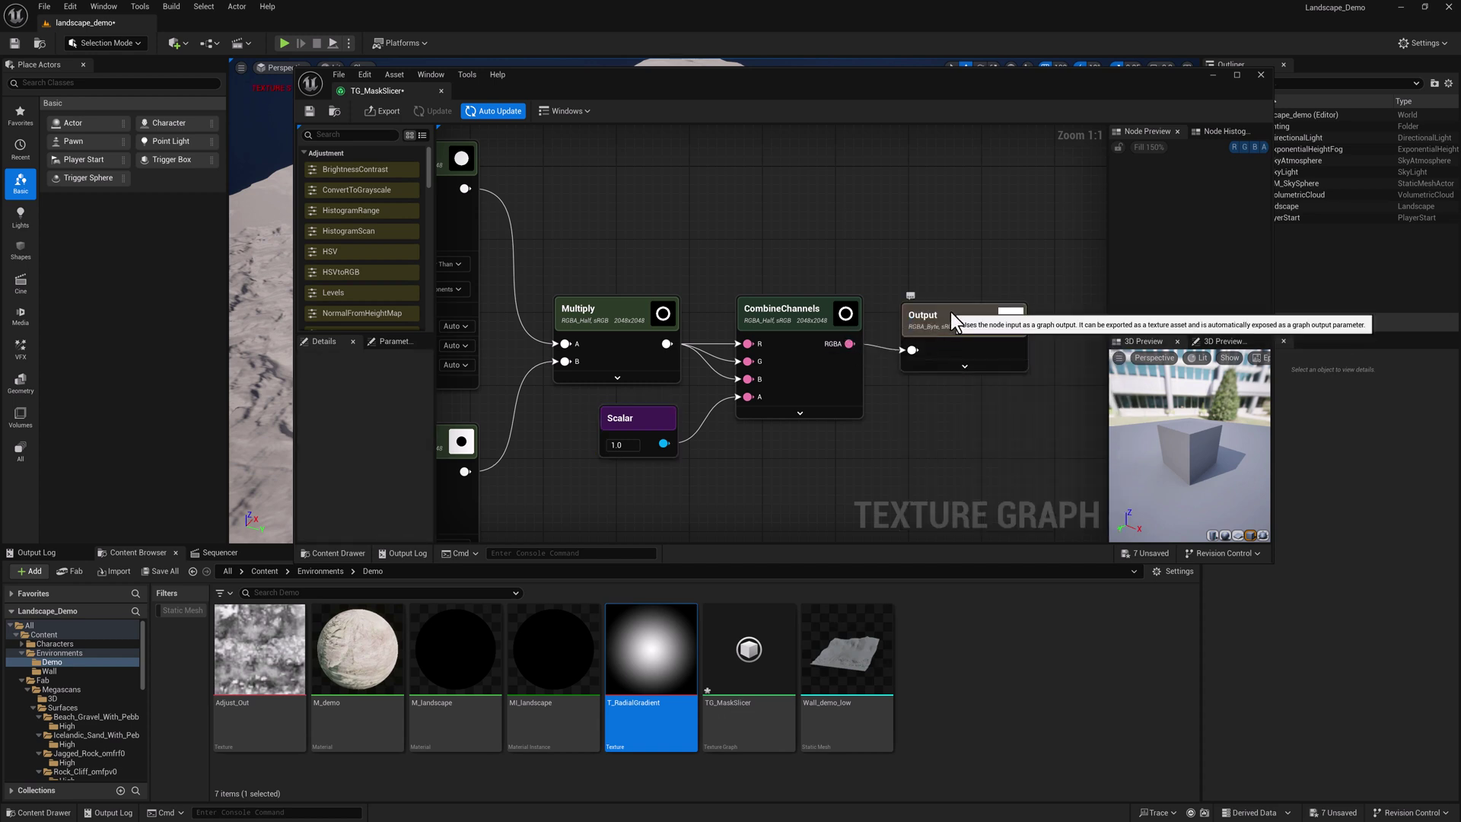
pyautogui.scroll(-1, 825, 236)
pyautogui.scroll(-1, 755, 211)
pyautogui.scroll(-1, 755, 212)
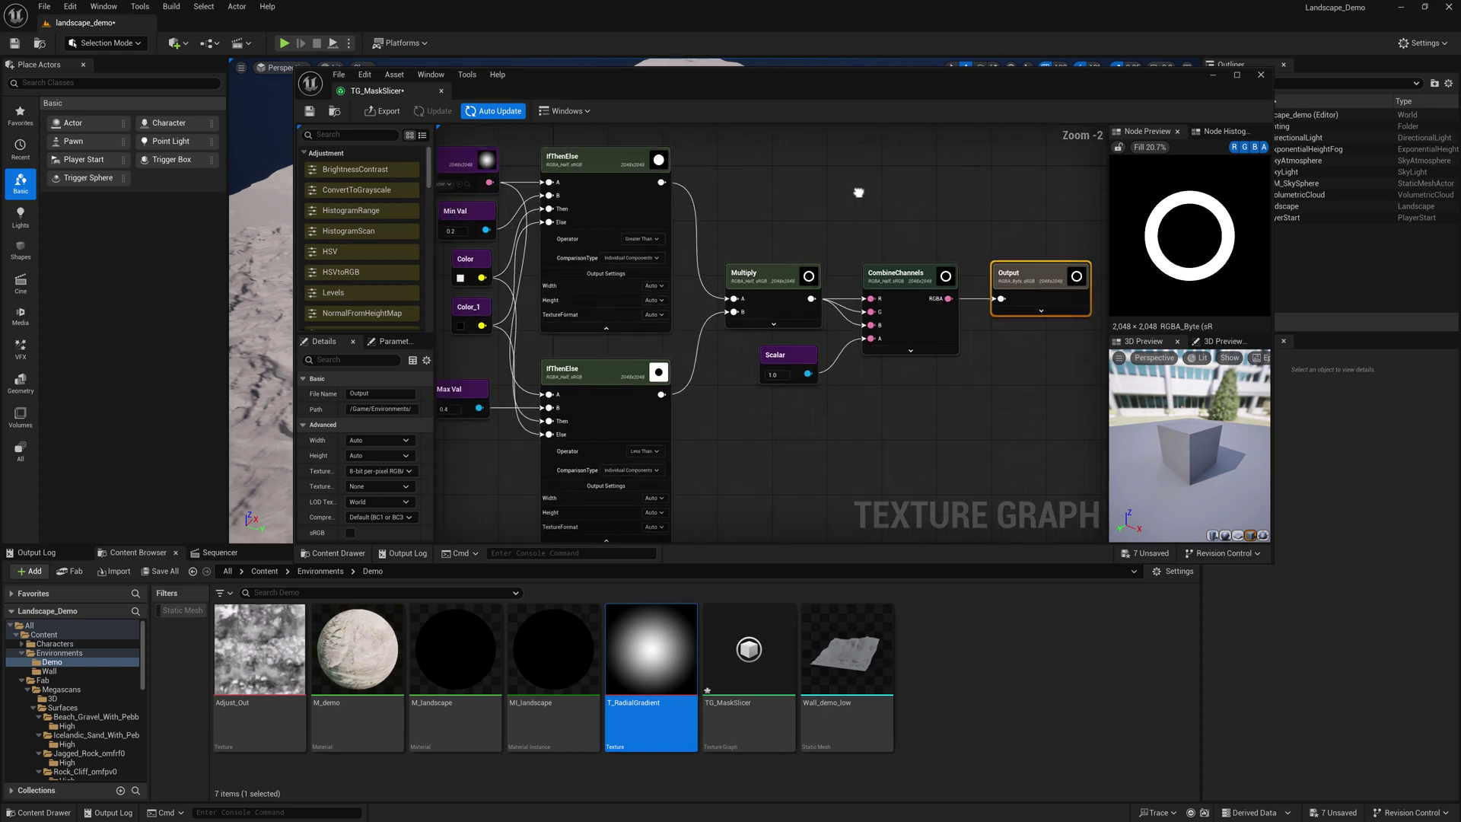
pyautogui.moveTo(795, 419); pyautogui.dragTo(825, 415, button='right')
pyautogui.scroll(-1, 831, 419)
pyautogui.scroll(1, 831, 419)
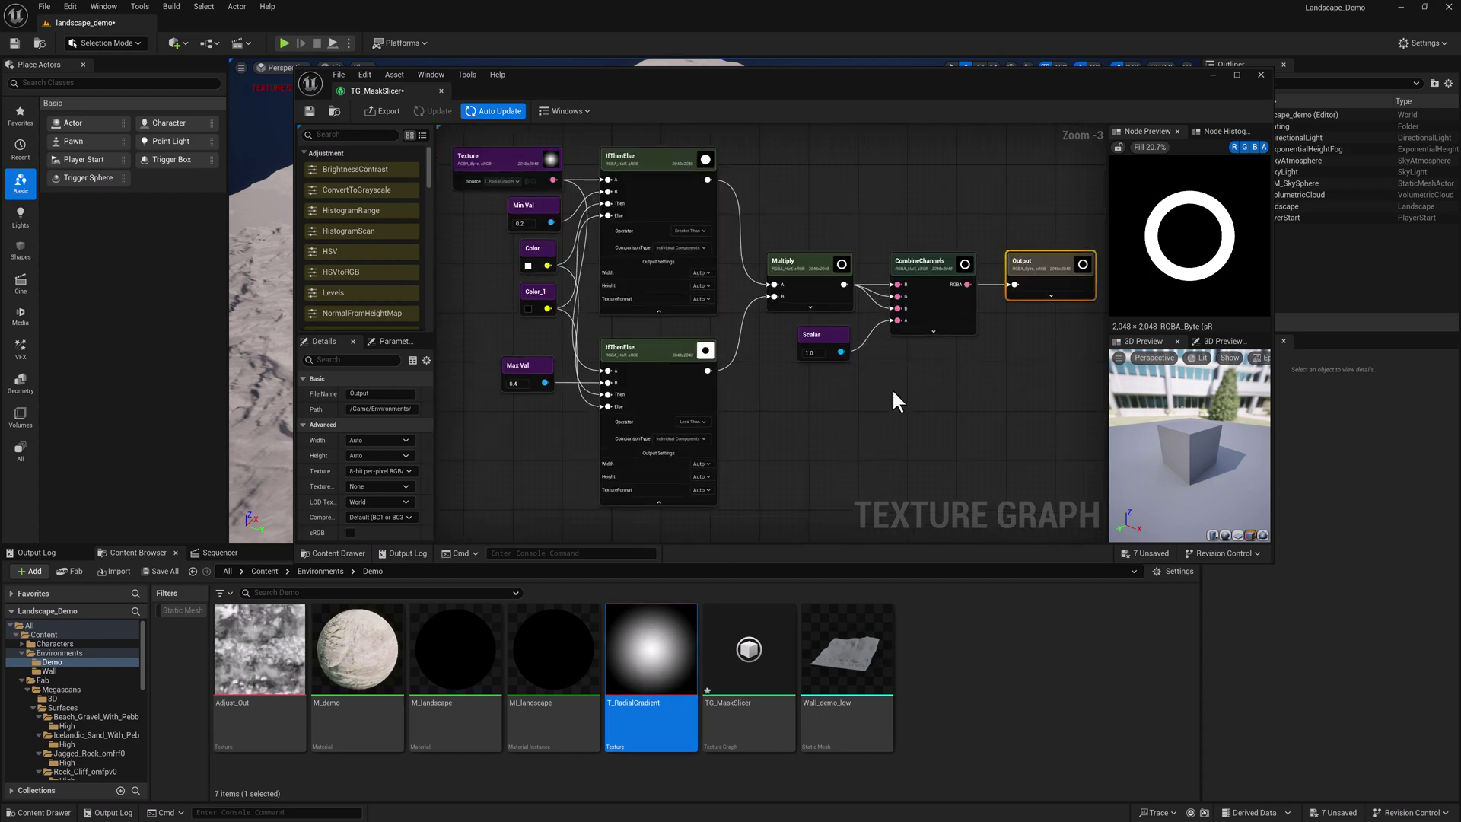
# Step: Save TG_MaskSlicer, then create and open a new Texture Graph named TG_ProcessMasks
pyautogui.click(309, 112)
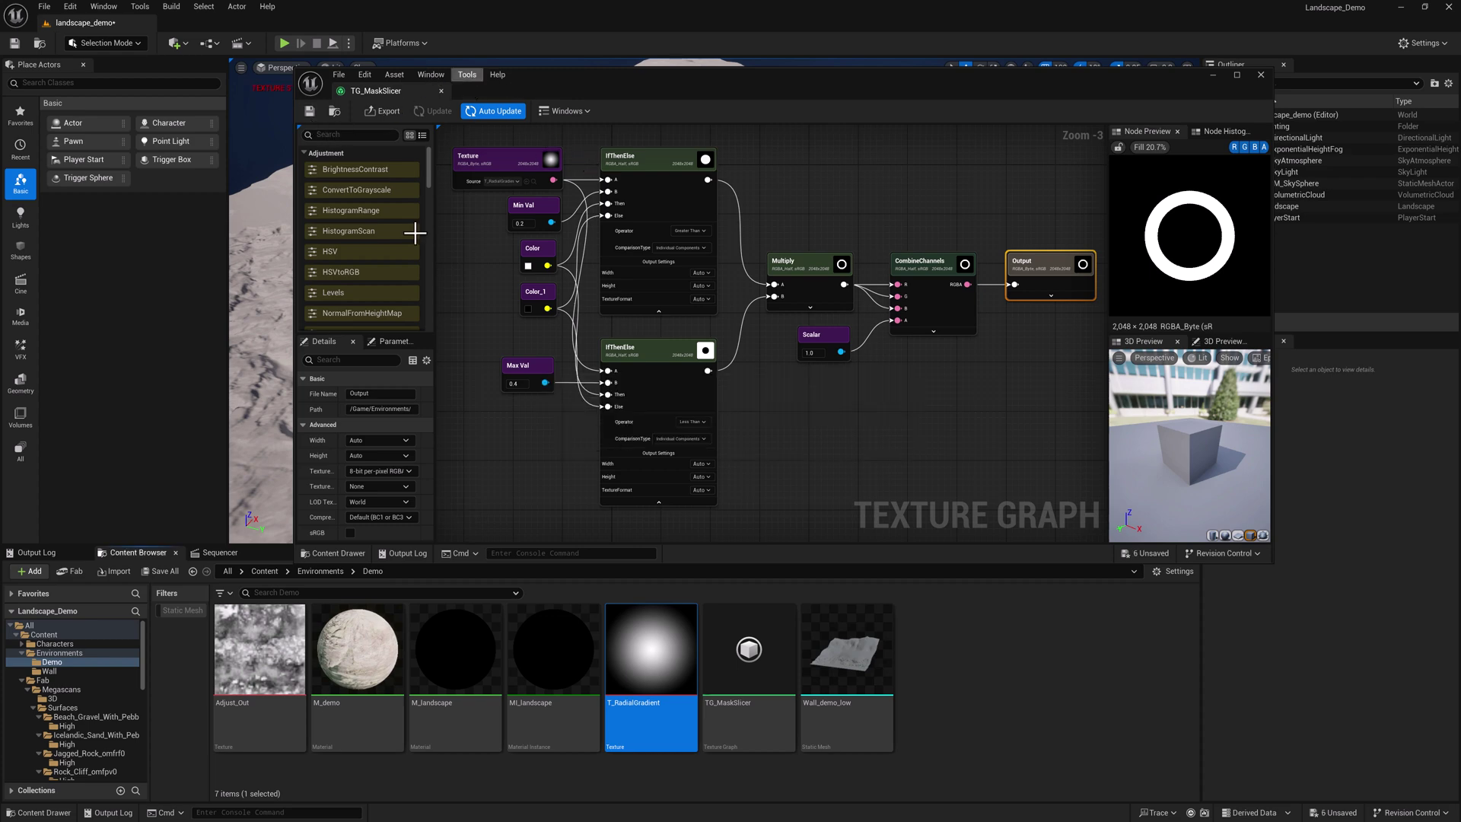
pyautogui.rightClick(943, 647)
pyautogui.moveTo(1025, 600)
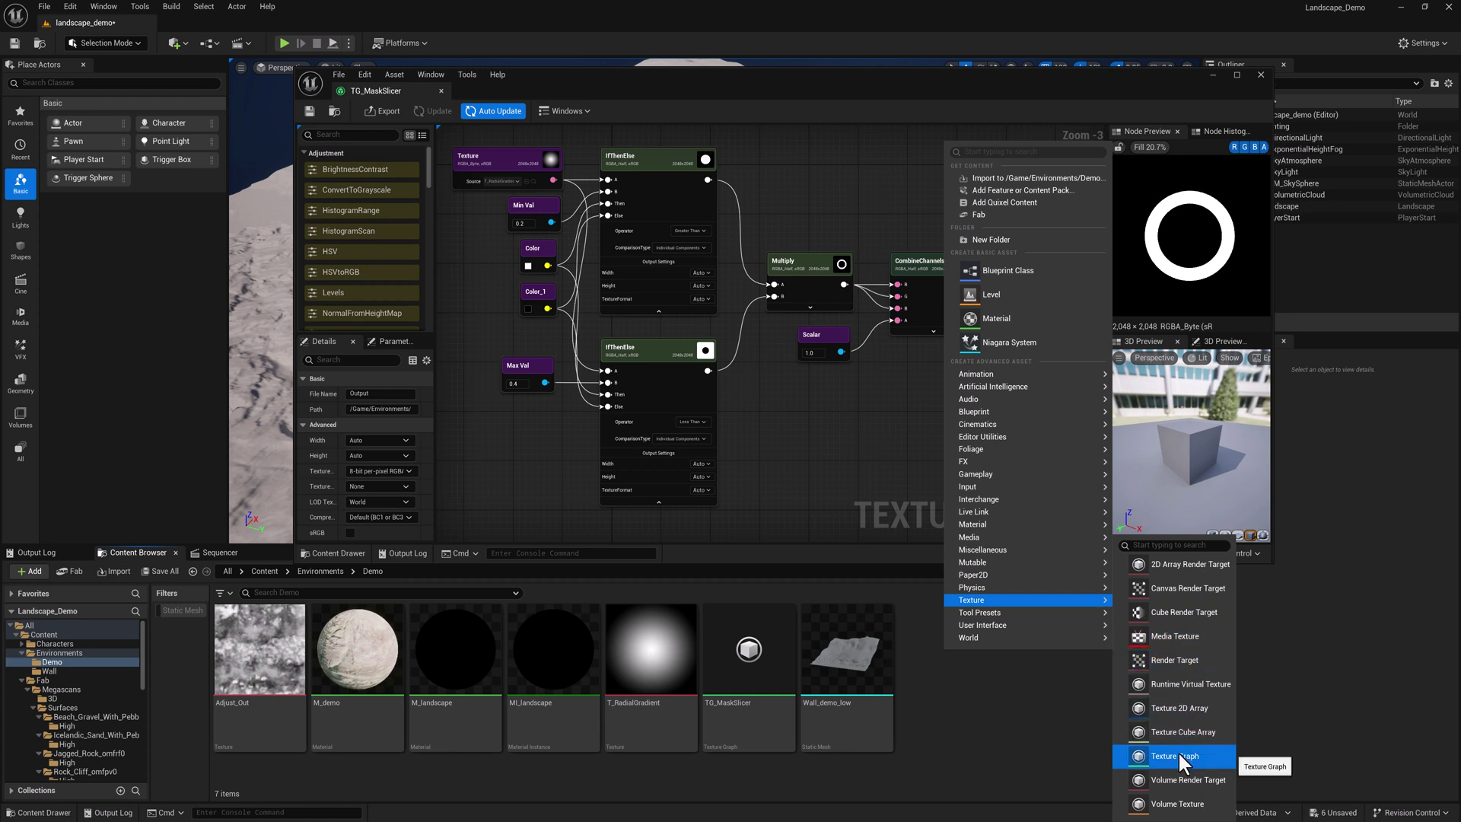
pyautogui.click(1179, 754)
pyautogui.write('TG_P')
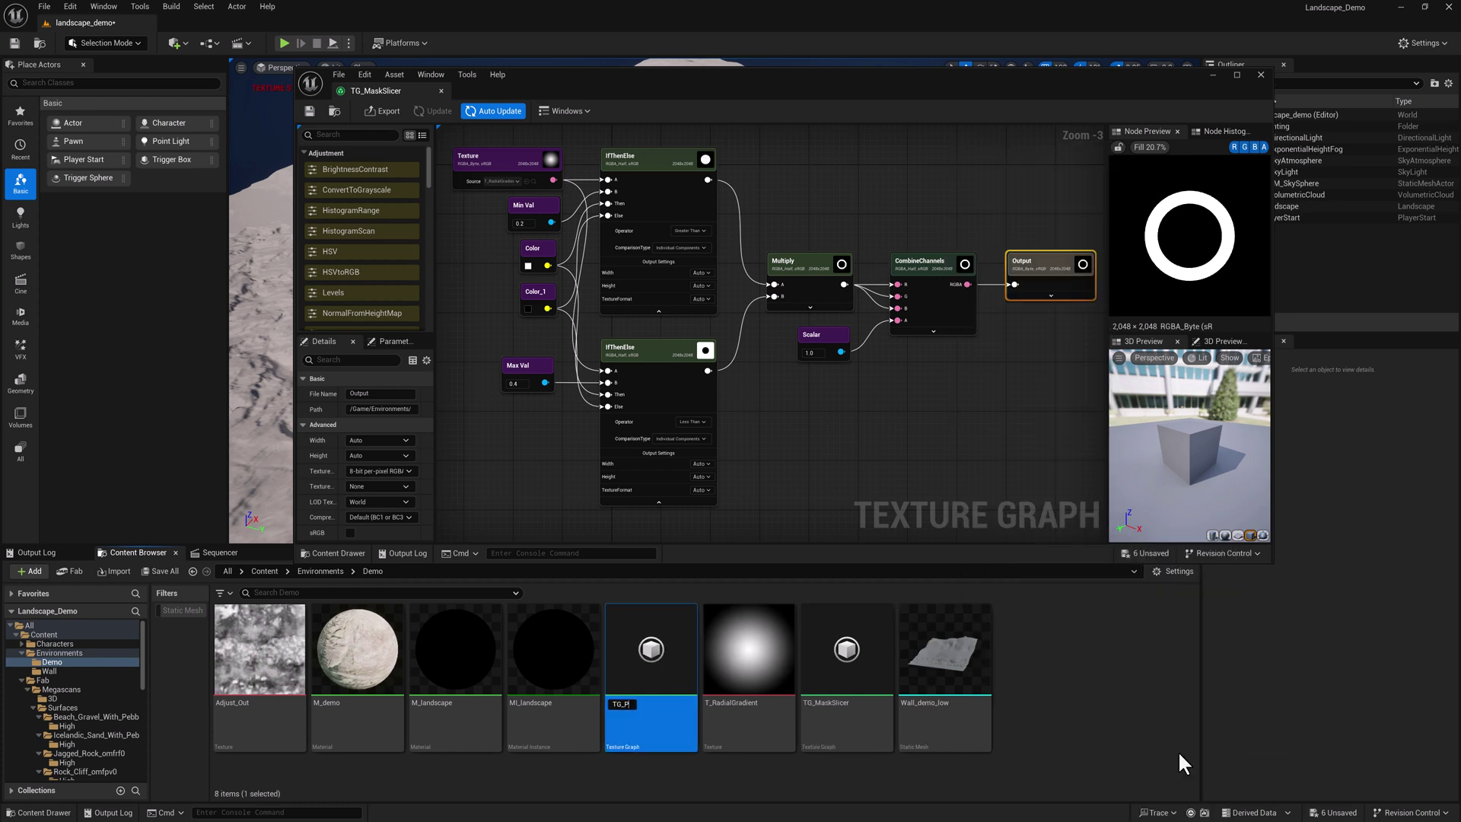
pyautogui.write('rocessMasks')
pyautogui.press('Return')
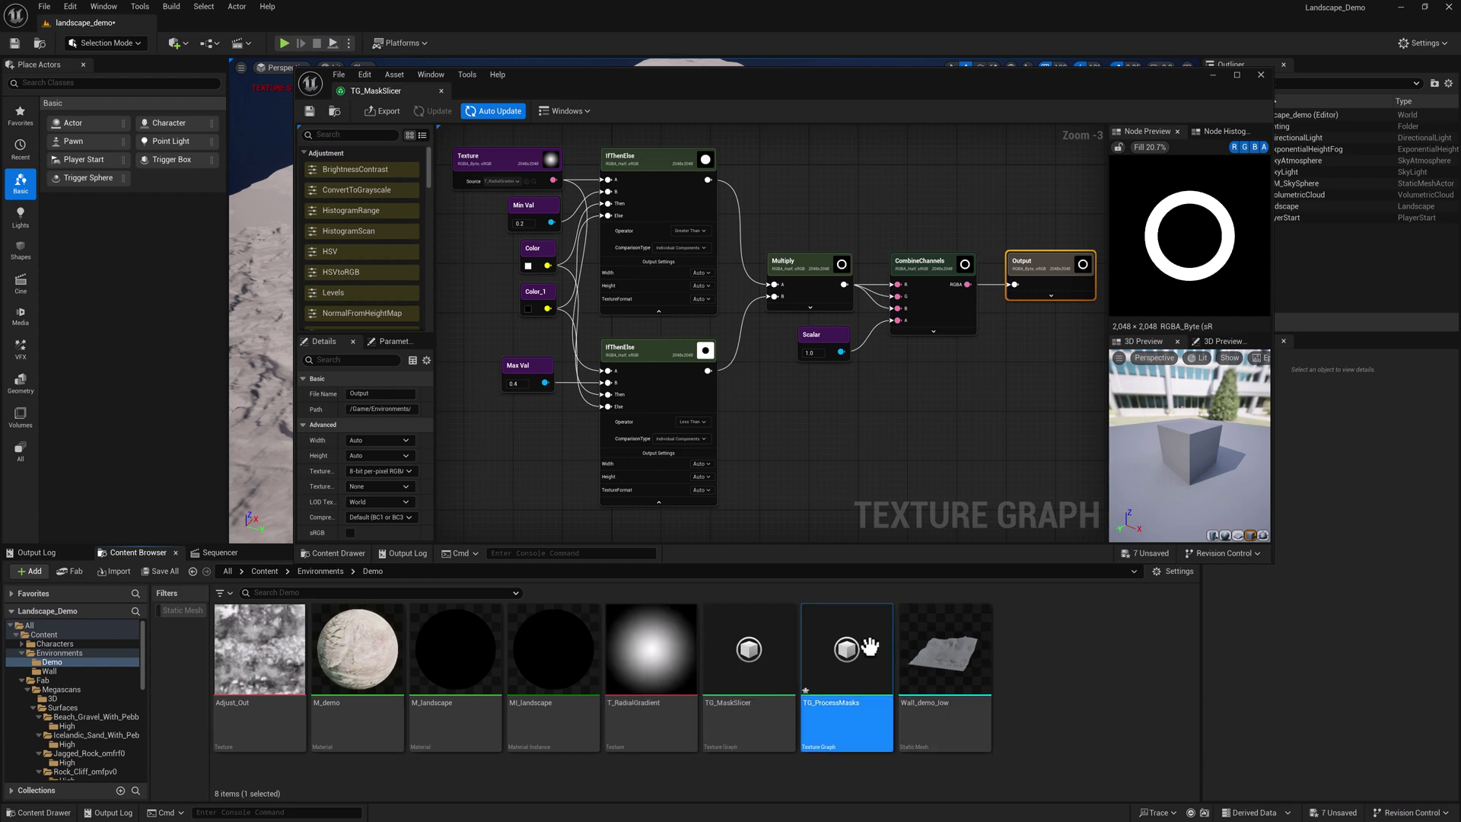
pyautogui.doubleClick(847, 649)
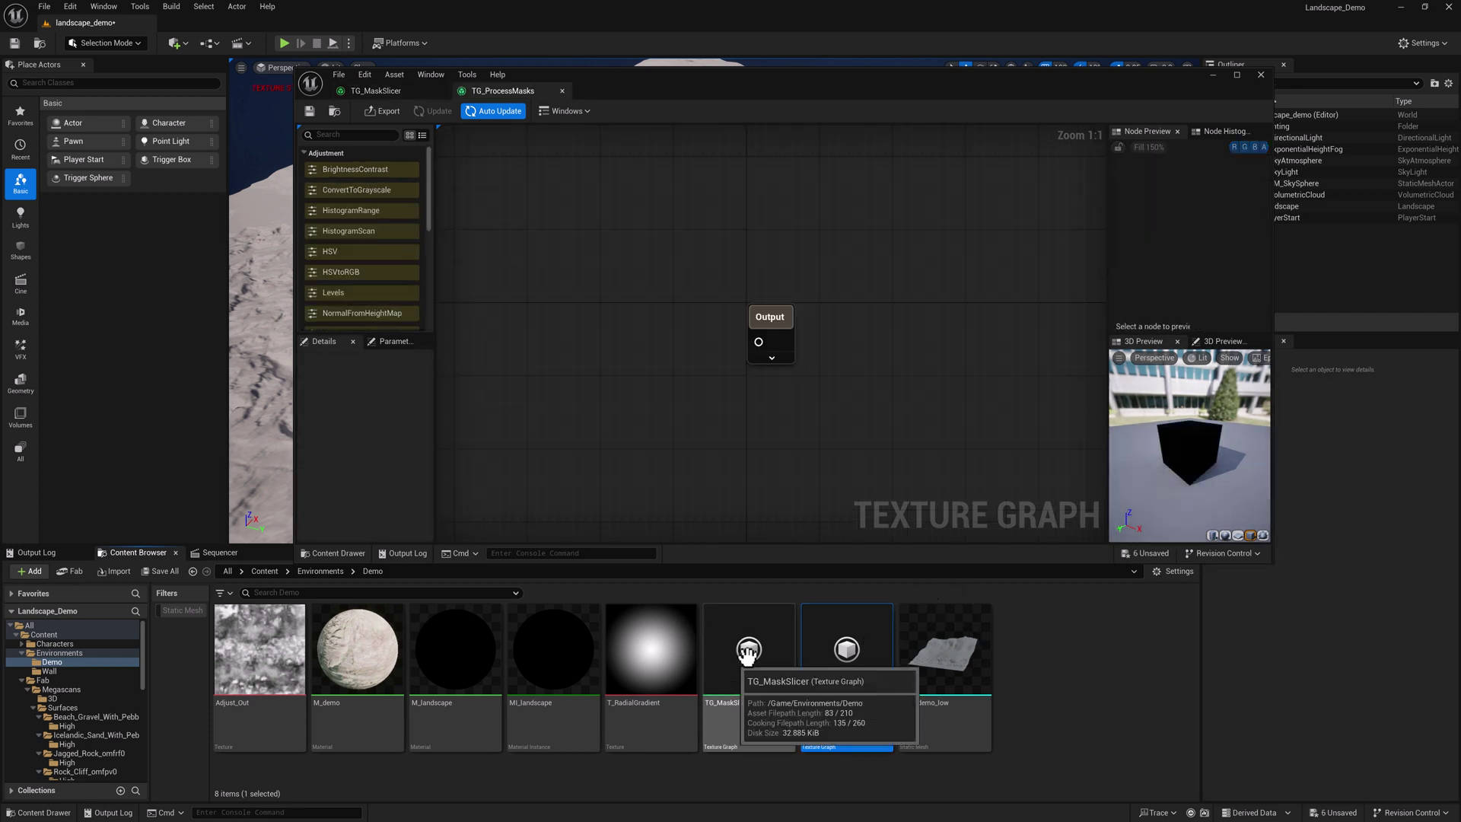
# Step: Place TG_MaskSlicer as a subgraph node, wire it into Output, and preview the white ring
pyautogui.click(750, 649)
pyautogui.moveTo(750, 575); pyautogui.dragTo(620, 337)
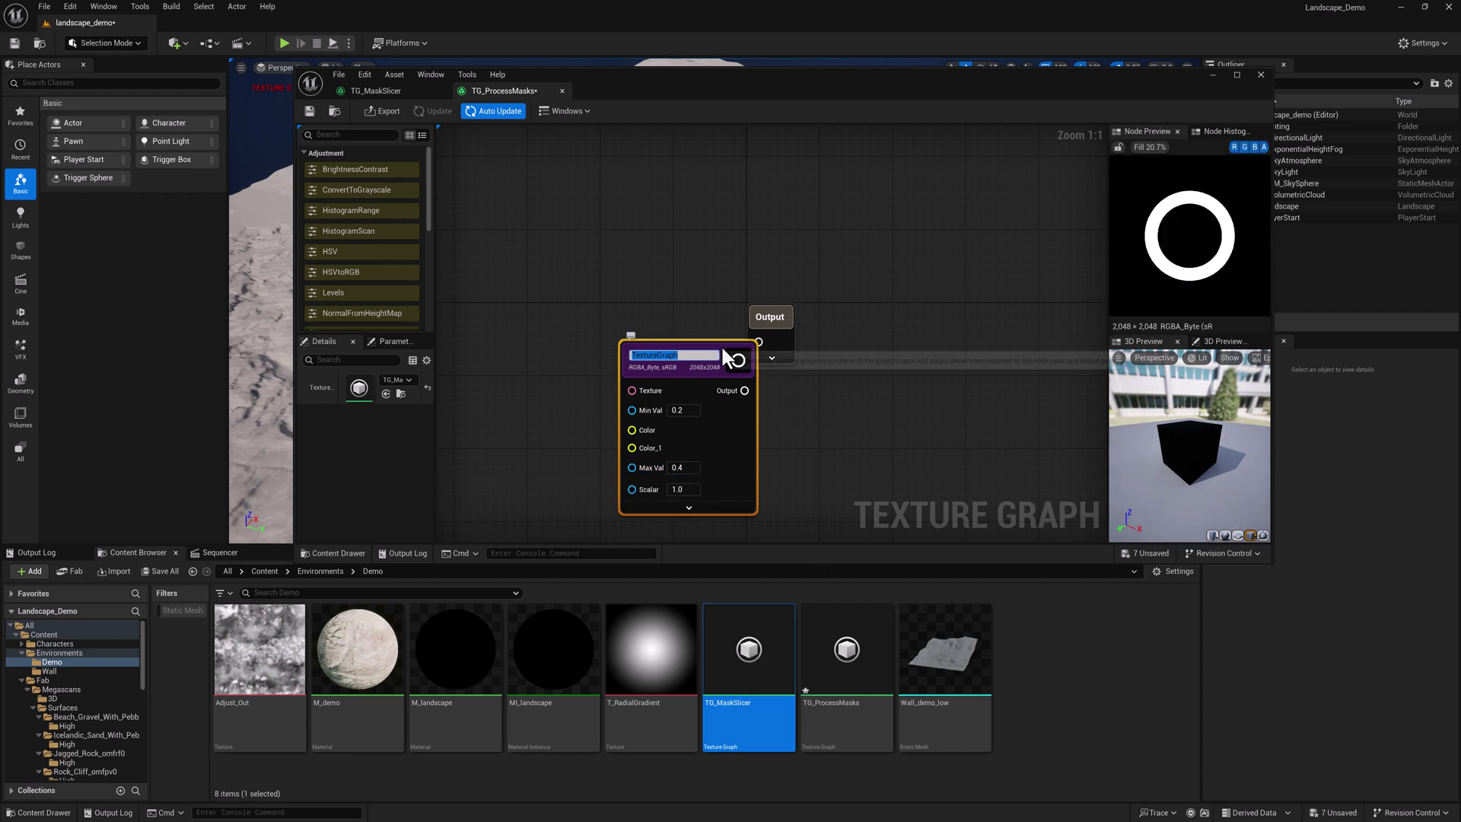
pyautogui.moveTo(708, 344); pyautogui.dragTo(665, 303)
pyautogui.moveTo(775, 274); pyautogui.dragTo(915, 276, button='right')
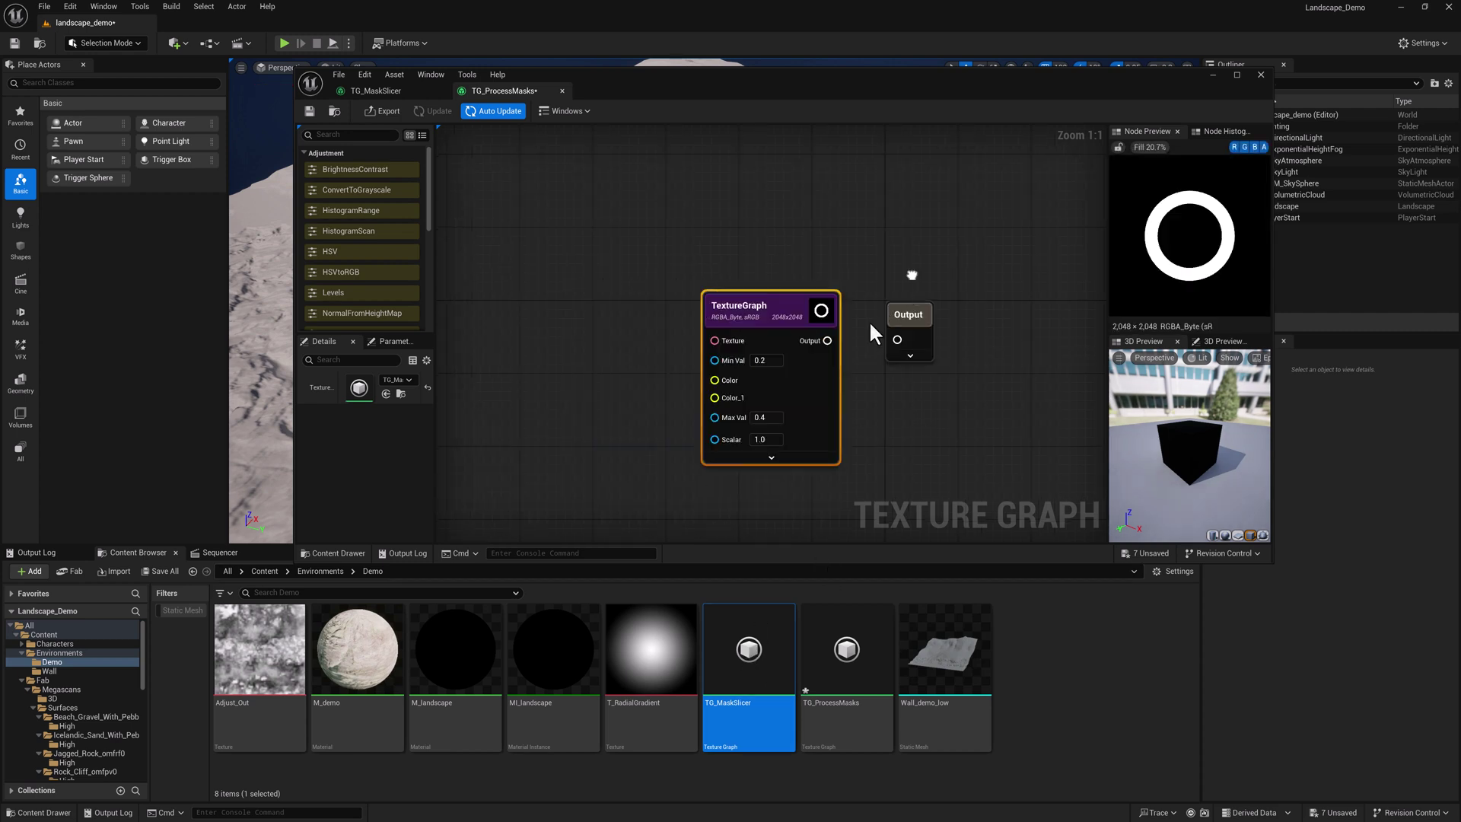
pyautogui.moveTo(826, 342); pyautogui.dragTo(900, 346)
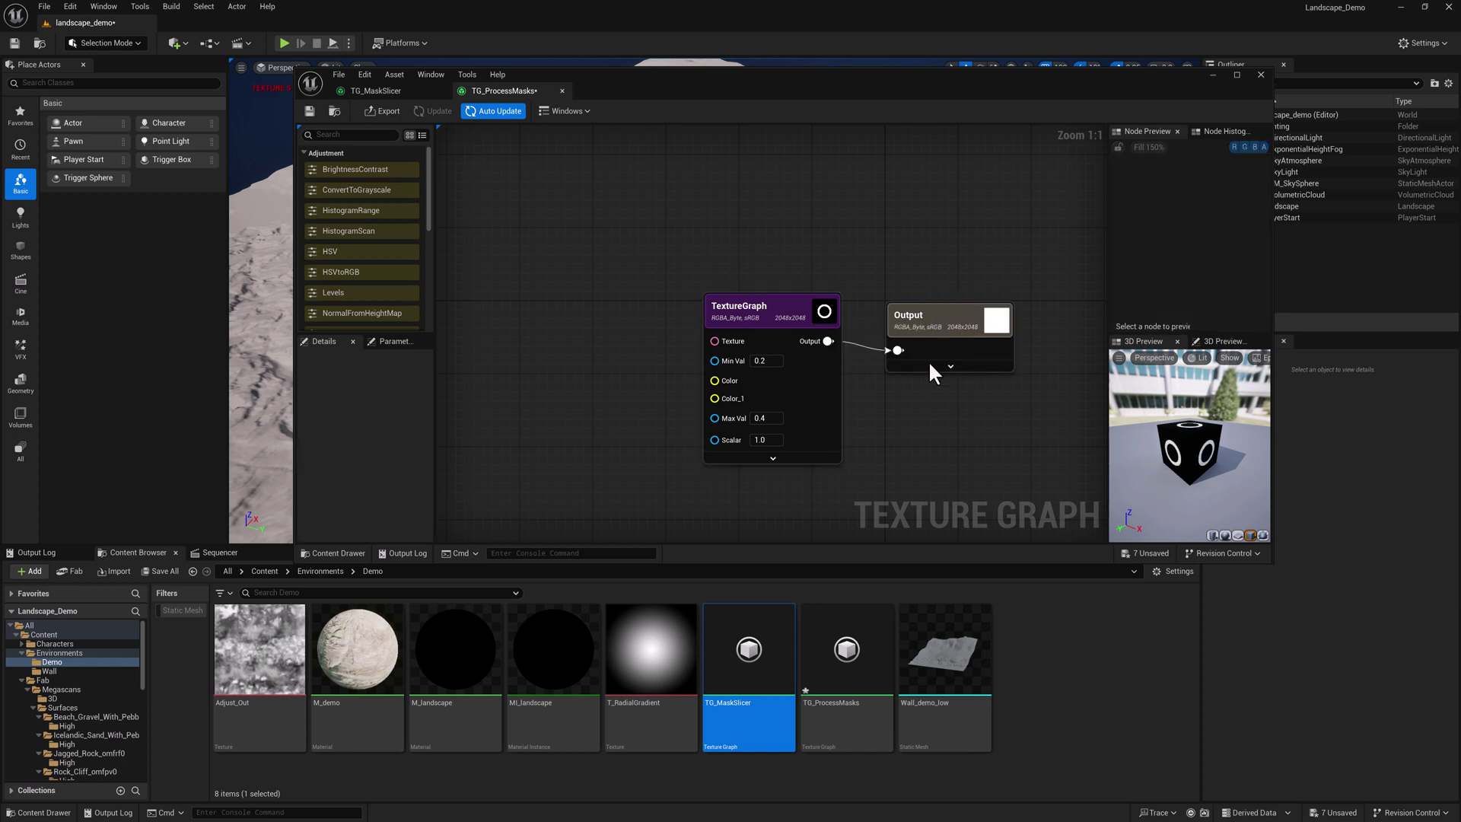
pyautogui.click(951, 305)
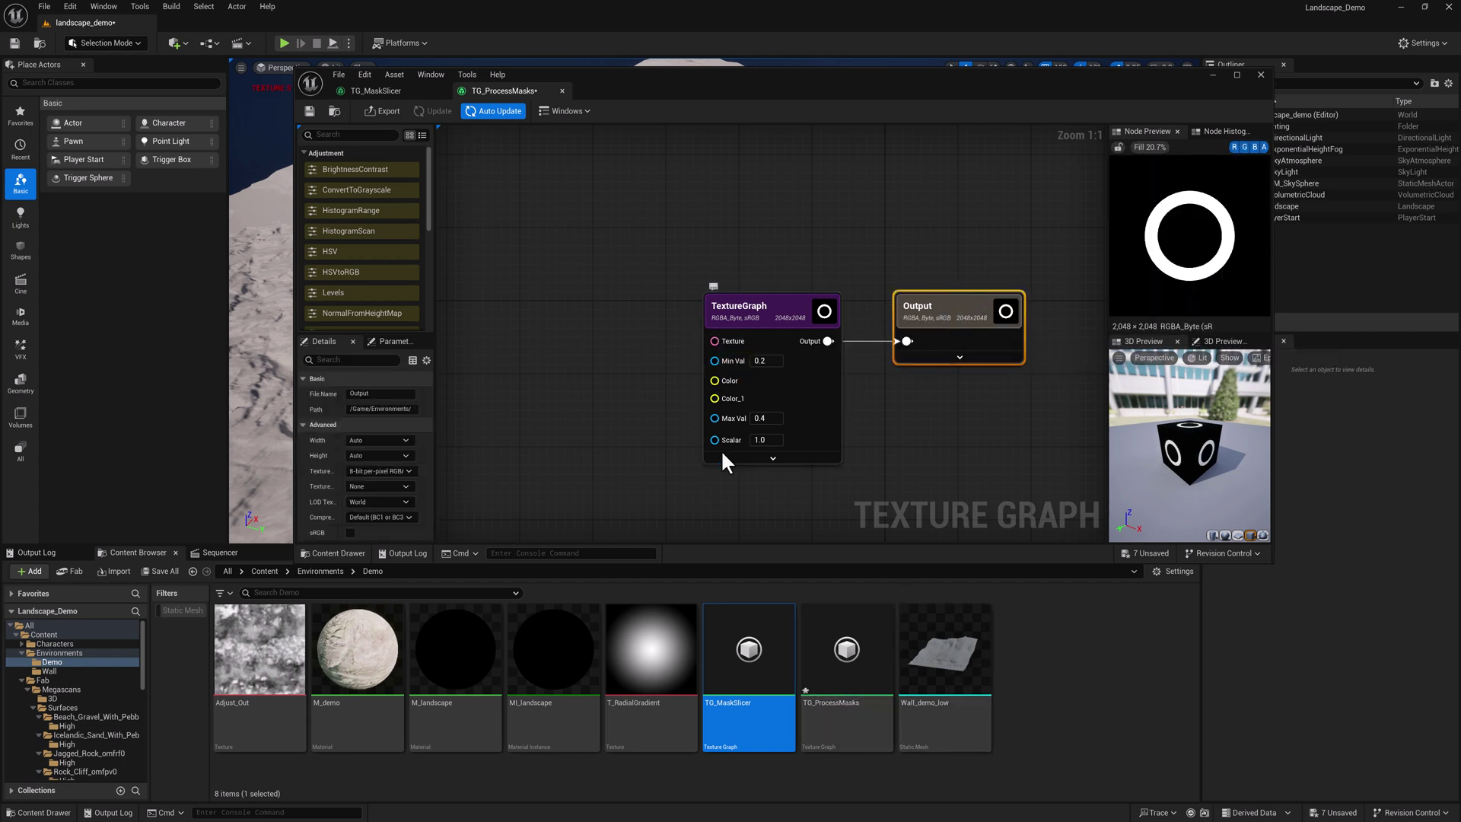
pyautogui.moveTo(754, 310)
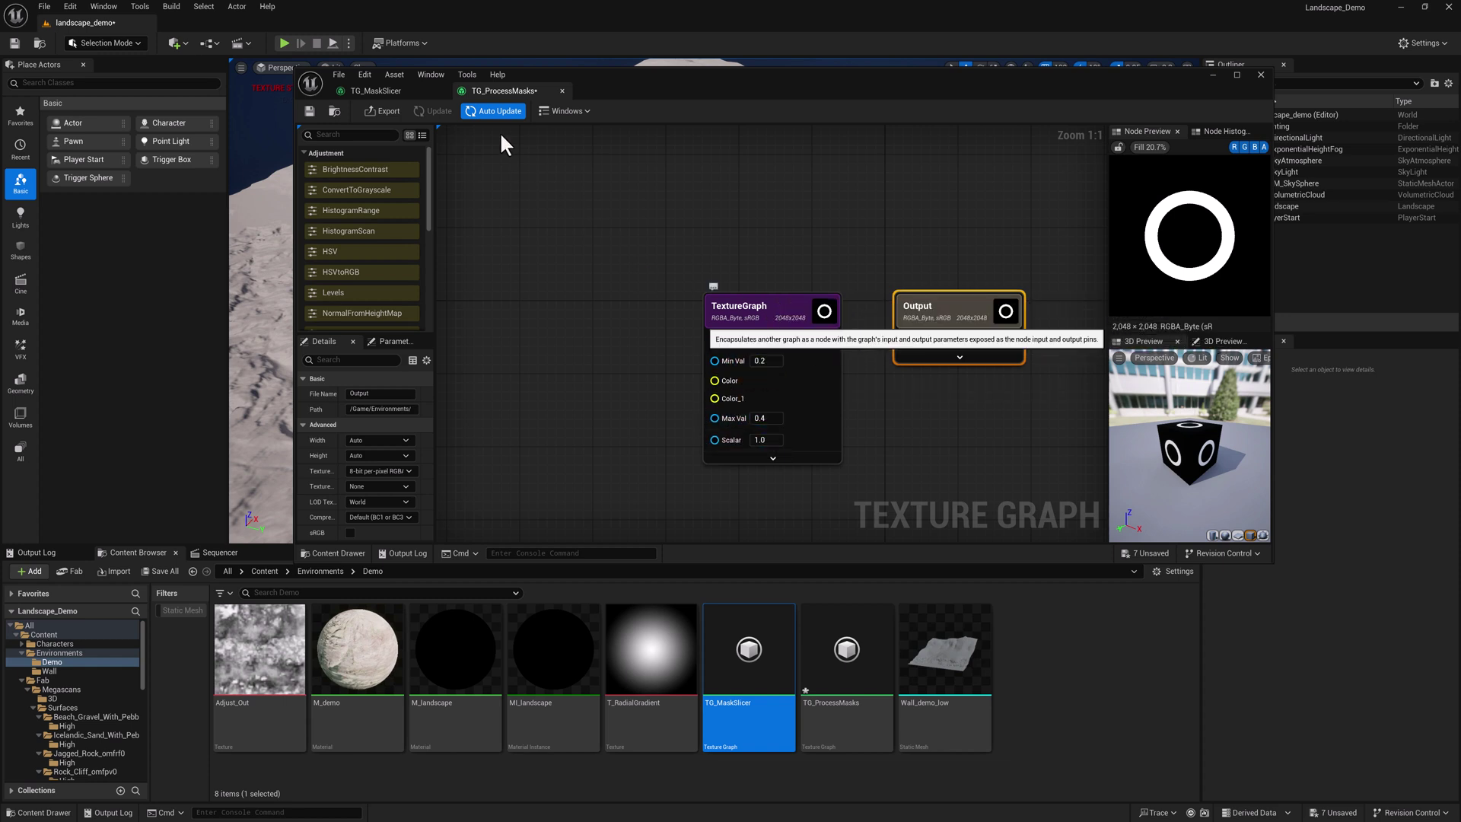
# Step: In TG_MaskSlicer, convert the Color, Color_1 and Scalar parameters to constants, then save
pyautogui.click(386, 90)
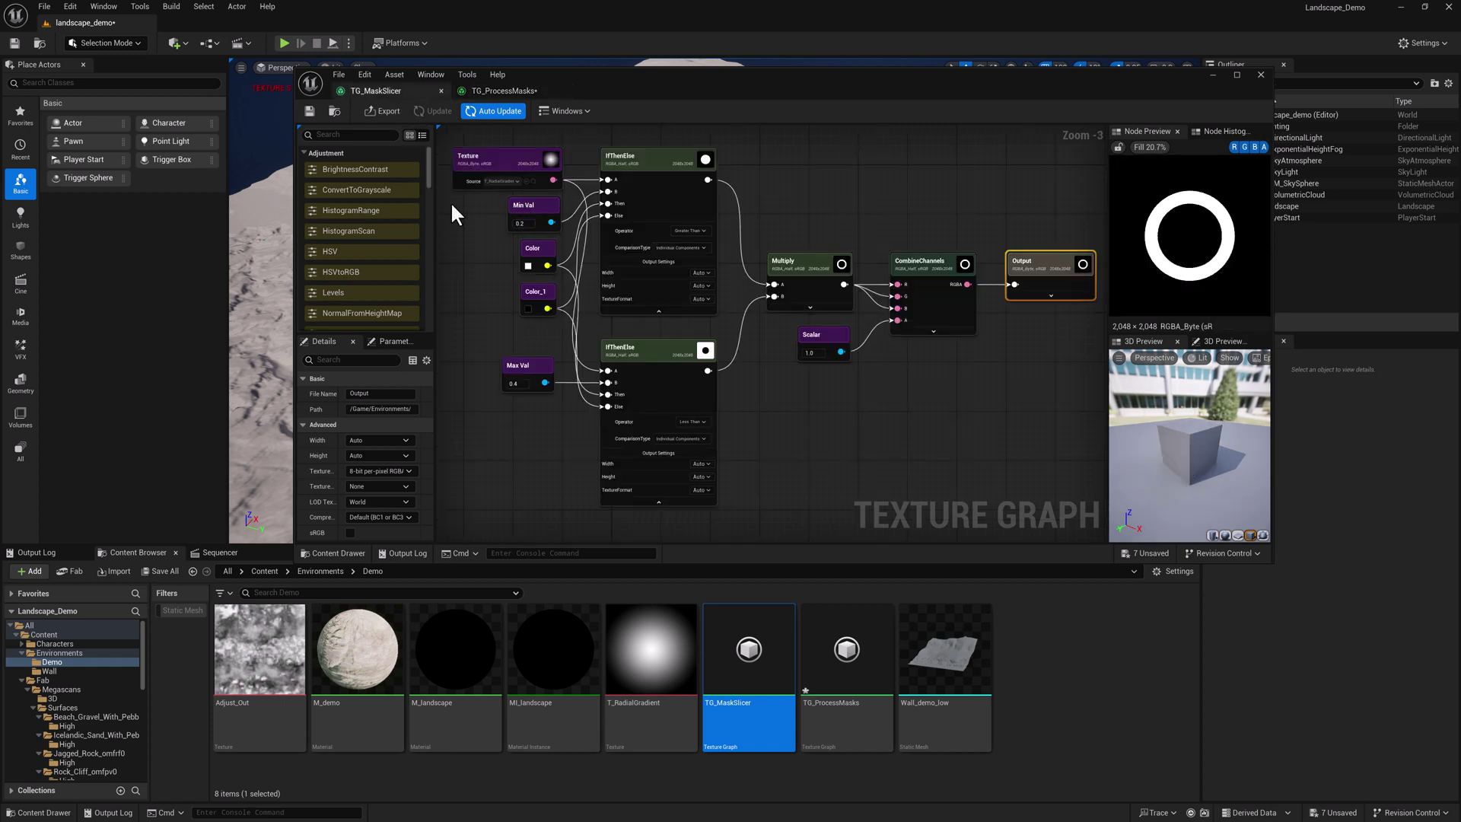
pyautogui.moveTo(494, 259); pyautogui.dragTo(496, 262, button='right')
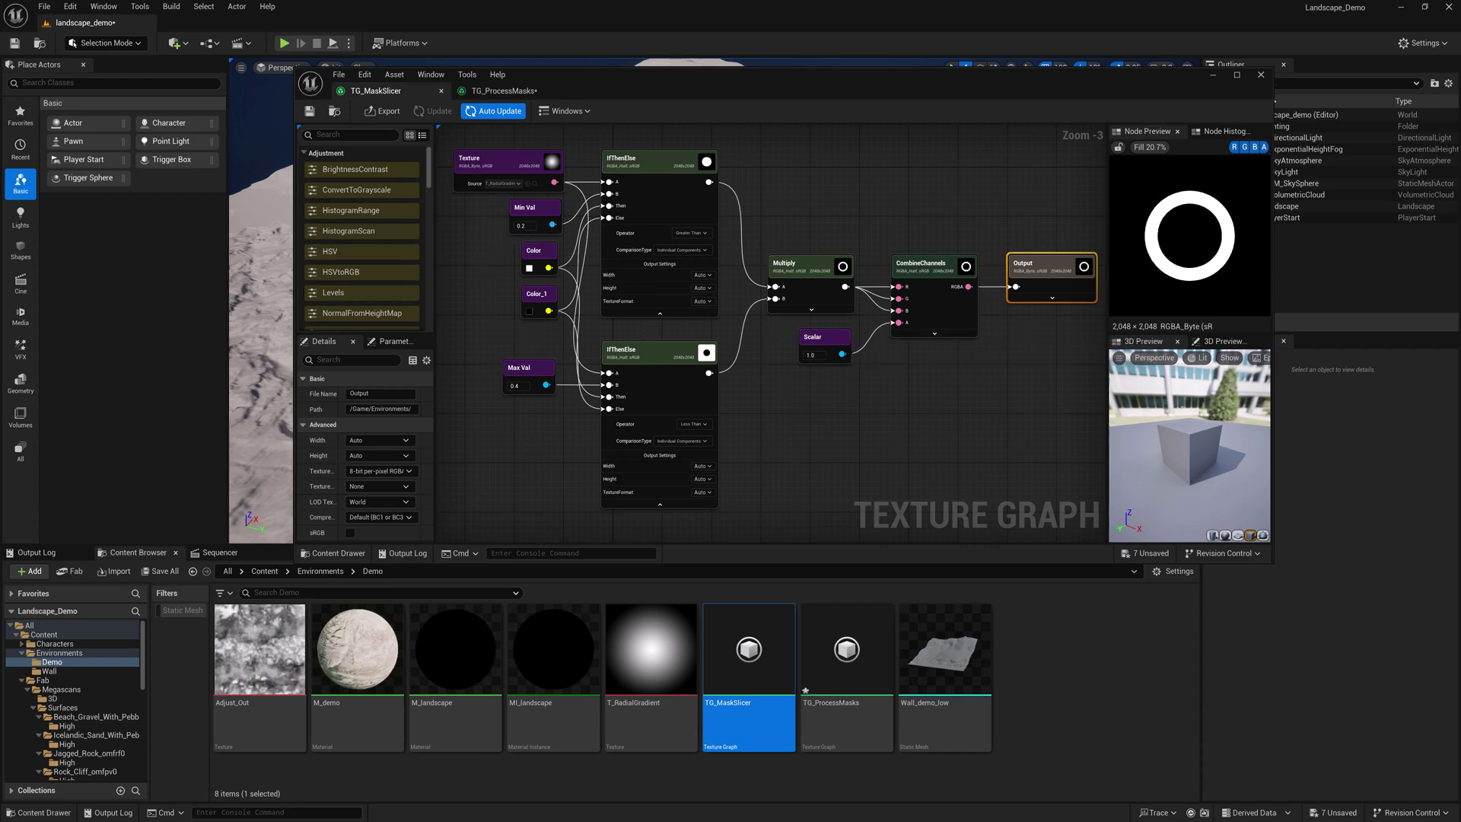
pyautogui.moveTo(478, 270); pyautogui.dragTo(489, 277, button='right')
pyautogui.rightClick(555, 257)
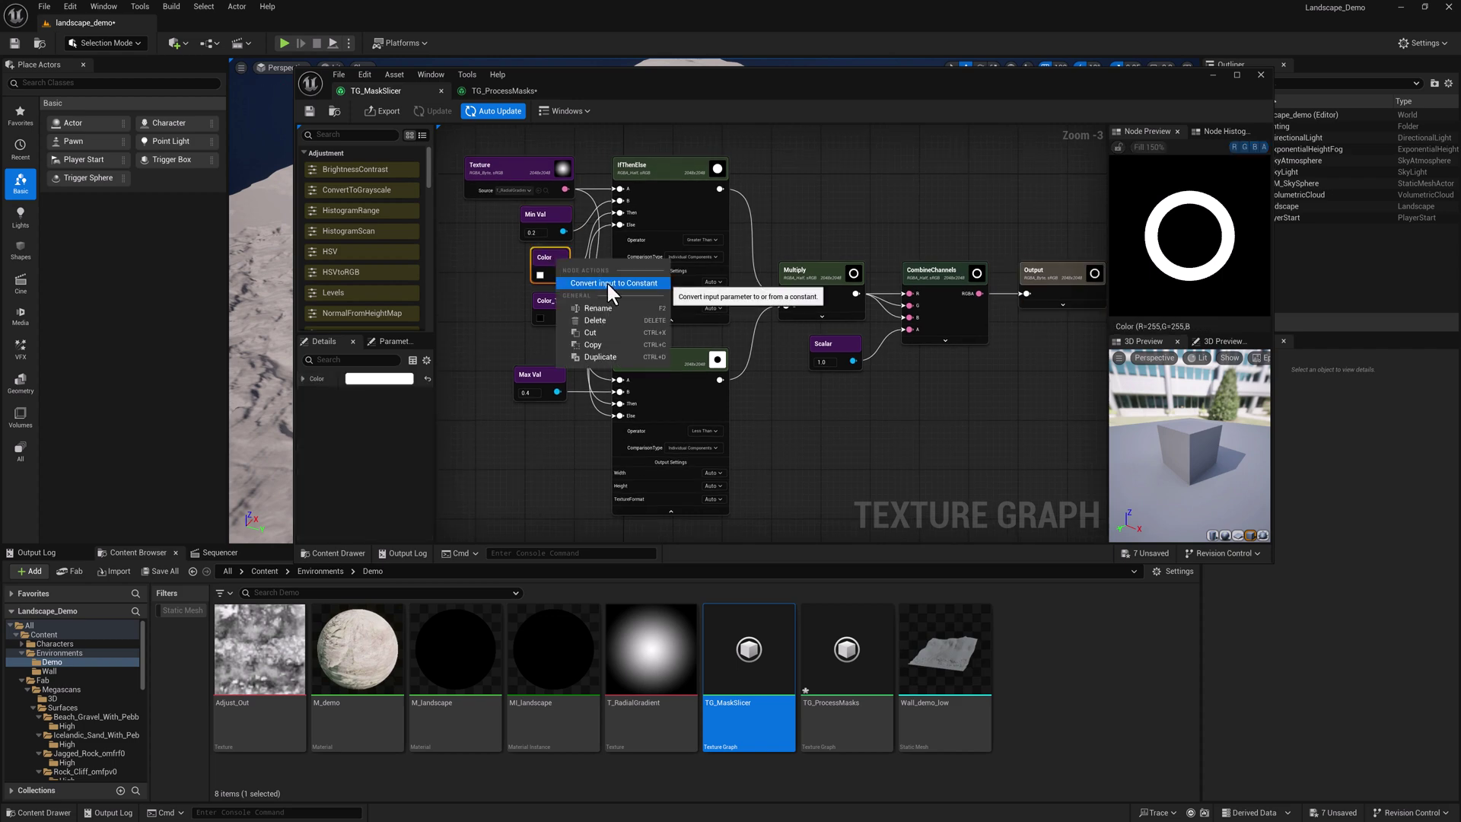
pyautogui.click(602, 285)
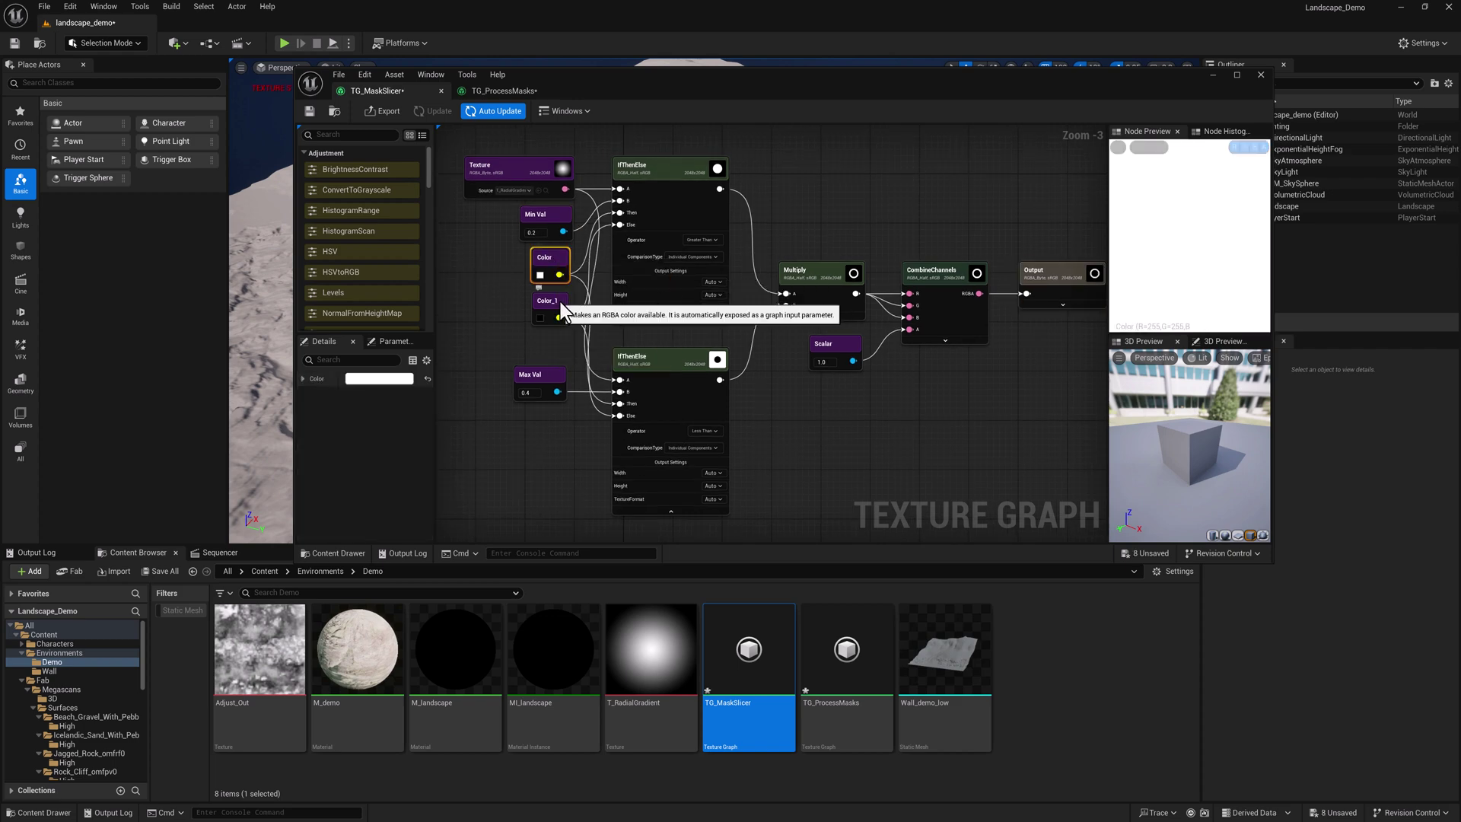
pyautogui.rightClick(561, 303)
pyautogui.click(613, 327)
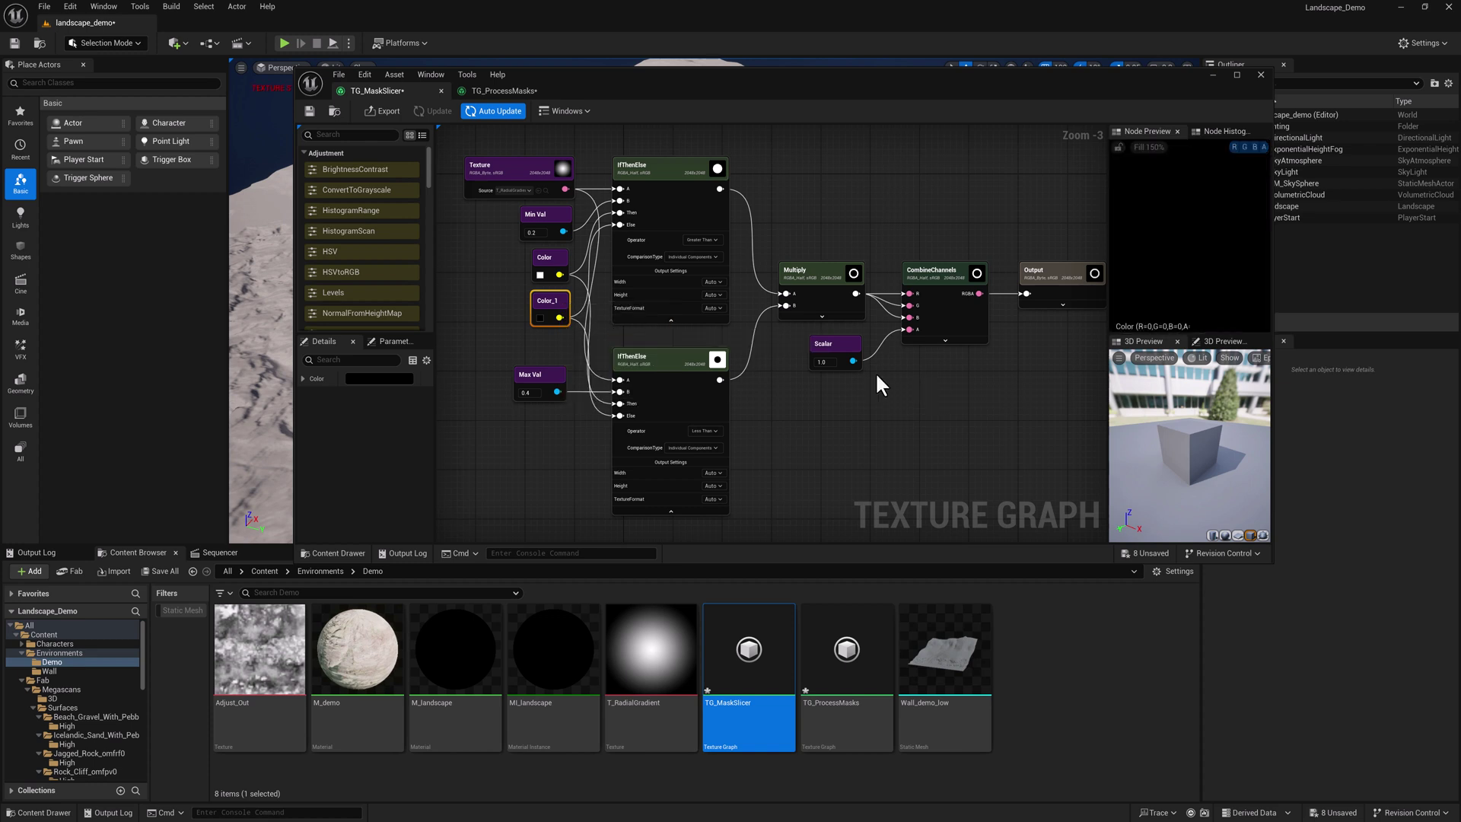
pyautogui.rightClick(836, 339)
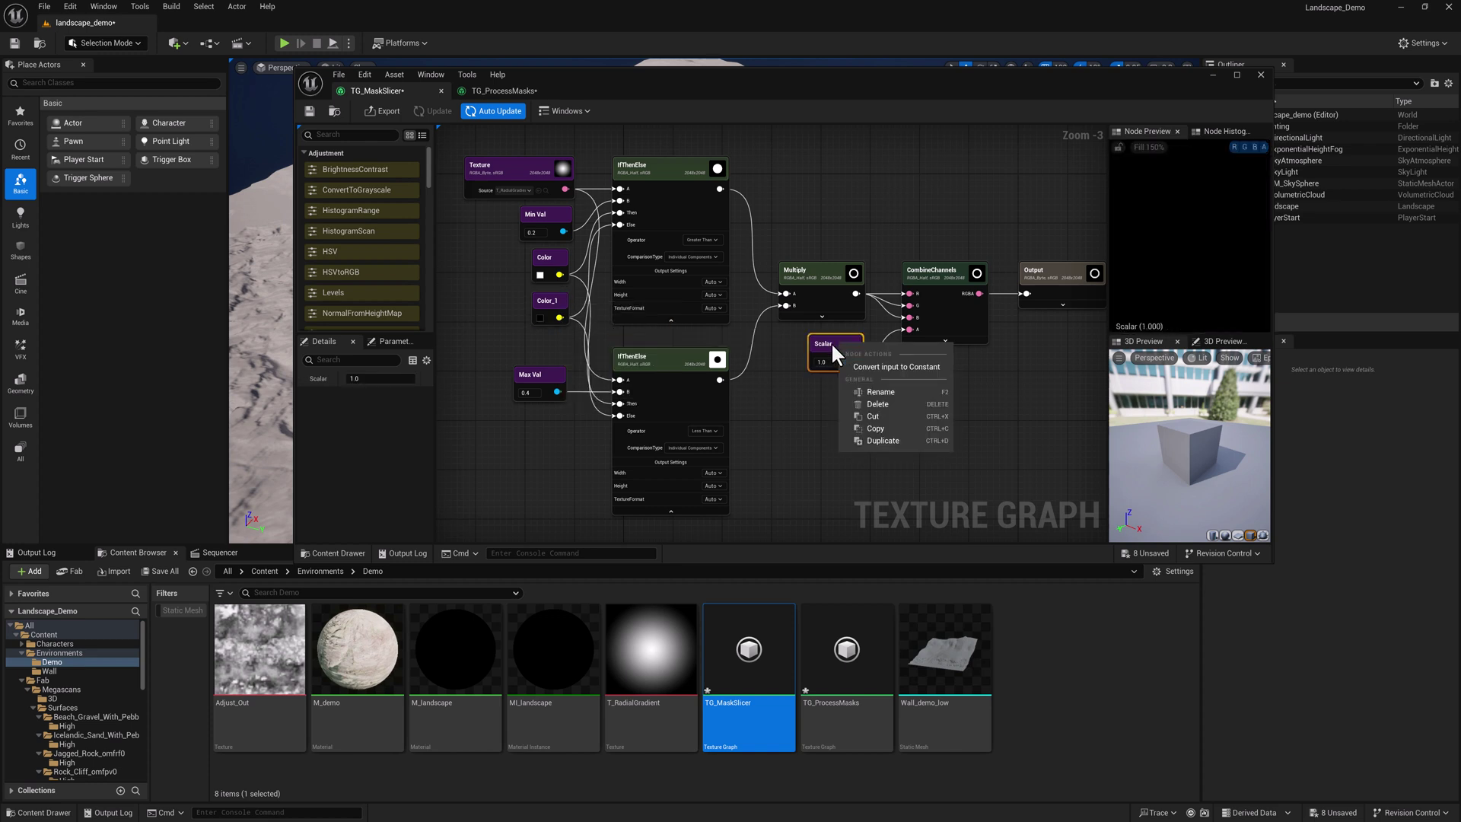
pyautogui.click(900, 363)
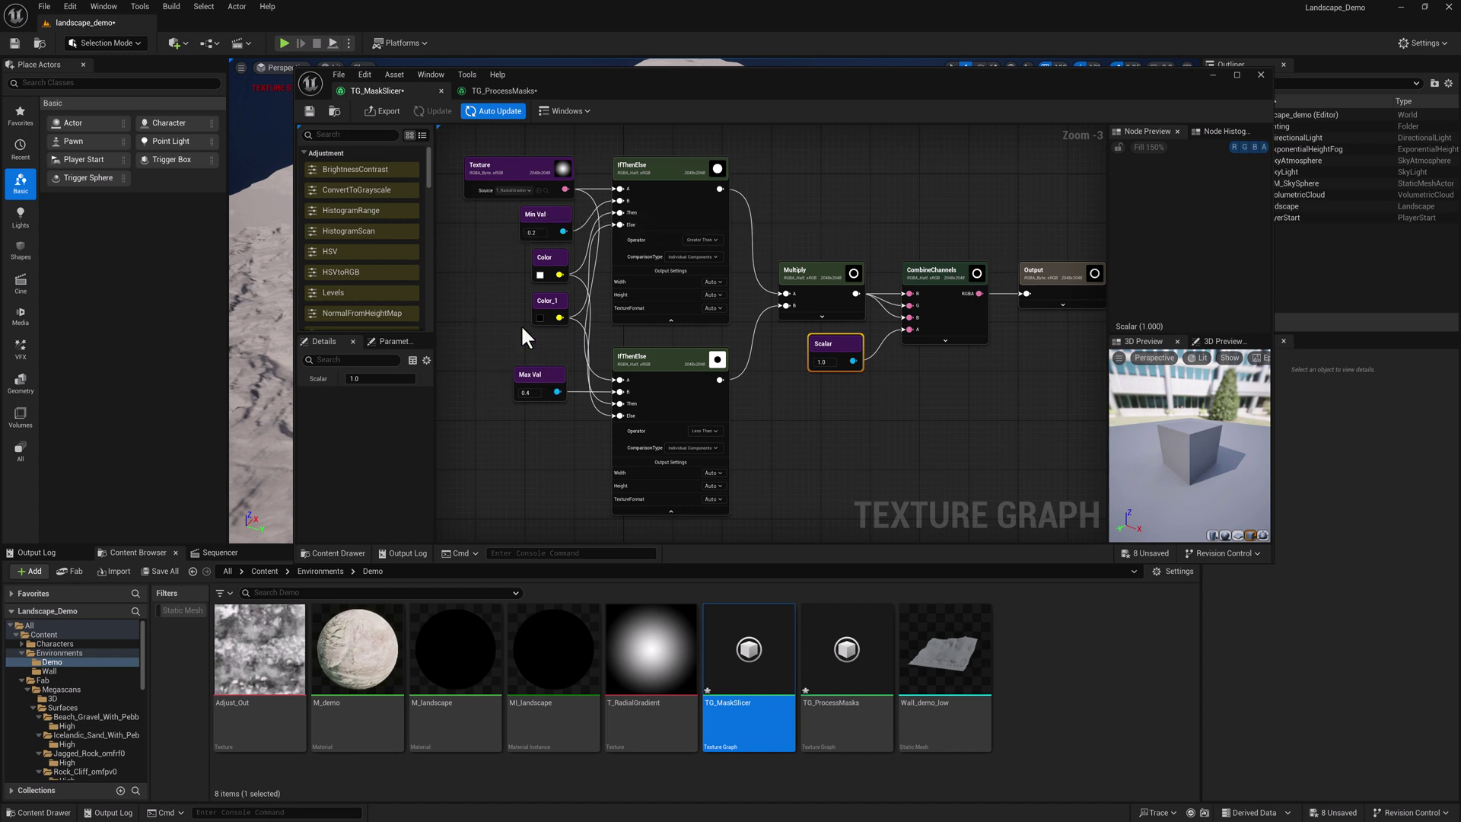
pyautogui.click(309, 110)
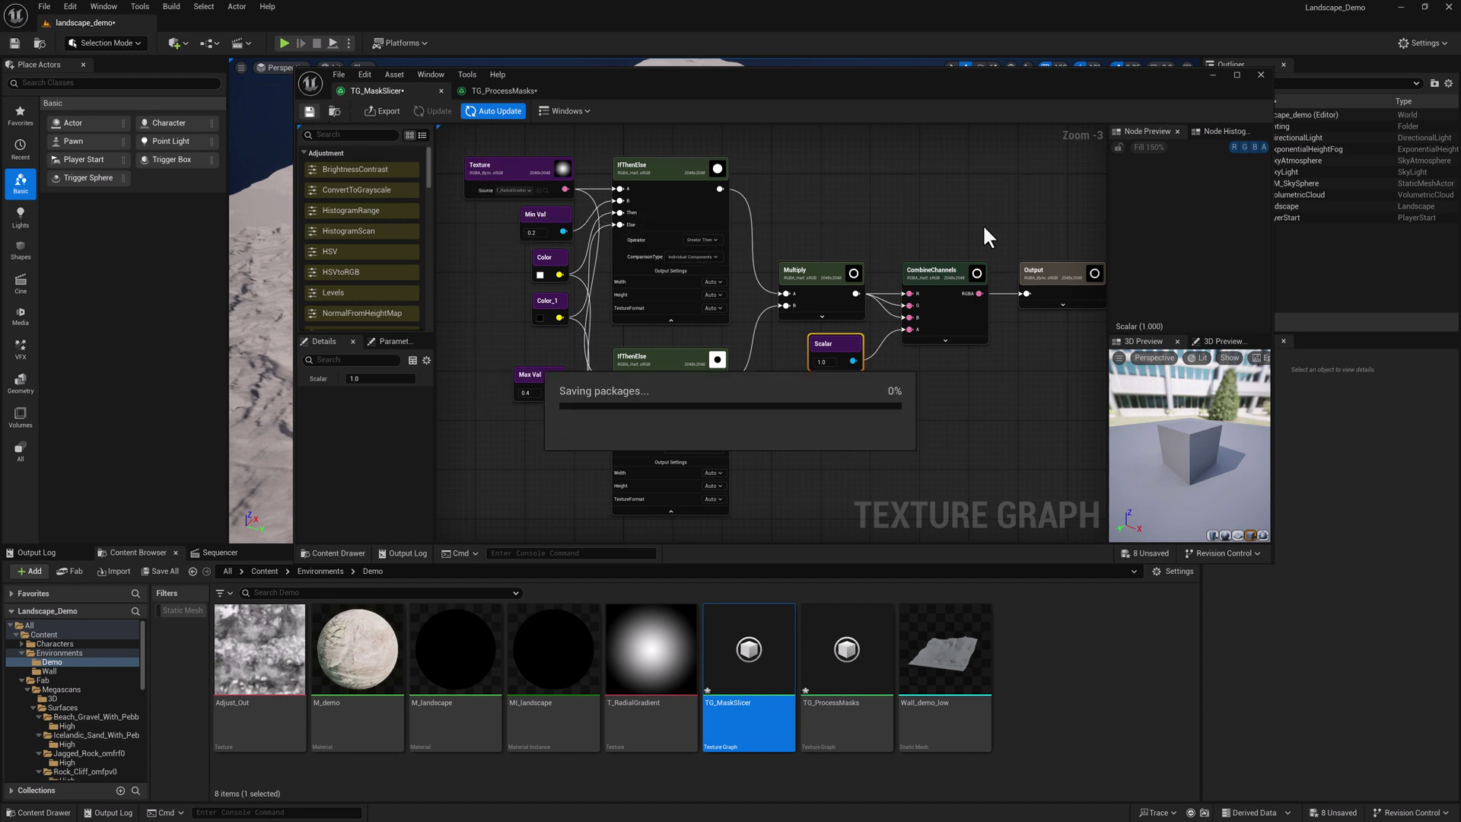
# Step: Return to TG_ProcessMasks and inspect its Output node
pyautogui.click(470, 95)
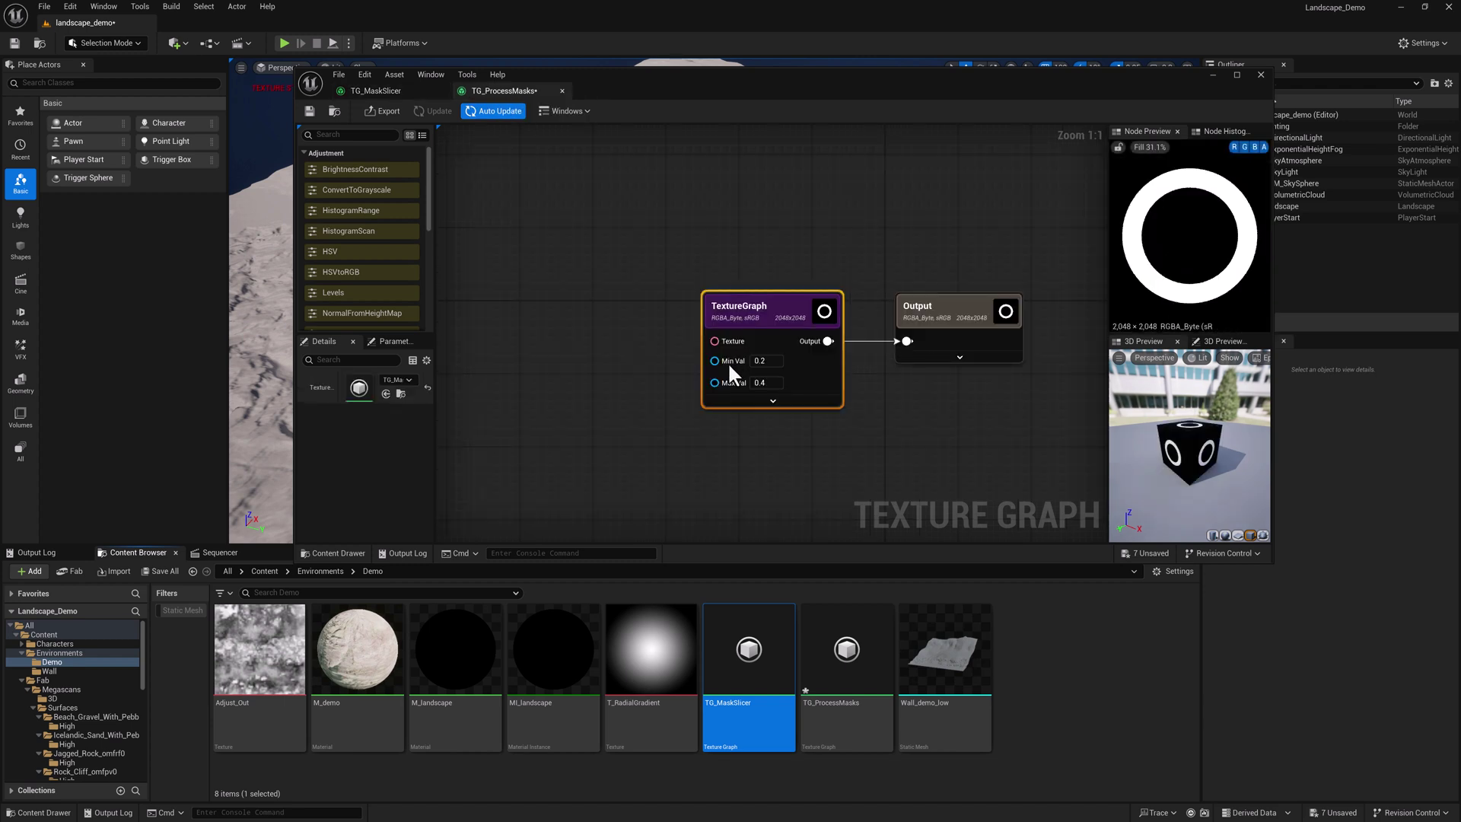
pyautogui.click(867, 287)
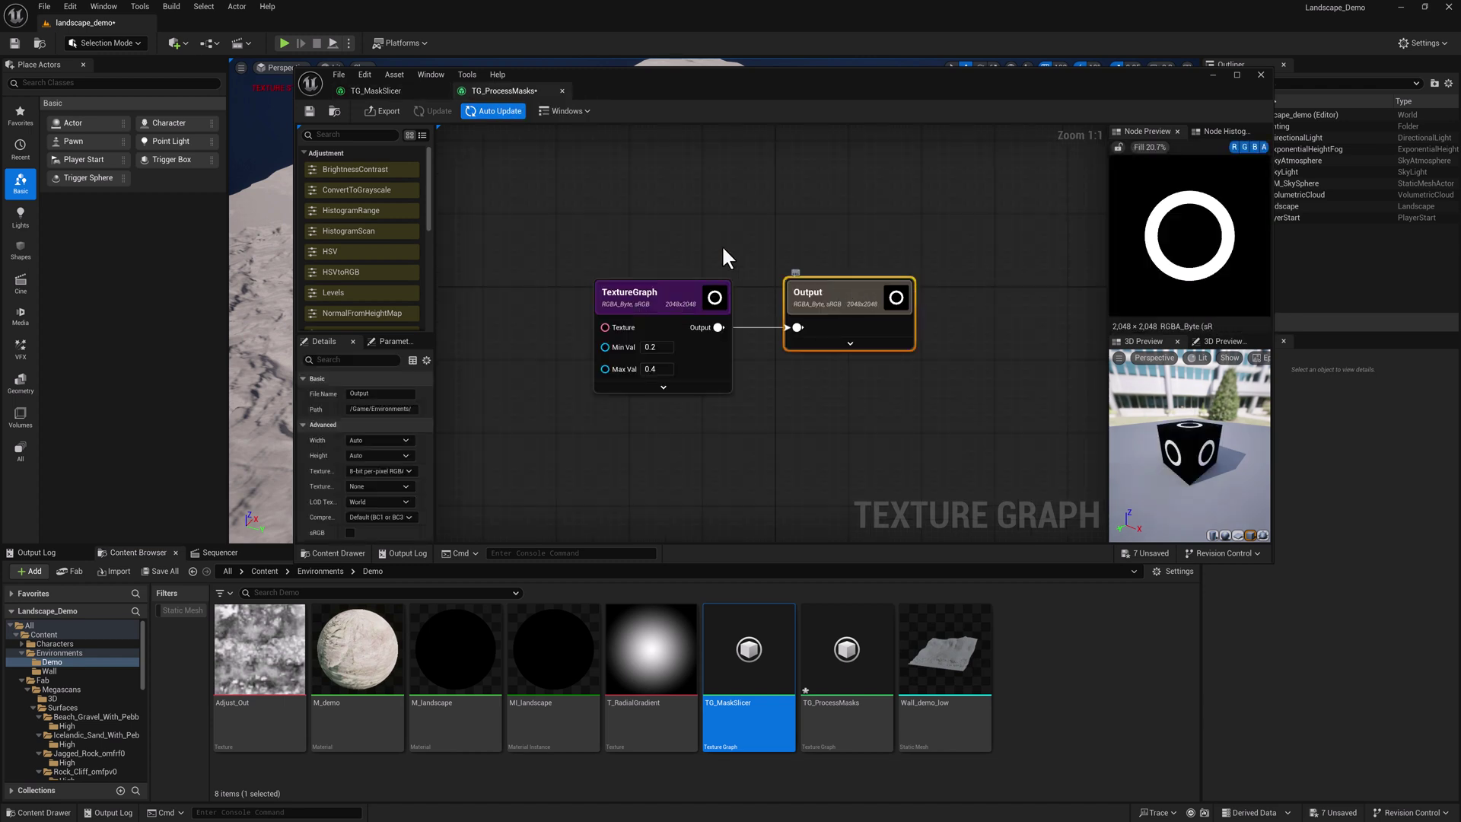
pyautogui.click(666, 227)
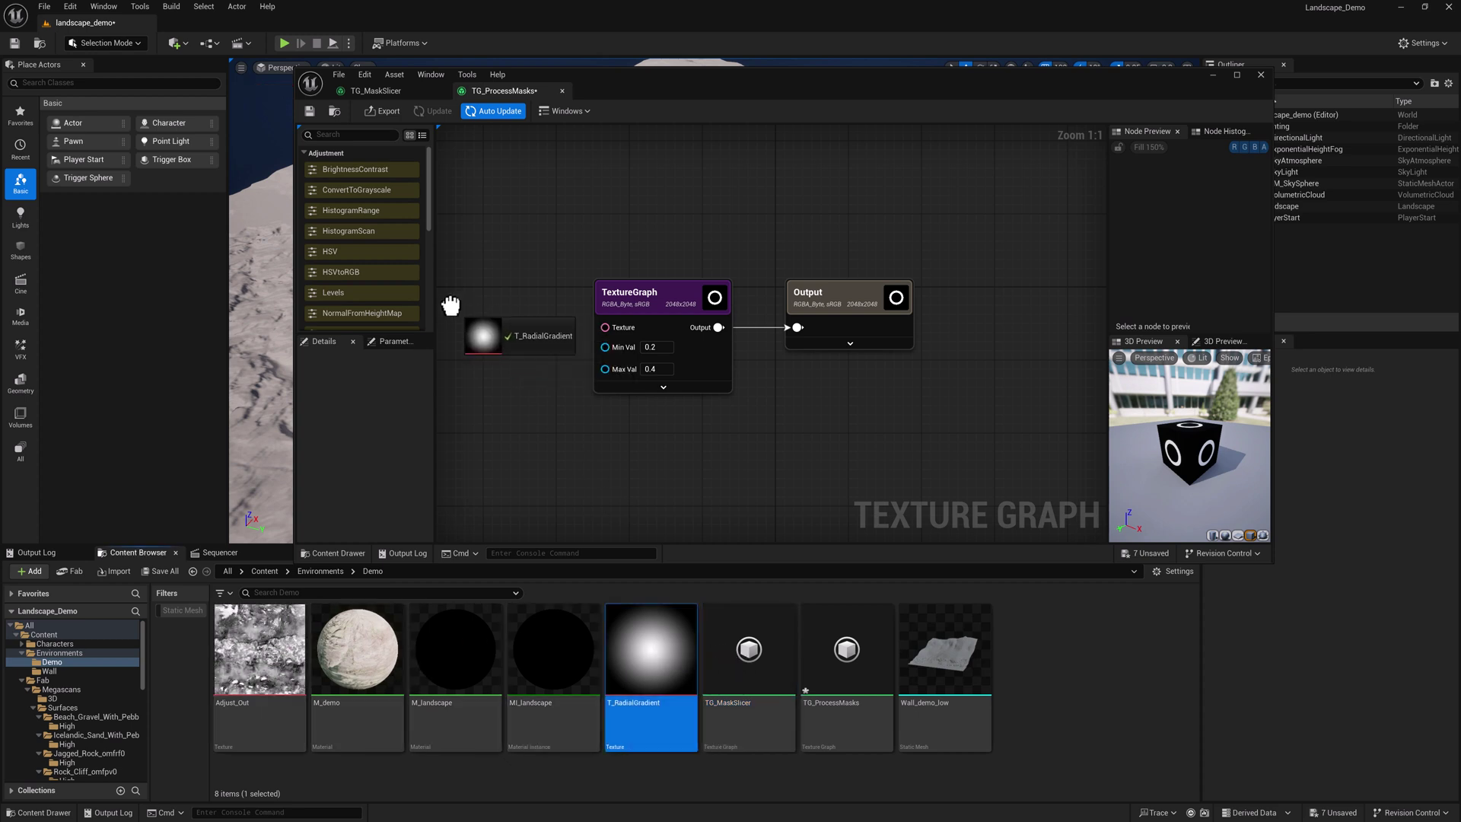
# Step: Add a T_RadialGradient Texture node, wire it to the subgraph's Texture pin, and preview the ring
pyautogui.moveTo(653, 651); pyautogui.dragTo(454, 312)
pyautogui.click(568, 245)
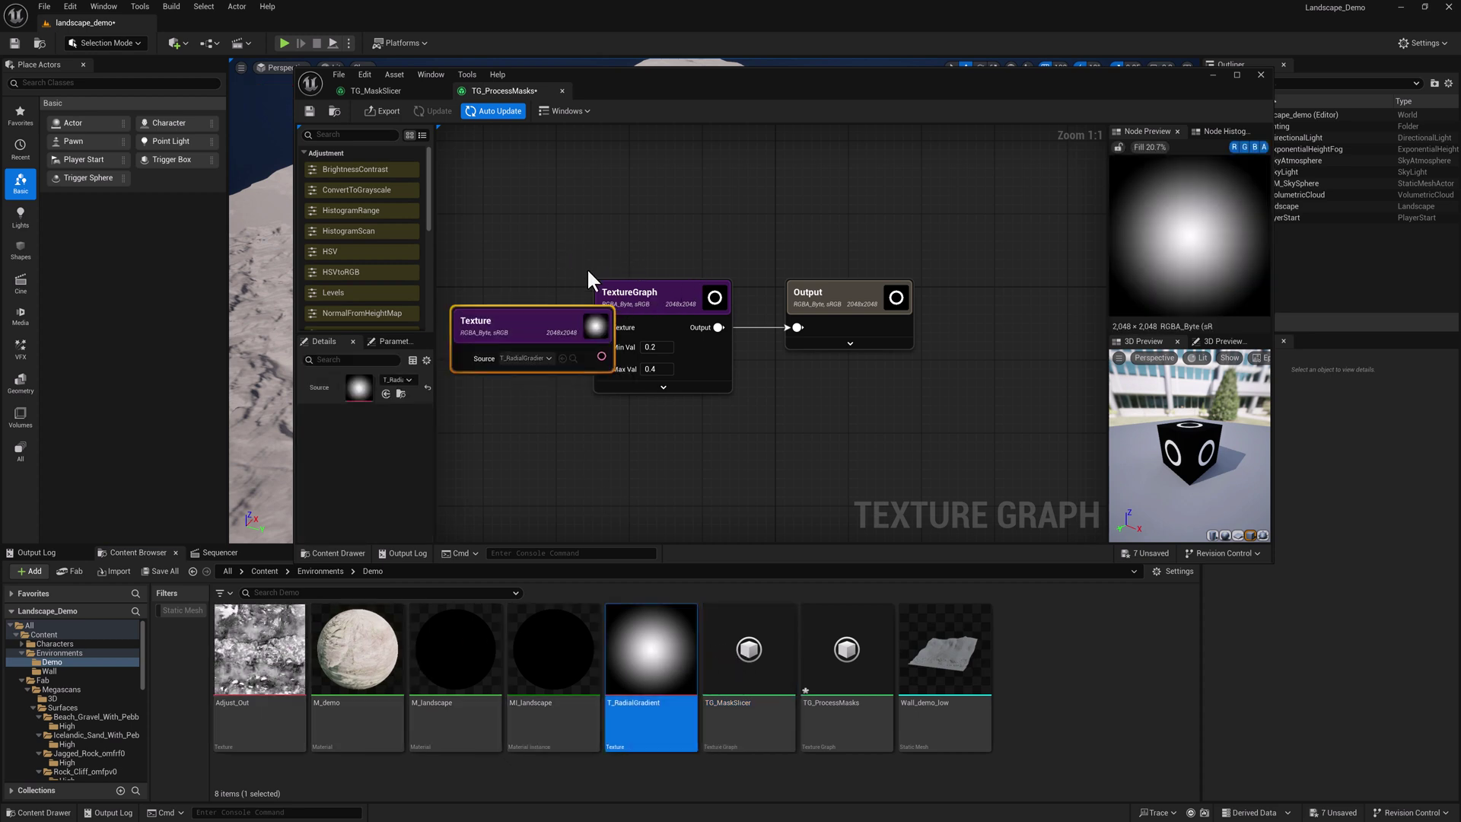
pyautogui.moveTo(597, 328)
pyautogui.mouseDown()
pyautogui.moveTo(547, 307)
pyautogui.moveTo(606, 328)
pyautogui.mouseUp()
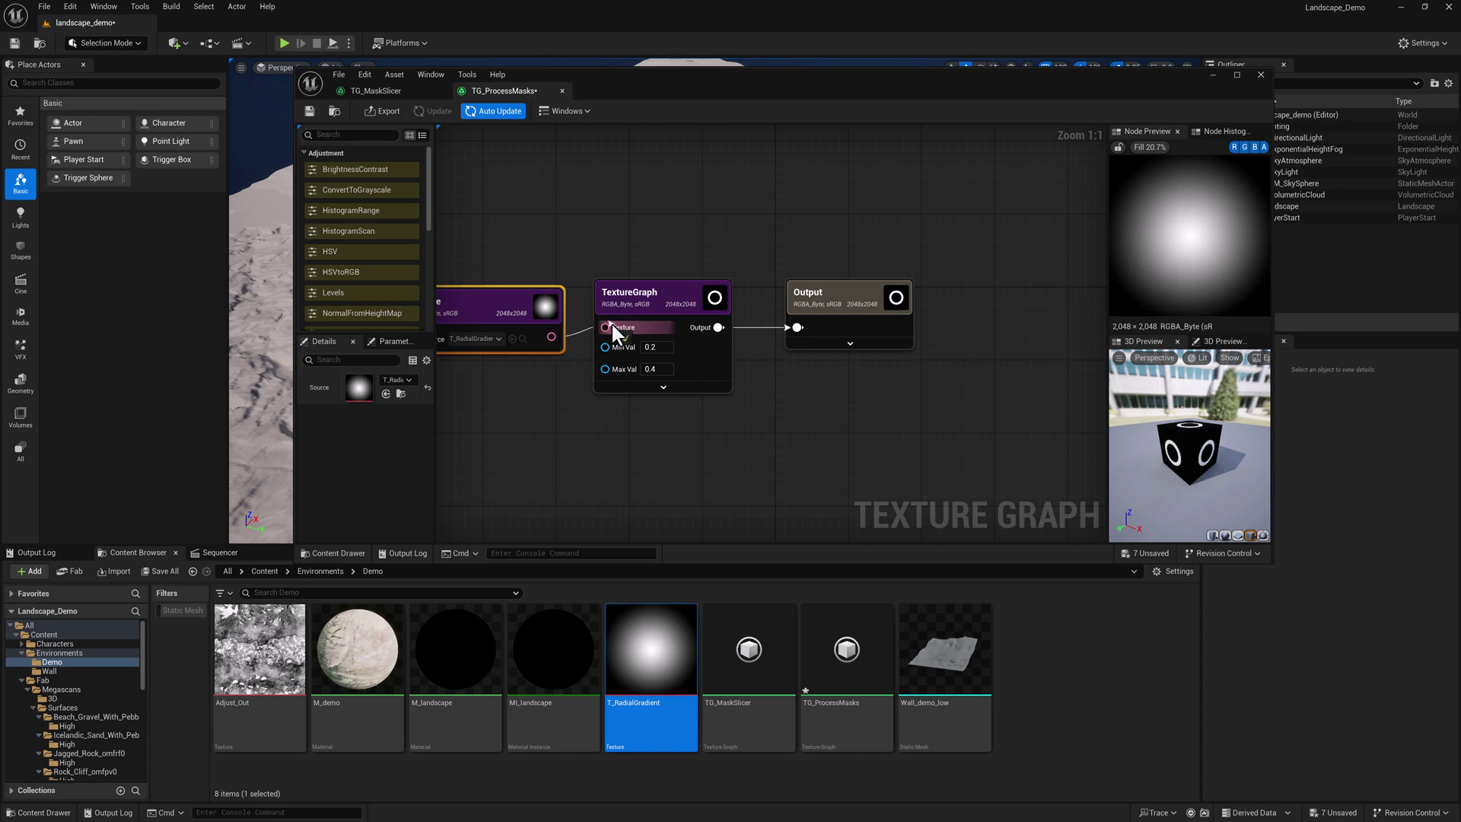
pyautogui.moveTo(488, 303); pyautogui.dragTo(562, 302, button='right')
pyautogui.moveTo(562, 303); pyautogui.dragTo(546, 294)
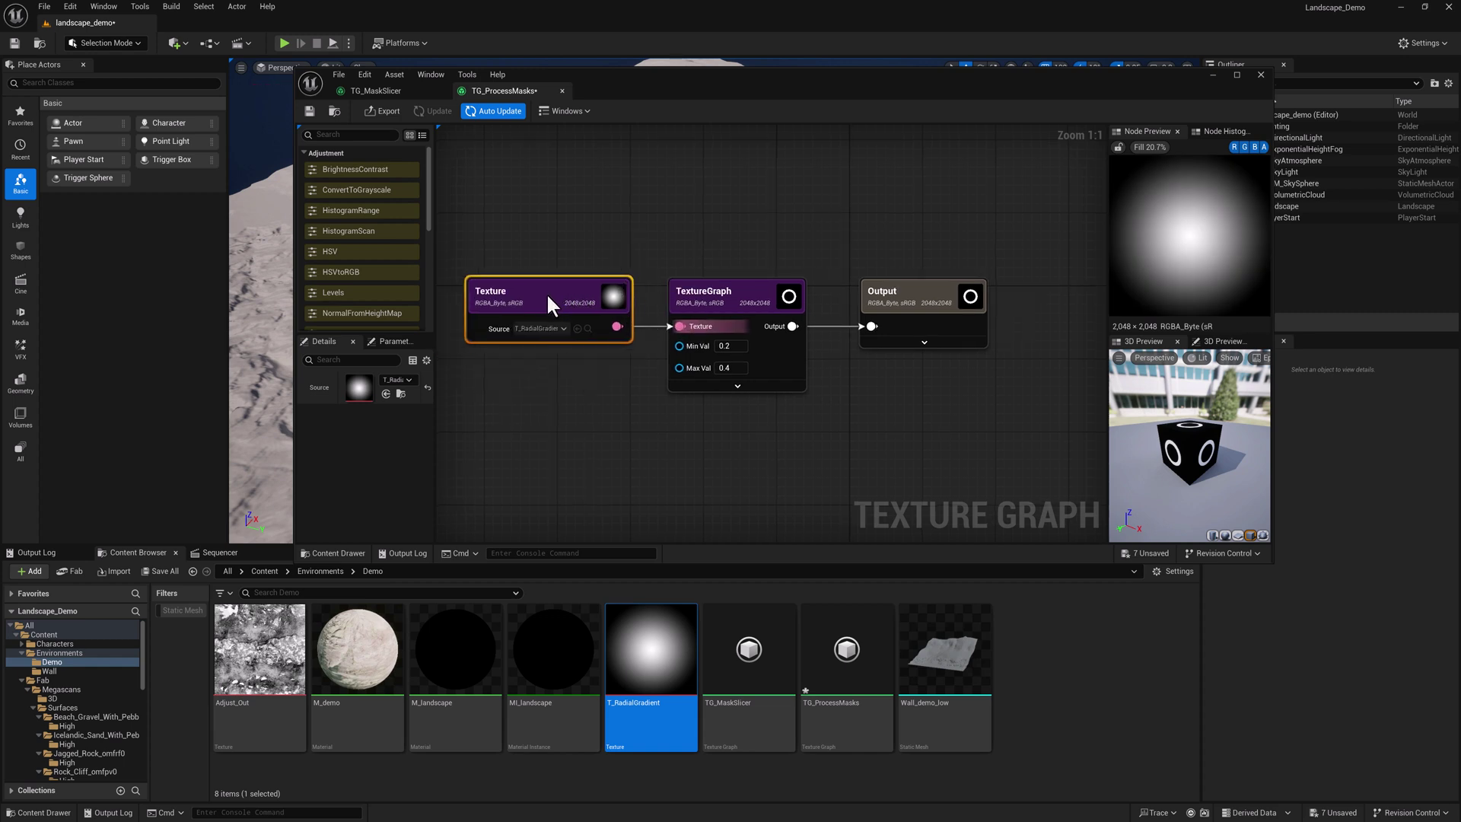
pyautogui.click(810, 227)
pyautogui.click(912, 292)
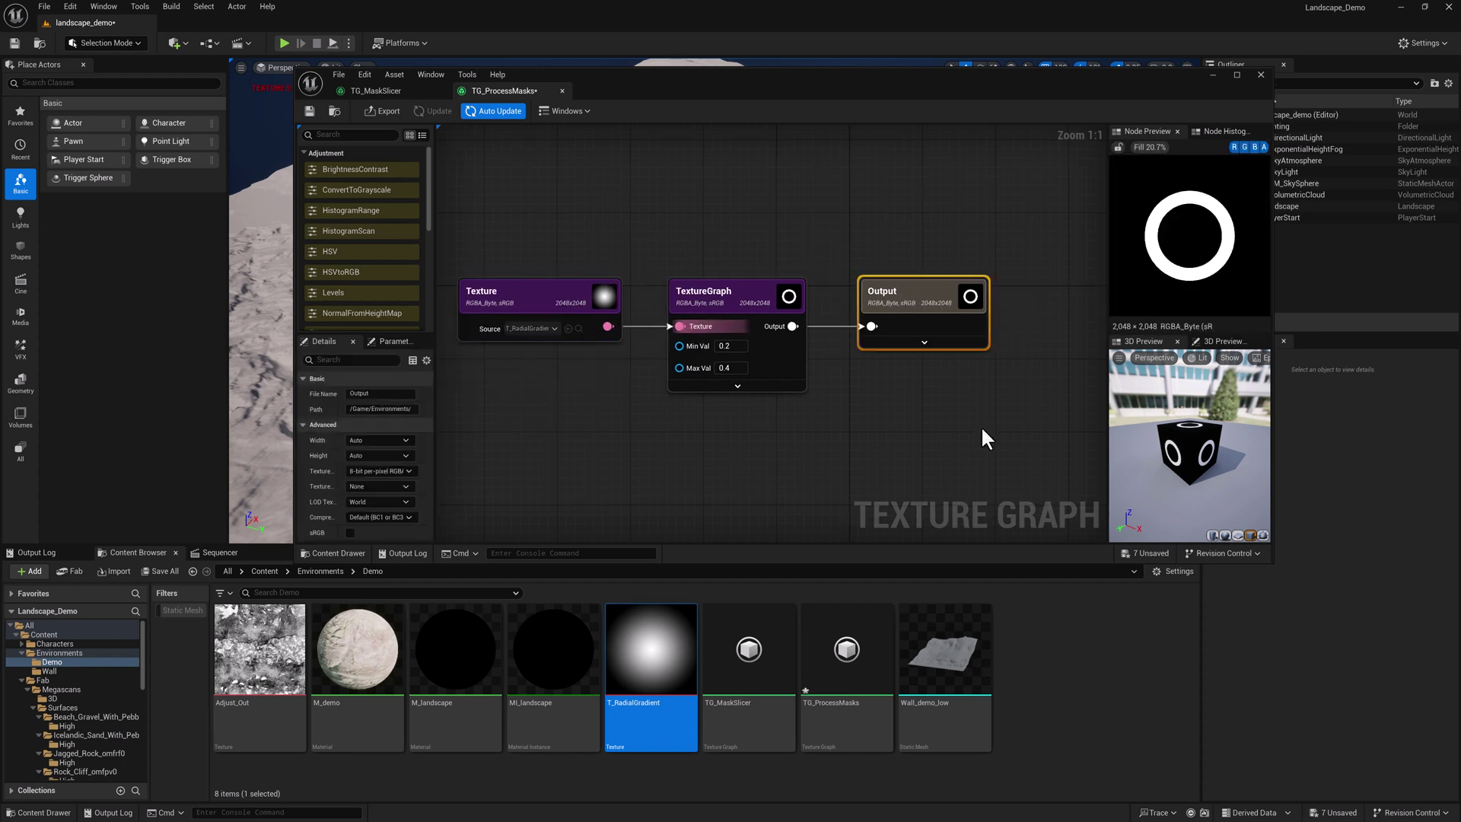
pyautogui.scroll(-1, 993, 437)
pyautogui.click(579, 233)
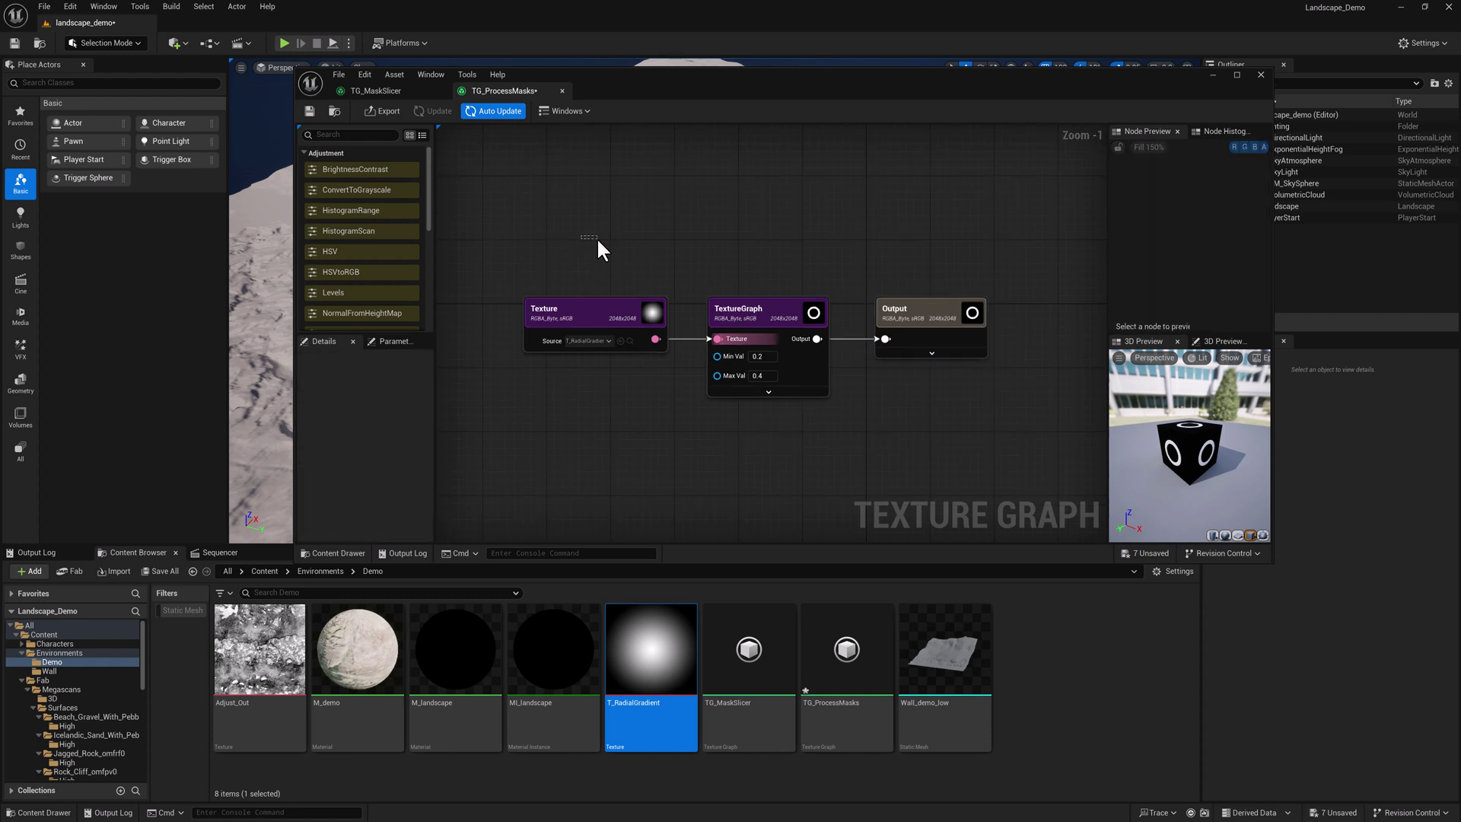
# Step: Duplicate the TextureGraph and Output pair below and feed the gradient texture into the copy
pyautogui.moveTo(584, 234); pyautogui.dragTo(768, 262)
pyautogui.moveTo(745, 206); pyautogui.dragTo(909, 330)
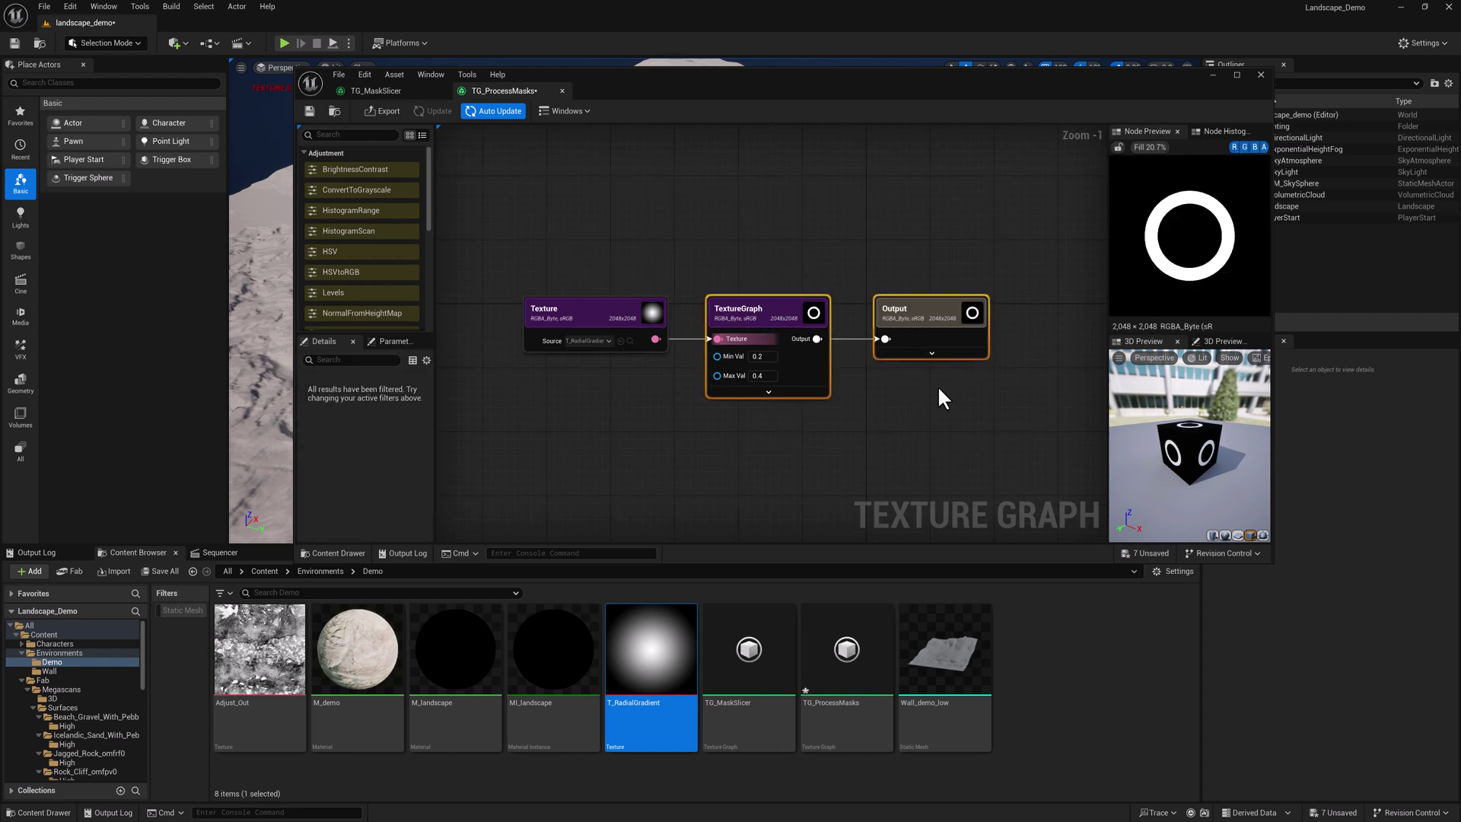
pyautogui.hotkey('ctrl', 'c')
pyautogui.hotkey('ctrl', 'v')
pyautogui.moveTo(893, 421); pyautogui.dragTo(789, 438)
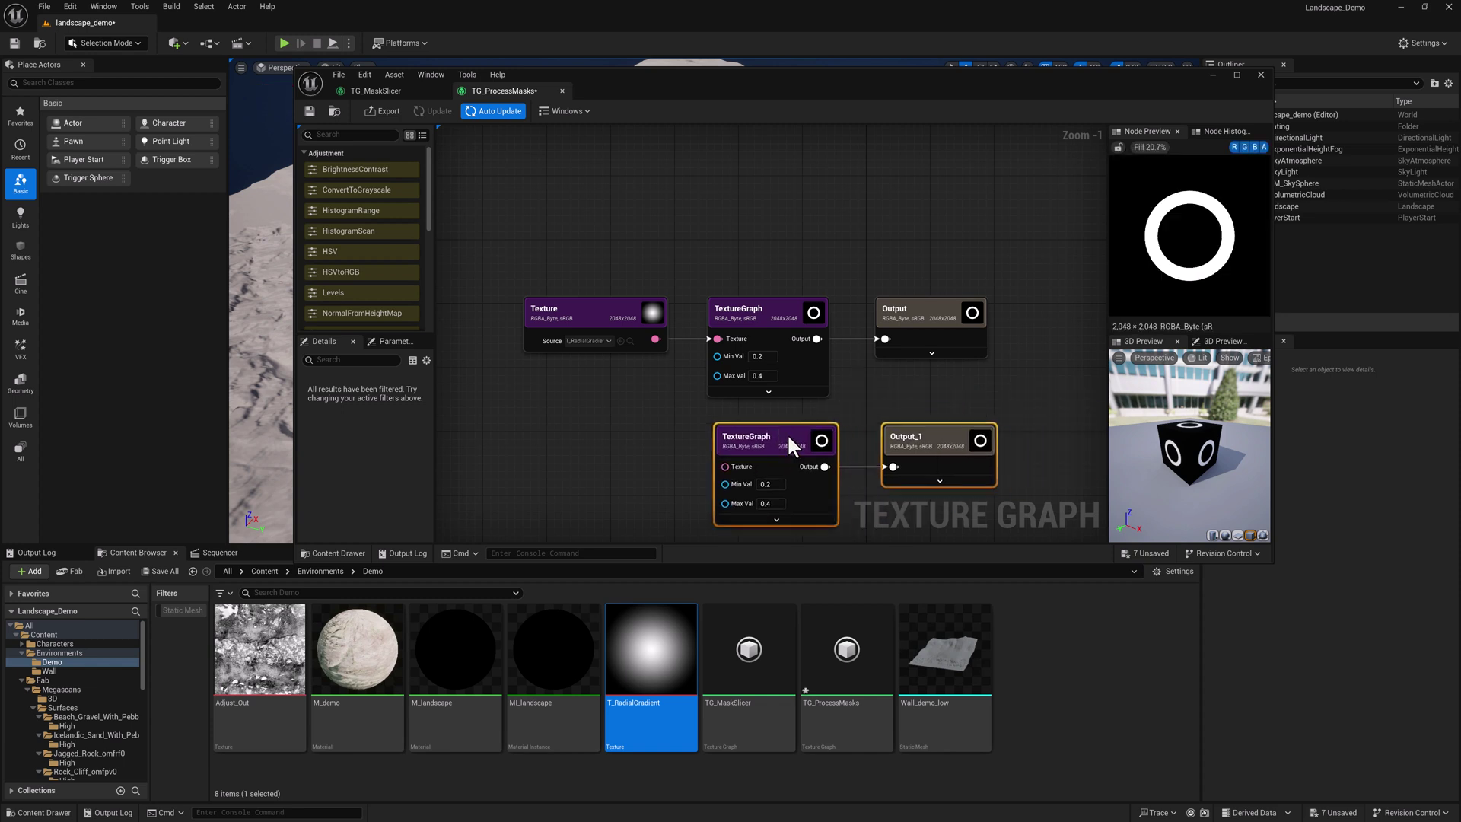
pyautogui.moveTo(655, 339); pyautogui.dragTo(723, 466)
# Step: Set the copy's Min Val 0.4 and Max Val 0.6, then compare the two ring previews
pyautogui.moveTo(782, 486); pyautogui.dragTo(788, 502)
pyautogui.click(767, 504)
pyautogui.write('0.8')
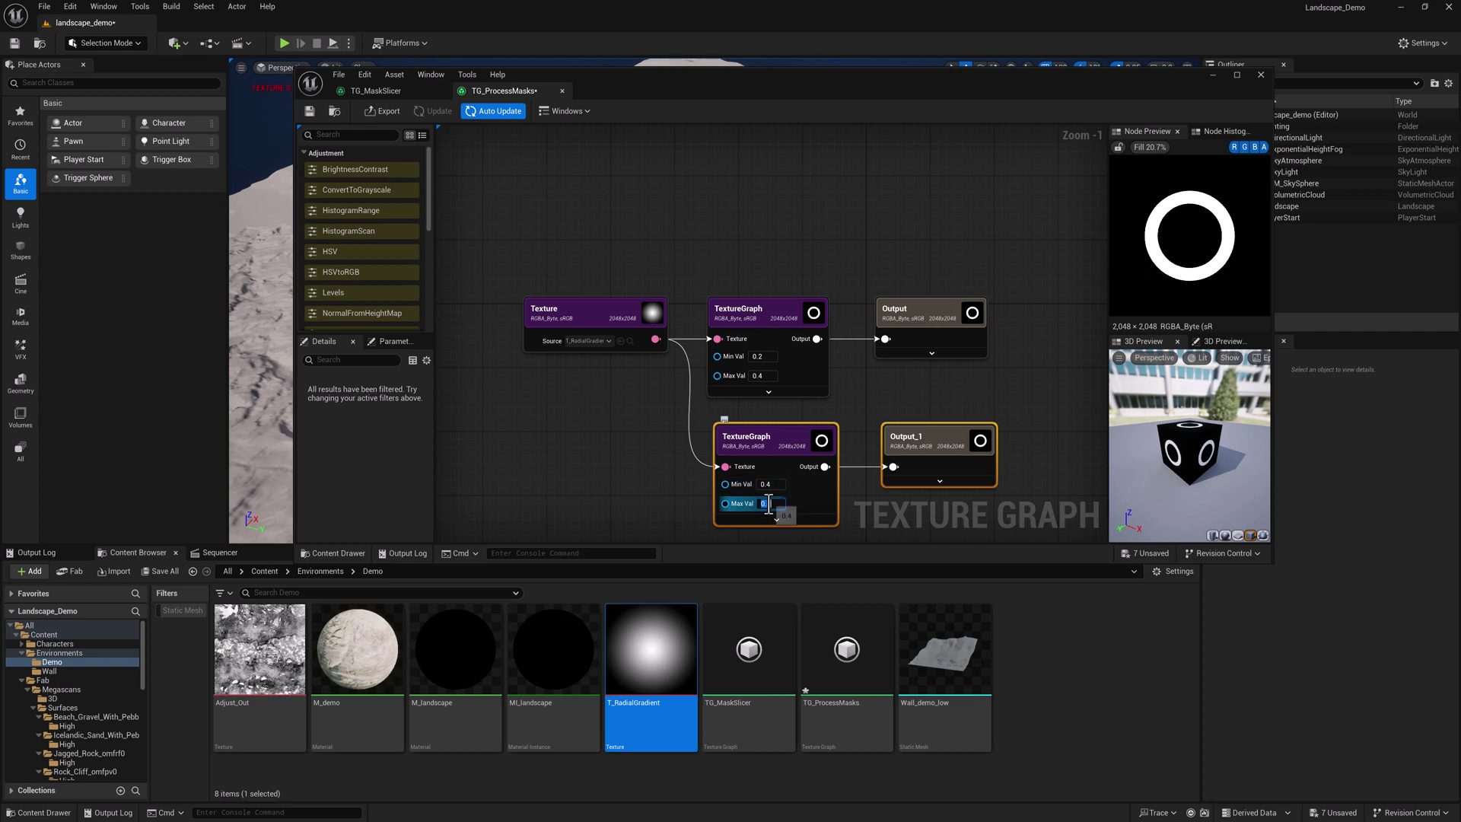
pyautogui.write('0.6')
pyautogui.press('Return')
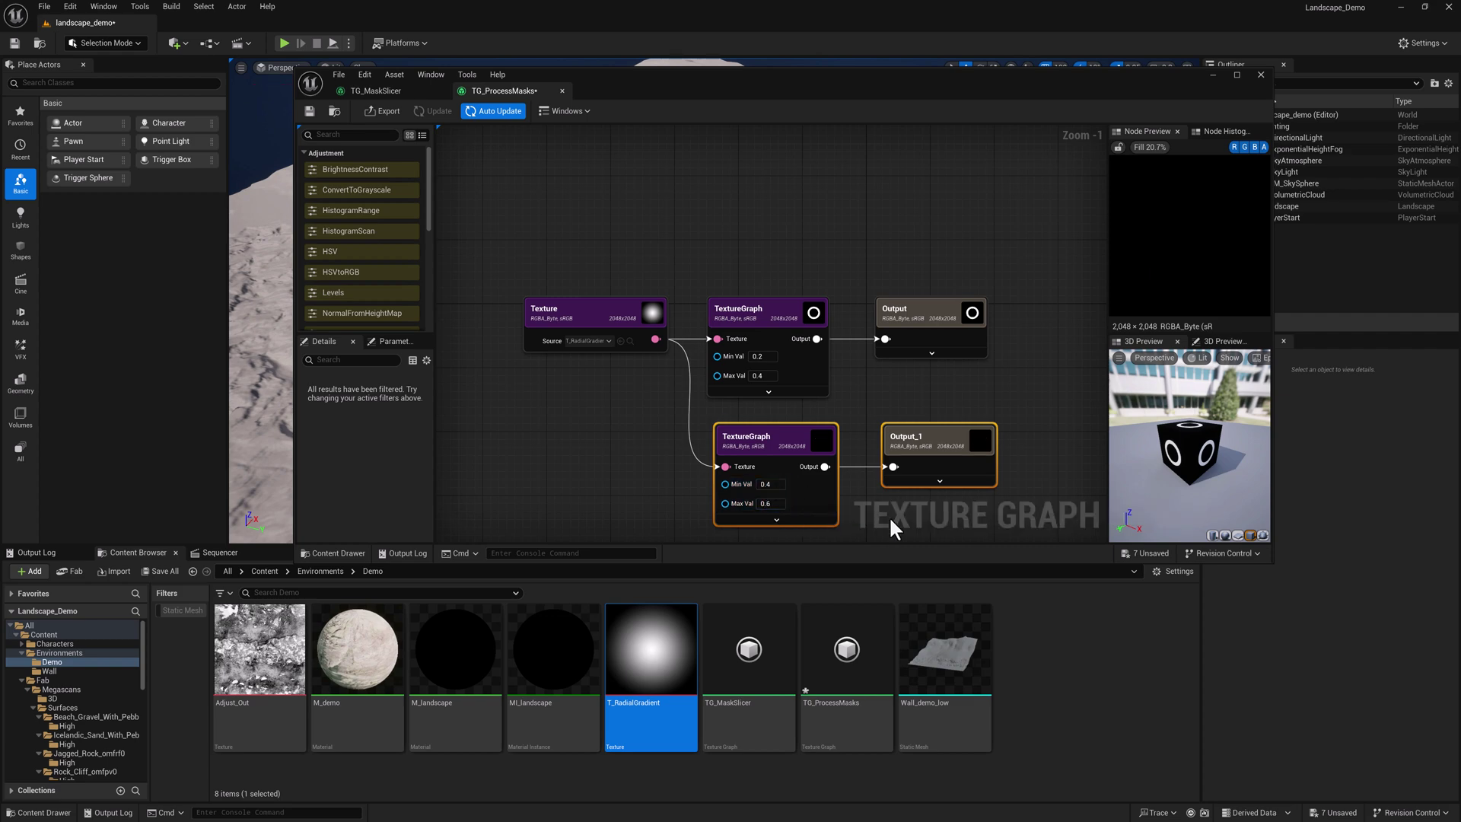
pyautogui.click(930, 437)
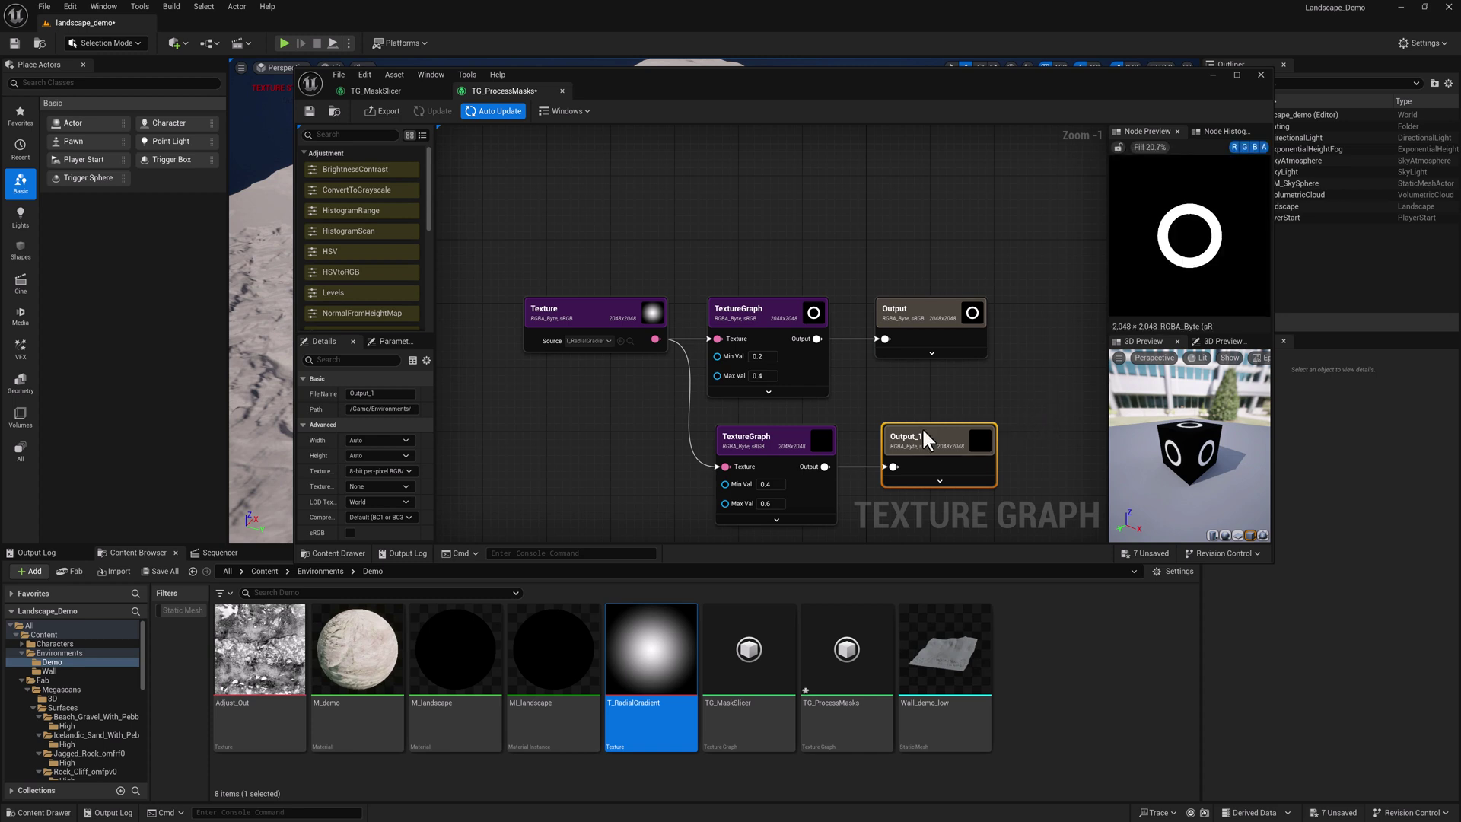
pyautogui.click(937, 317)
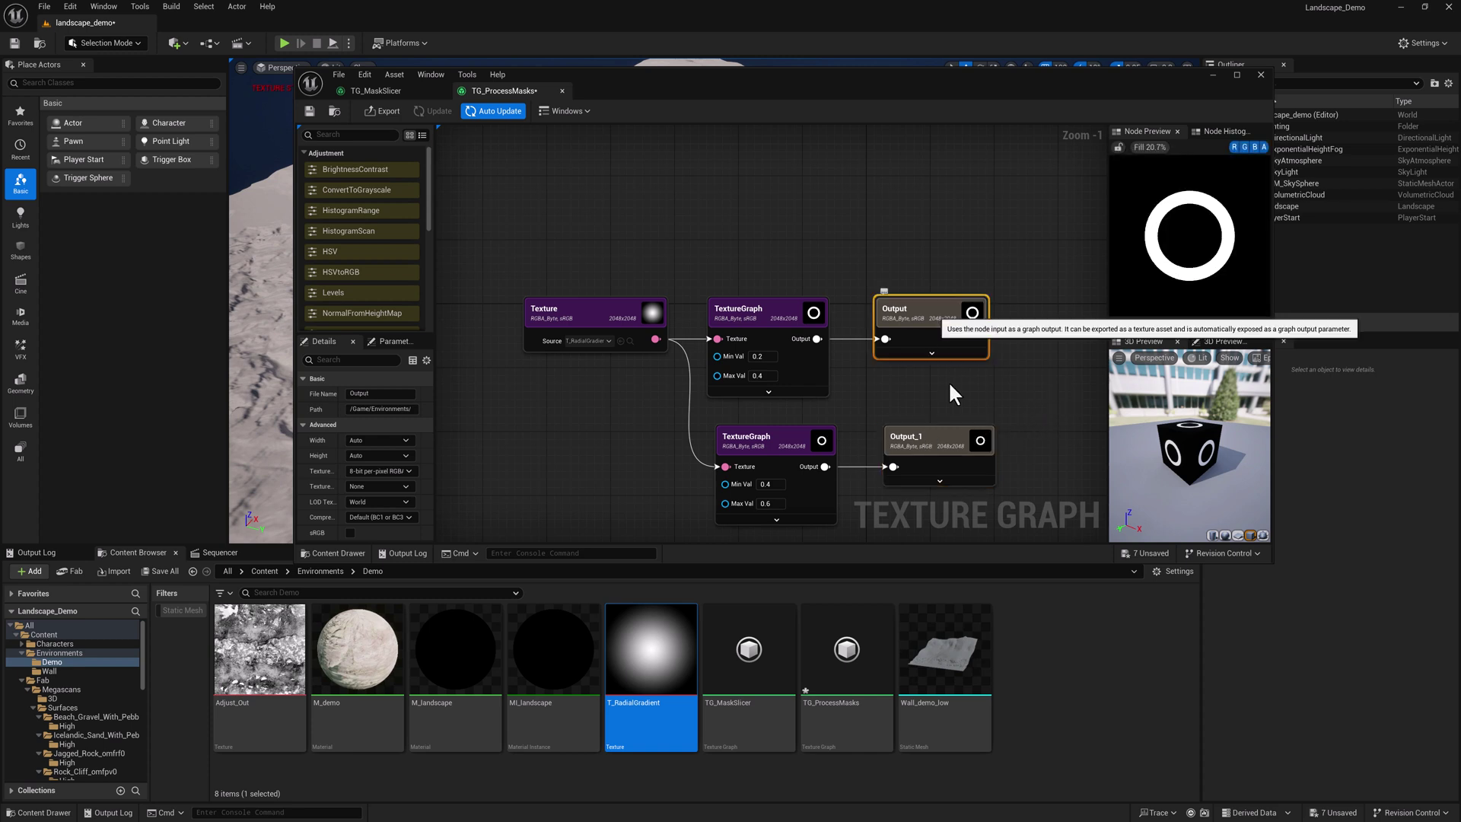
pyautogui.click(938, 439)
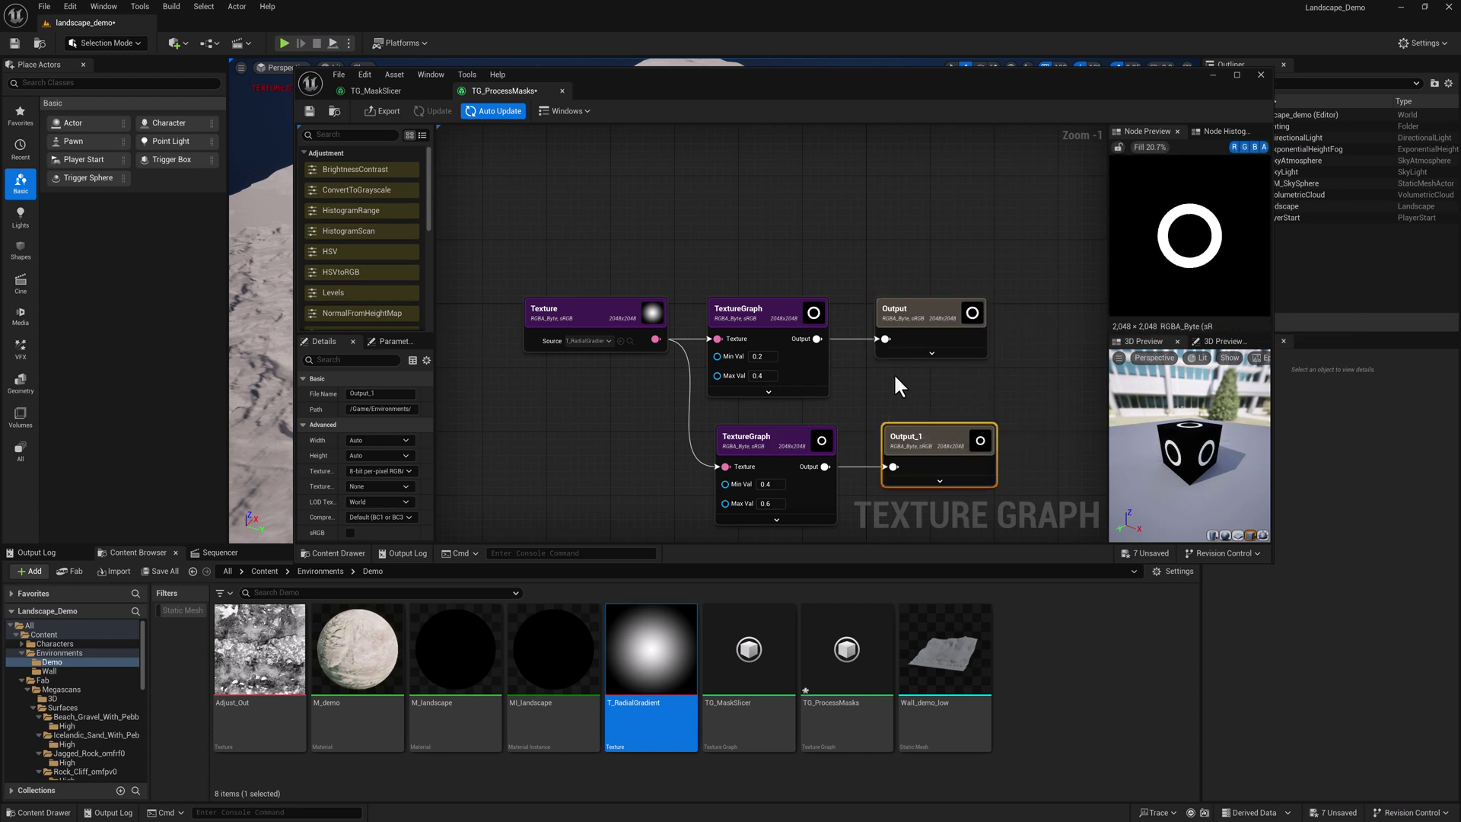
pyautogui.moveTo(894, 386); pyautogui.dragTo(863, 323, button='right')
pyautogui.moveTo(785, 351)
pyautogui.mouseDown()
pyautogui.moveTo(884, 373)
pyautogui.moveTo(872, 371)
pyautogui.mouseUp()
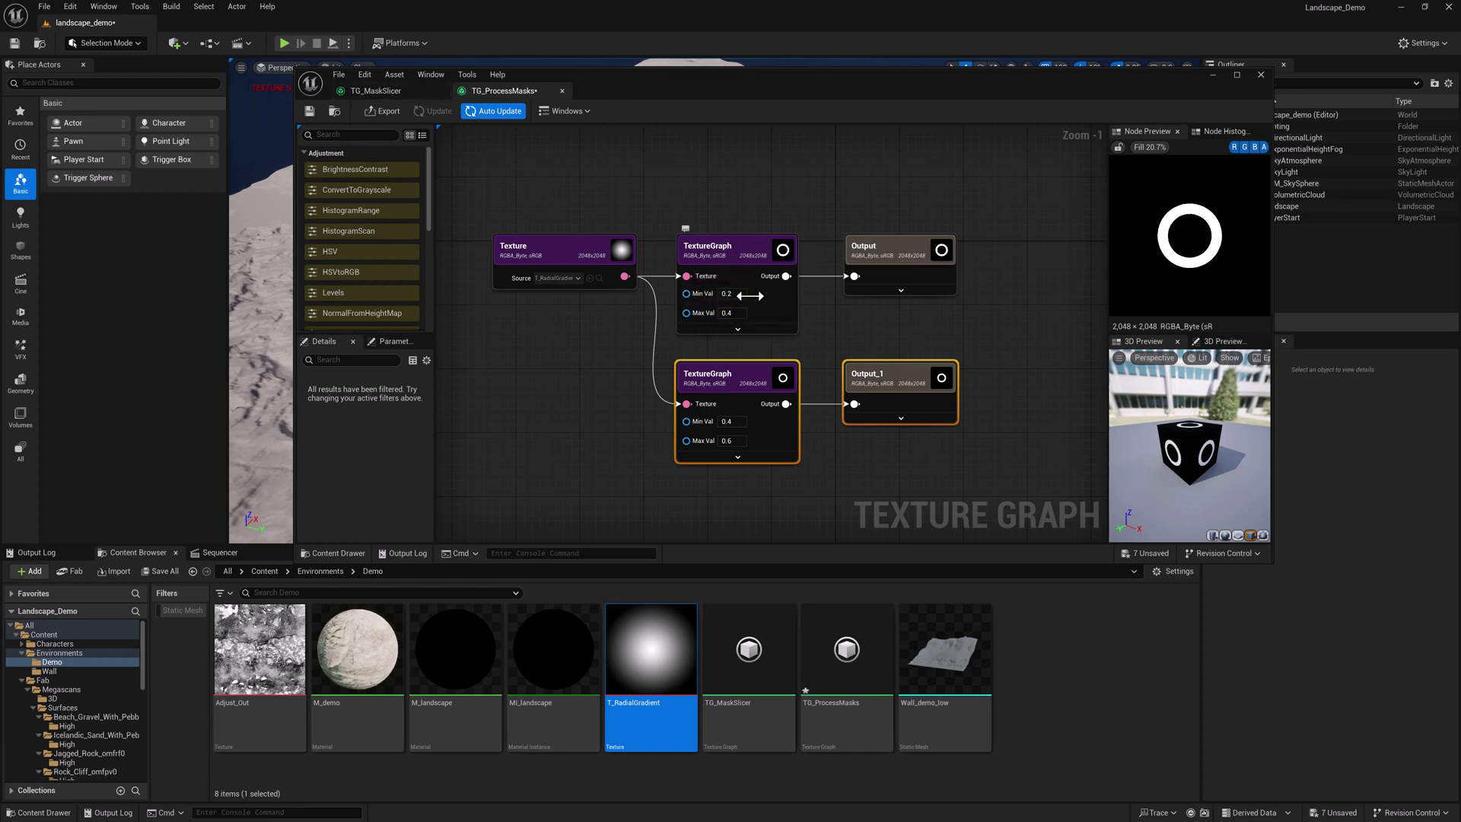
pyautogui.click(903, 368)
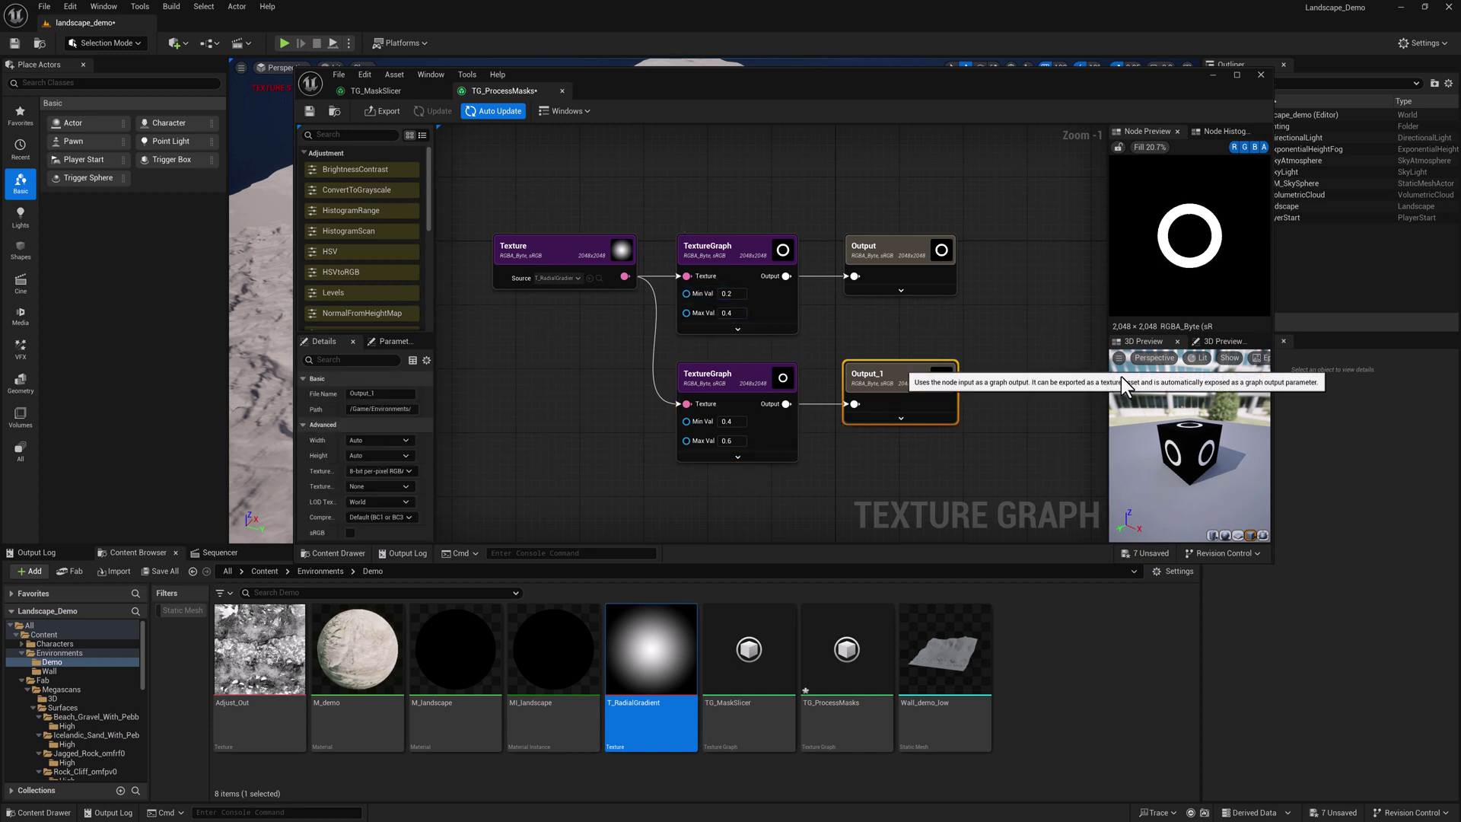
# Step: Save TG_ProcessMasks and export Output and Output_1 as textures
pyautogui.click(309, 109)
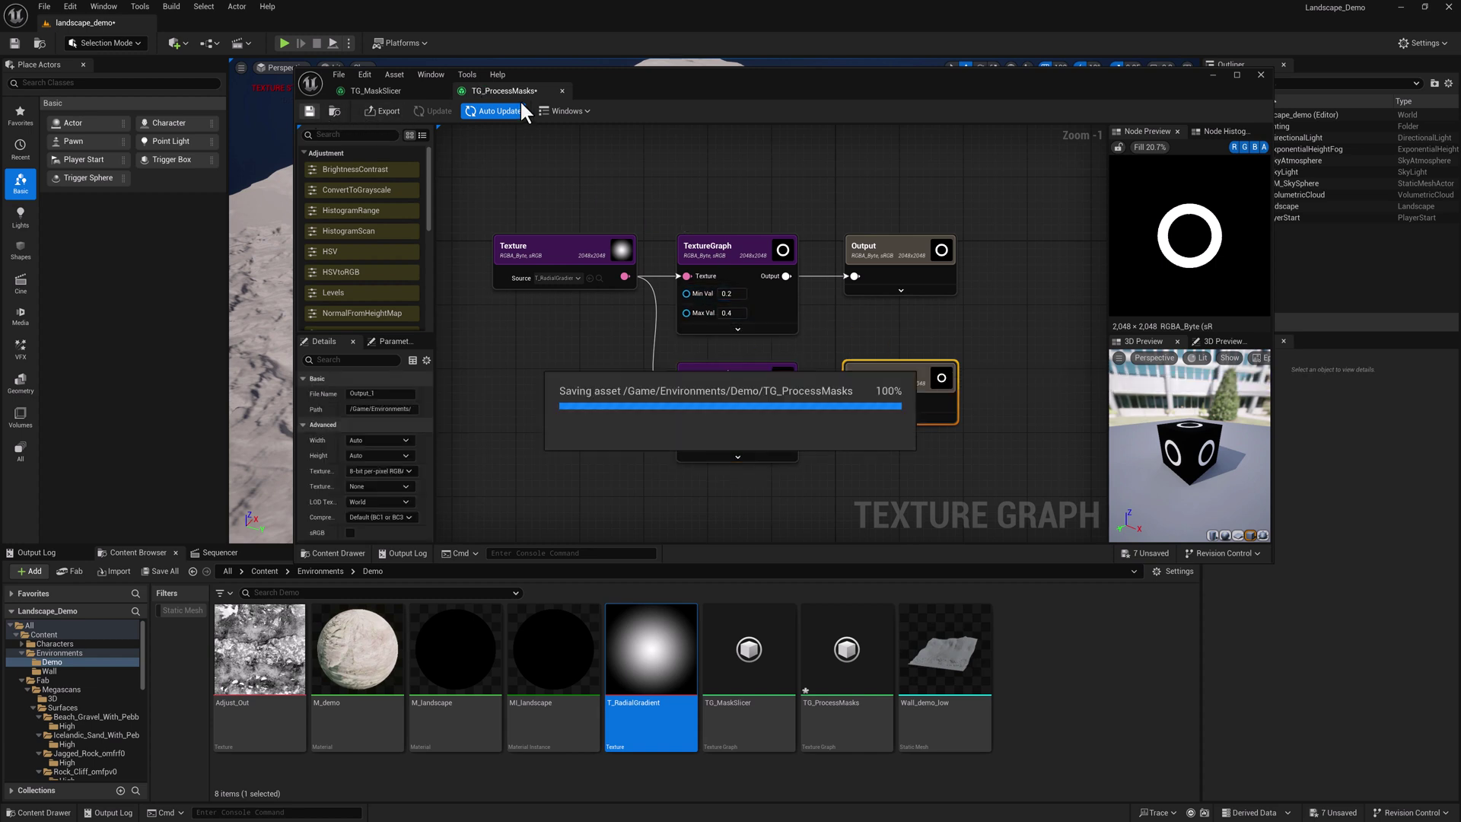
pyautogui.click(383, 113)
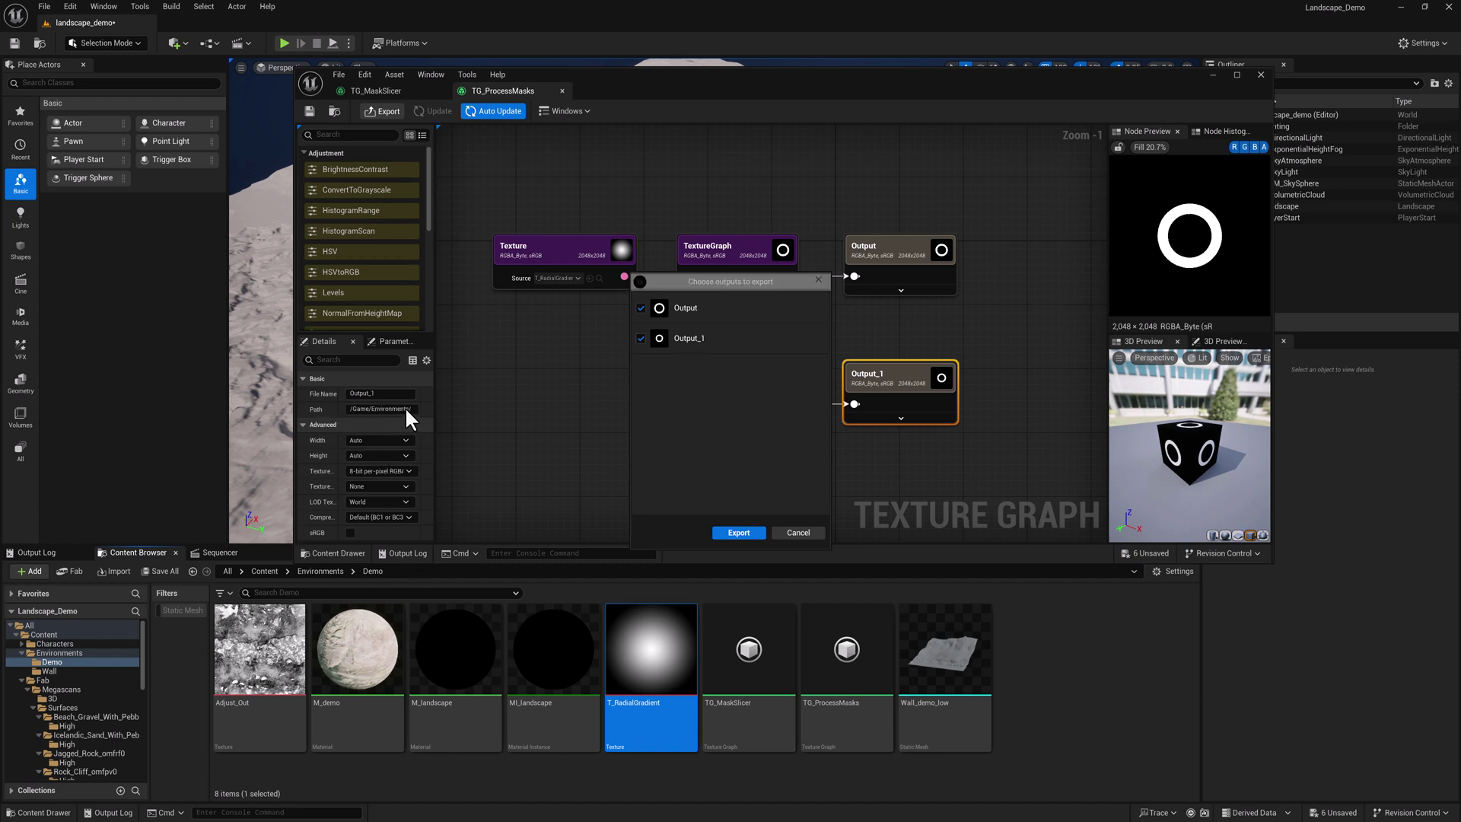
pyautogui.click(798, 530)
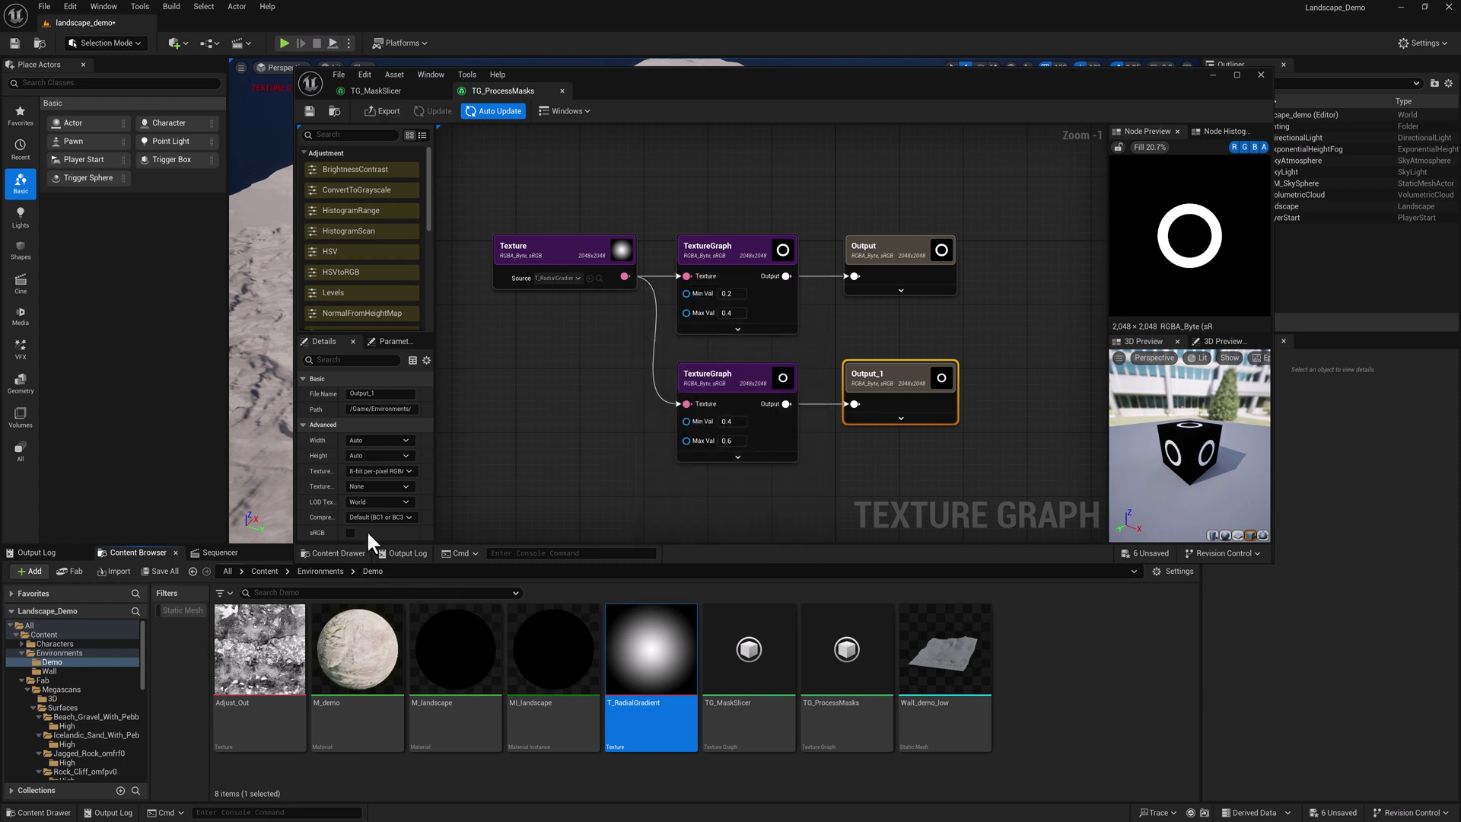
pyautogui.moveTo(365, 409); pyautogui.dragTo(531, 418)
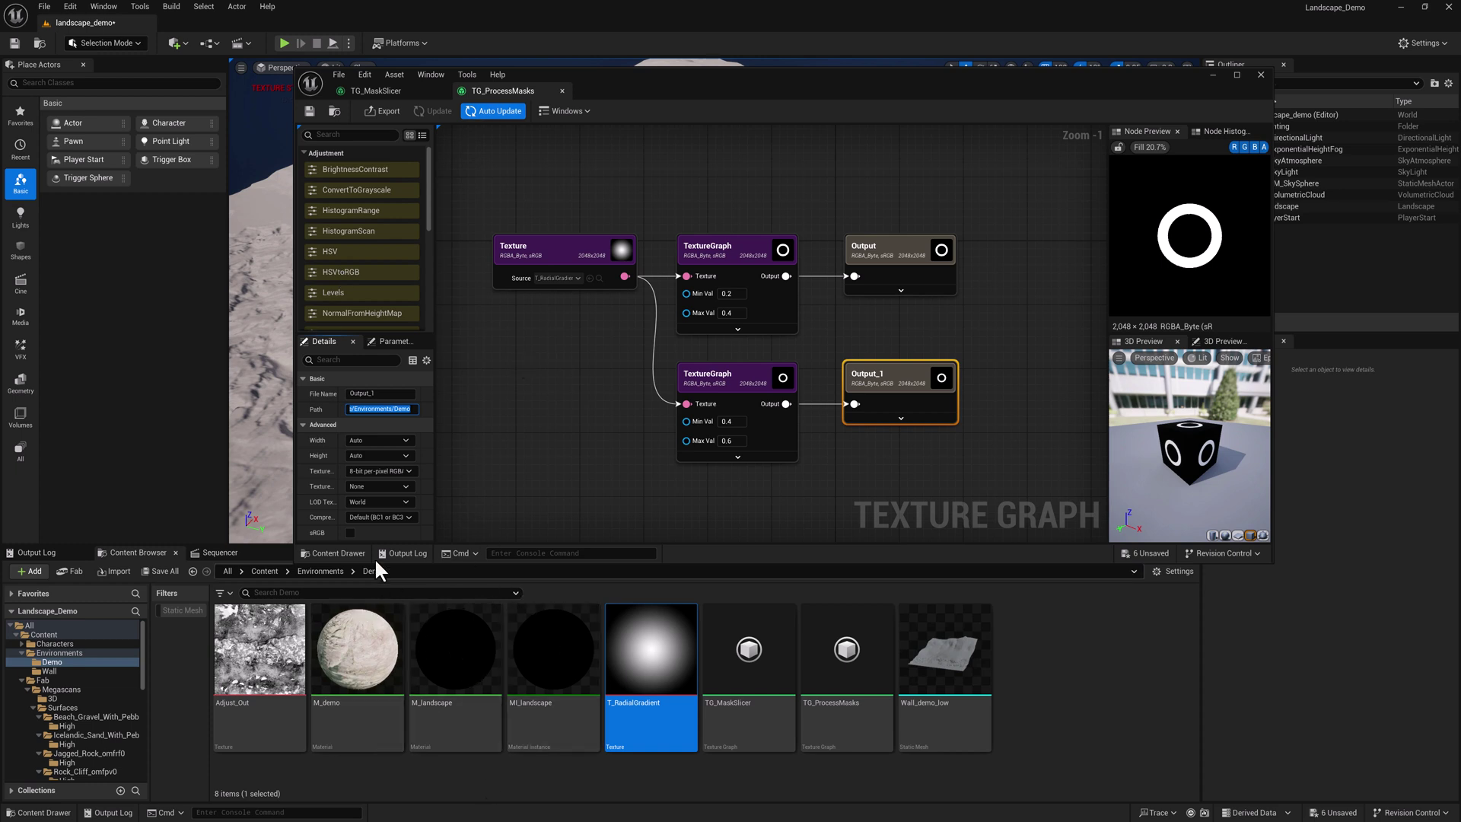
pyautogui.click(380, 111)
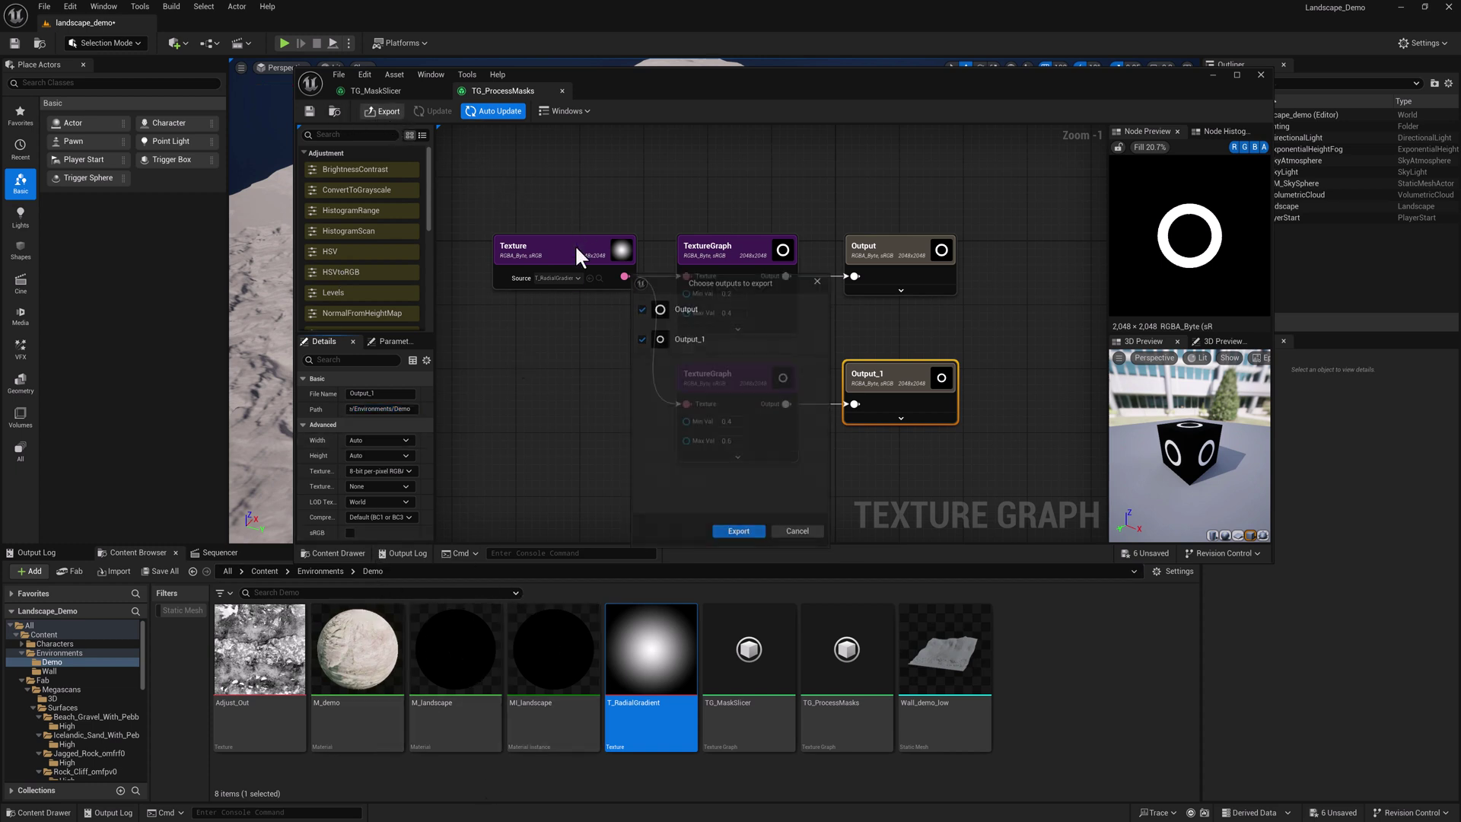
pyautogui.click(736, 533)
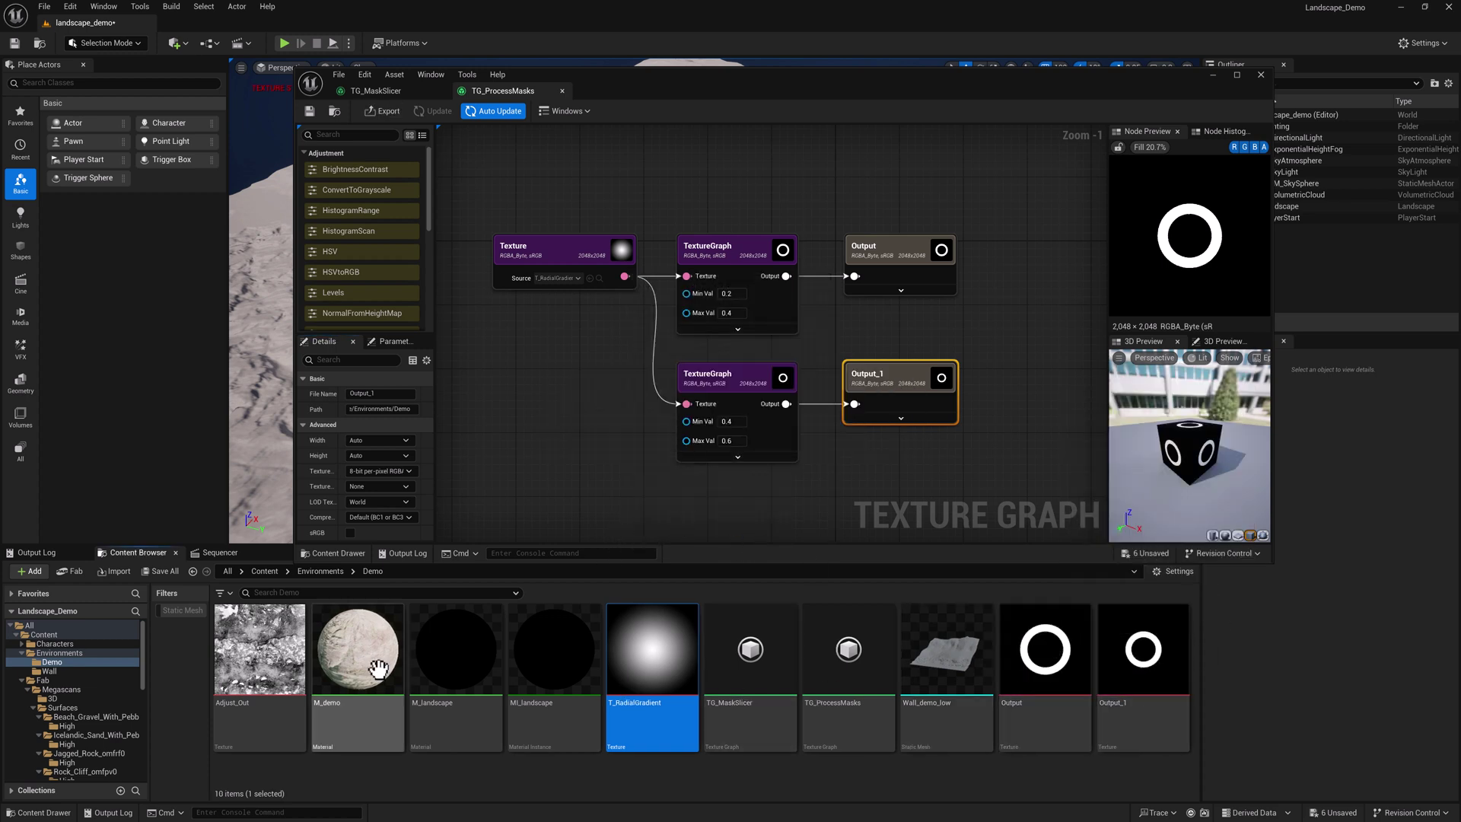
# Step: Delete the exported Output and Output_1 textures from the Demo folder
pyautogui.click(1131, 672)
pyautogui.click(1075, 681)
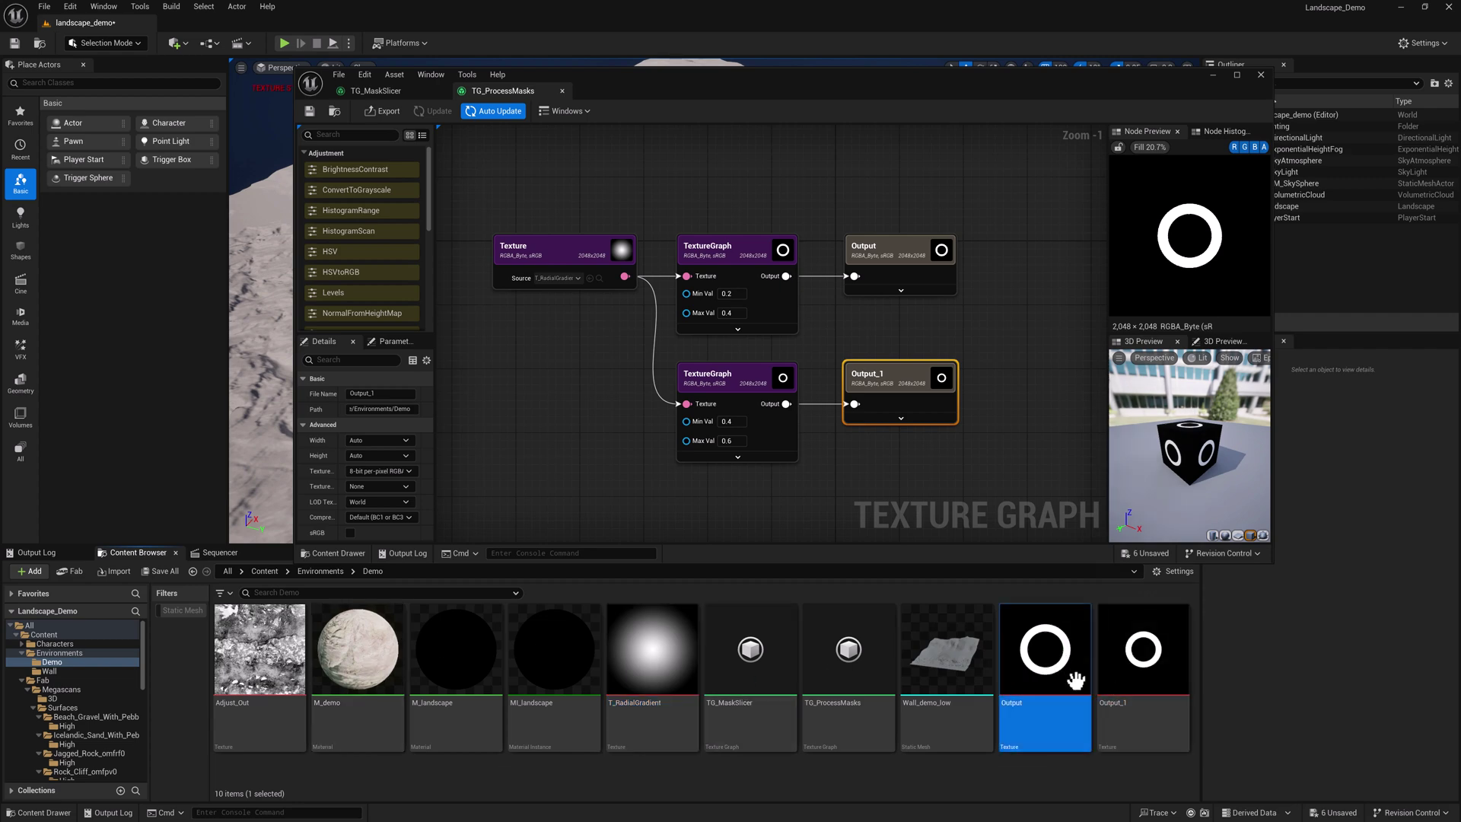
pyautogui.keyDown('ctrl'); pyautogui.click(1143, 732); pyautogui.keyUp('ctrl')
pyautogui.press('Delete')
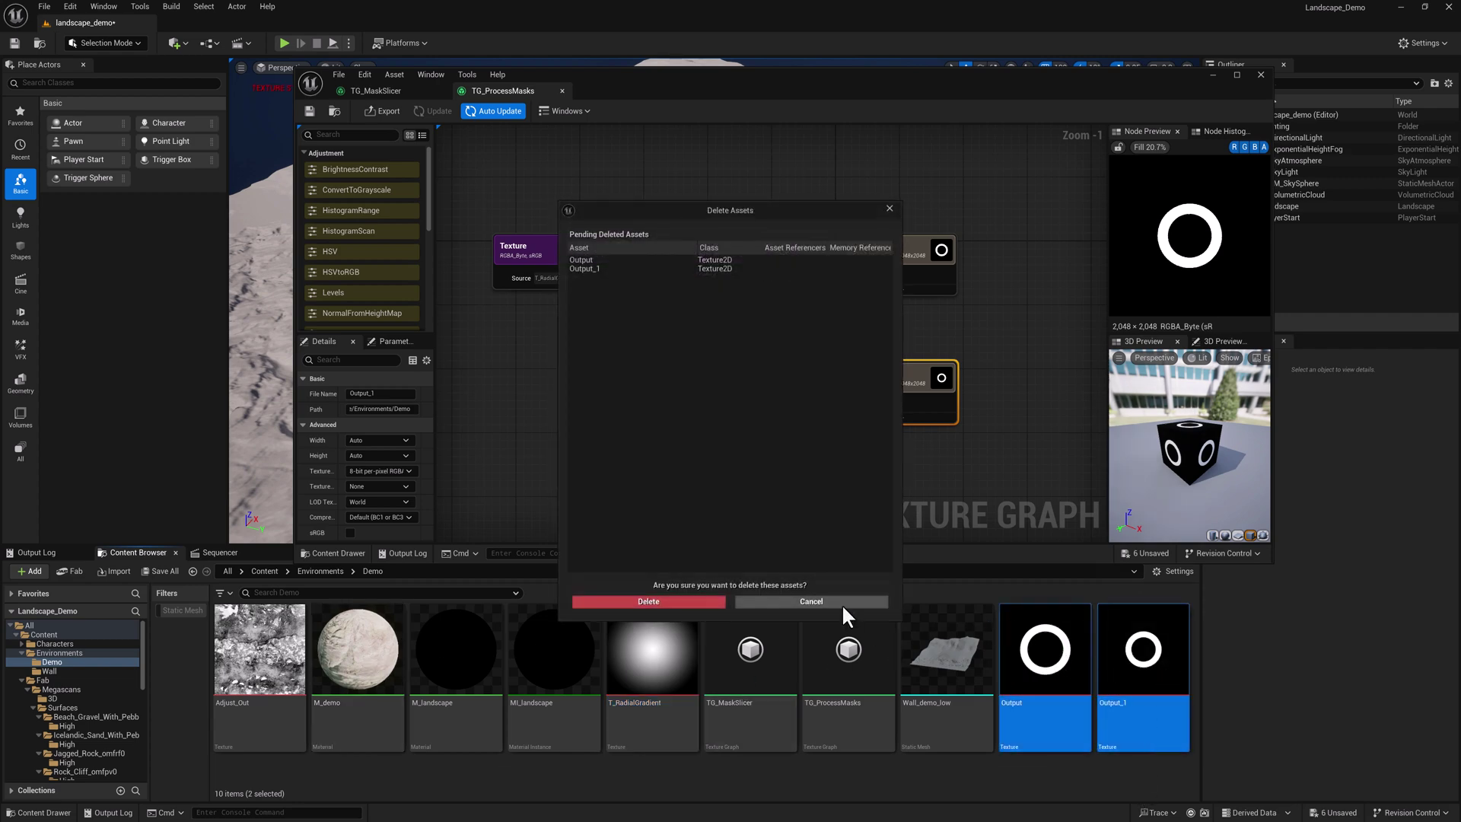
pyautogui.click(673, 604)
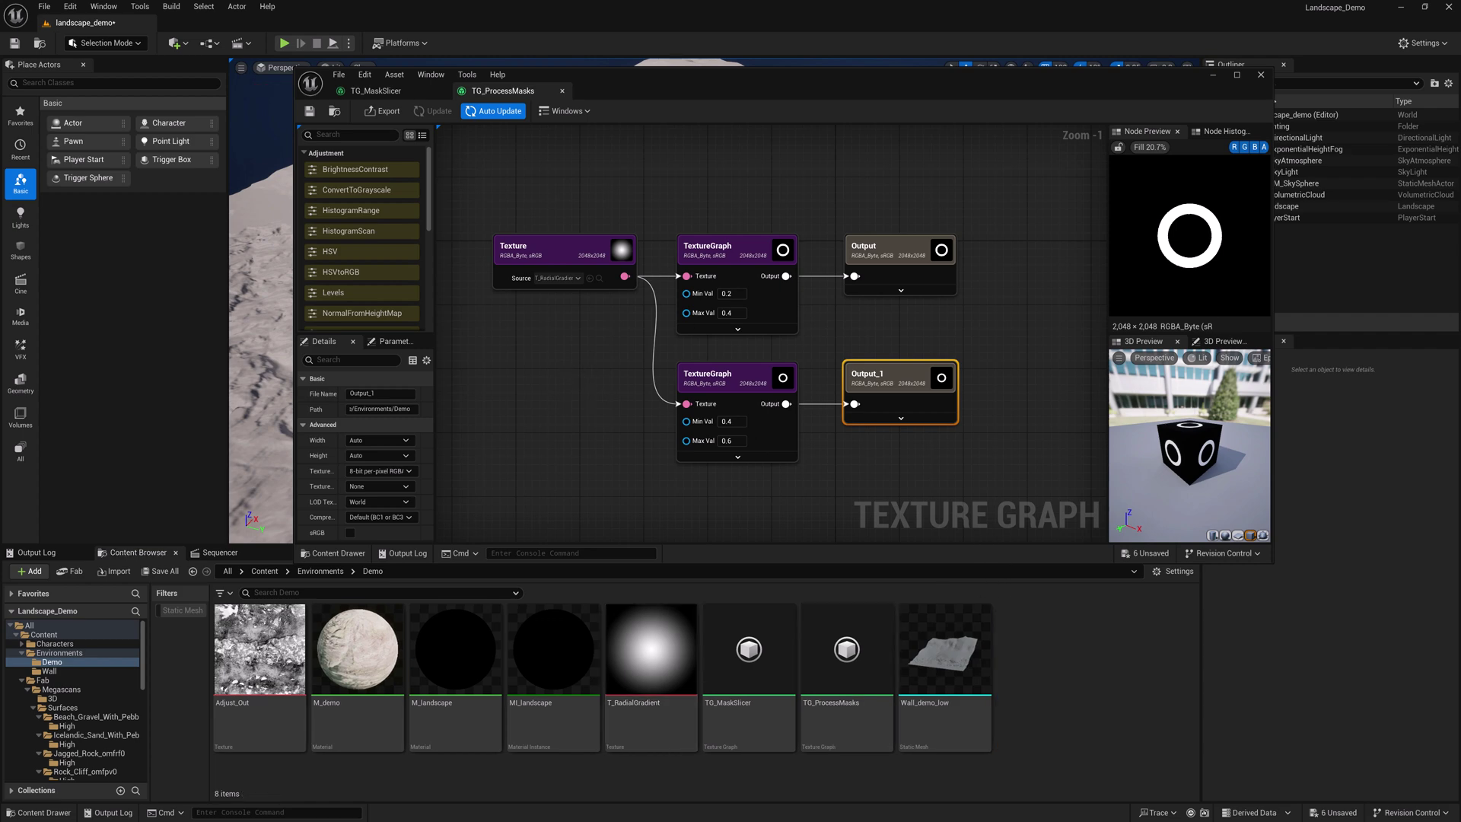
# Step: Add an Adjust_Out Texture node and feed it into both TextureGraph nodes
pyautogui.moveTo(581, 246); pyautogui.dragTo(613, 252, button='right')
pyautogui.moveTo(614, 252); pyautogui.dragTo(554, 257)
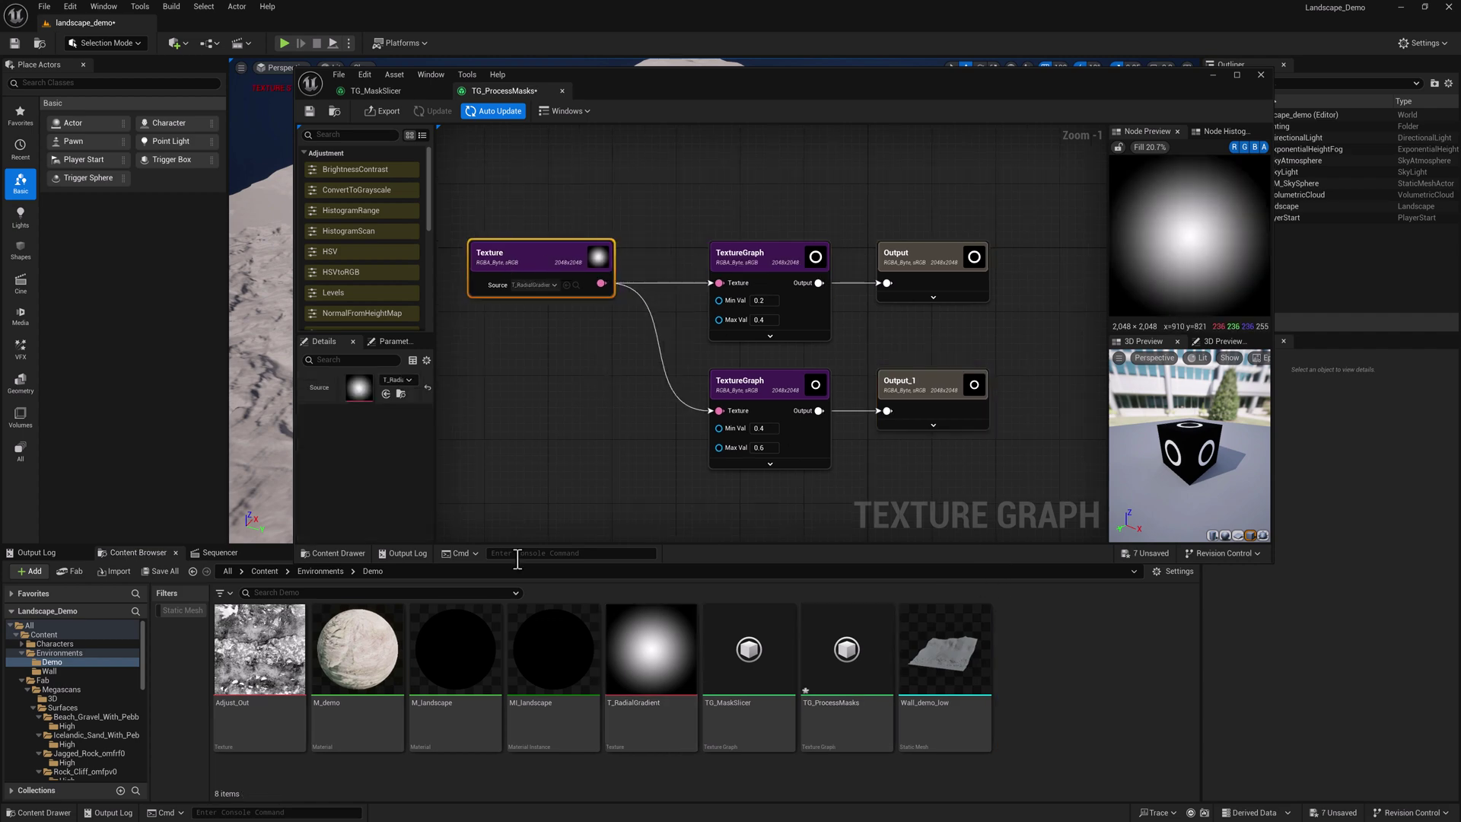
pyautogui.moveTo(259, 651)
pyautogui.mouseDown()
pyautogui.moveTo(622, 384)
pyautogui.moveTo(554, 344)
pyautogui.moveTo(581, 372)
pyautogui.mouseUp()
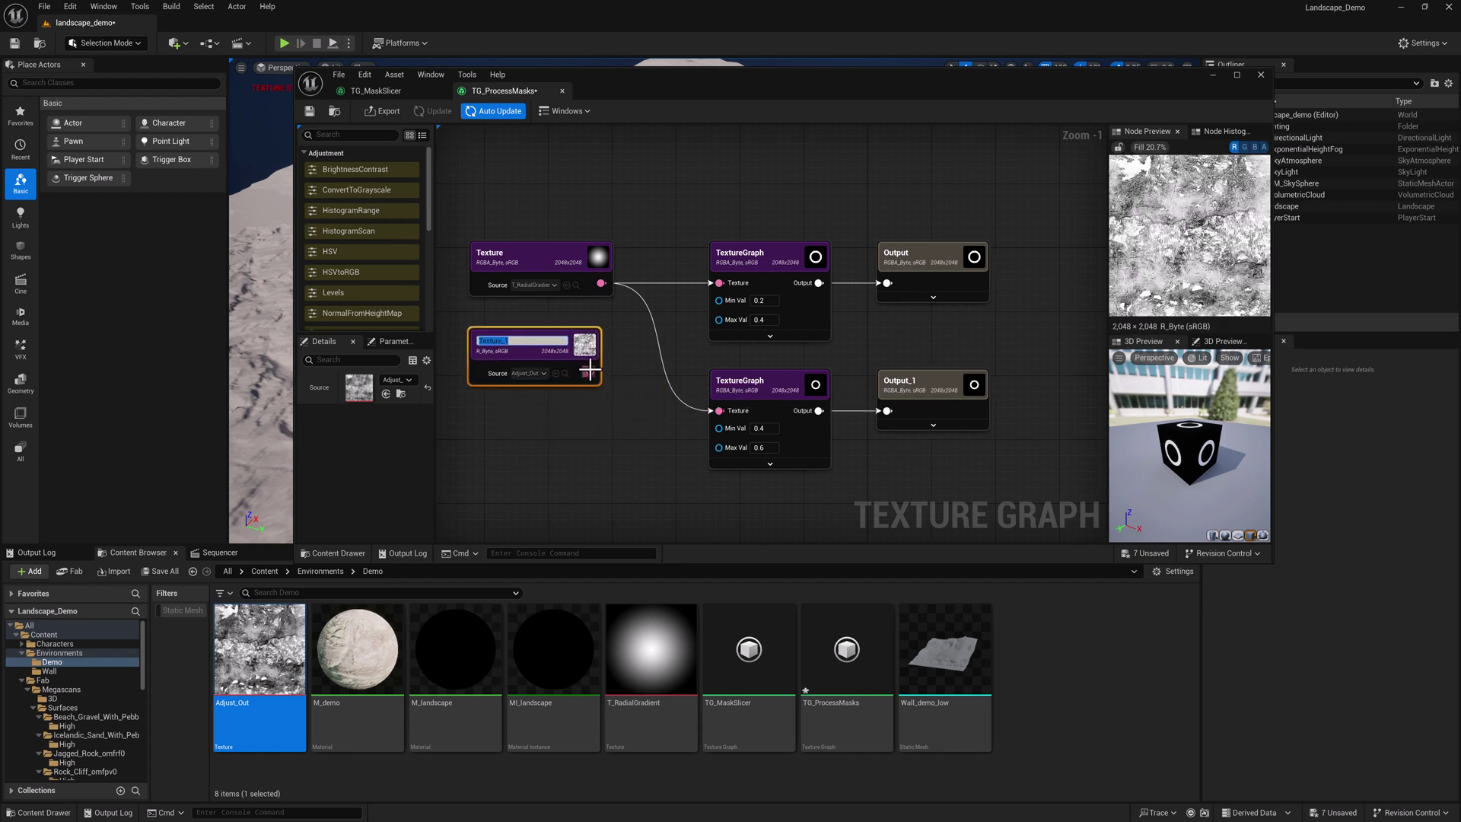
pyautogui.click(617, 351)
pyautogui.moveTo(723, 282); pyautogui.dragTo(588, 371)
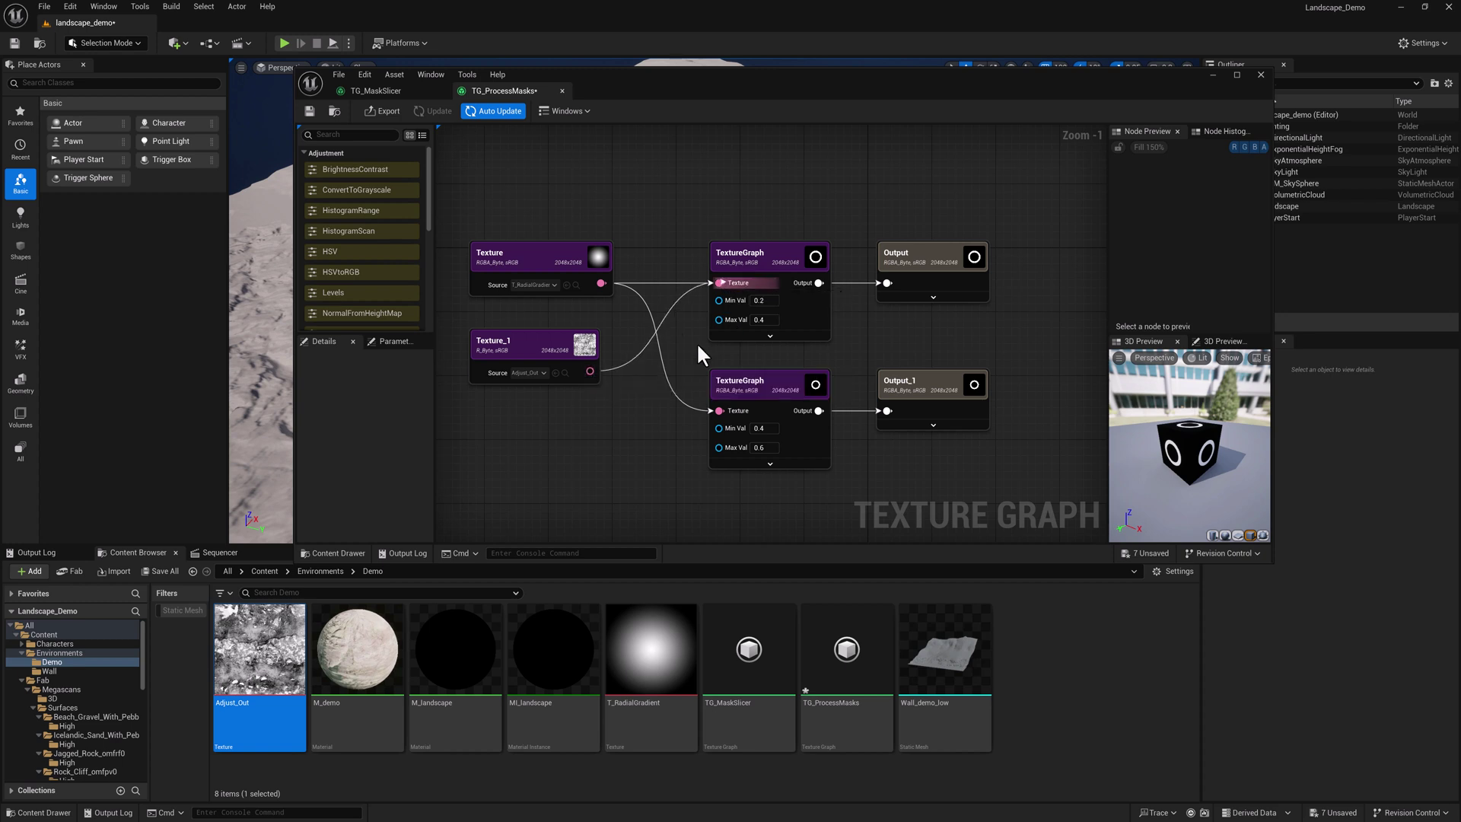
pyautogui.moveTo(712, 404); pyautogui.dragTo(714, 407)
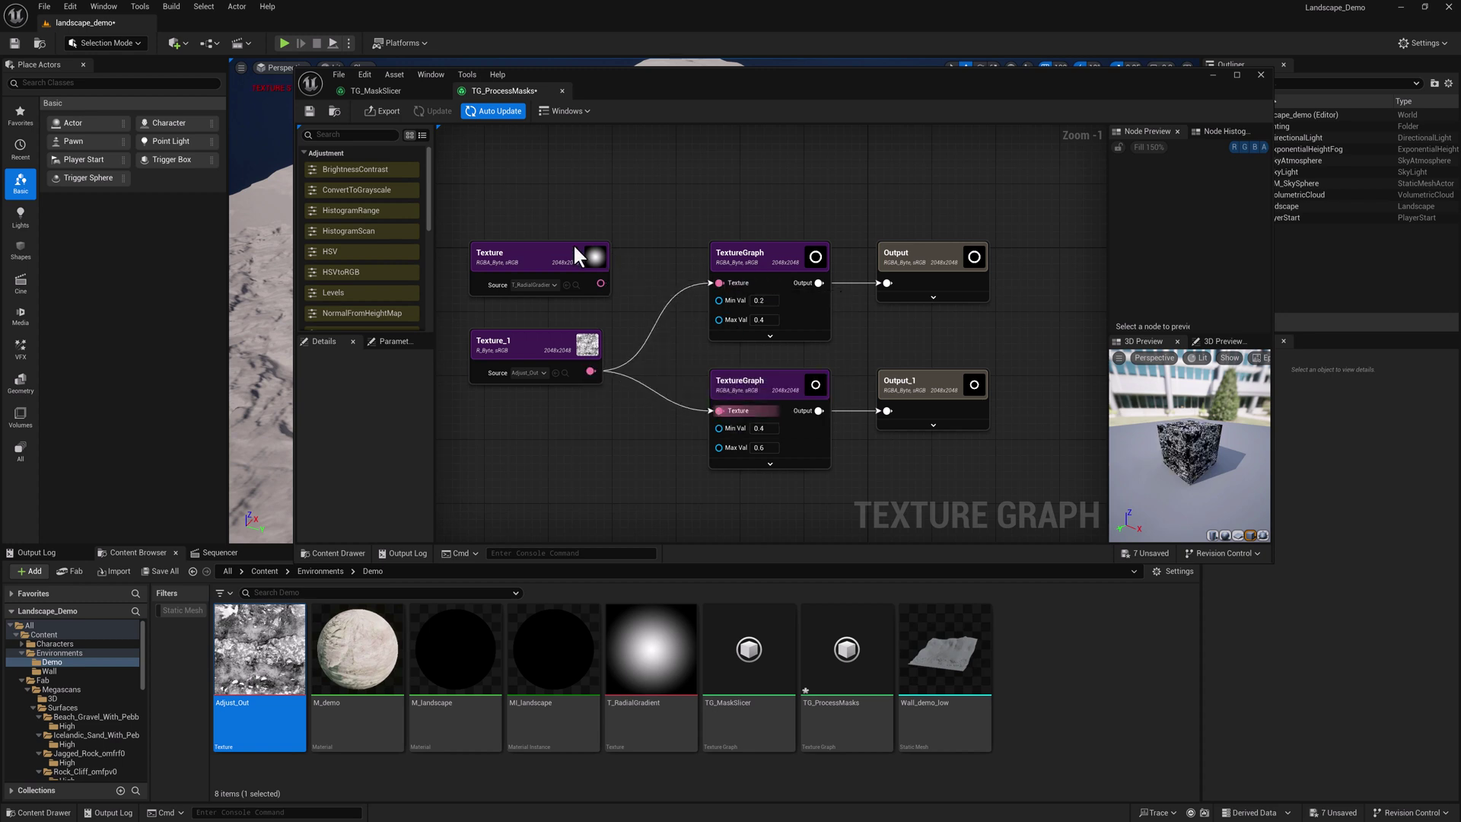
# Step: Delete the unused gradient Texture node and preview the Output and Output_1 masks
pyautogui.click(539, 253)
pyautogui.press('Delete')
pyautogui.moveTo(520, 342); pyautogui.dragTo(520, 335)
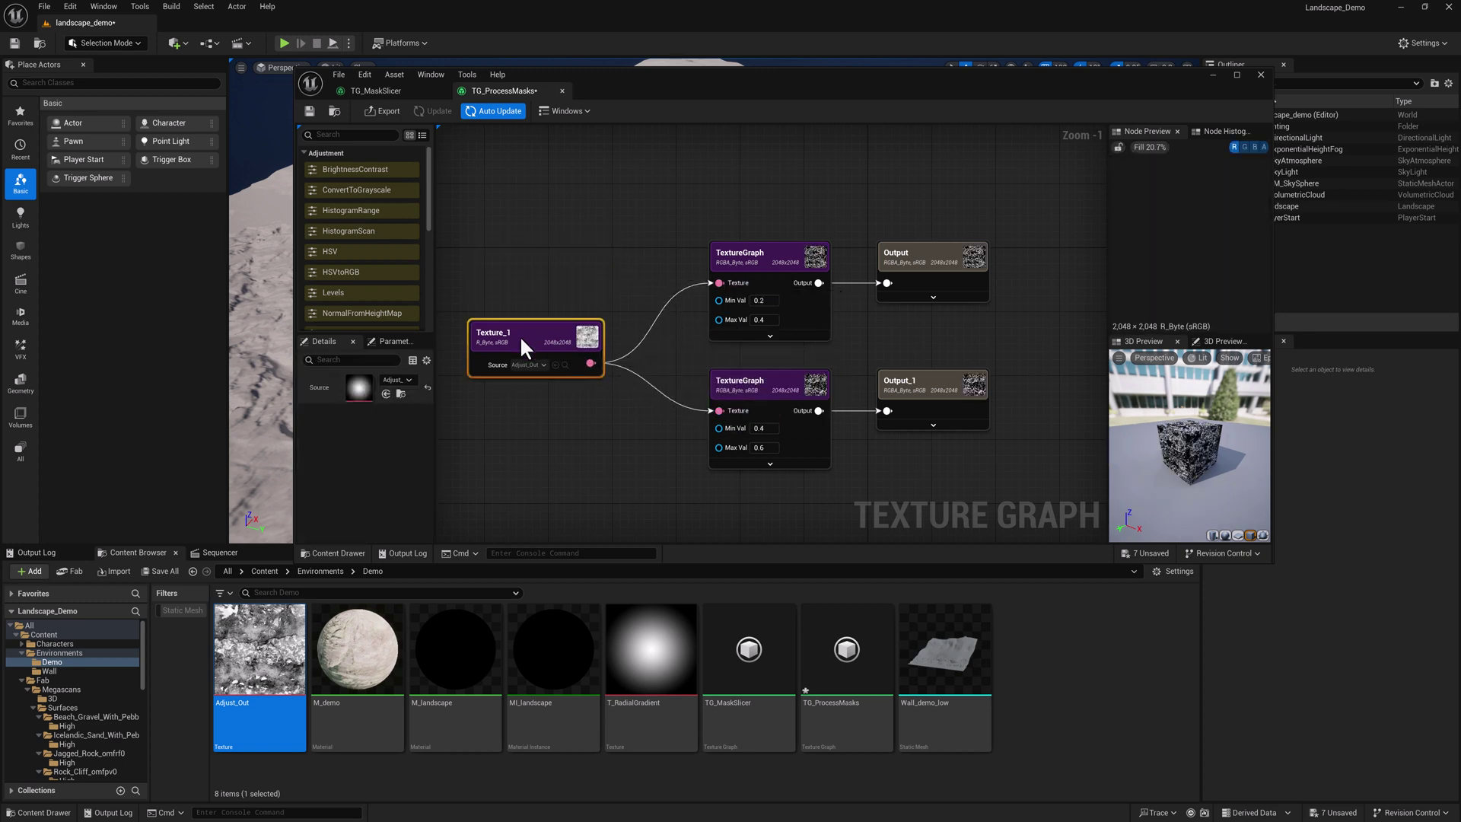
pyautogui.click(928, 258)
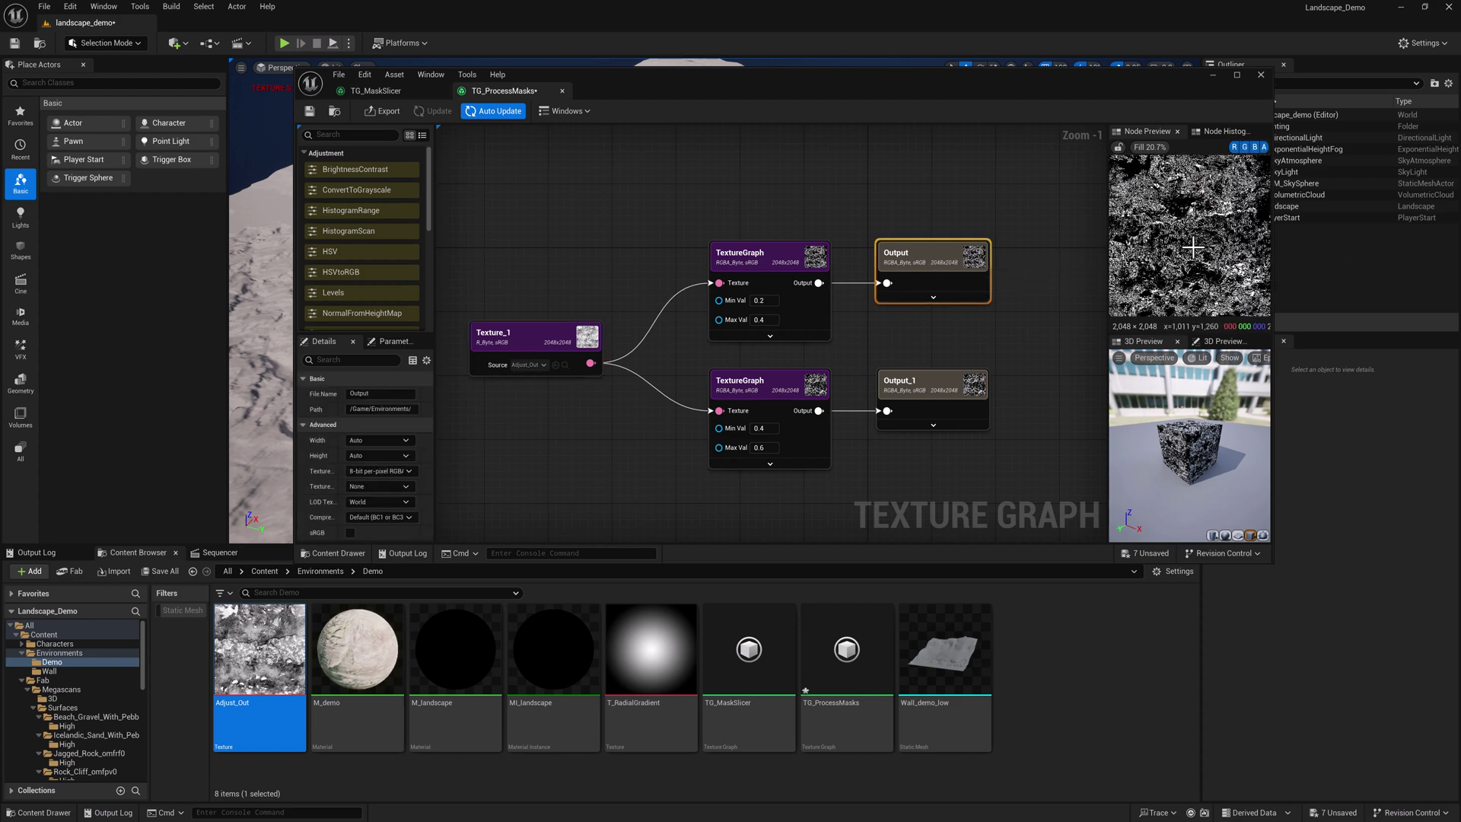
pyautogui.scroll(5, 1194, 245)
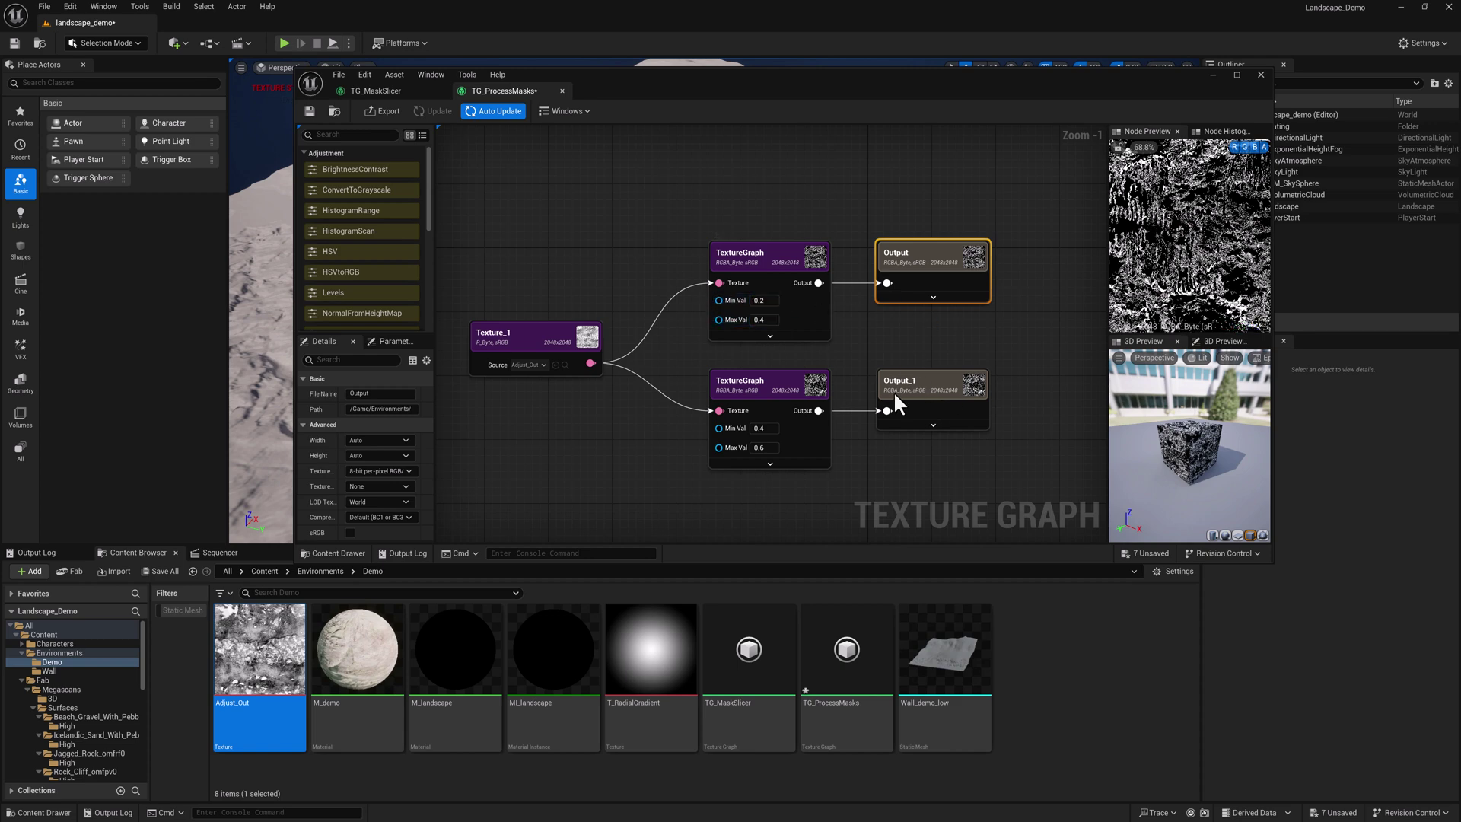
pyautogui.click(929, 377)
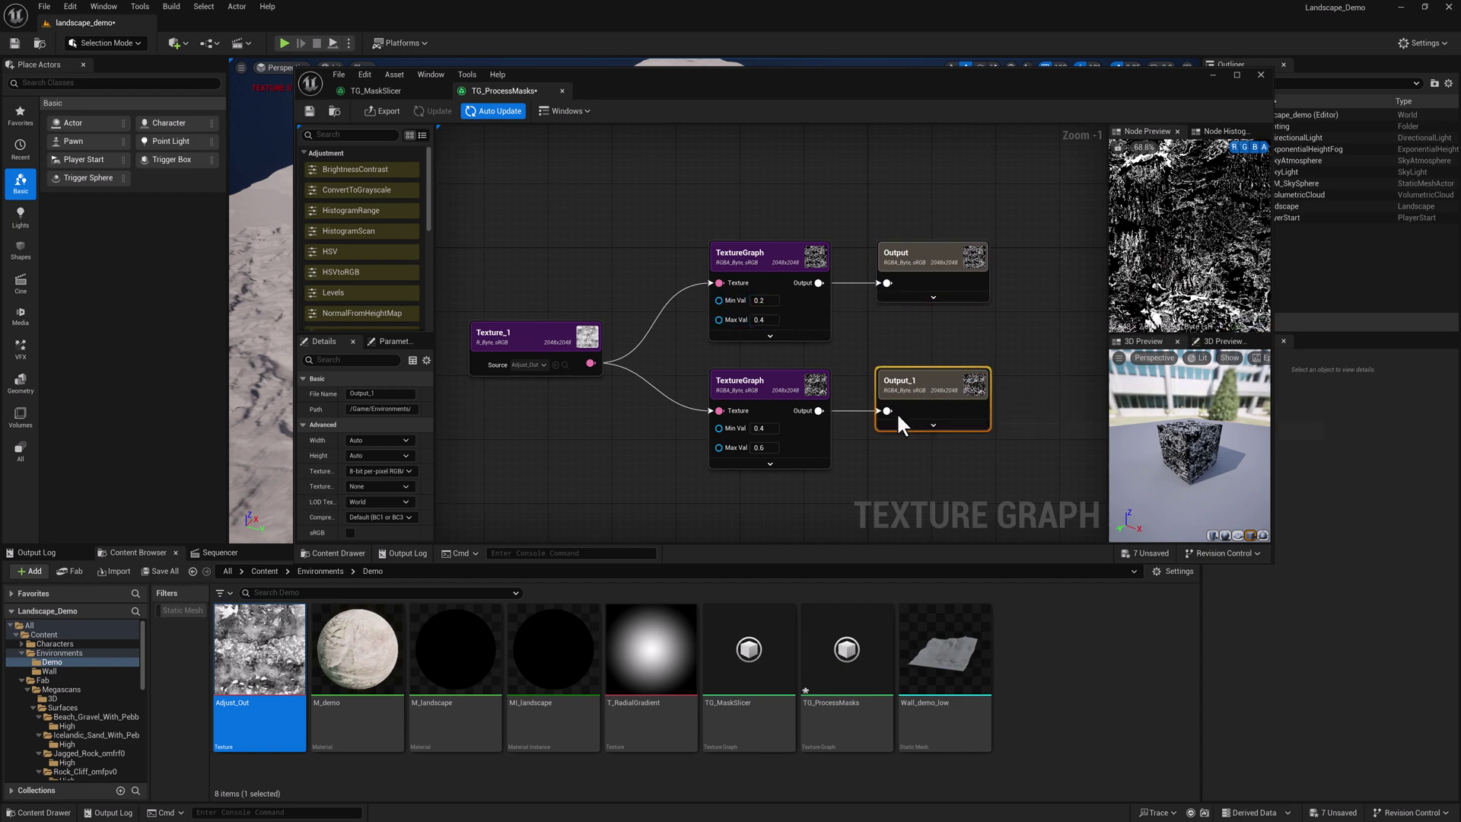
pyautogui.scroll(3, 1161, 261)
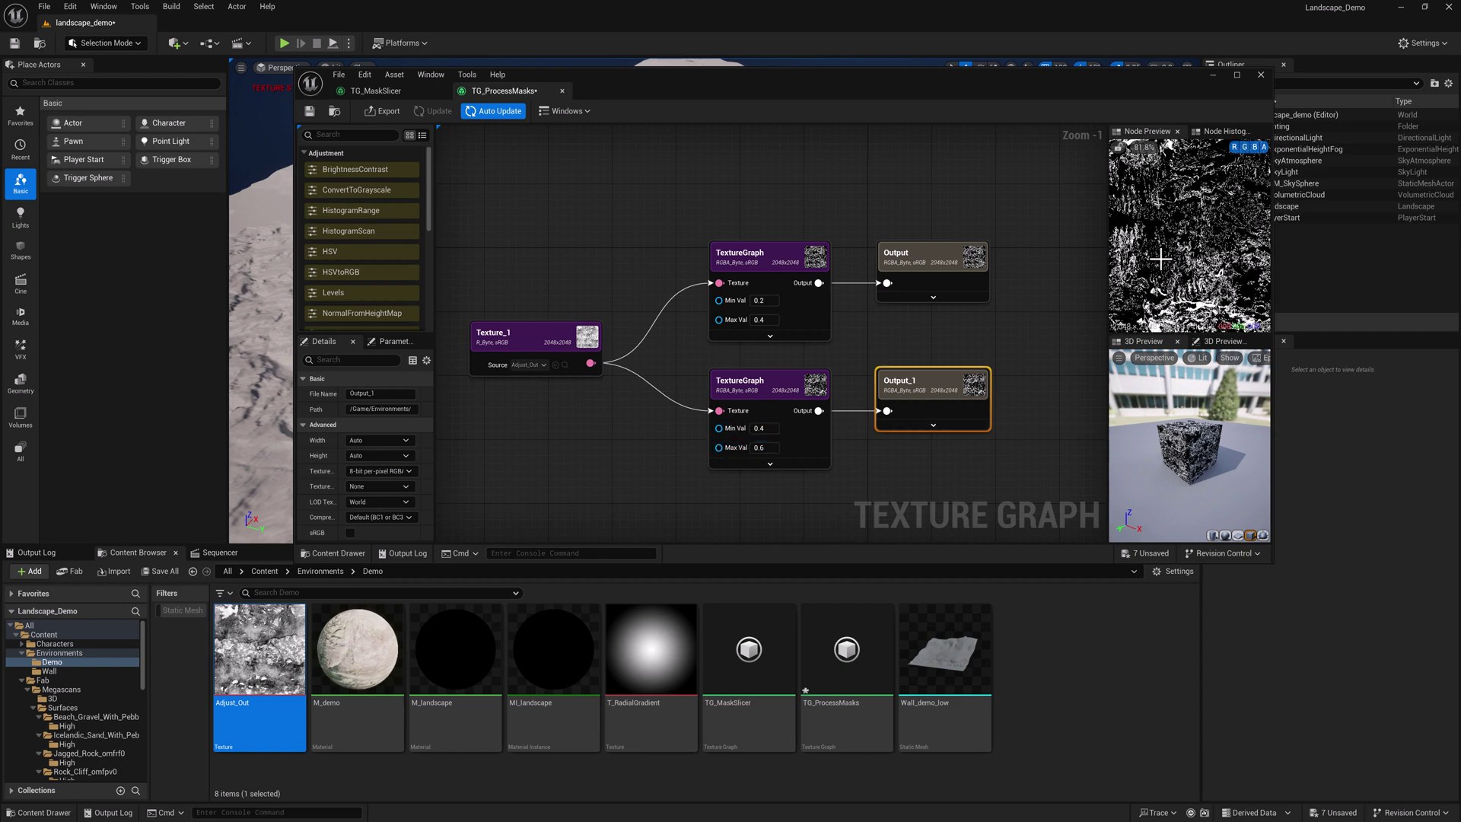
pyautogui.scroll(3, 1161, 260)
pyautogui.scroll(2, 1162, 261)
pyautogui.scroll(4, 1161, 260)
pyautogui.scroll(4, 1161, 261)
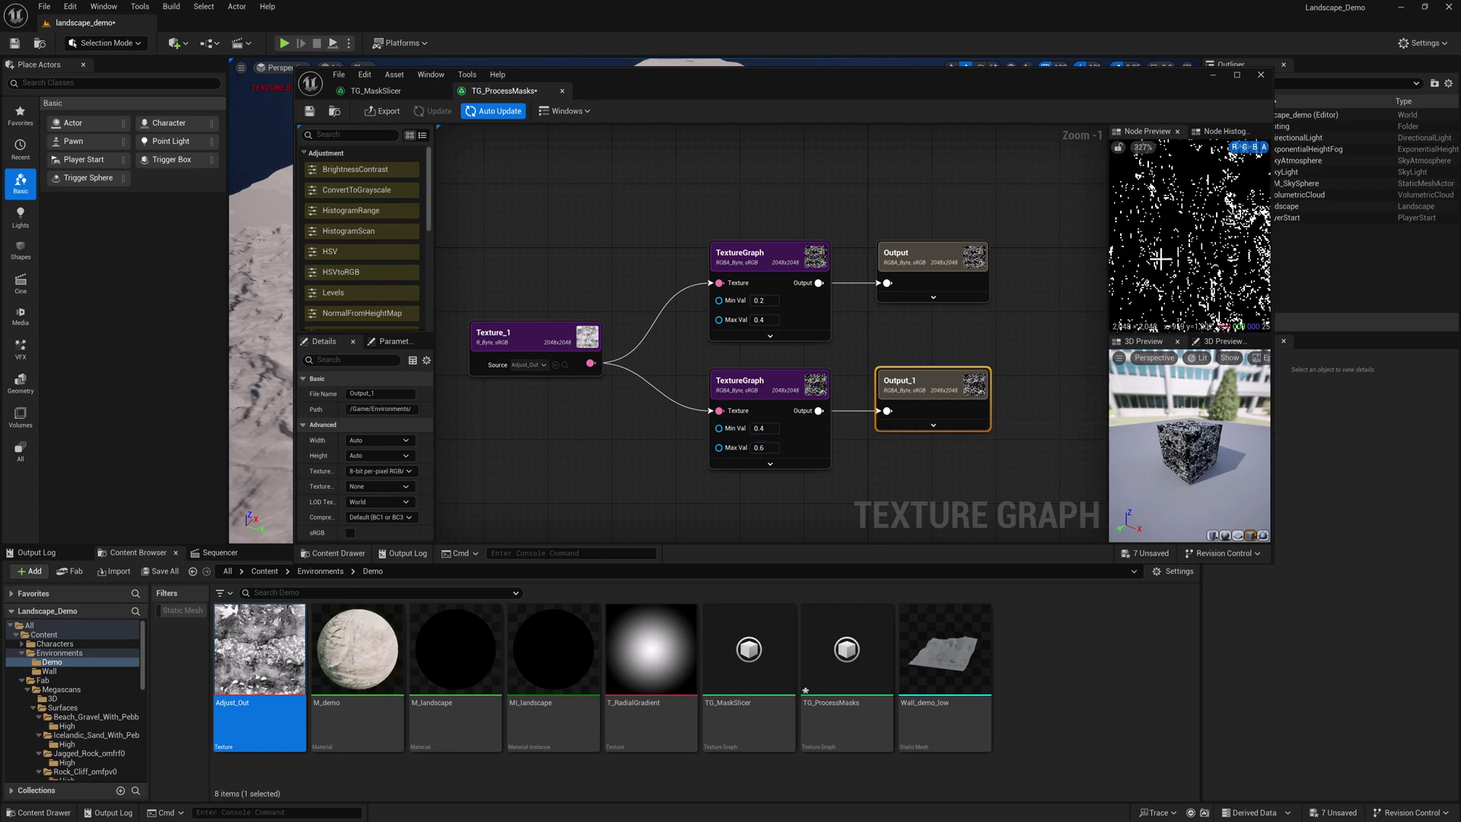
pyautogui.scroll(4, 1178, 204)
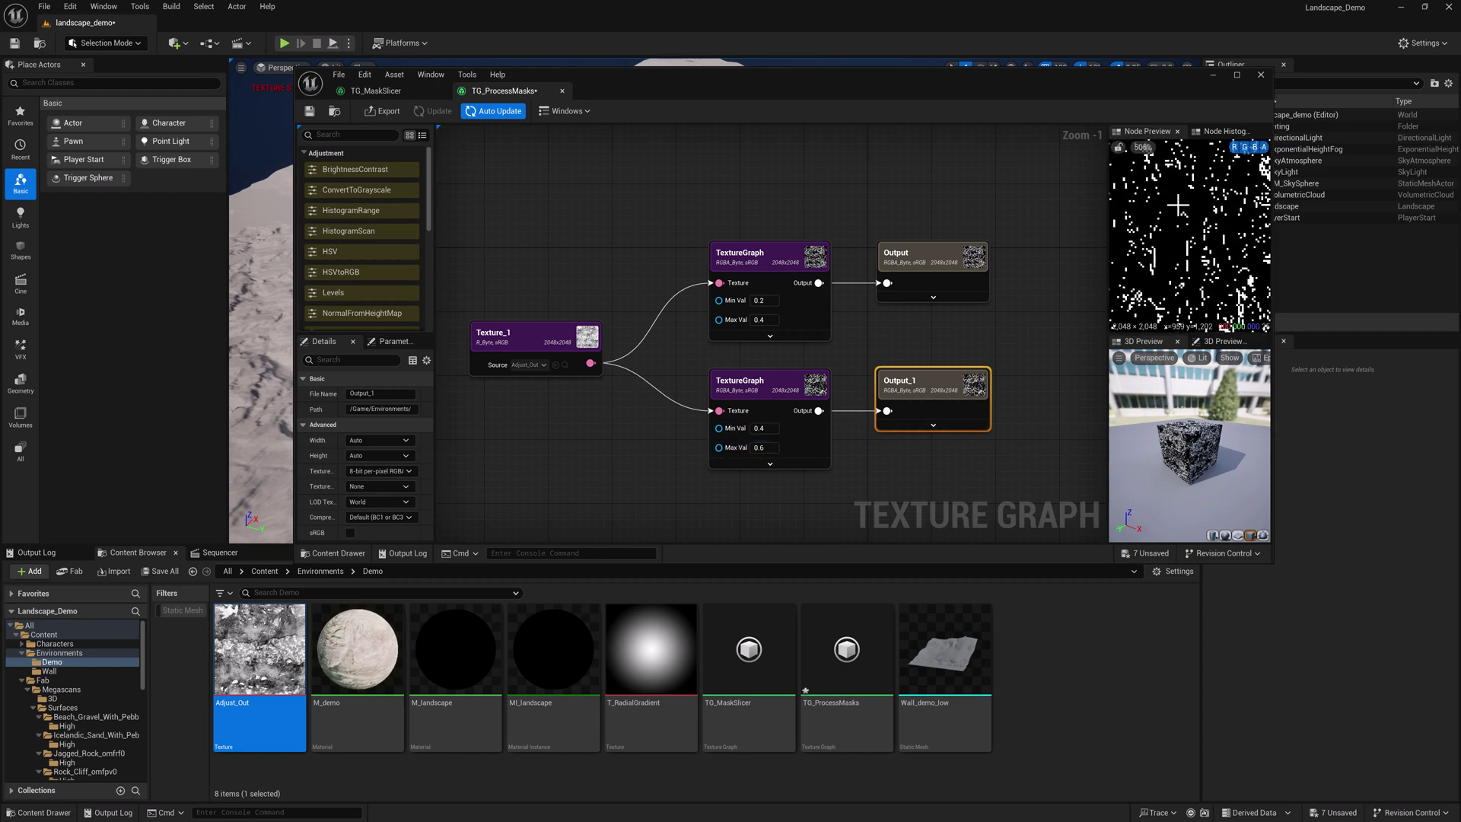
# Step: Open TG_MaskSlicer, shift the final nodes right, and add a Blur node
pyautogui.doubleClick(764, 251)
pyautogui.moveTo(980, 237); pyautogui.dragTo(948, 228, button='right')
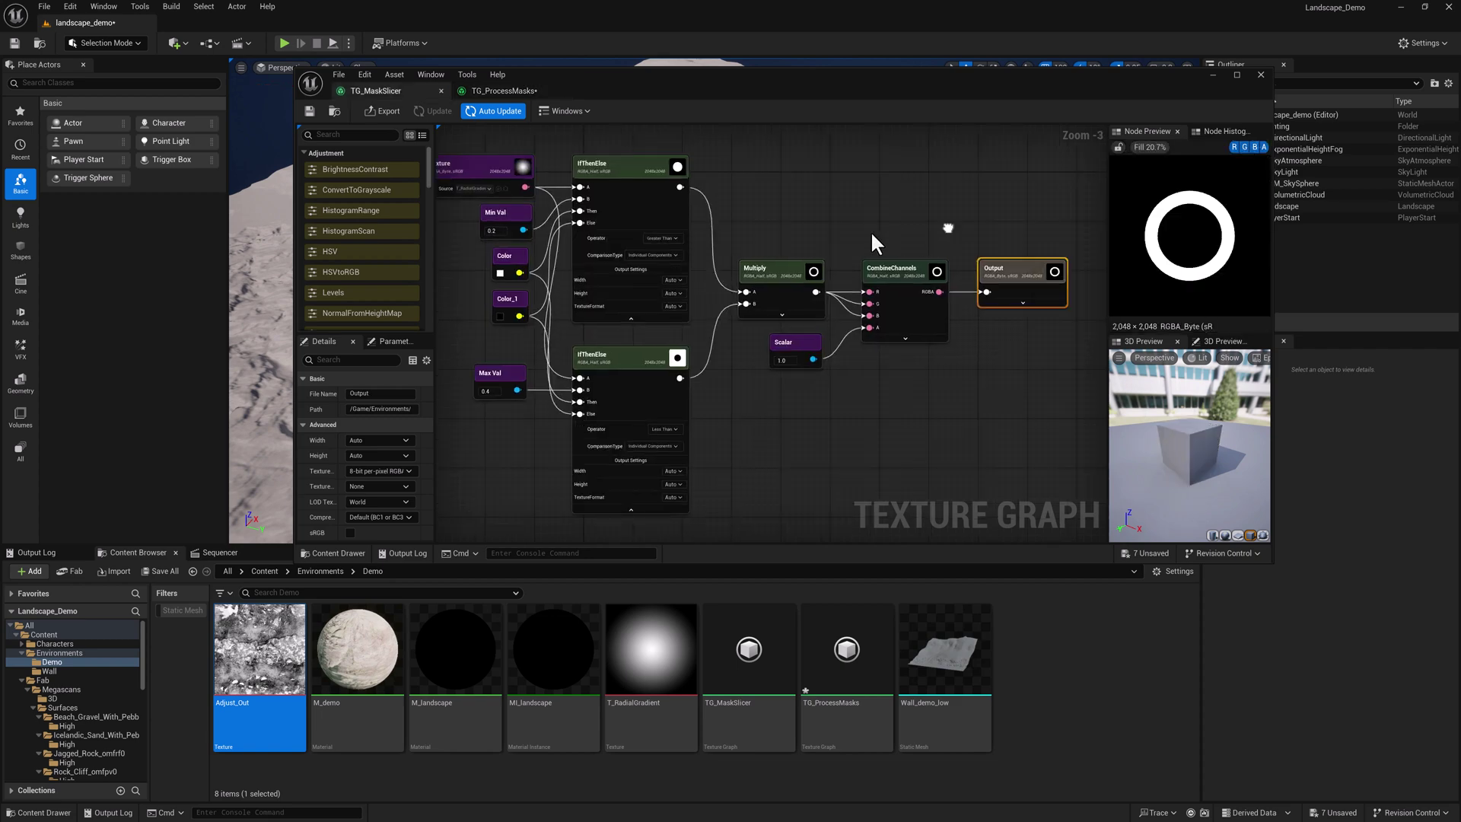
pyautogui.moveTo(1058, 216); pyautogui.dragTo(793, 340)
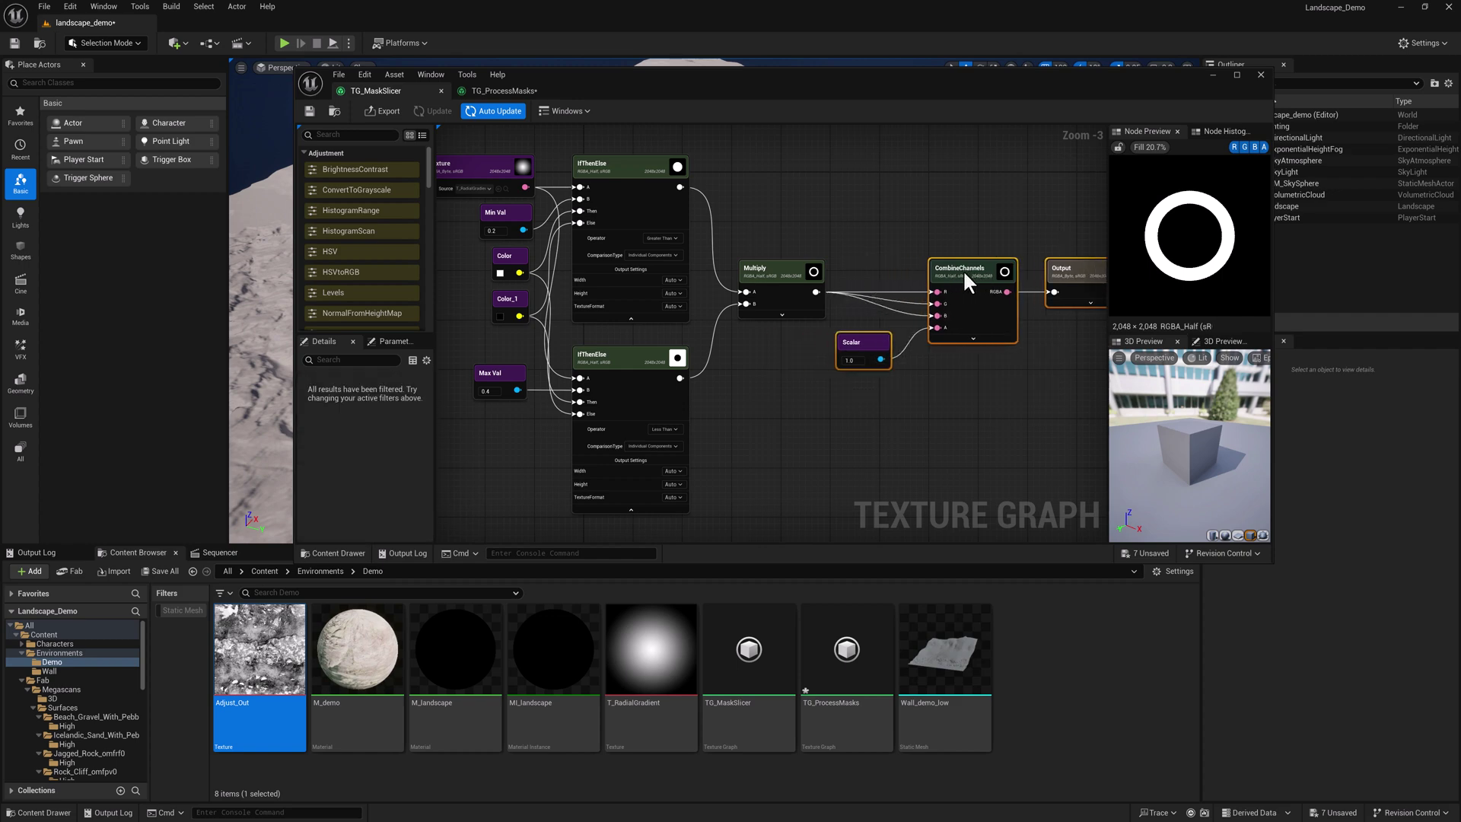
pyautogui.moveTo(891, 269); pyautogui.dragTo(984, 270)
pyautogui.rightClick(836, 241)
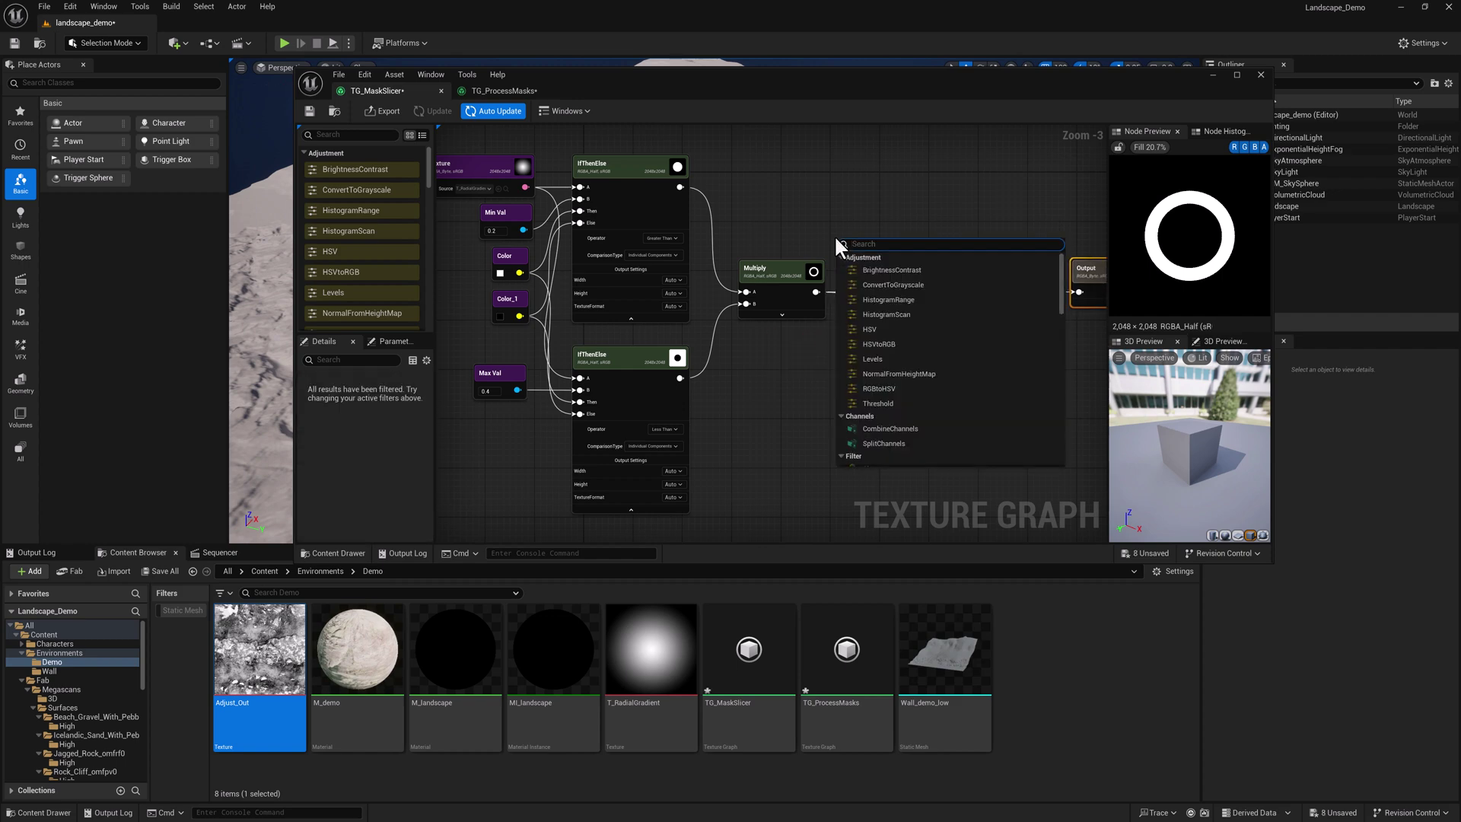
pyautogui.write('BLUR')
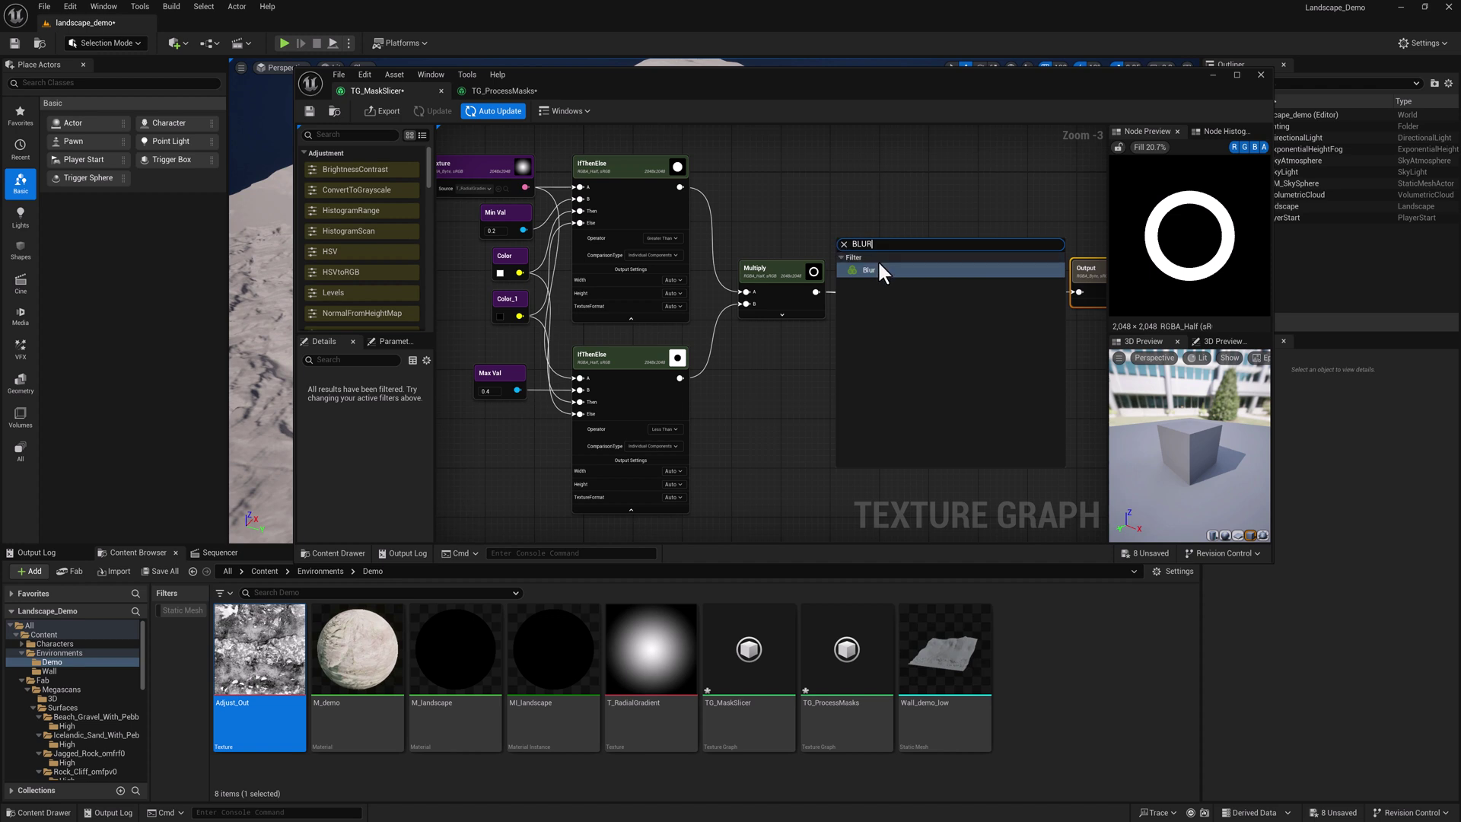
pyautogui.click(879, 270)
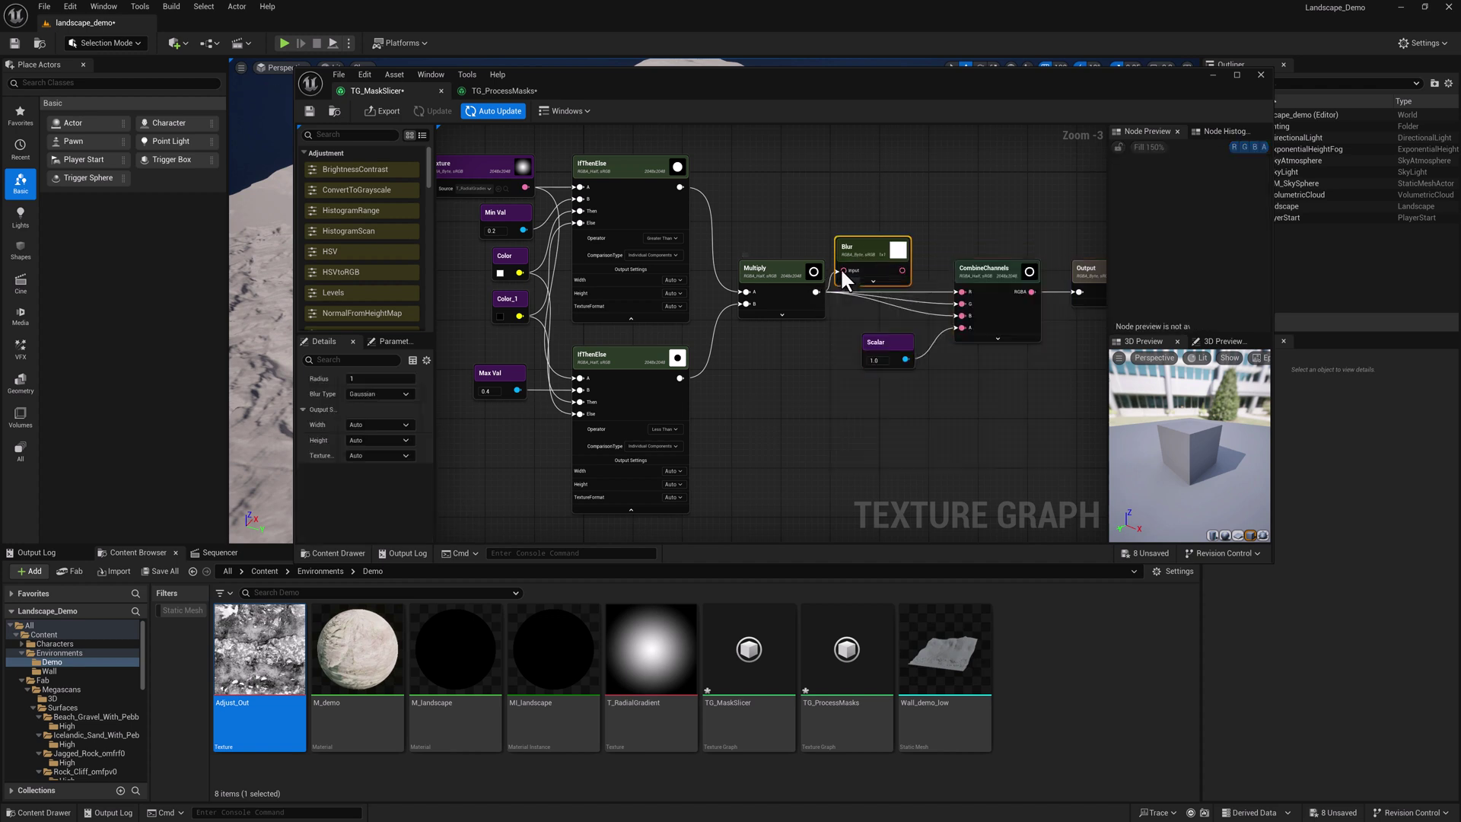
# Step: Route Multiply through Blur into CombineChannels R/G/B with radius 10, and preview the blurred ring
pyautogui.moveTo(816, 292); pyautogui.dragTo(842, 268)
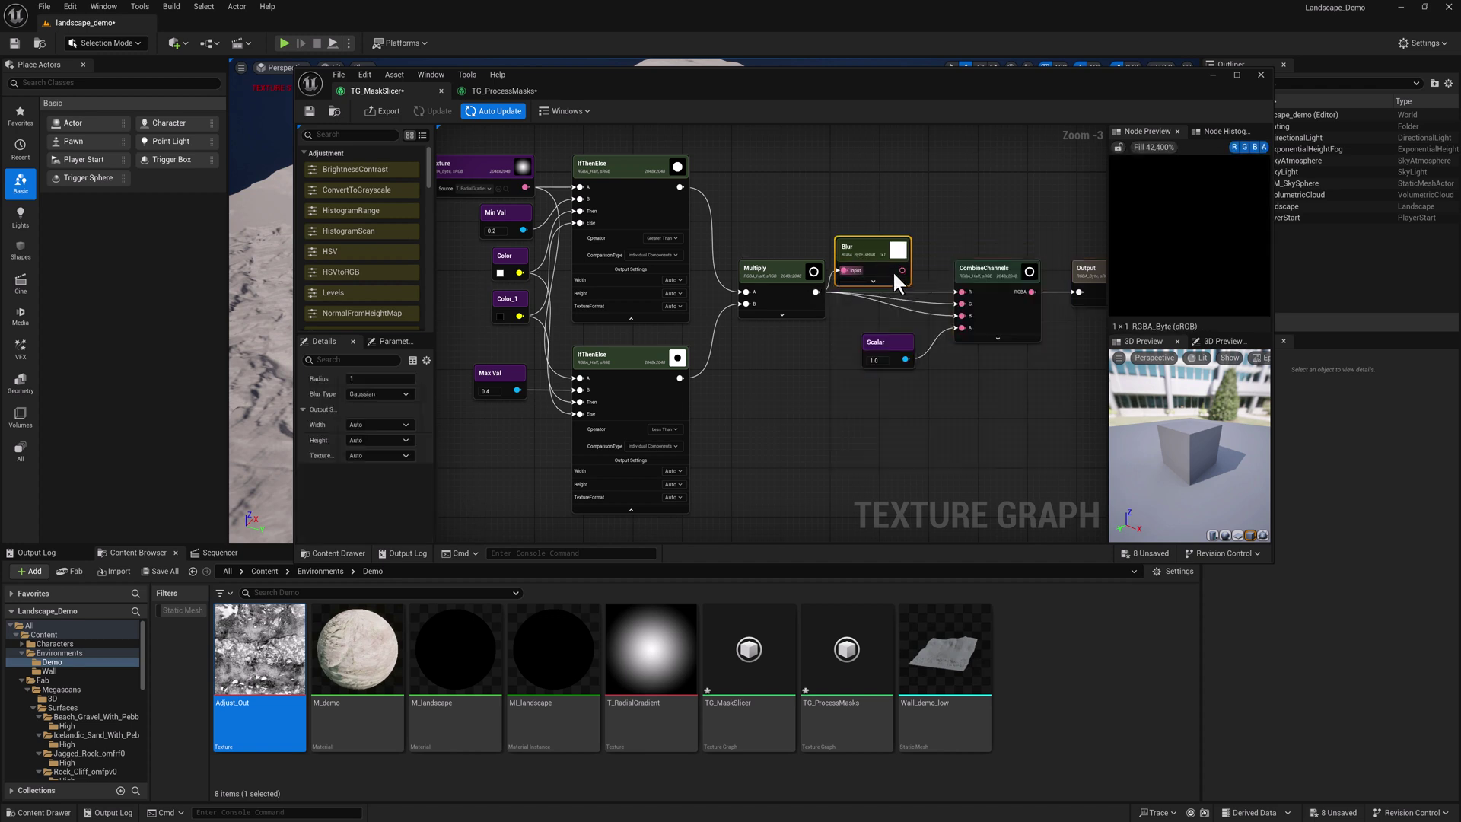
pyautogui.keyDown('alt'); pyautogui.click(828, 280); pyautogui.keyUp('alt')
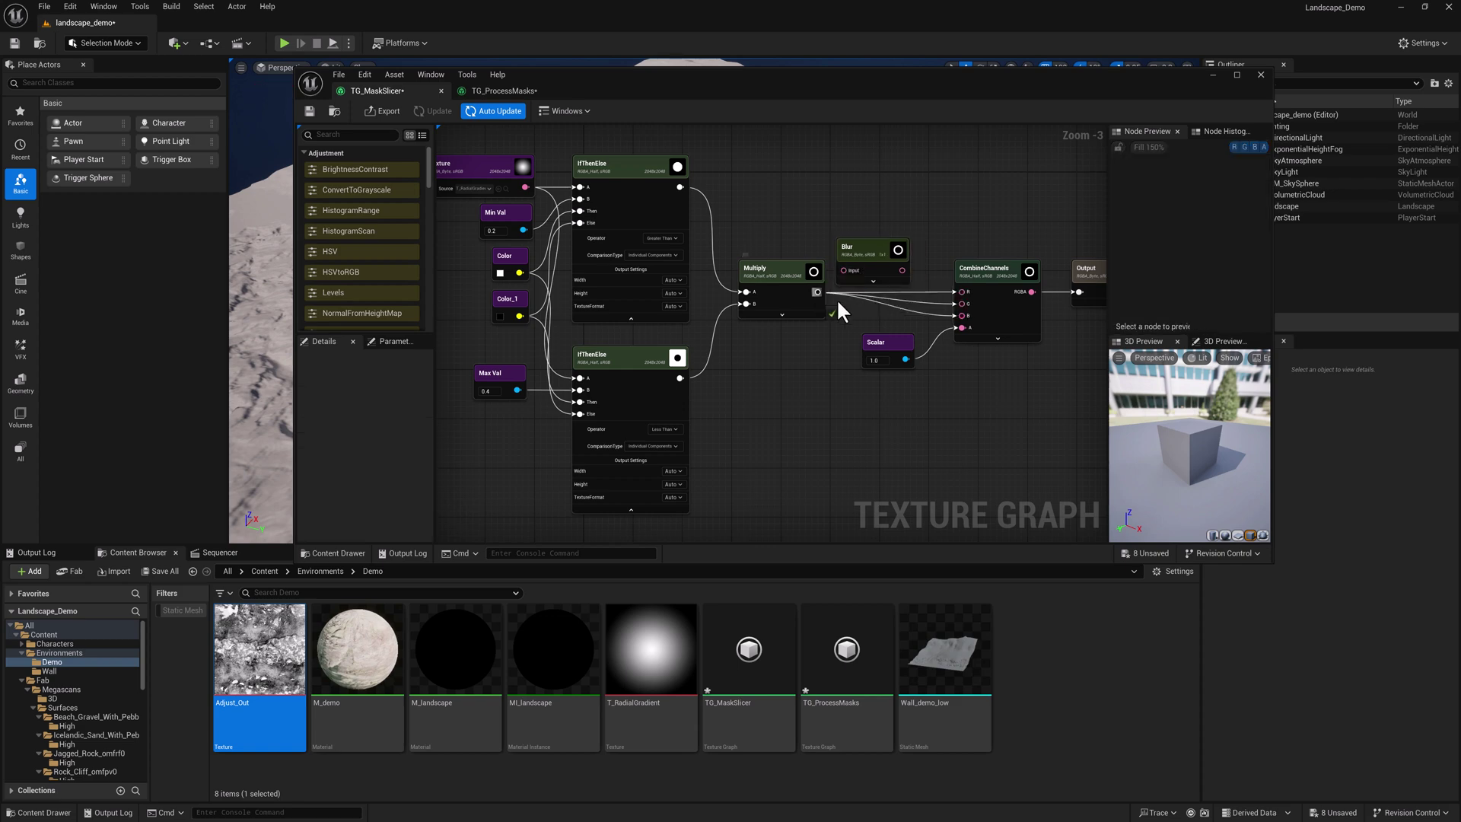
pyautogui.moveTo(817, 292)
pyautogui.keyDown('ctrl'); pyautogui.mouseDown()
pyautogui.moveTo(902, 269)
pyautogui.moveTo(856, 290)
pyautogui.mouseUp(); pyautogui.keyUp('ctrl')
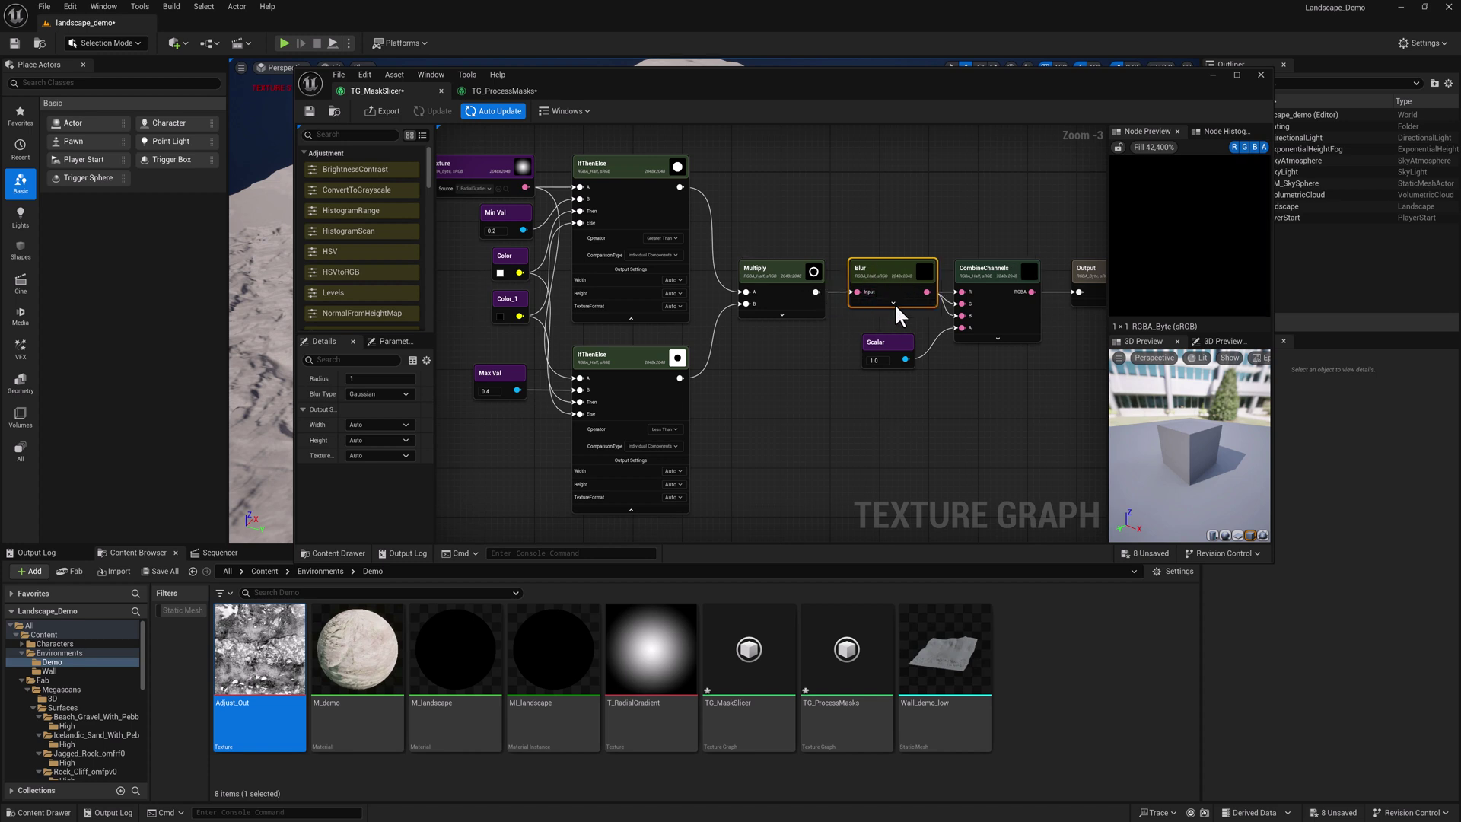
pyautogui.write('10')
pyautogui.click(894, 303)
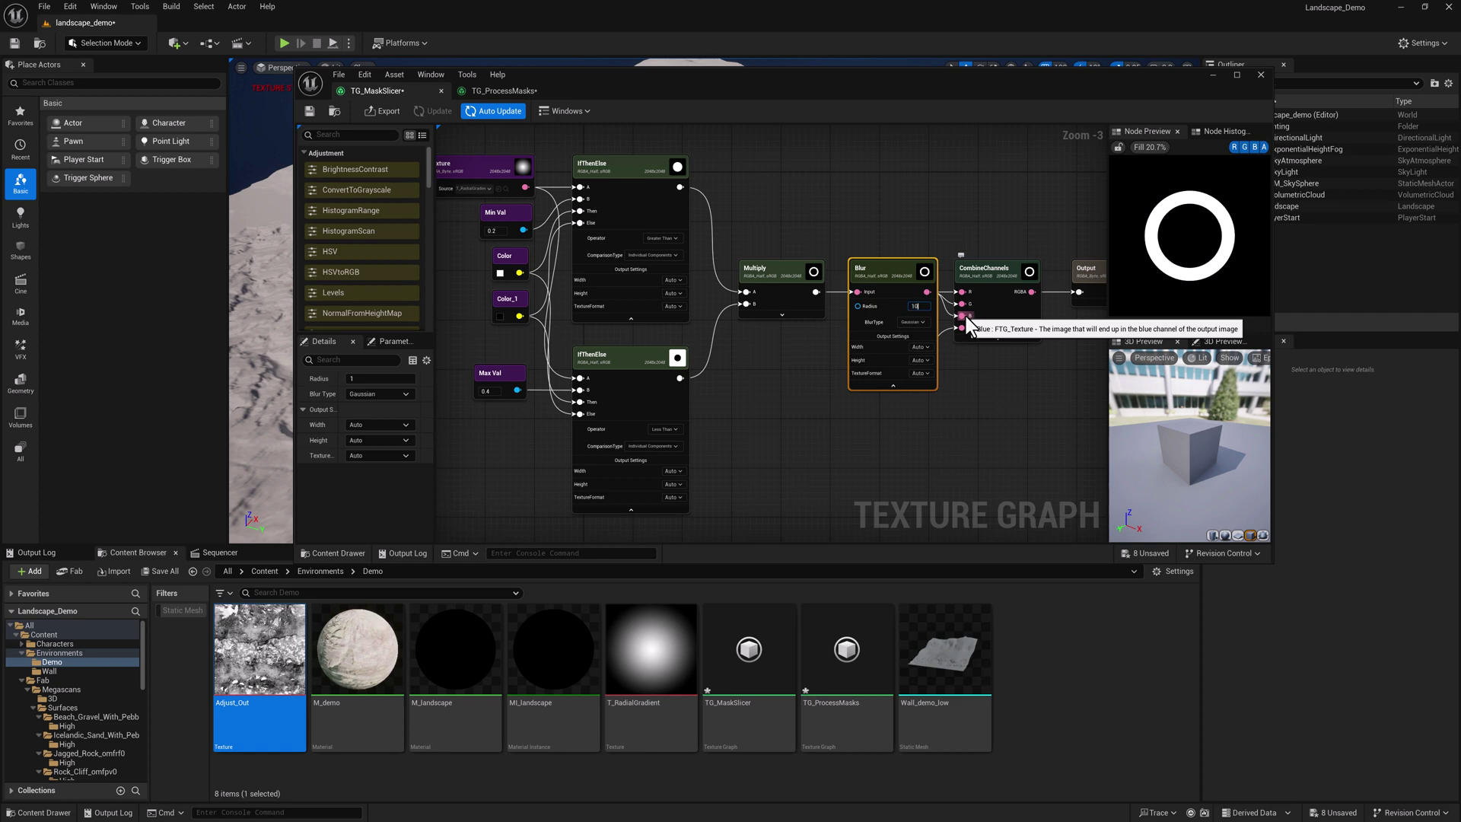
pyautogui.click(985, 433)
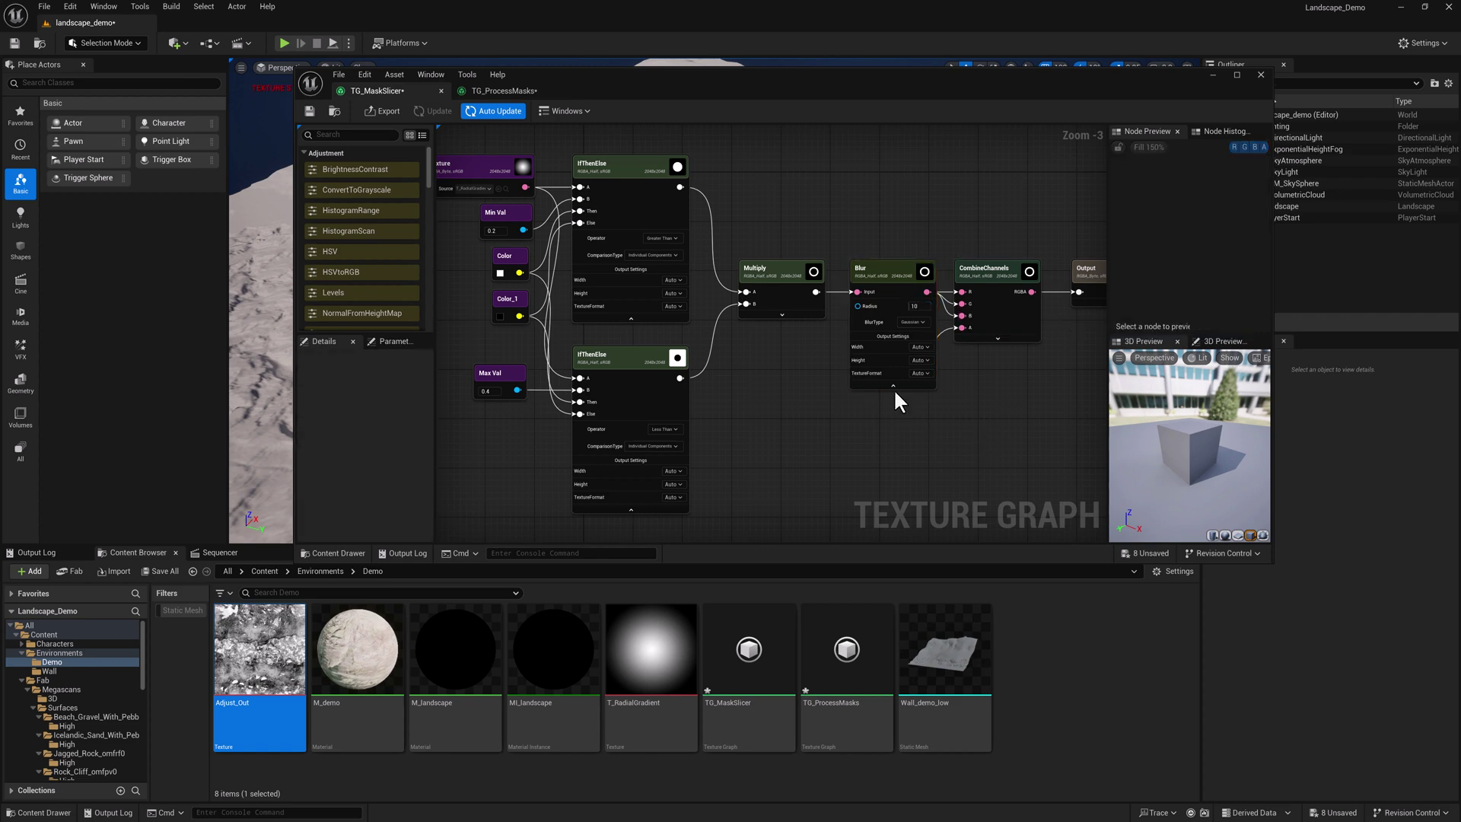
pyautogui.click(892, 385)
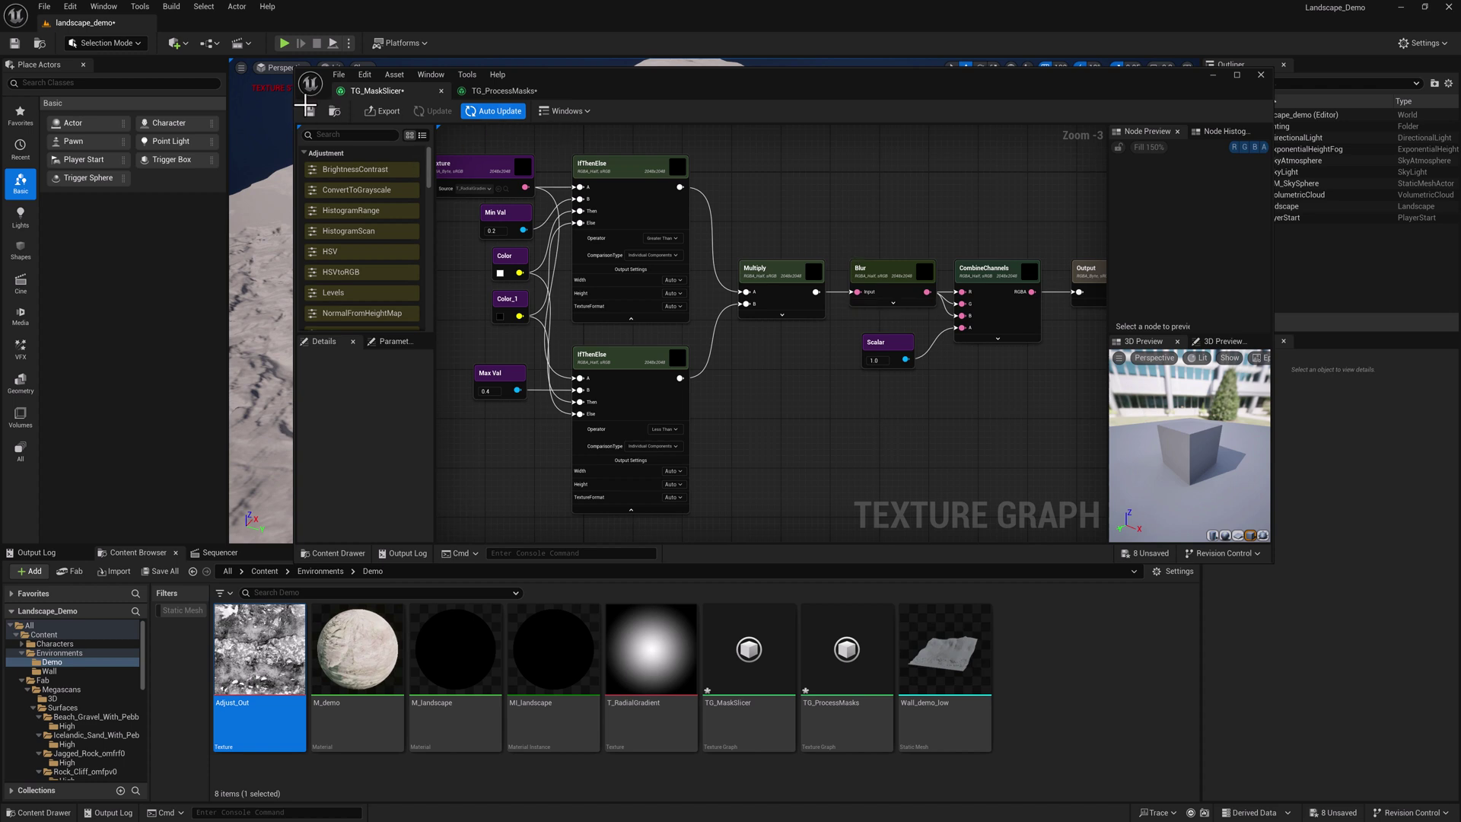
pyautogui.click(1038, 265)
pyautogui.moveTo(989, 222); pyautogui.dragTo(899, 217, button='right')
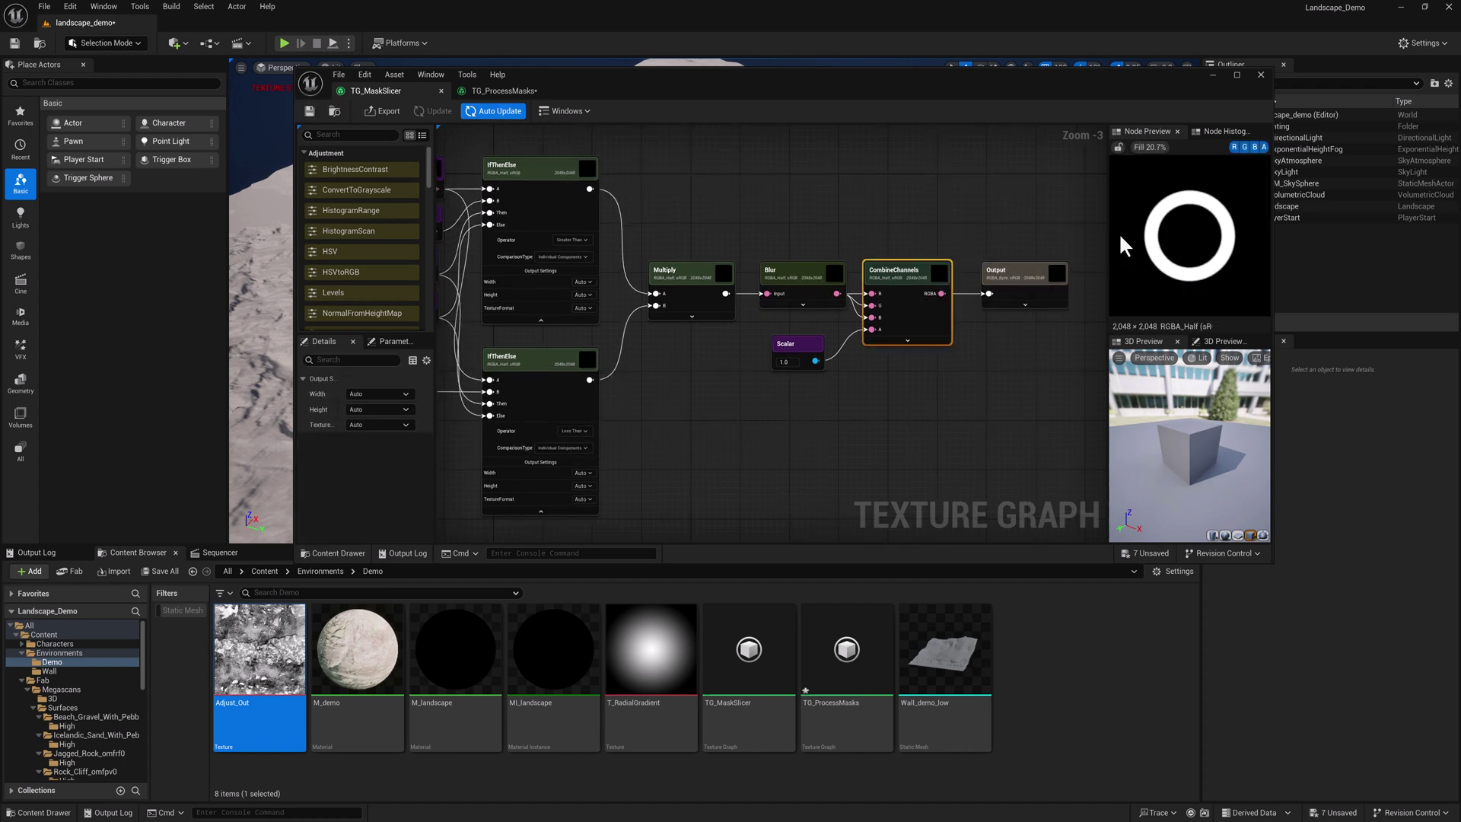
pyautogui.scroll(2, 1159, 210)
pyautogui.scroll(2, 1160, 210)
pyautogui.scroll(2, 1160, 210)
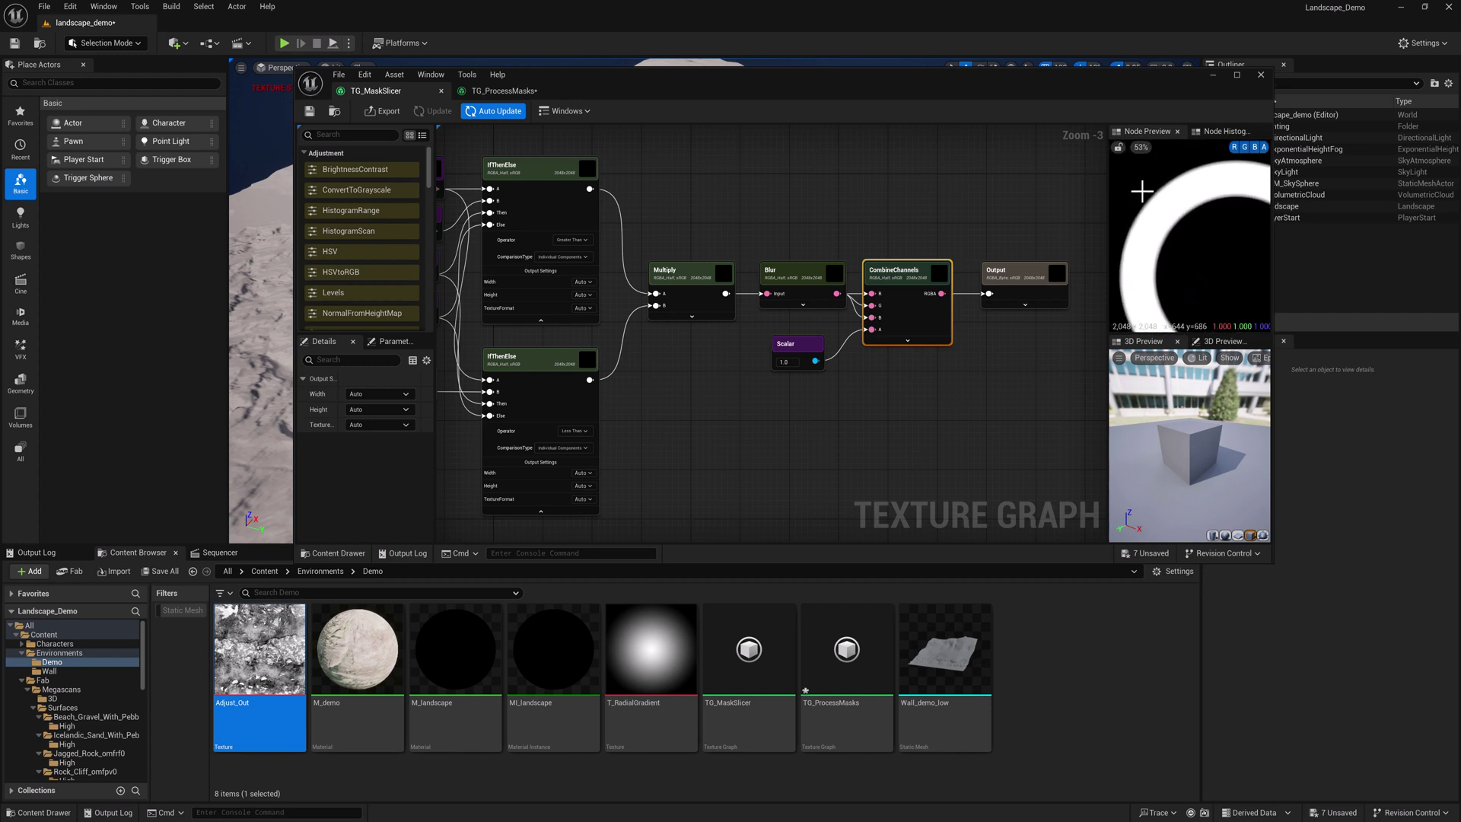
# Step: Compare Multiply's unblurred ring, then save TG_ProcessMasks and preview the blurred Output and Output_1 masks
pyautogui.click(688, 269)
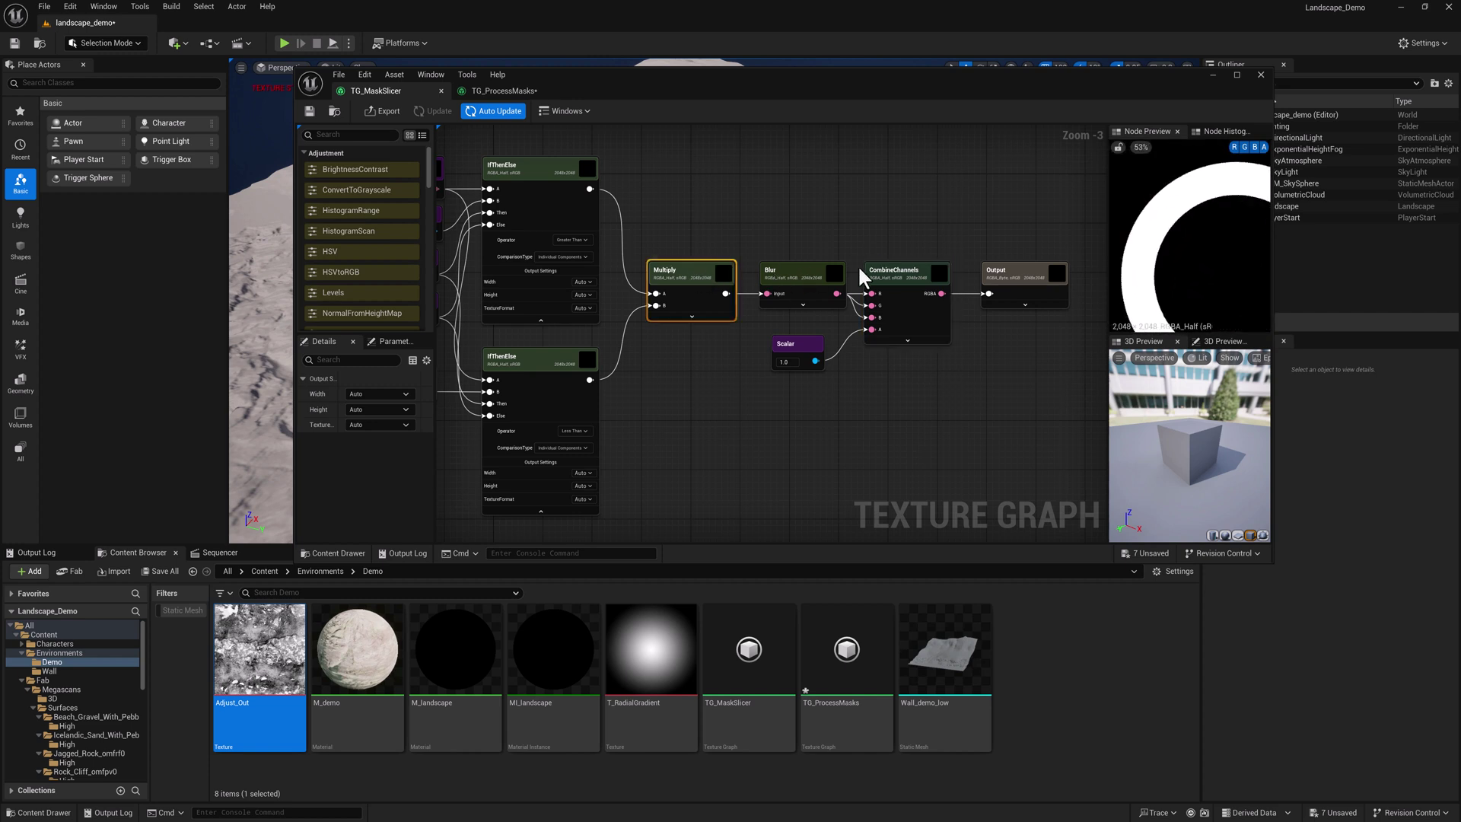
pyautogui.click(500, 88)
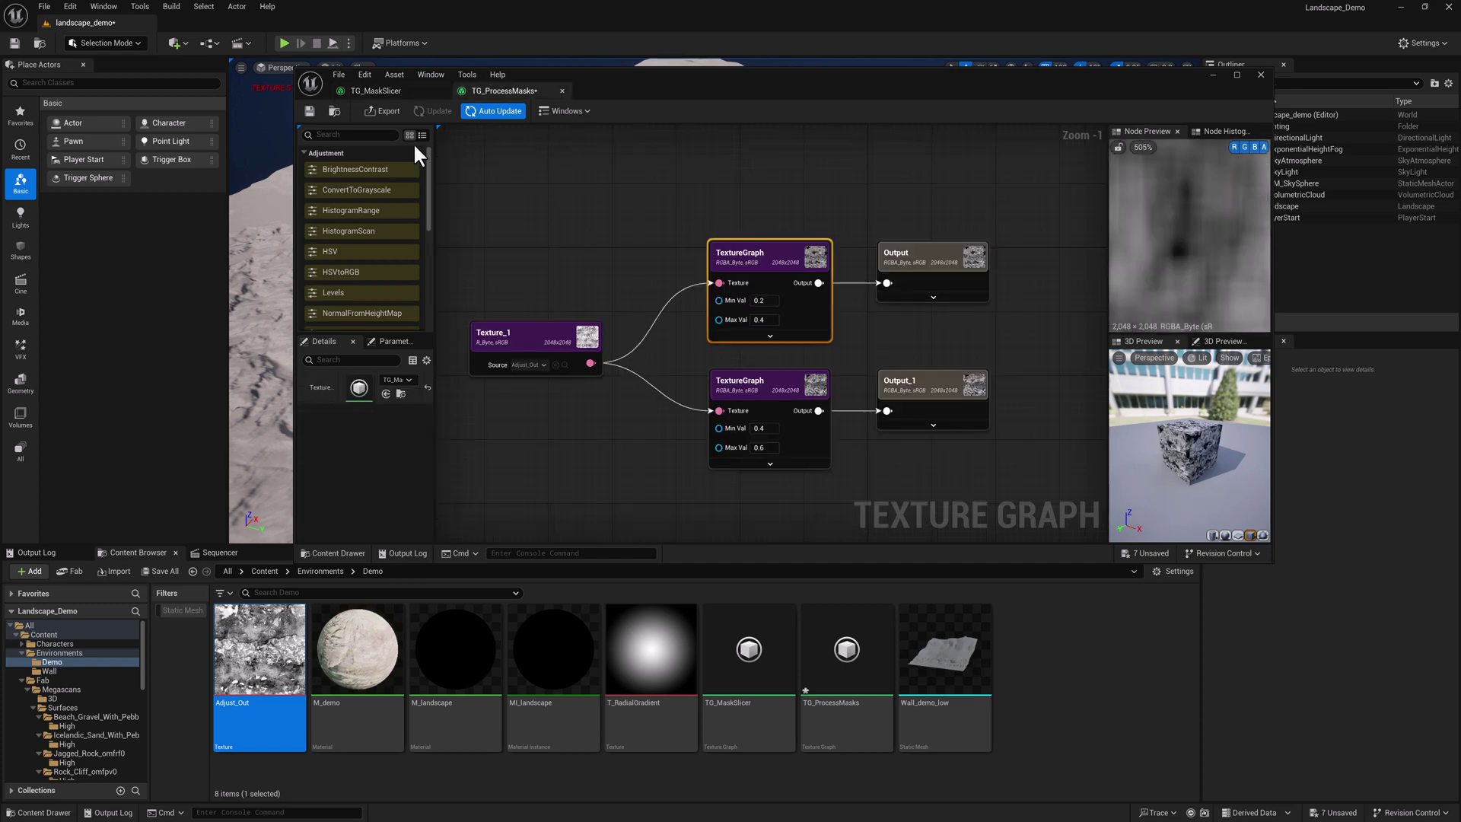
pyautogui.hotkey('ctrl', 's')
pyautogui.click(904, 252)
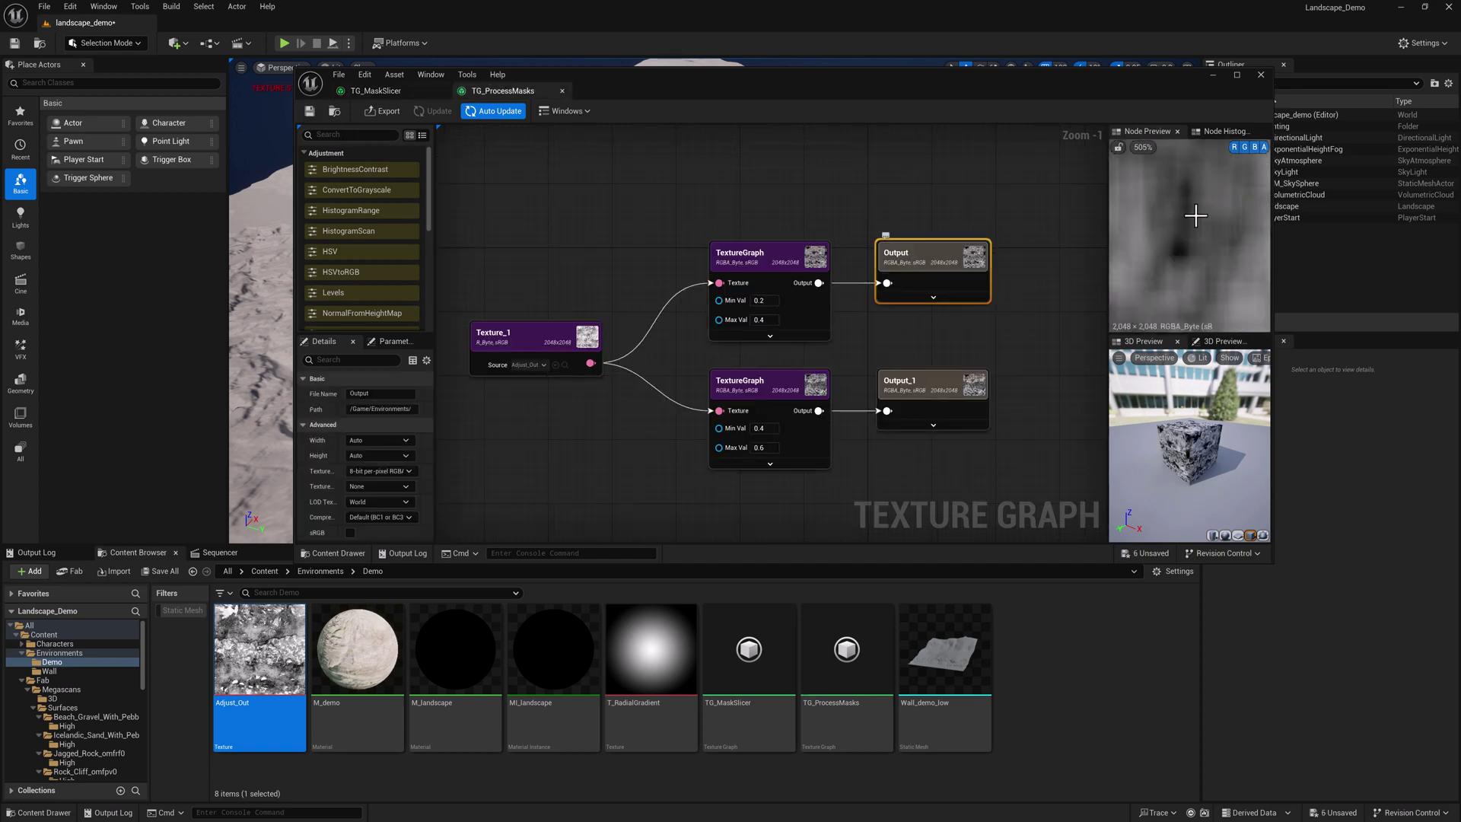
pyautogui.scroll(-3, 1188, 226)
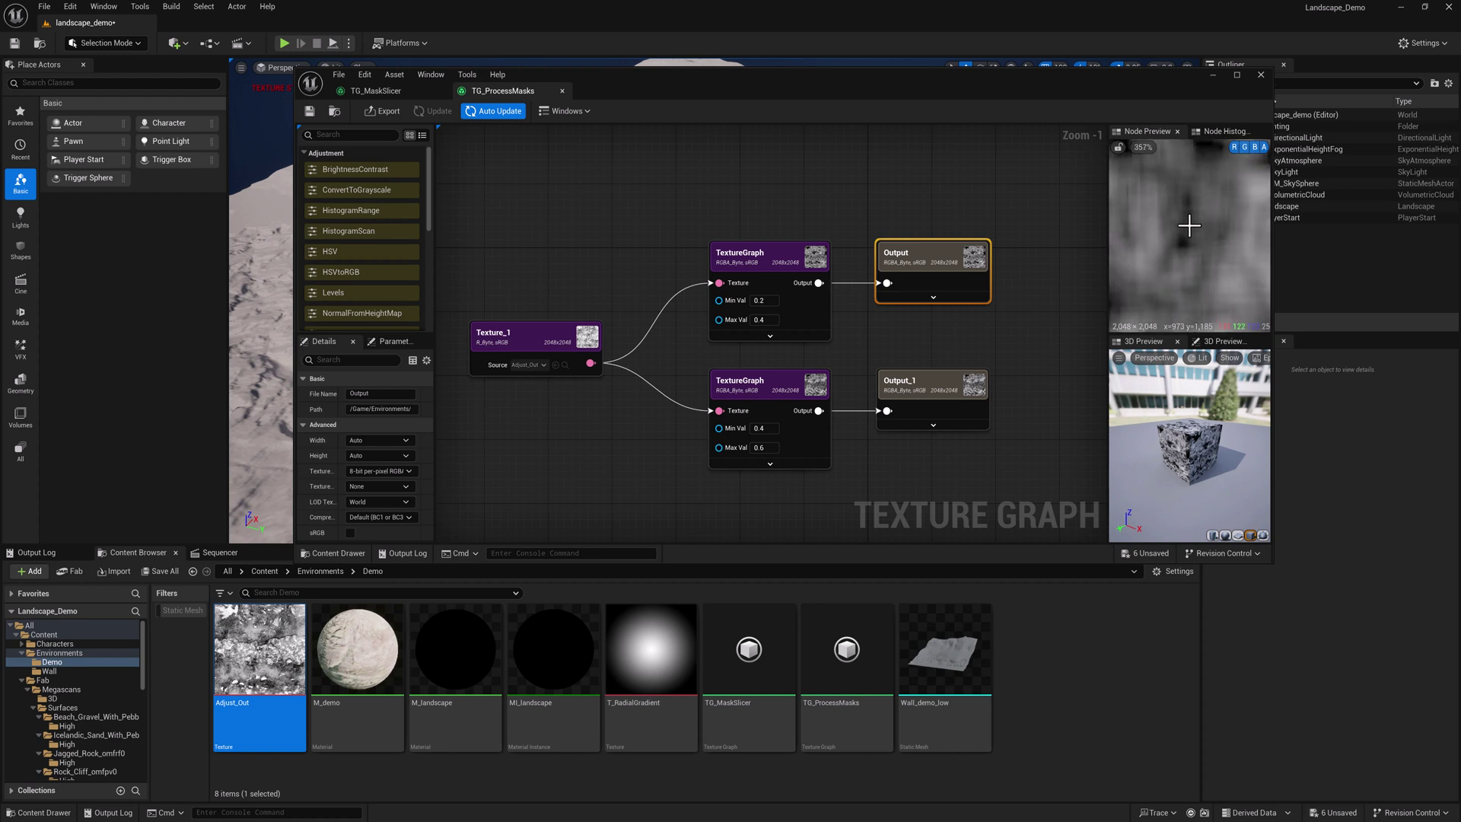
pyautogui.click(920, 379)
pyautogui.scroll(-3, 1163, 243)
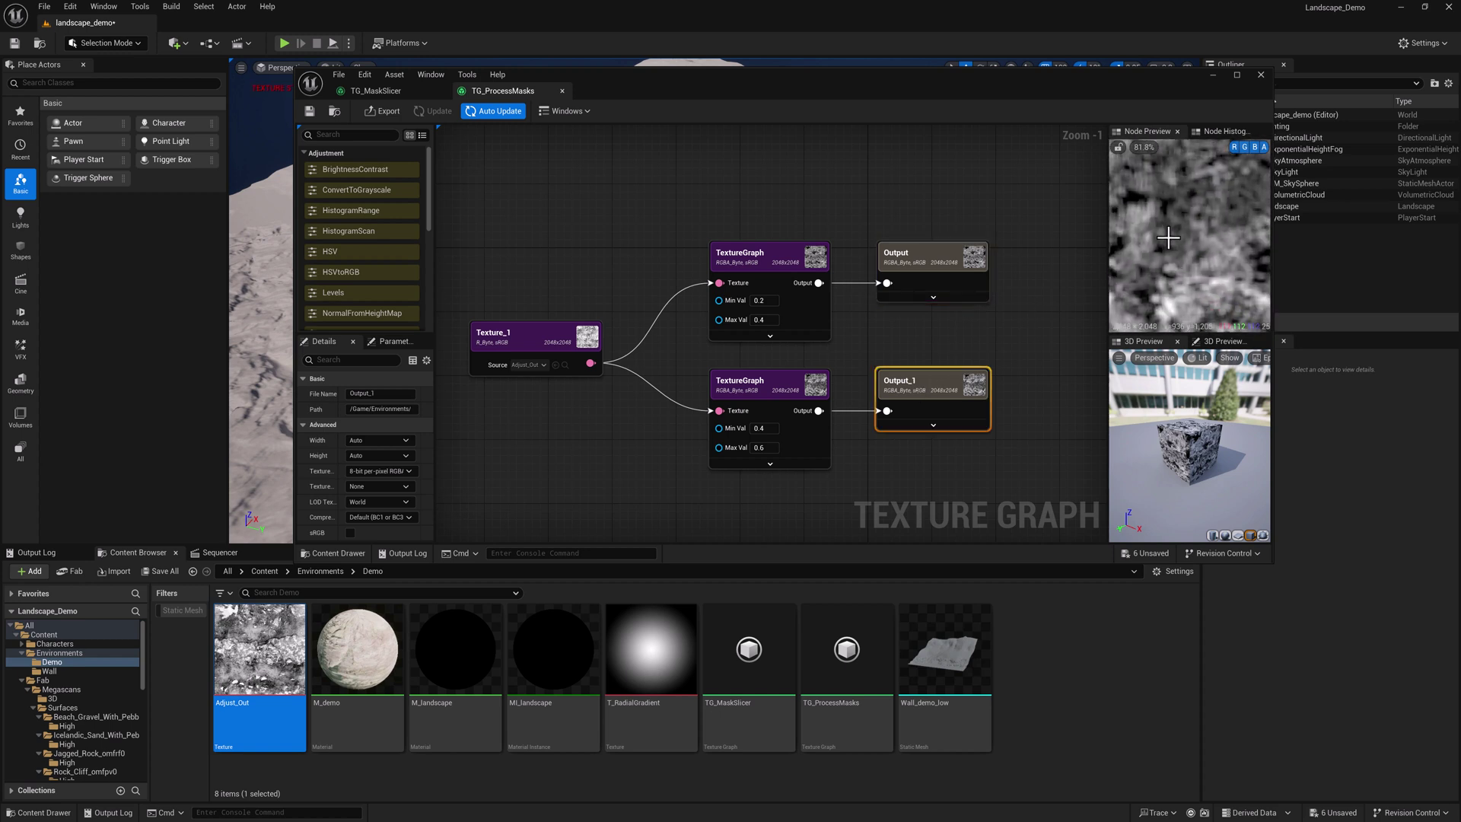
pyautogui.click(912, 255)
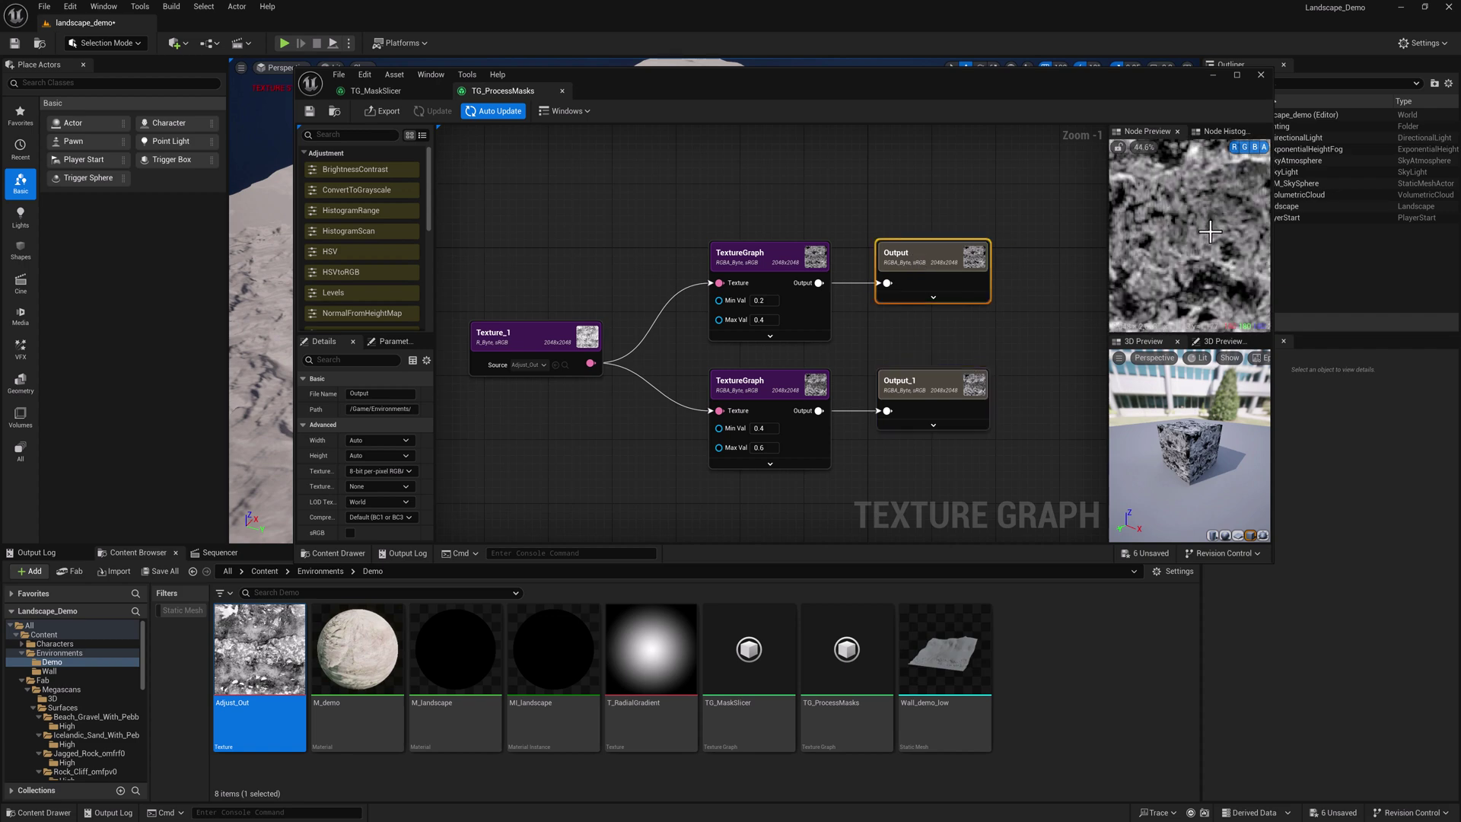
pyautogui.scroll(-1, 1183, 219)
pyautogui.scroll(1, 1177, 223)
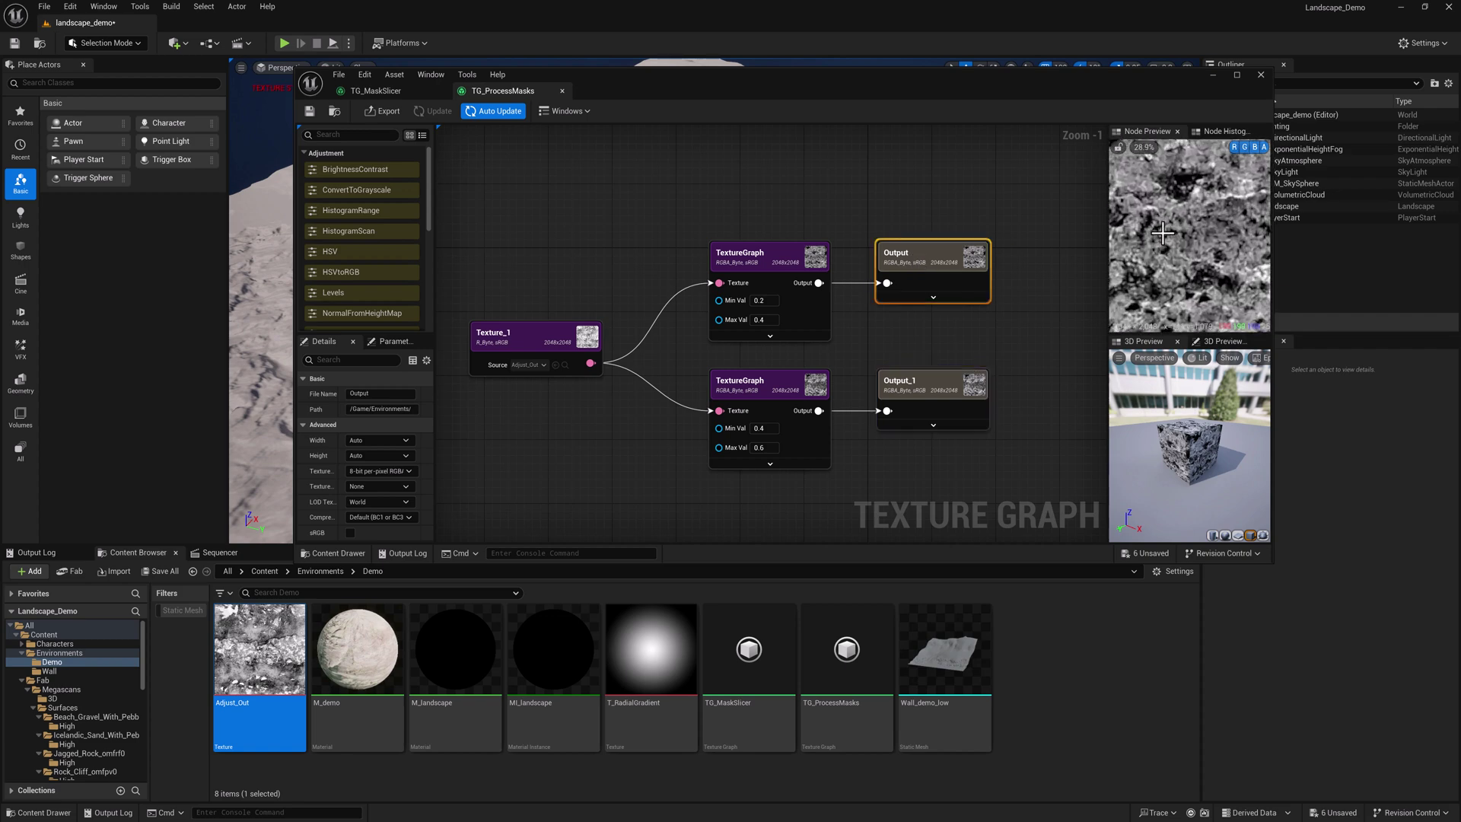
pyautogui.scroll(2, 1162, 233)
pyautogui.scroll(2, 1163, 234)
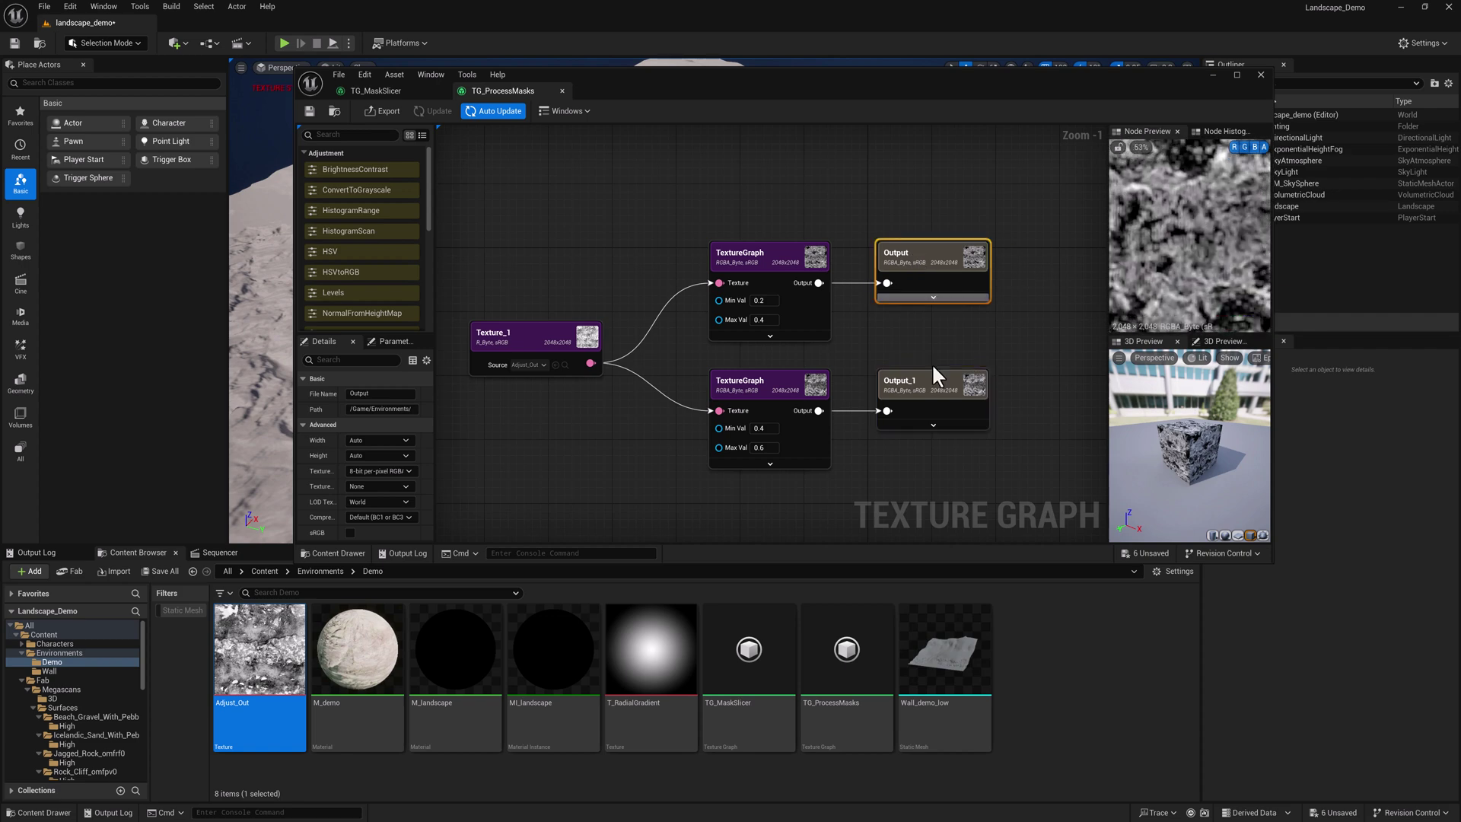
pyautogui.click(956, 338)
pyautogui.scroll(-1, 885, 312)
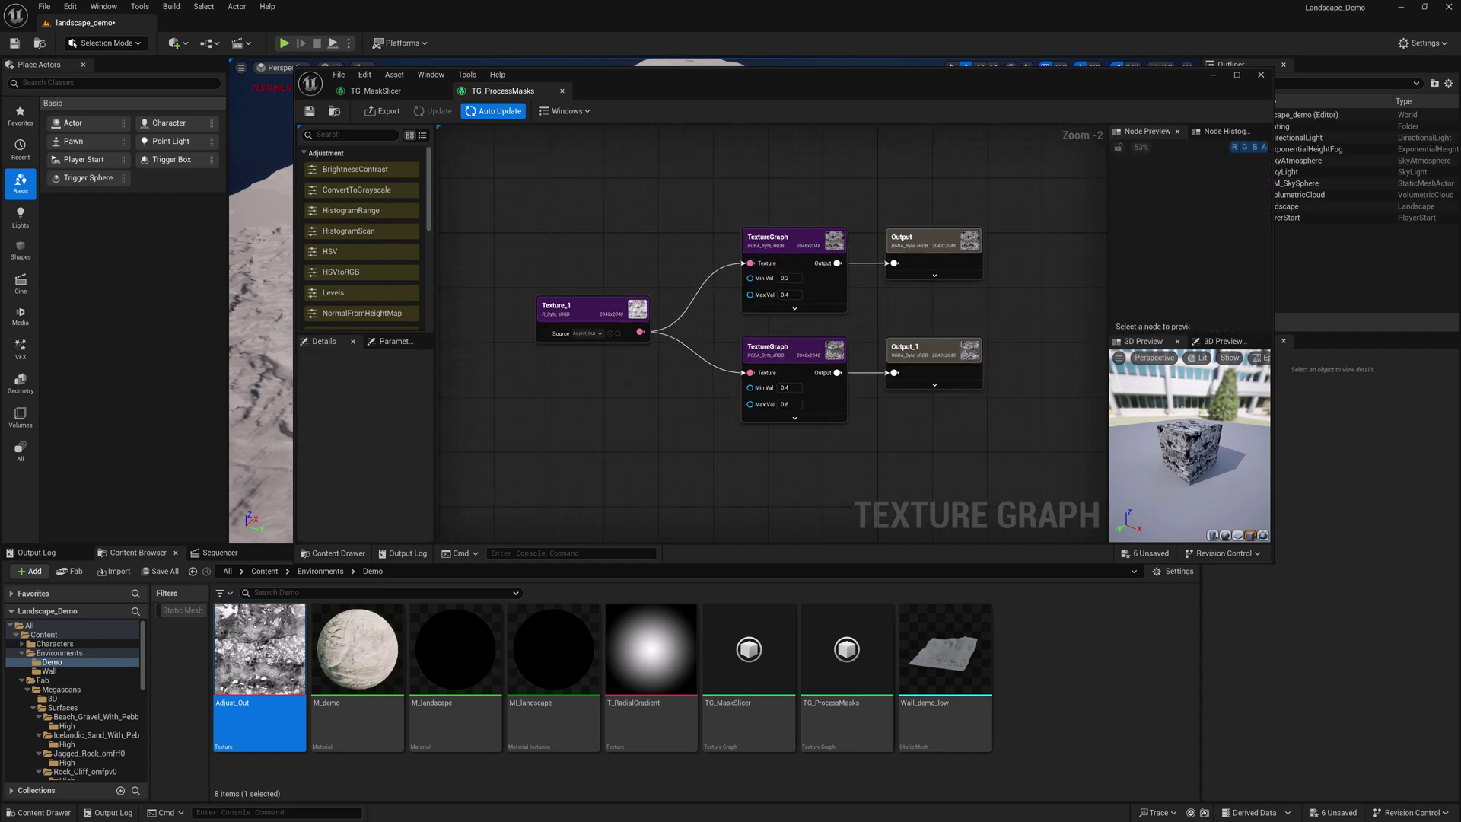
# Step: Pan down past Mask_04 to the Mask_05 branch and select its output node to check it
pyautogui.moveTo(663, 411); pyautogui.dragTo(641, 407, button='right')
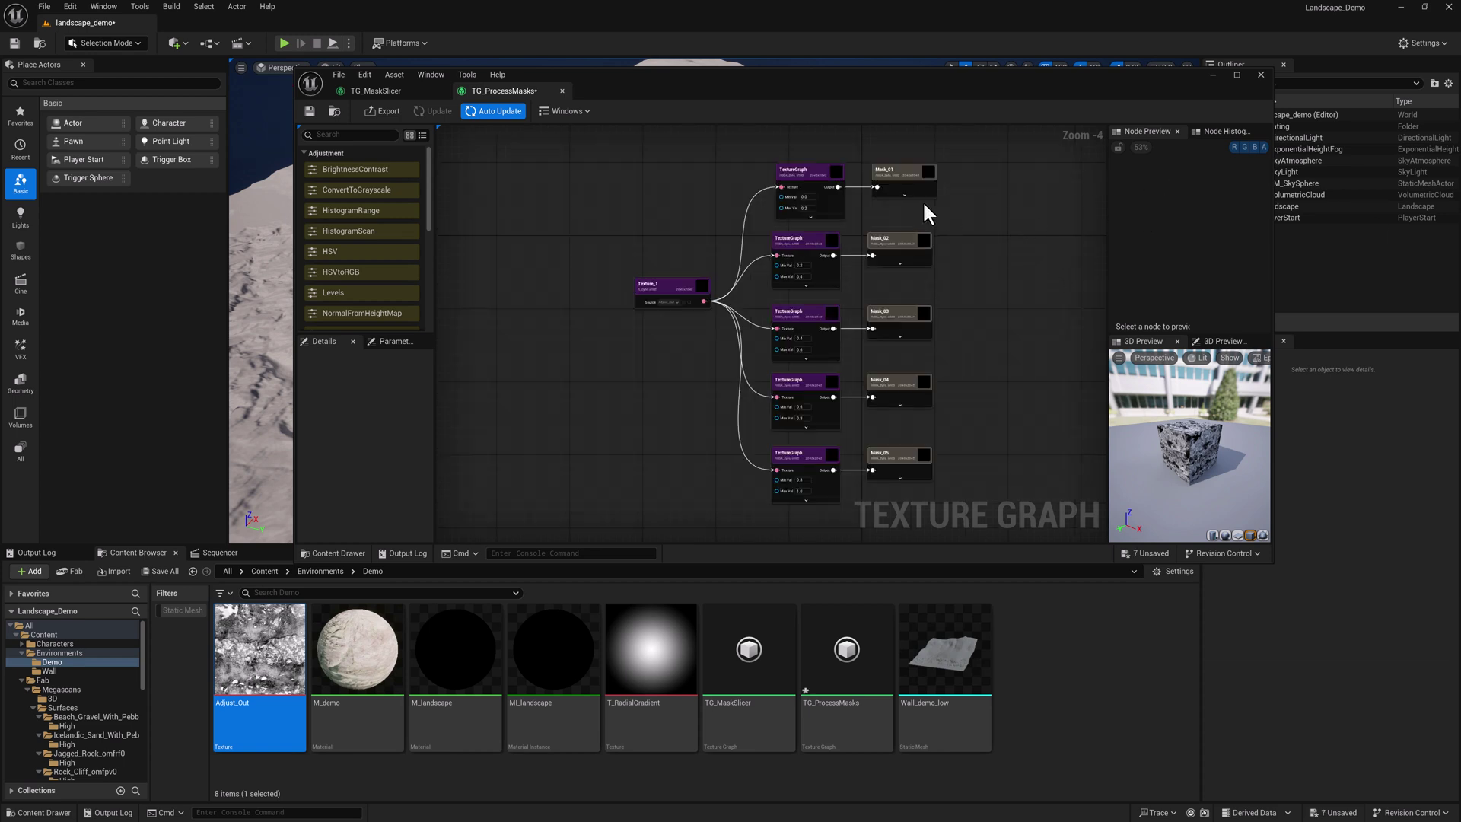
pyautogui.scroll(4, 923, 206)
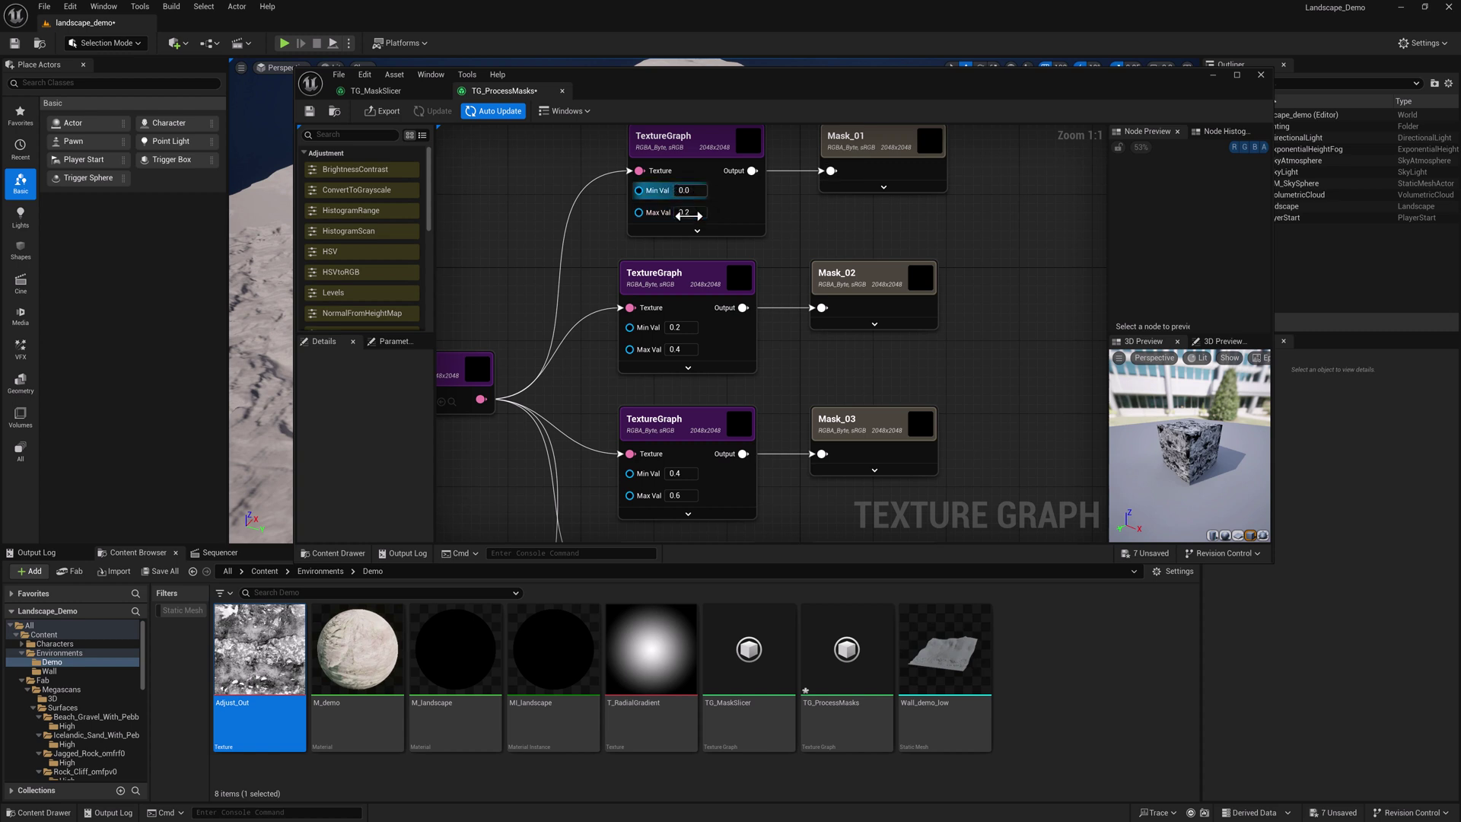
pyautogui.moveTo(872, 241); pyautogui.dragTo(867, 149, button='right')
pyautogui.moveTo(781, 413); pyautogui.dragTo(791, 197, button='right')
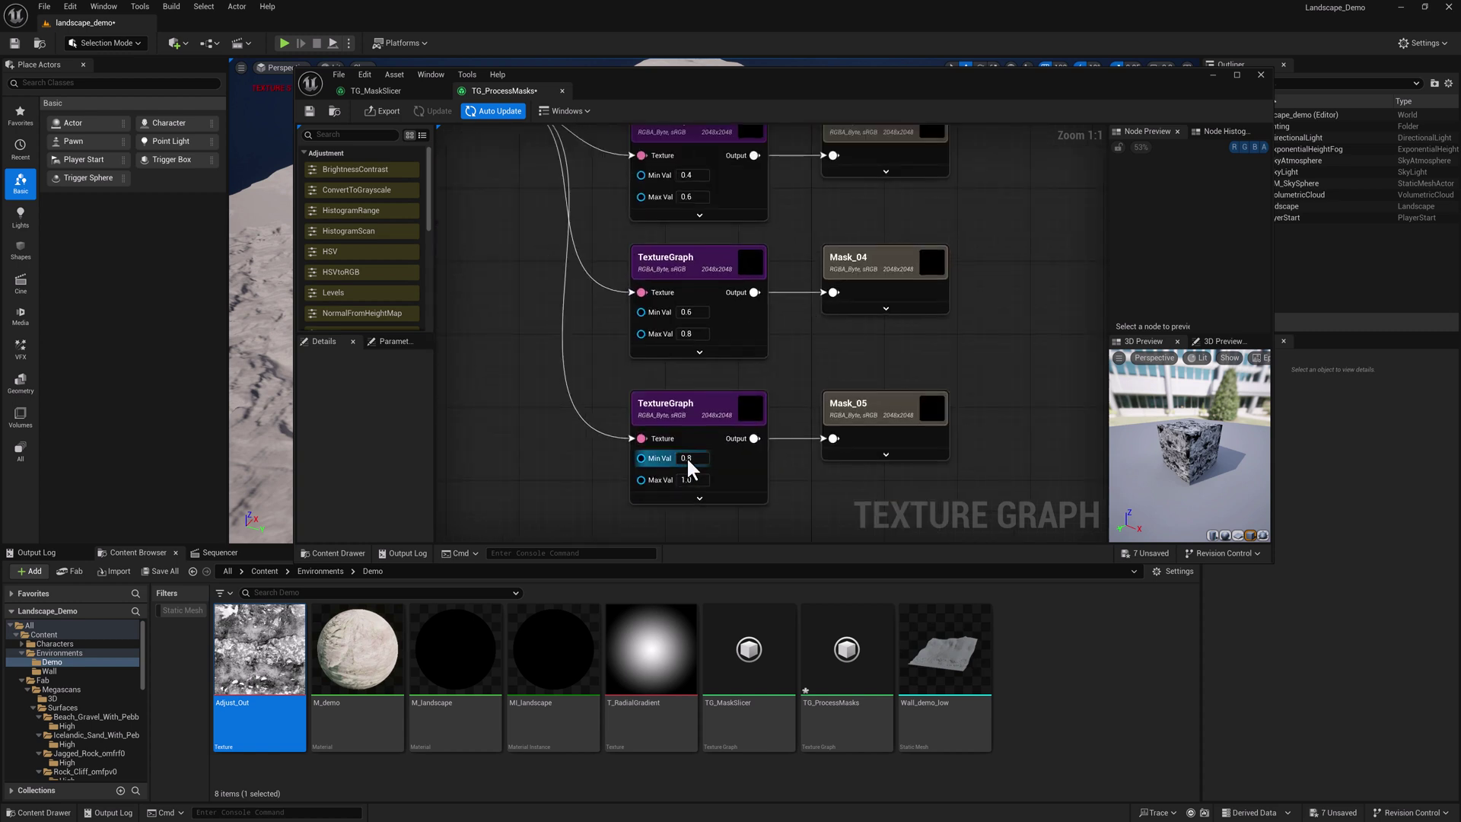
pyautogui.click(864, 409)
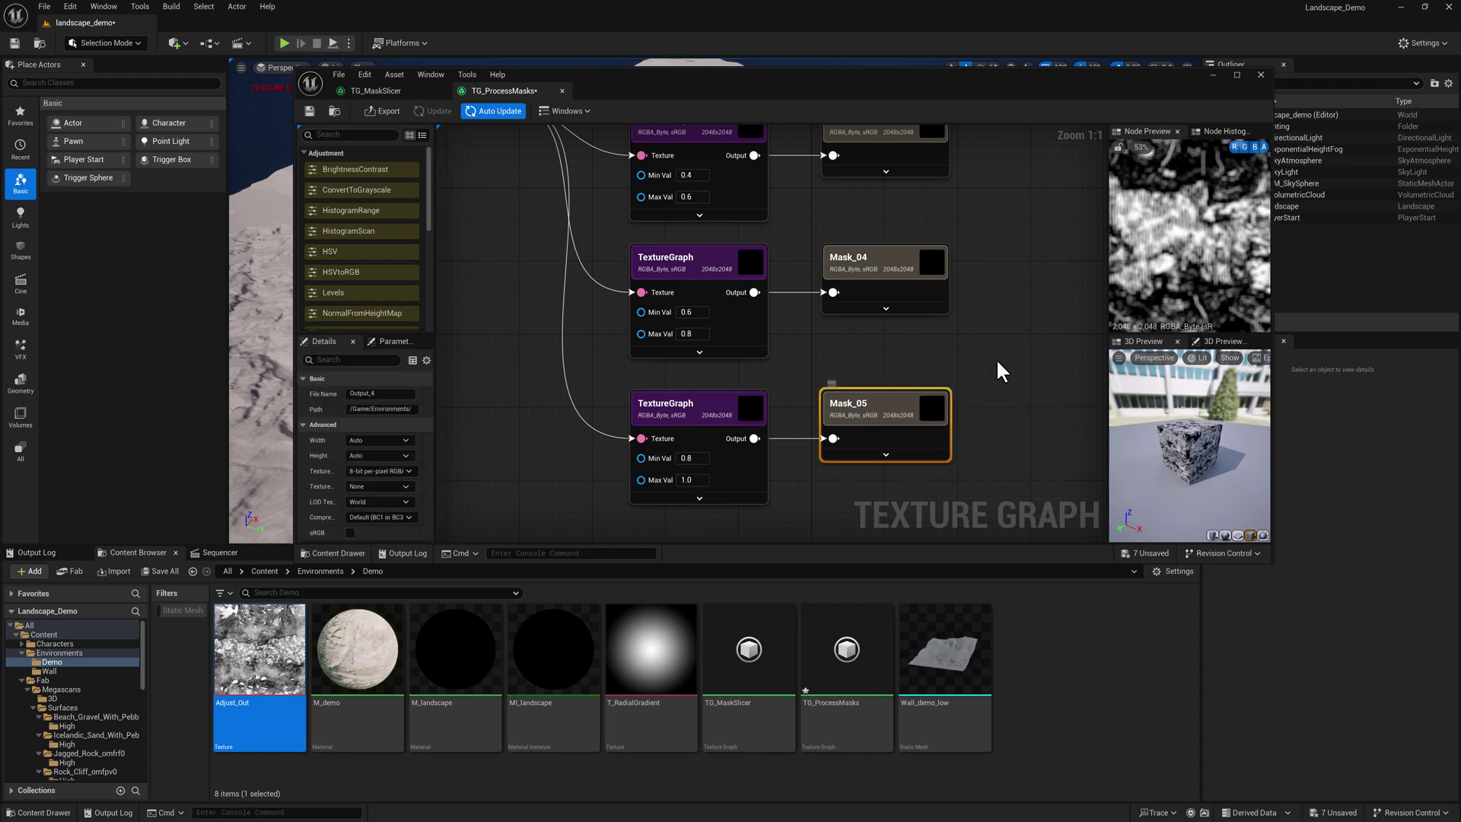
pyautogui.click(1003, 351)
pyautogui.scroll(-2, 1002, 351)
# Step: Export all five checked Mask outputs to the Demo folder and save all modified assets
pyautogui.moveTo(676, 326); pyautogui.dragTo(590, 357, button='right')
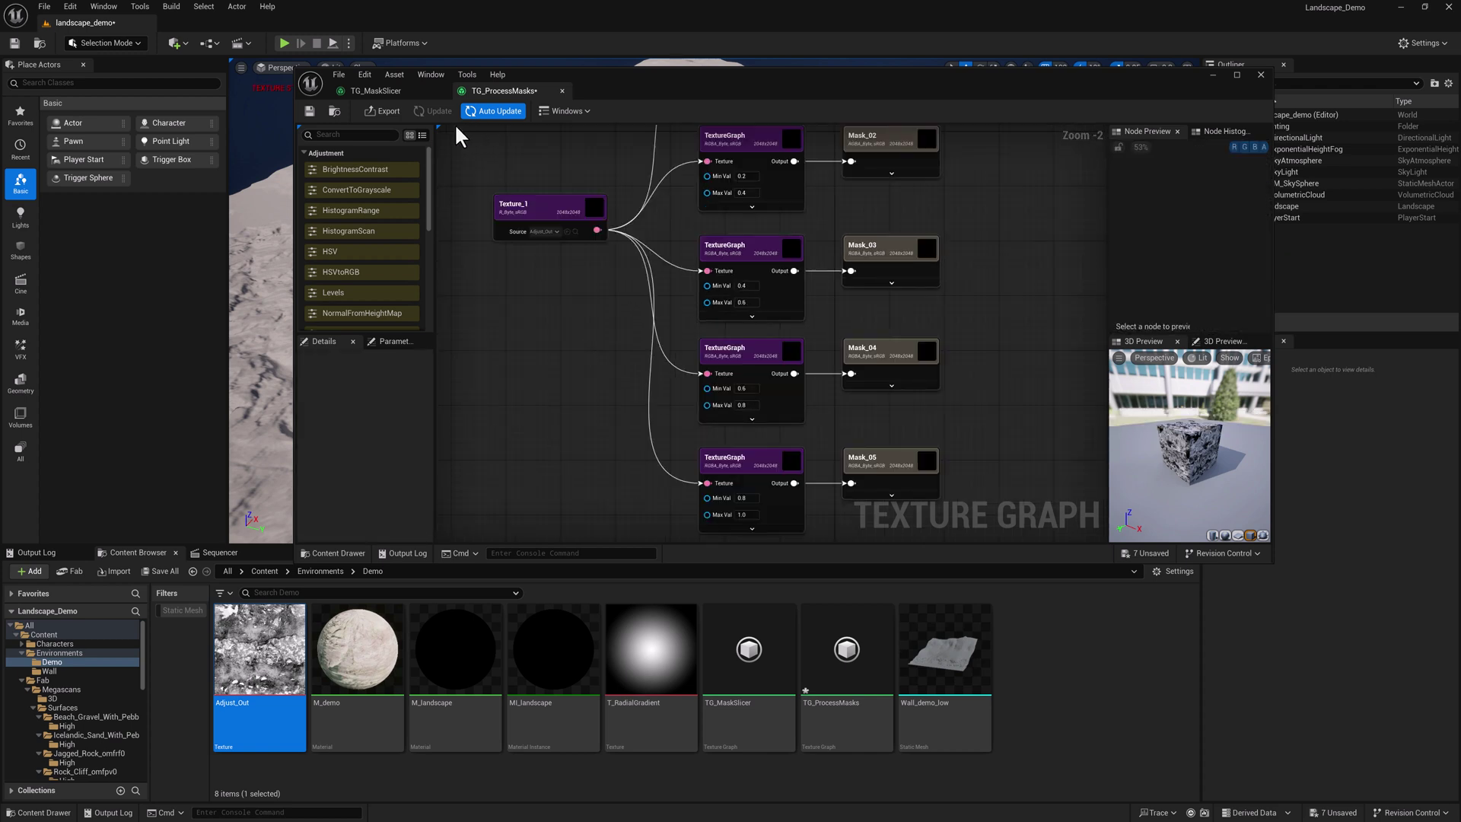
pyautogui.click(383, 111)
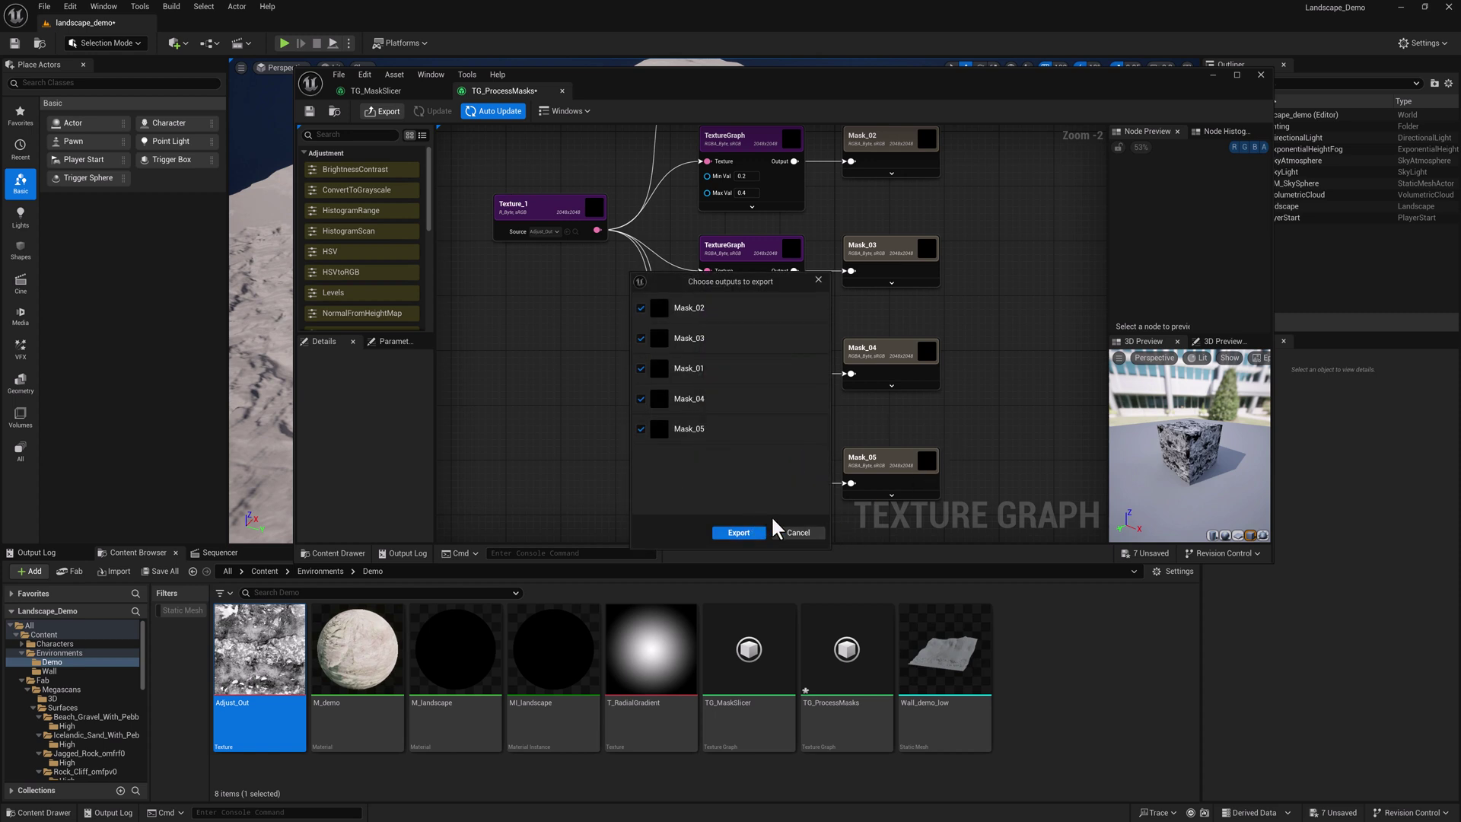
pyautogui.click(739, 530)
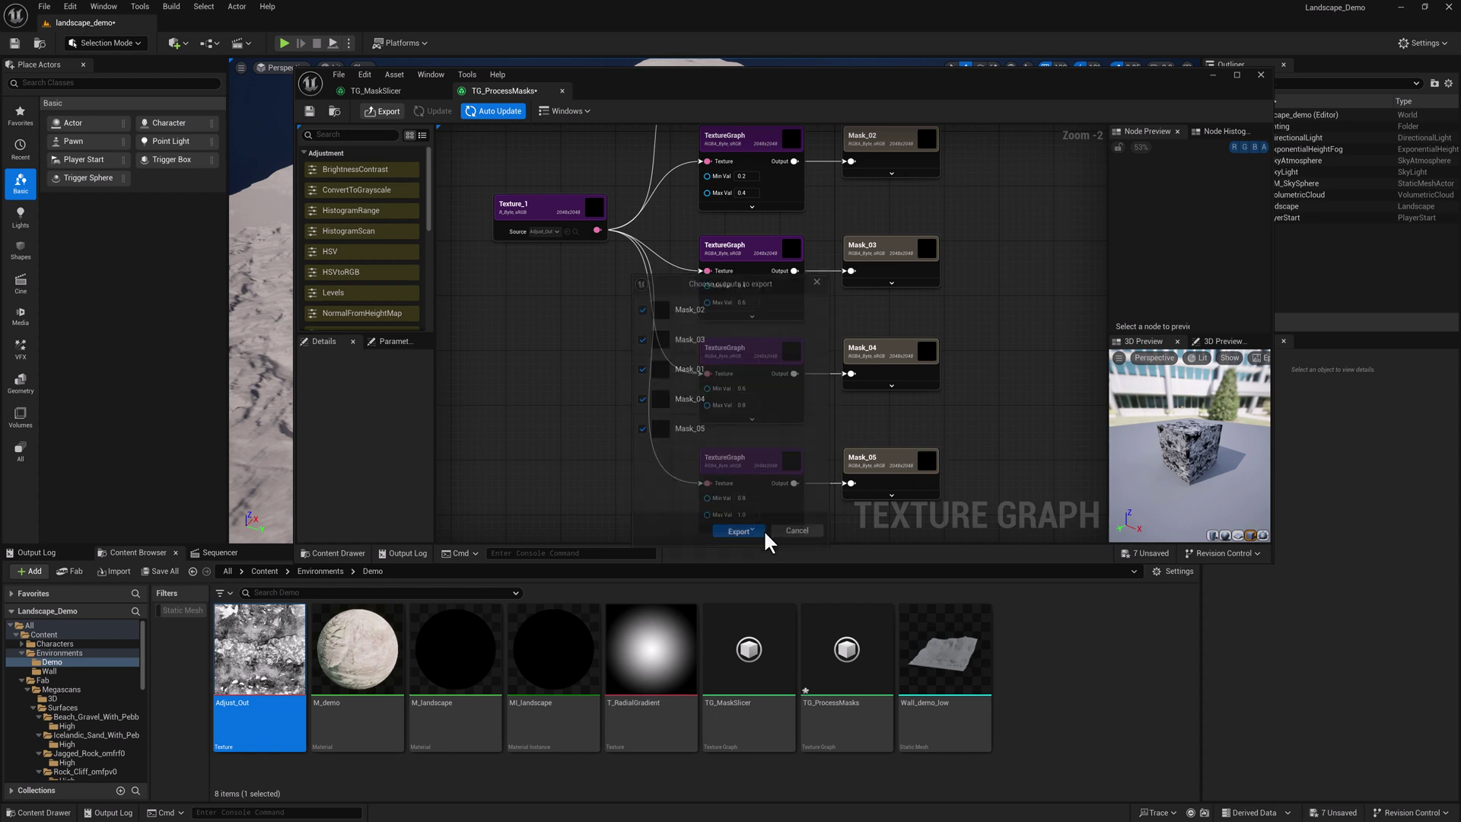
pyautogui.hotkey('ctrl', 's')
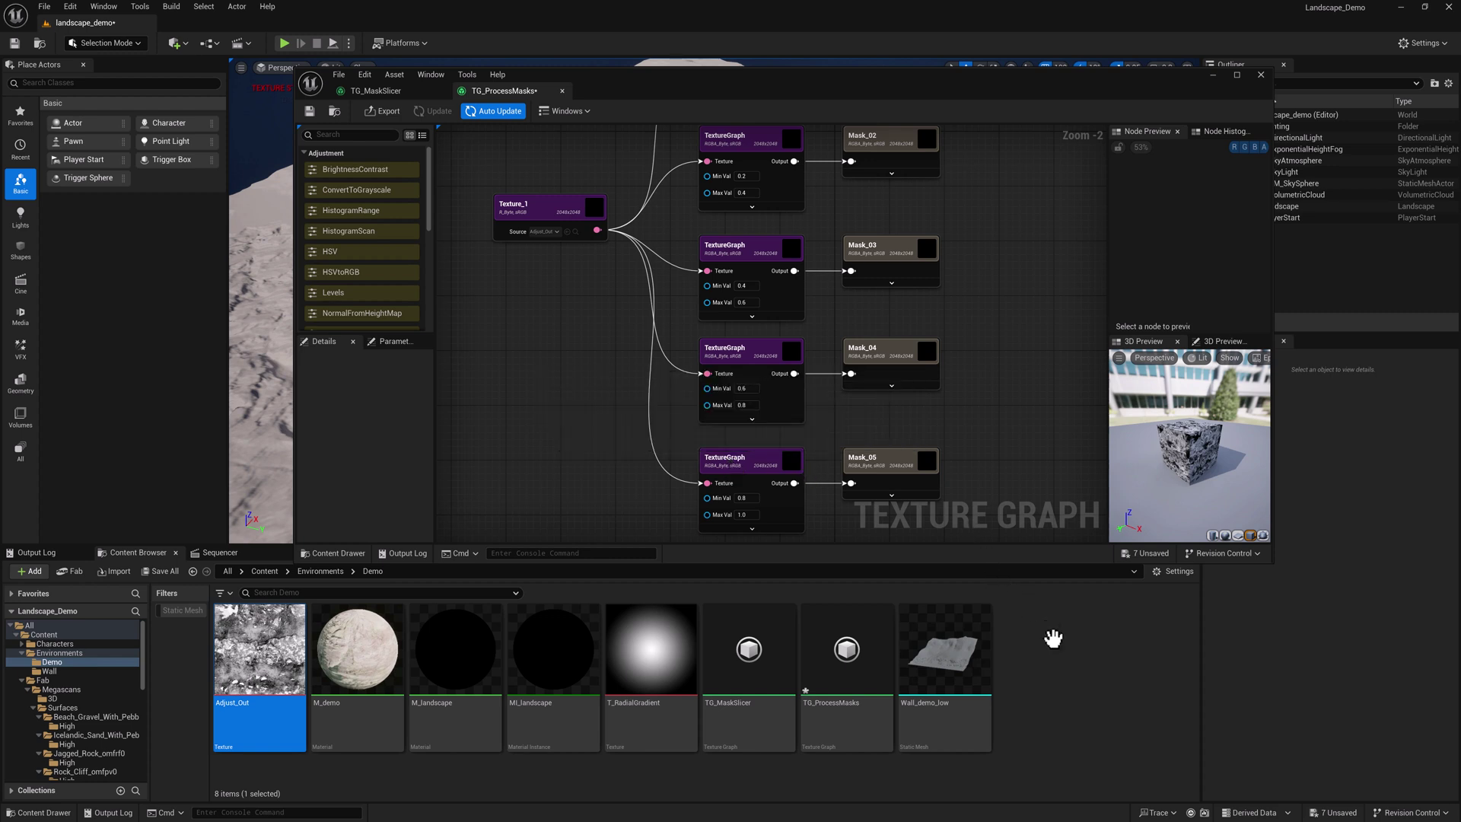
pyautogui.scroll(-2, 756, 704)
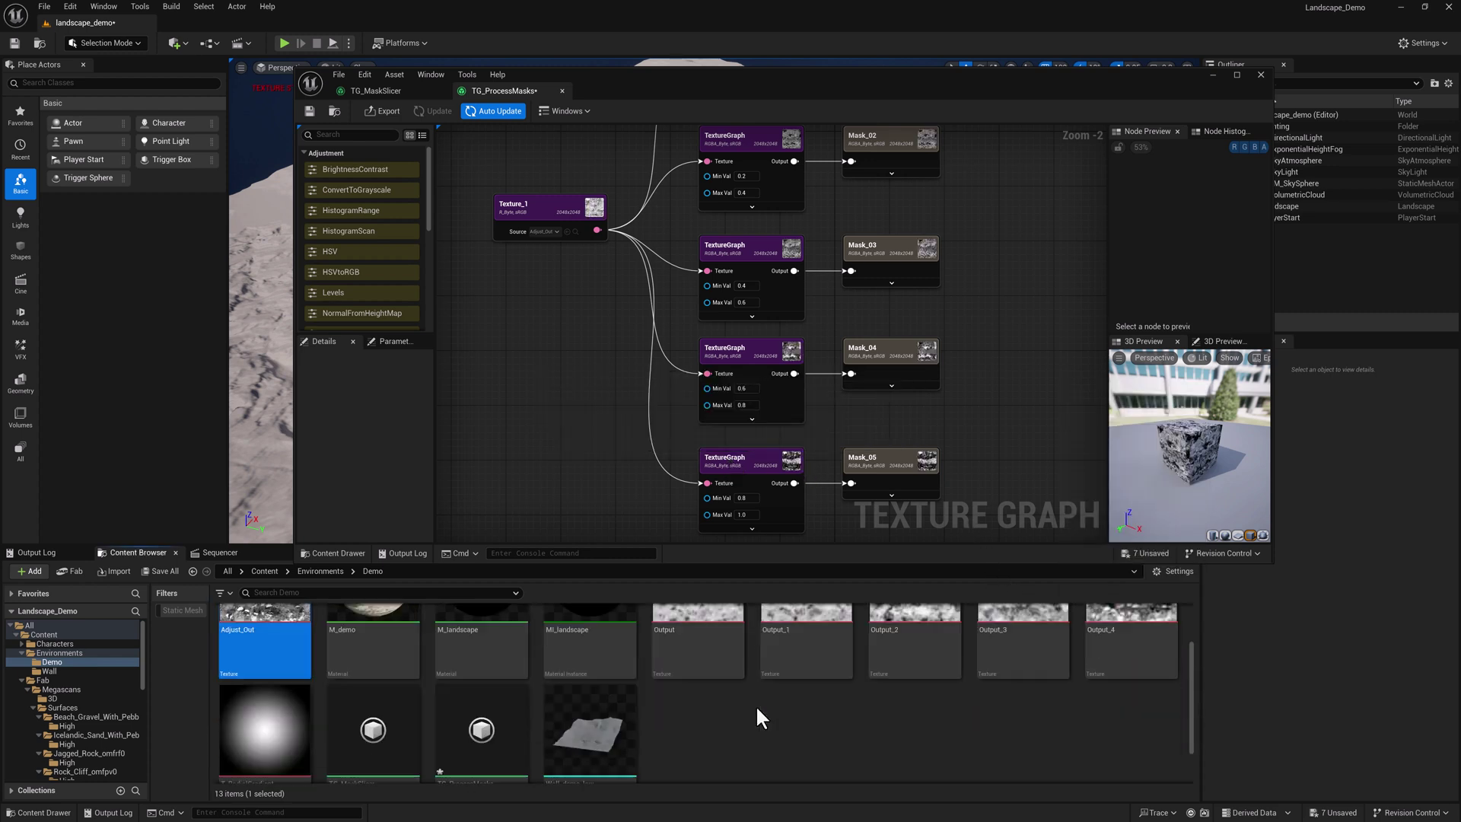
pyautogui.scroll(1, 756, 705)
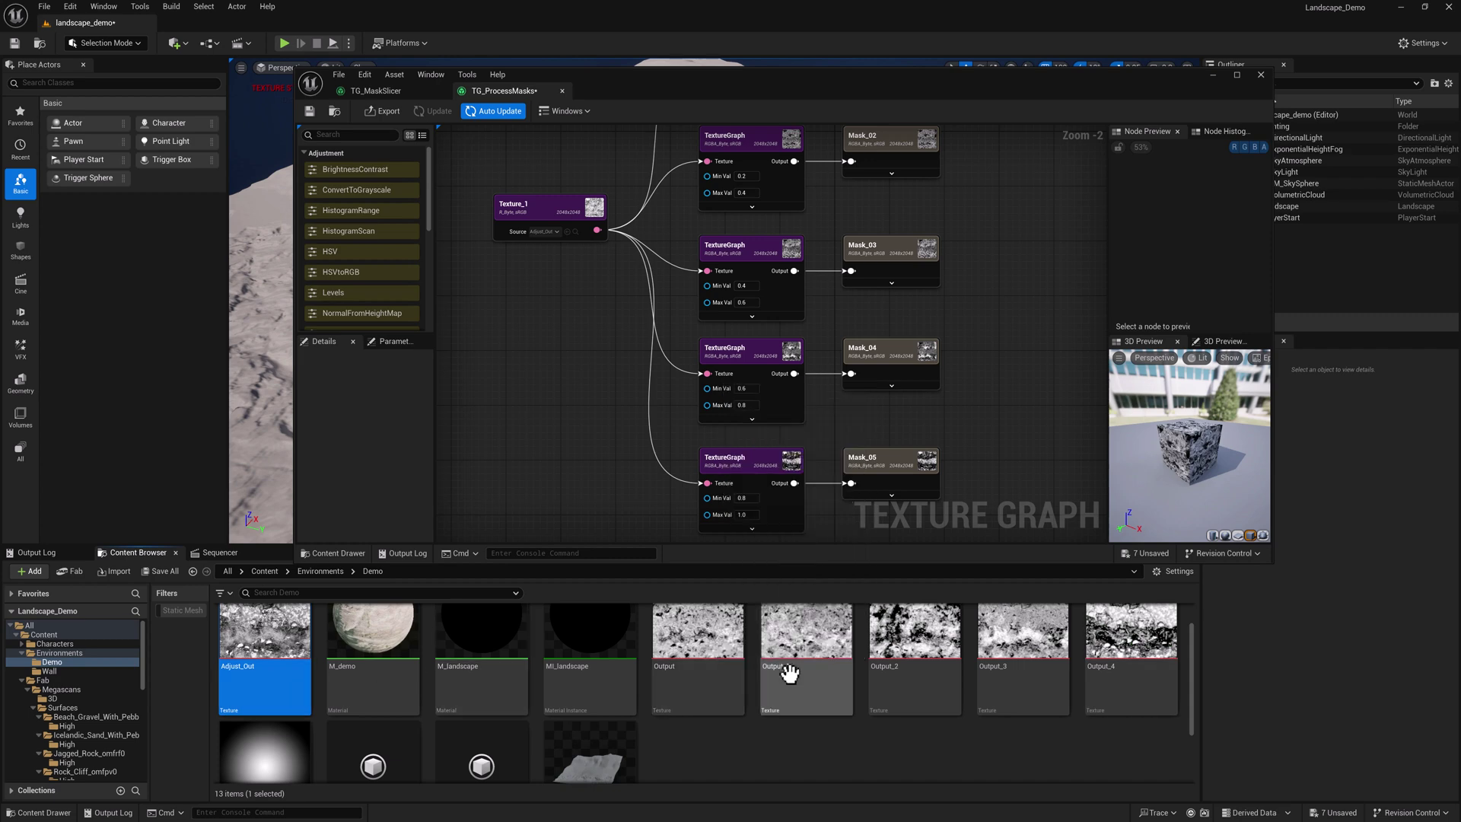
pyautogui.scroll(1, 789, 651)
pyautogui.scroll(1, 1112, 637)
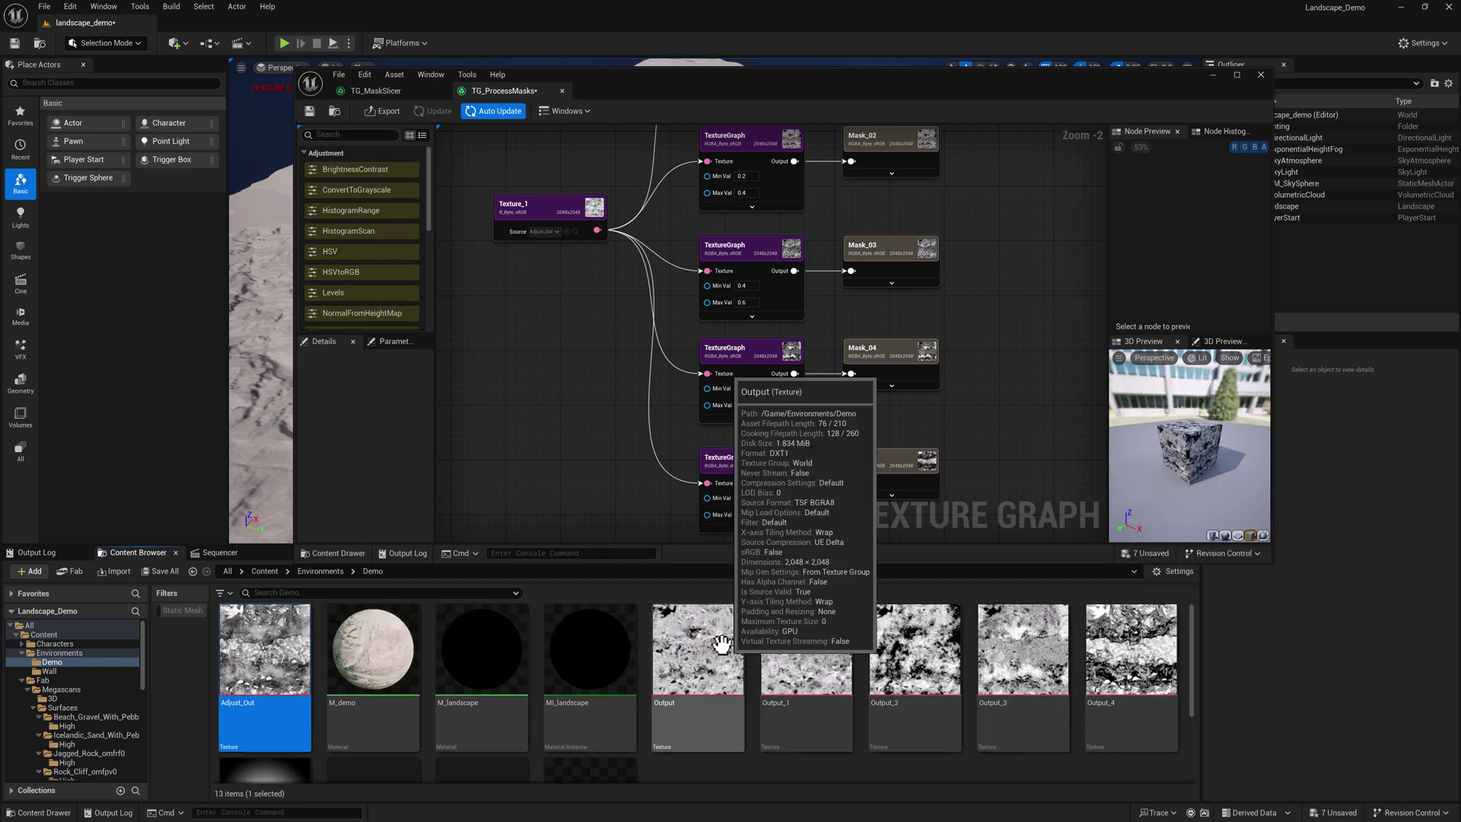
pyautogui.moveTo(264, 648)
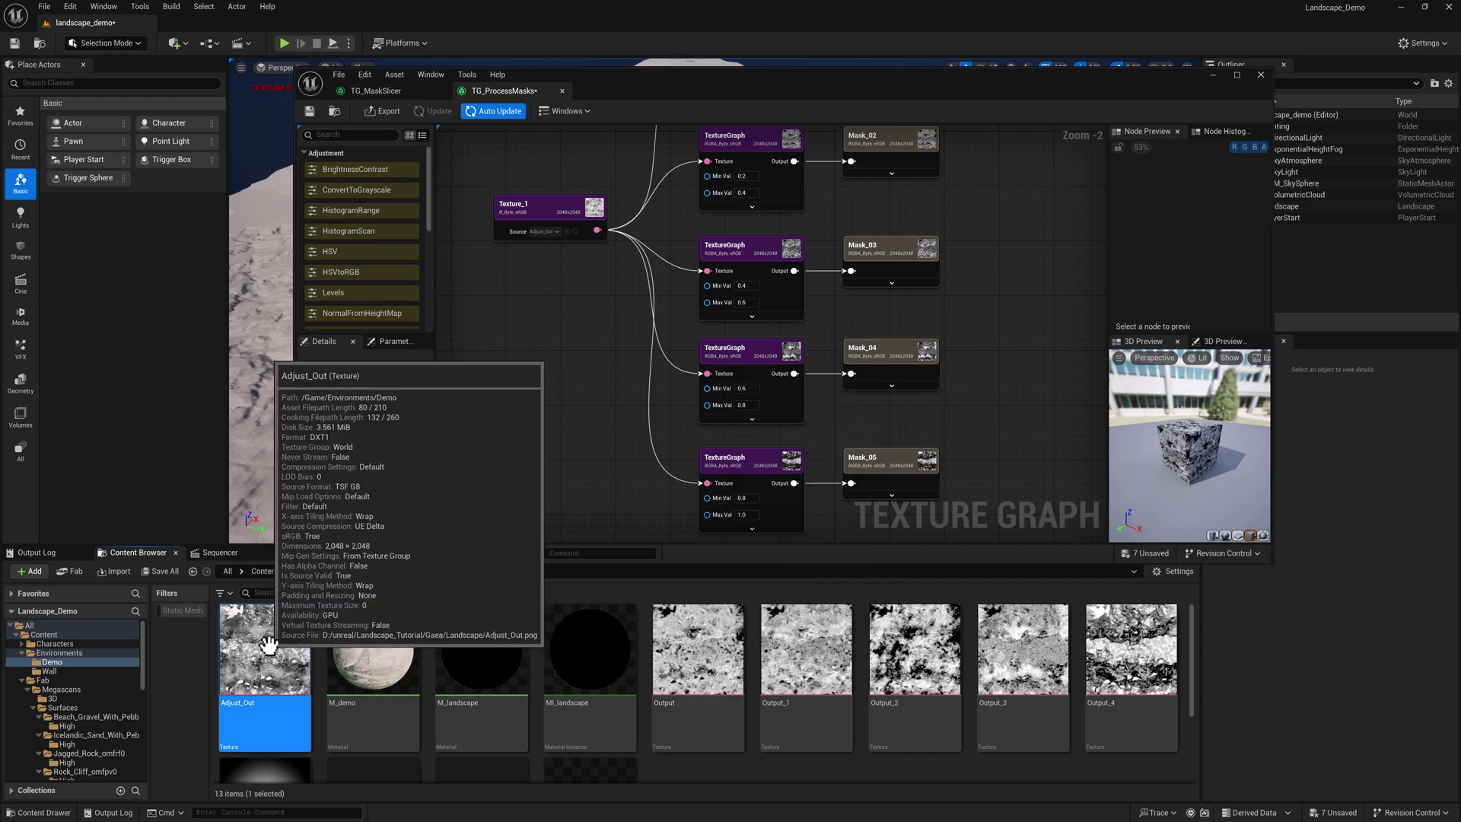
pyautogui.moveTo(276, 646); pyautogui.dragTo(278, 649)
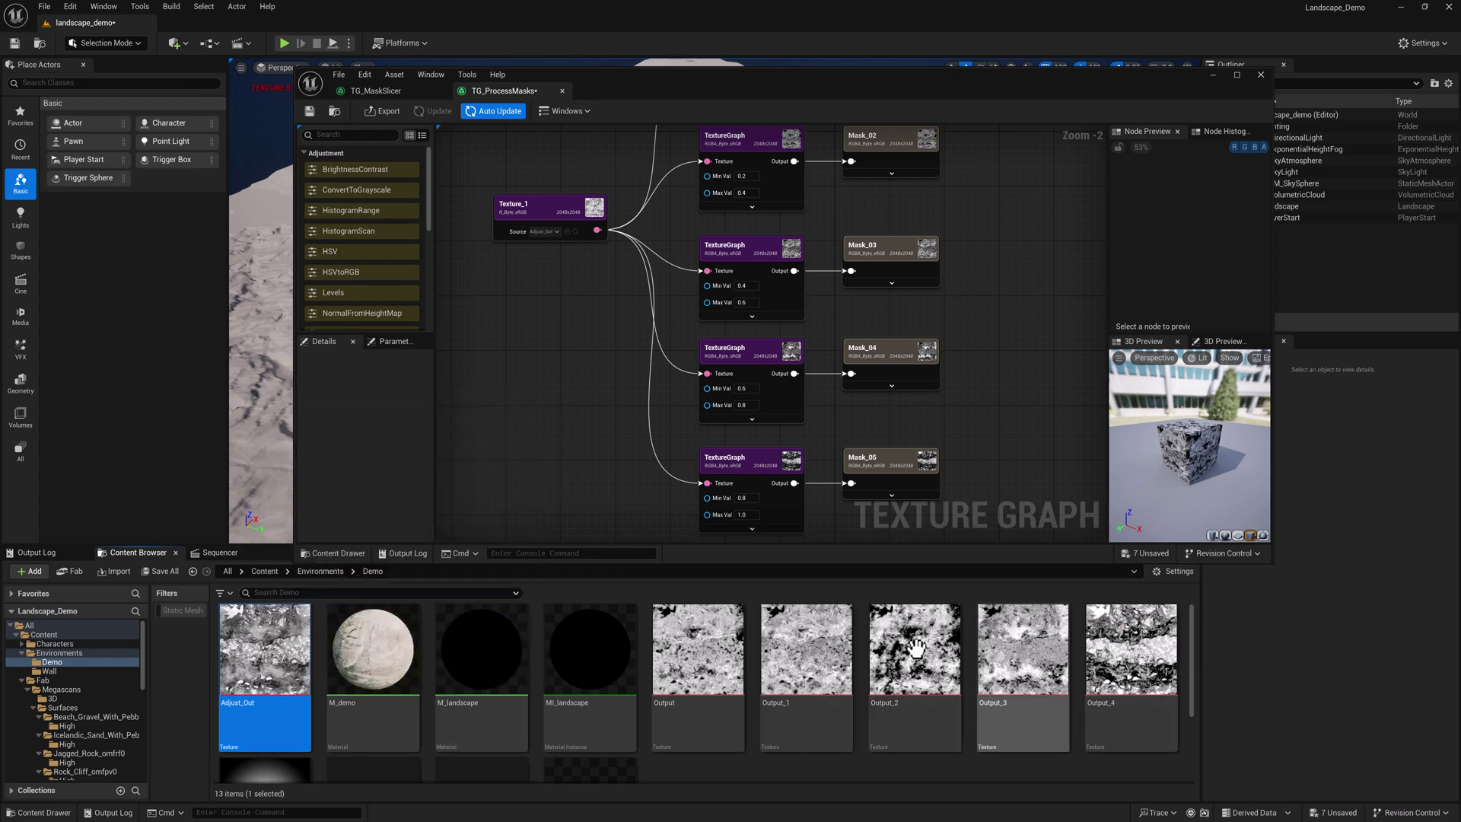
pyautogui.click(701, 645)
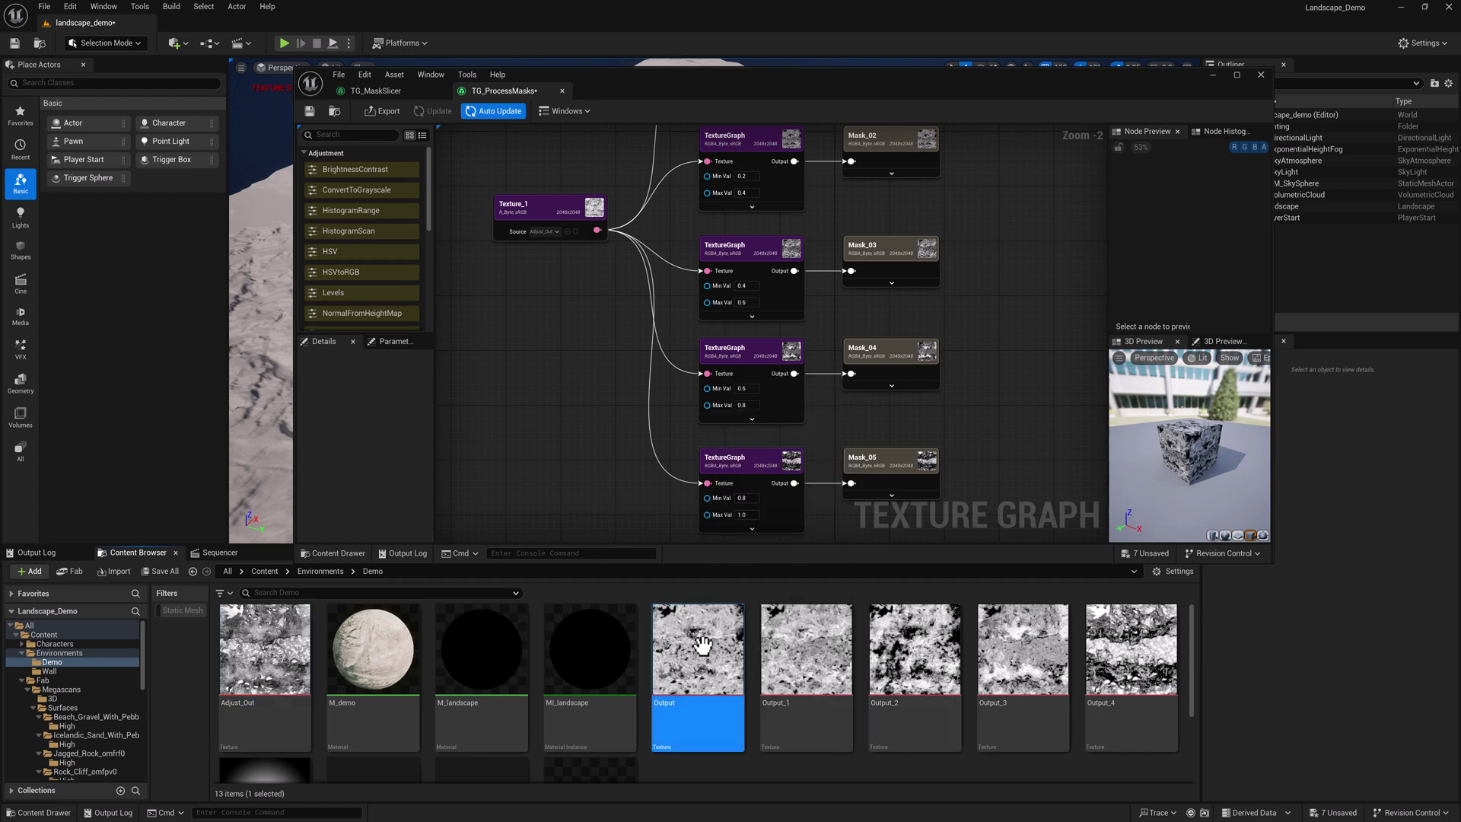
pyautogui.moveTo(702, 645); pyautogui.dragTo(718, 529)
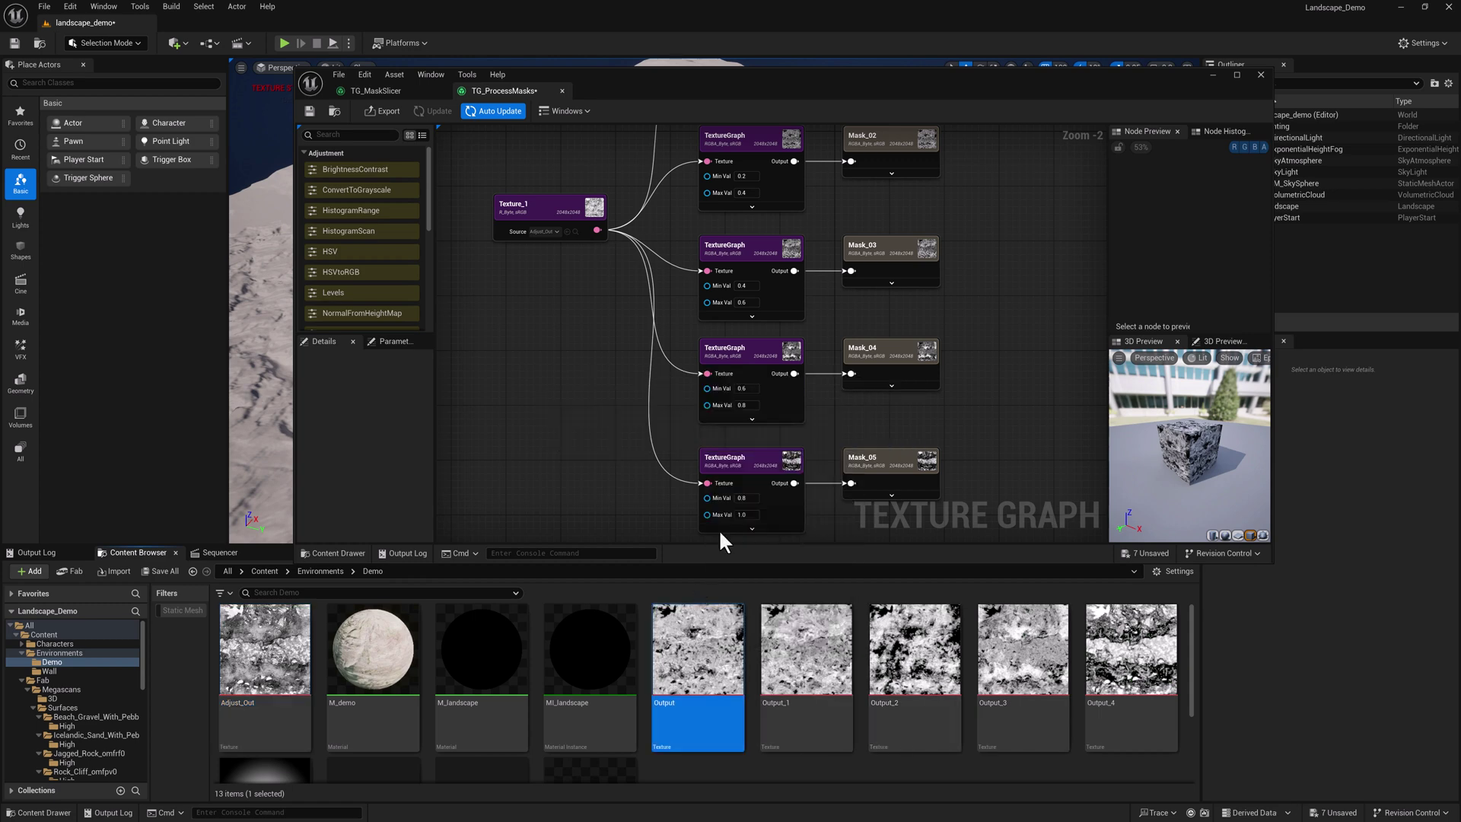
pyautogui.scroll(2, 841, 280)
pyautogui.scroll(2, 599, 276)
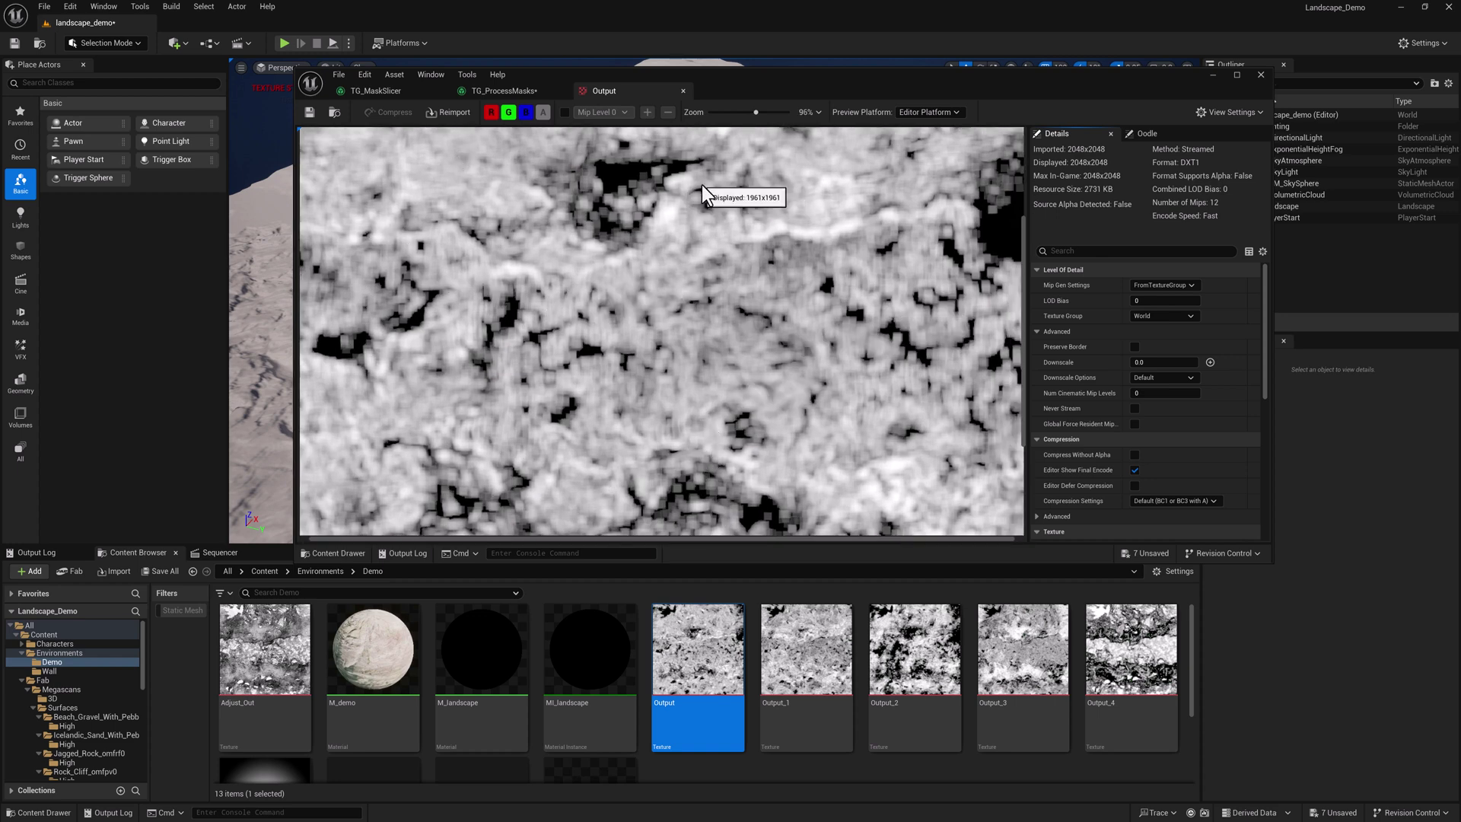
pyautogui.scroll(-1, 902, 356)
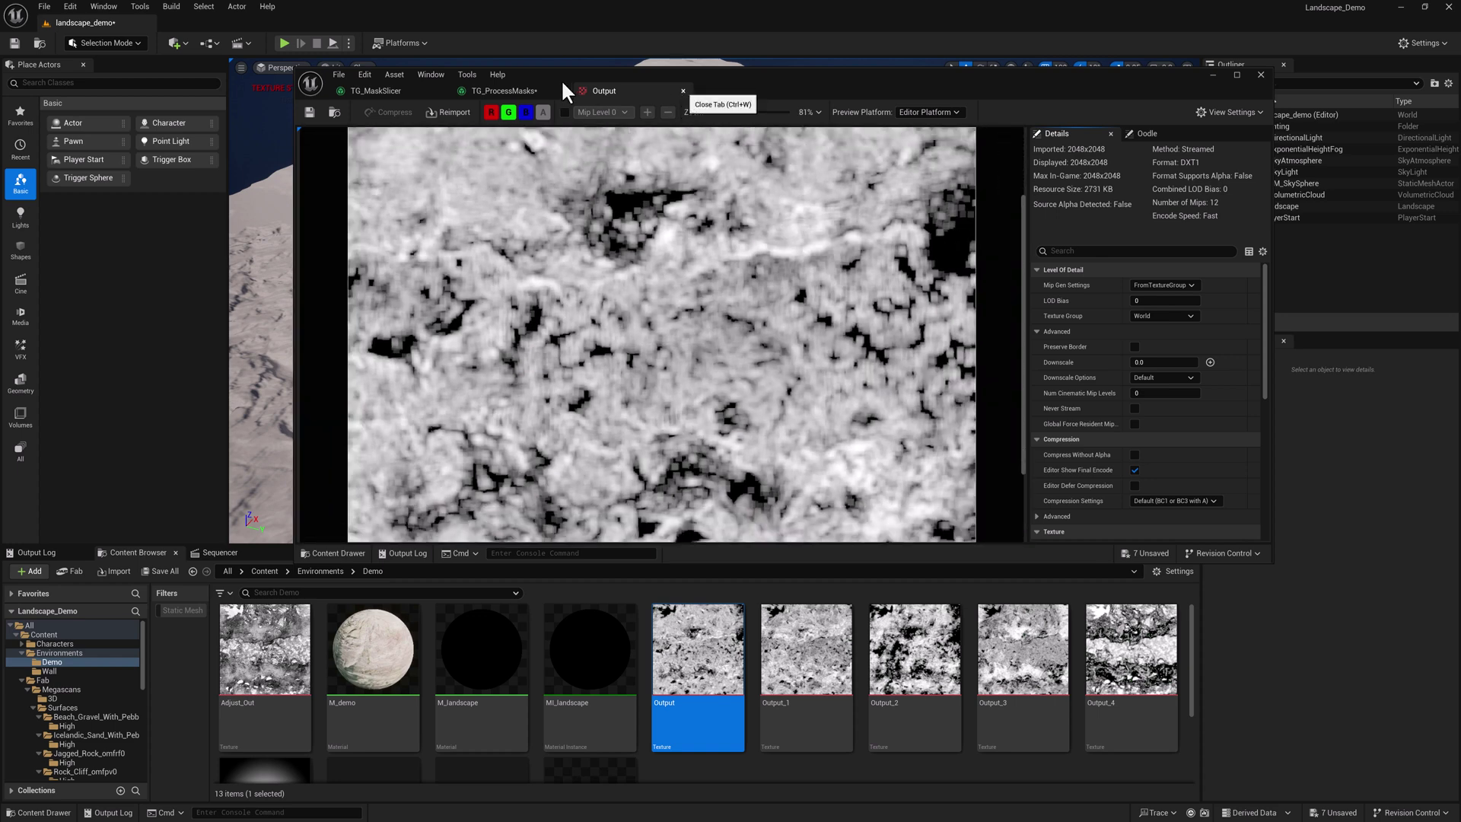
pyautogui.hotkey('ctrl', 'w')
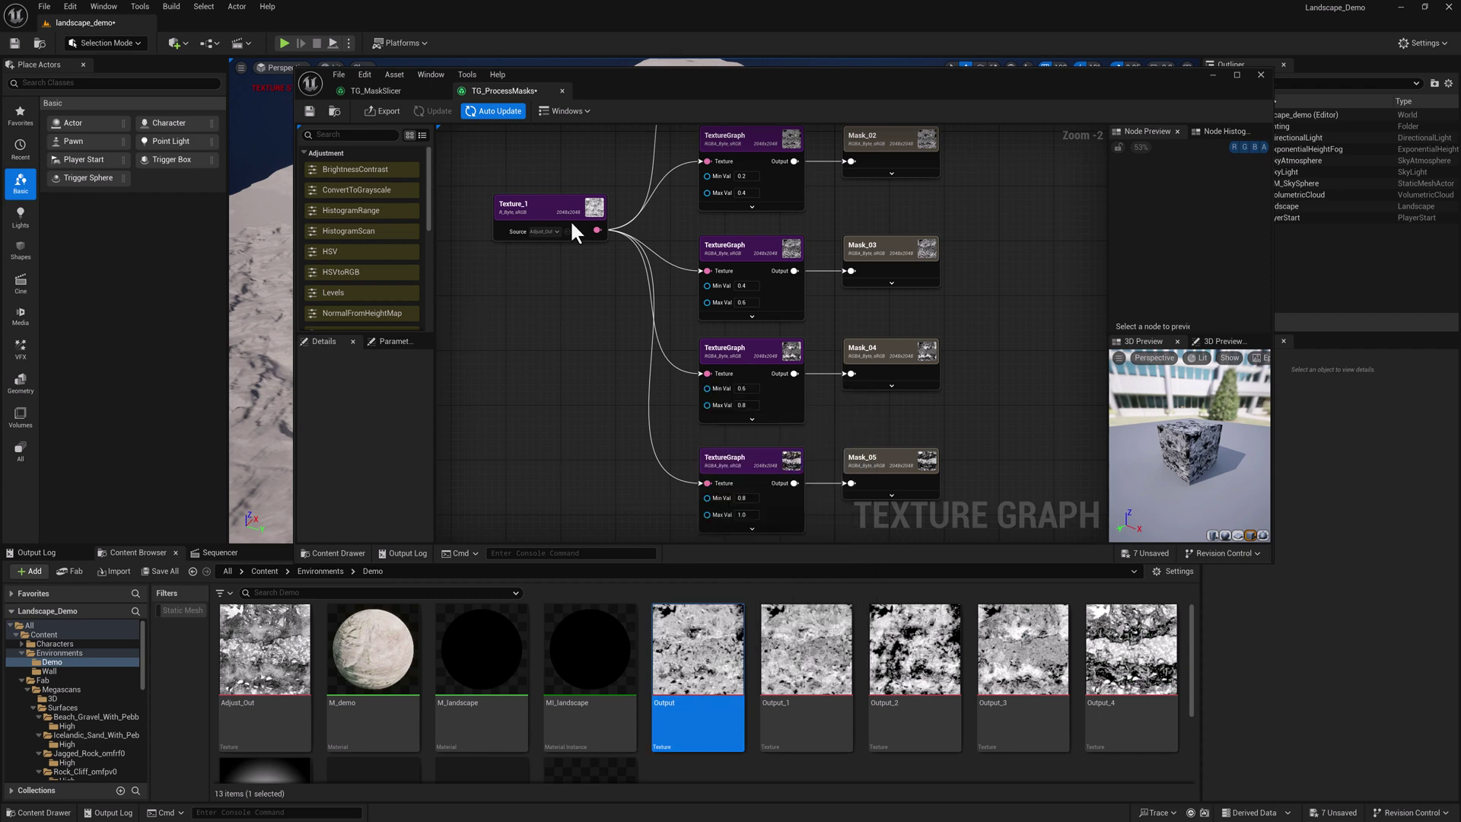
# Step: Move the Texture Graph window aside and back, then select Output through Output_4 together
pyautogui.moveTo(597, 73)
pyautogui.mouseDown()
pyautogui.moveTo(603, 110)
pyautogui.moveTo(442, 331)
pyautogui.mouseUp()
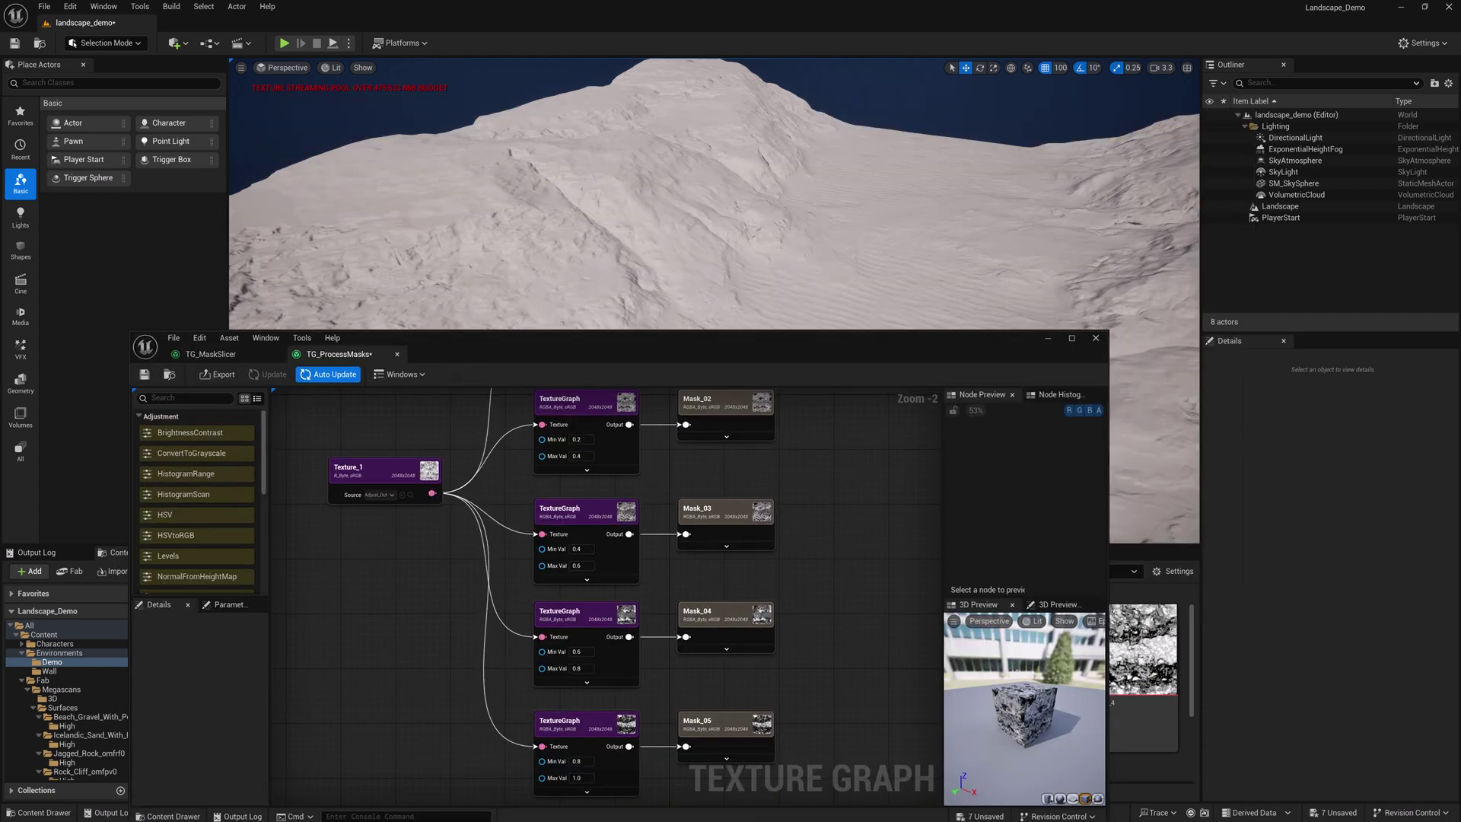
pyautogui.click(981, 291)
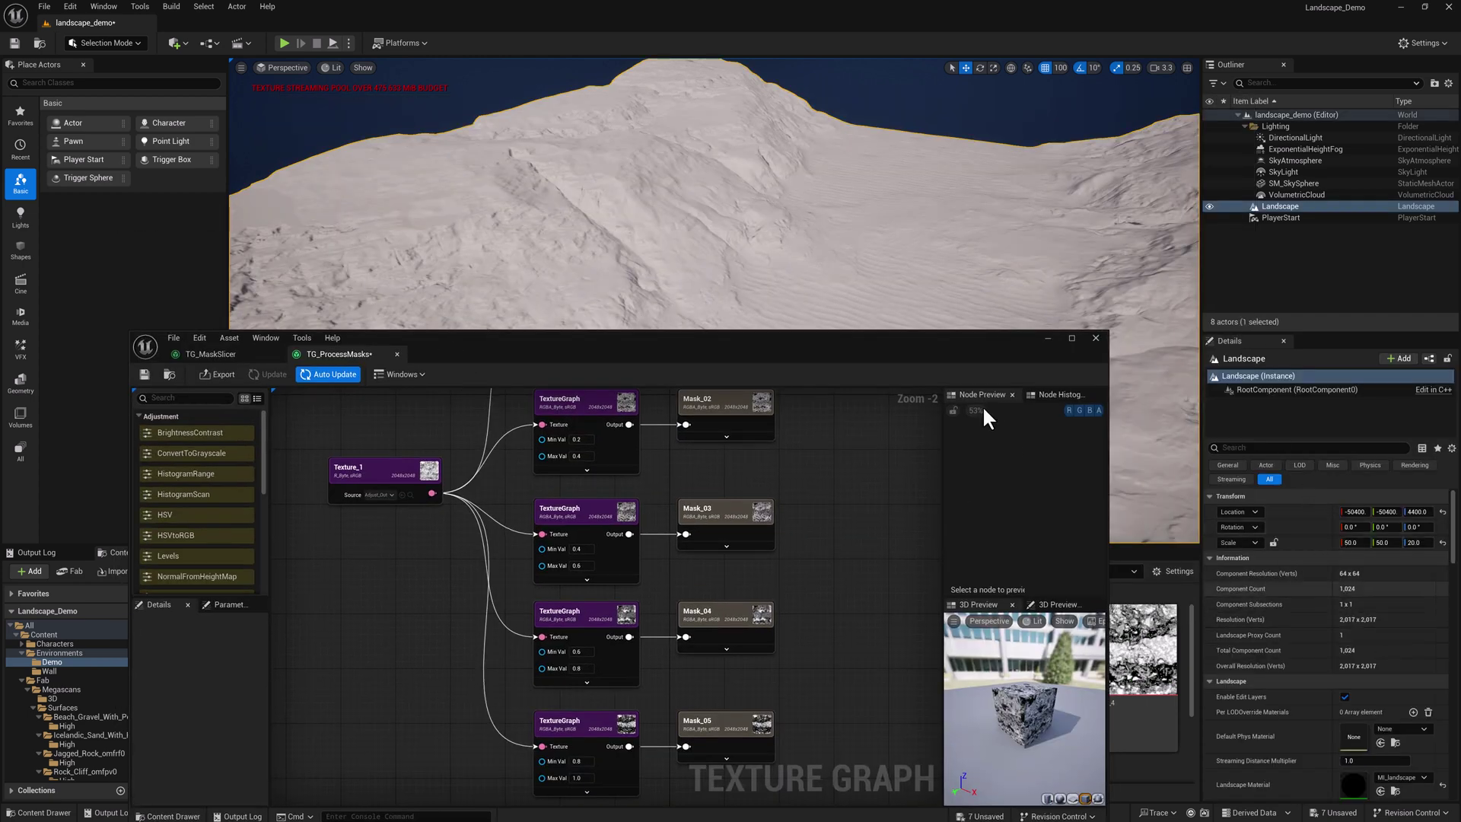
pyautogui.moveTo(946, 341)
pyautogui.mouseDown()
pyautogui.moveTo(915, 149)
pyautogui.moveTo(983, 97)
pyautogui.mouseUp()
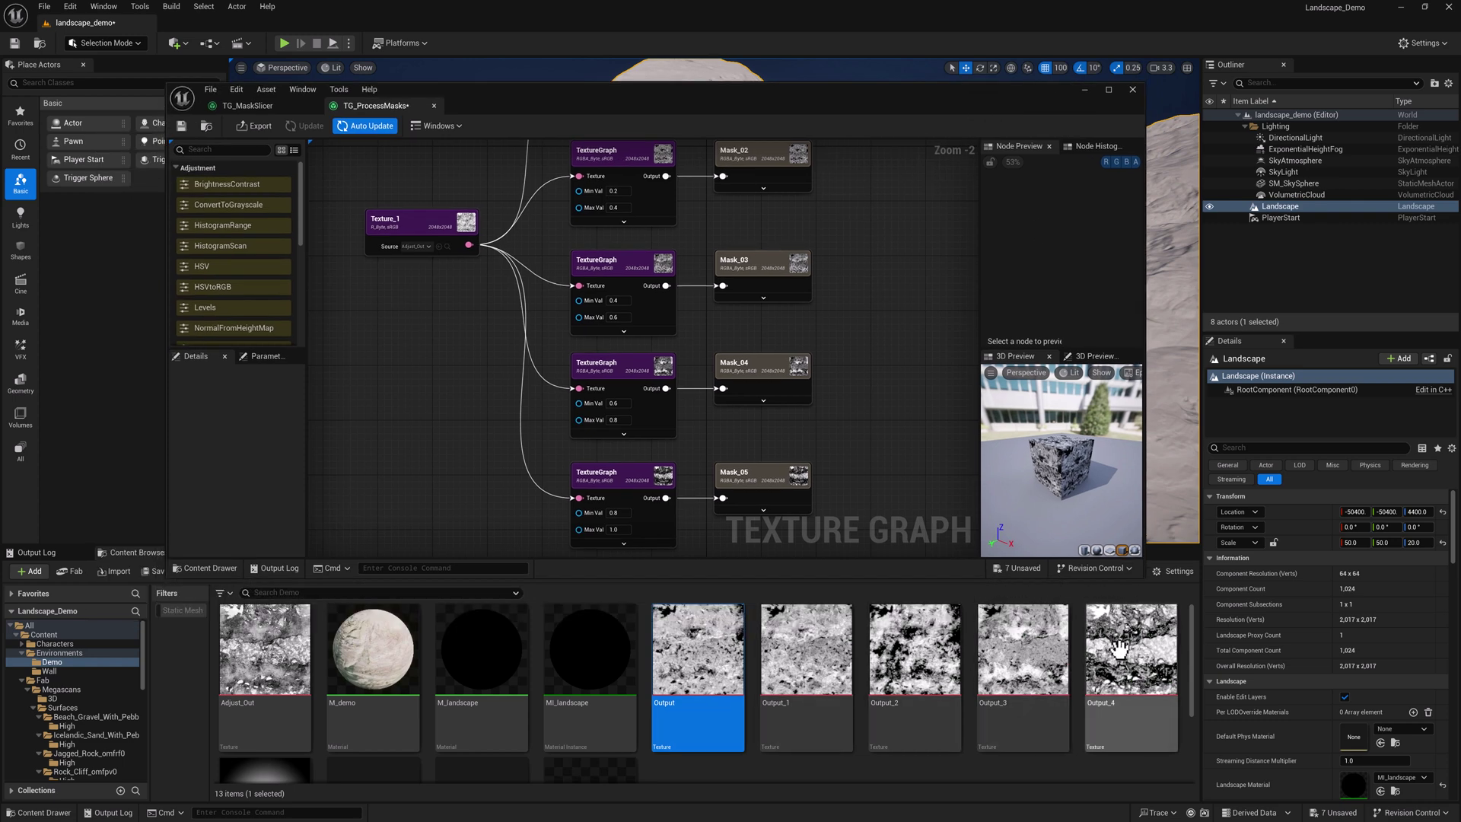
pyautogui.keyDown('shift'); pyautogui.click(1159, 647); pyautogui.keyUp('shift')
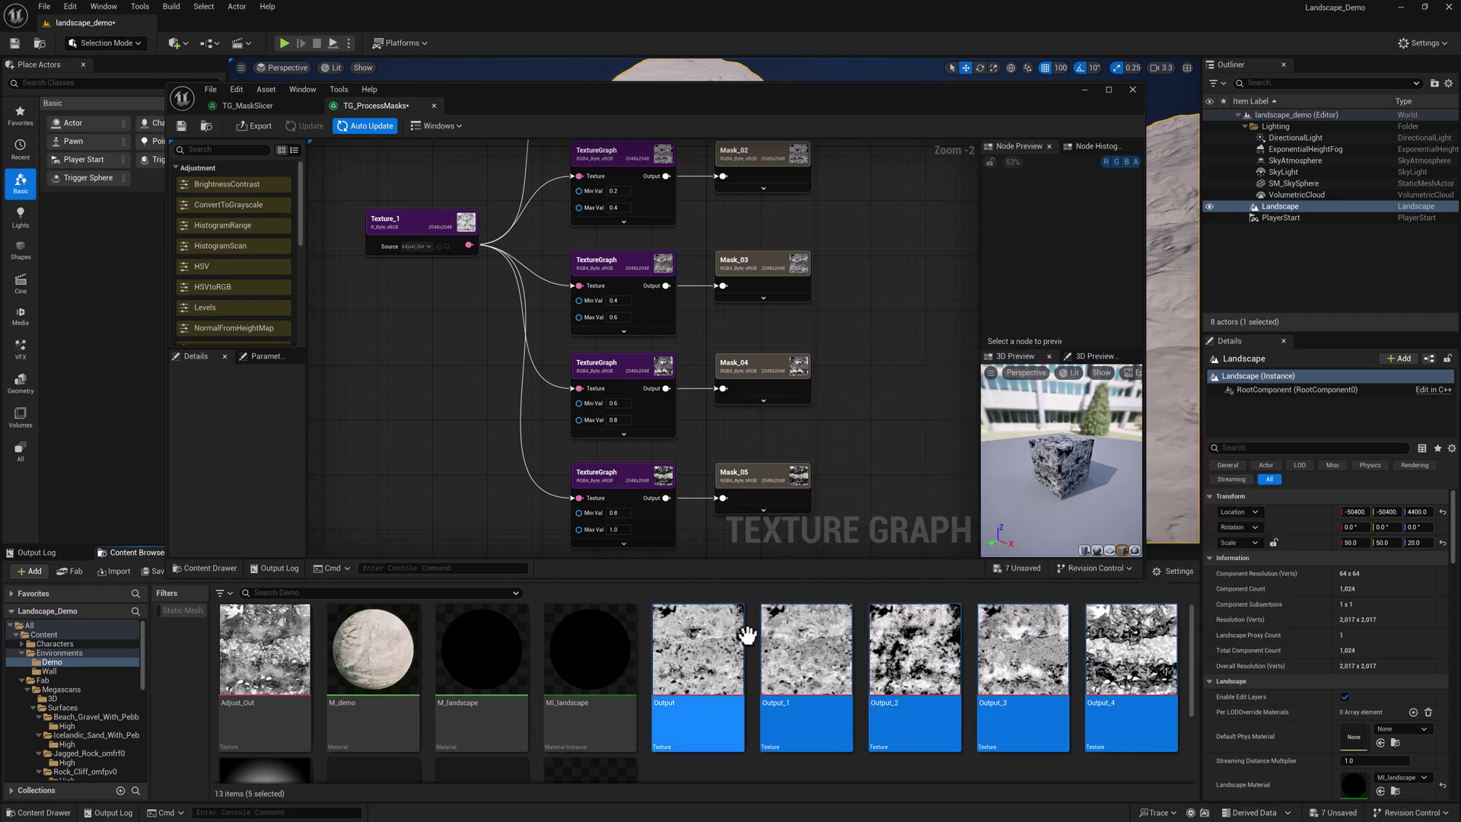
# Step: Choose Asset Actions > Export for the selected textures to bring up the Save dialog
pyautogui.rightClick(690, 655)
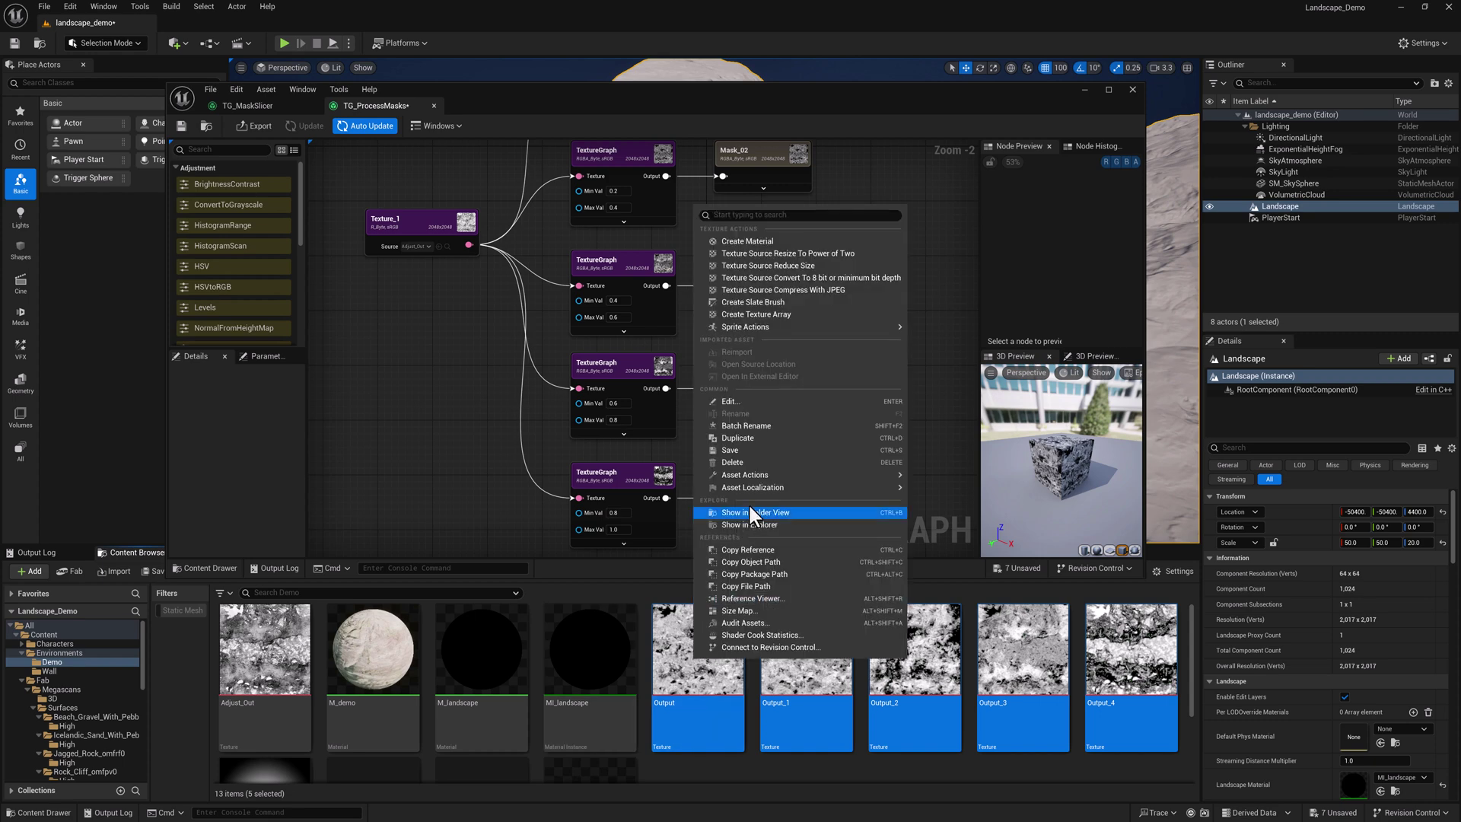
pyautogui.moveTo(777, 474)
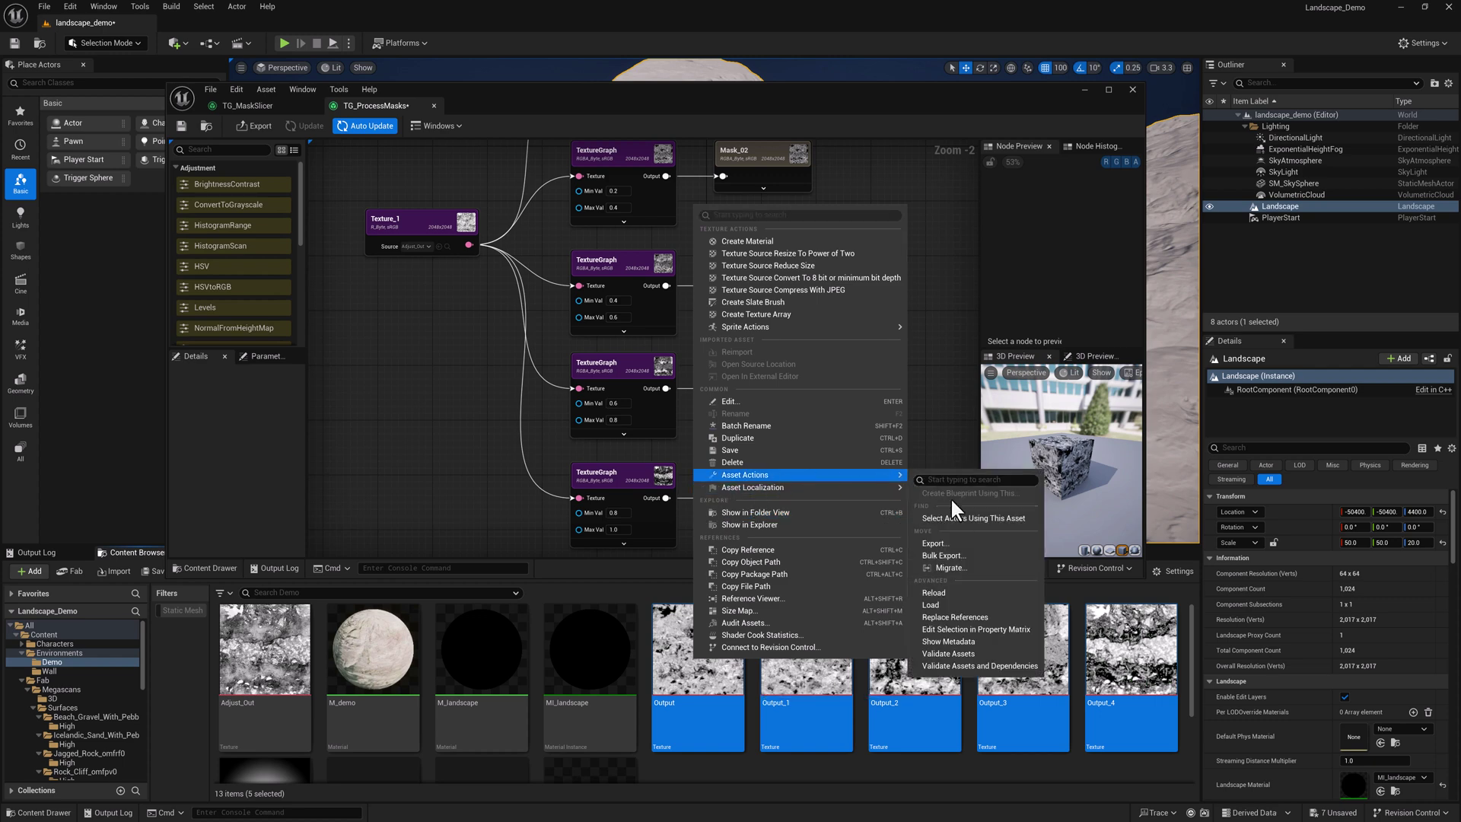
pyautogui.click(942, 542)
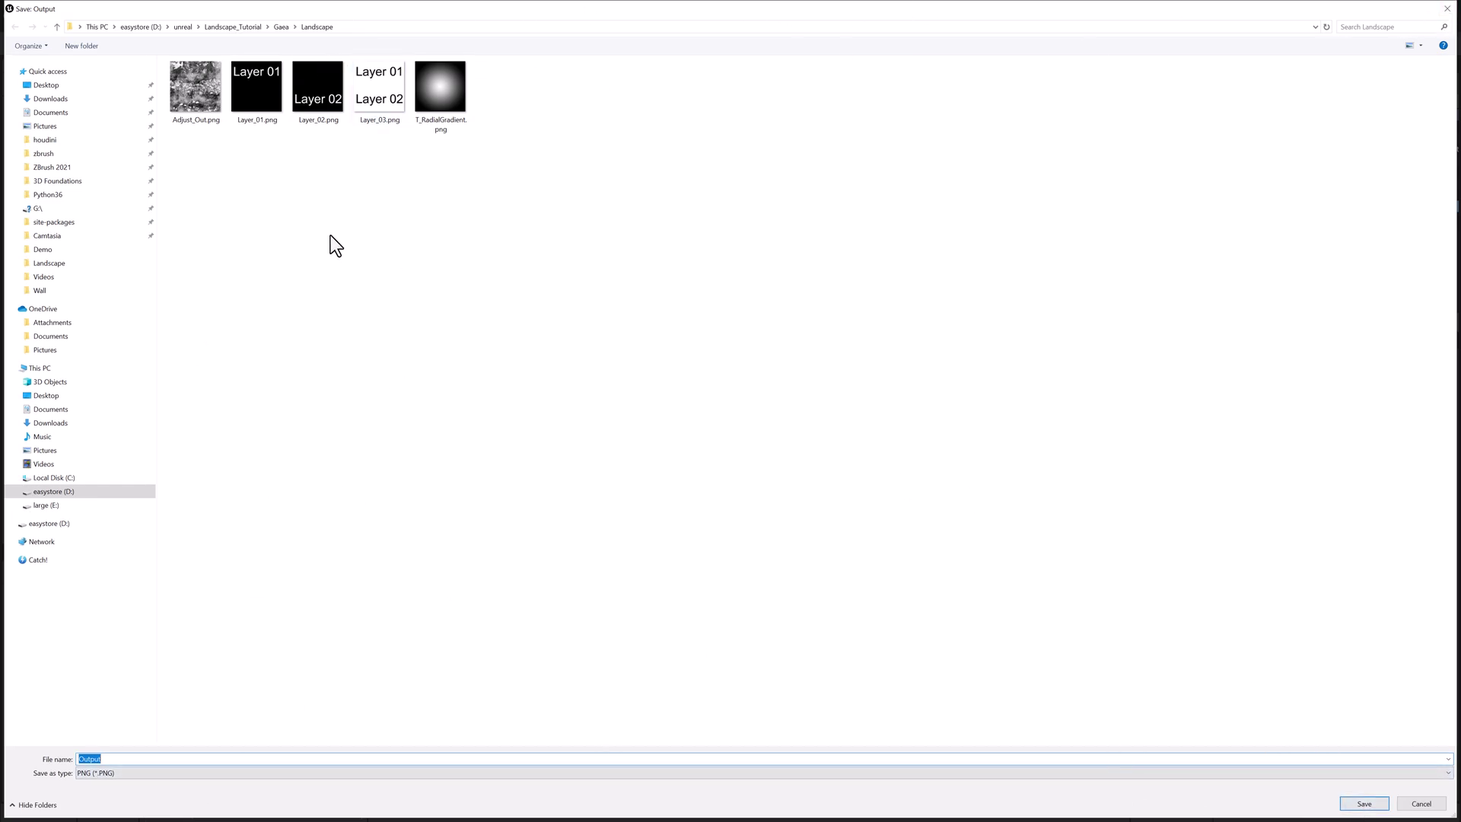
# Step: Save Output, Output_1, Output_2 and Output_3 as PNG files in the Landscape folder
pyautogui.press('Return')
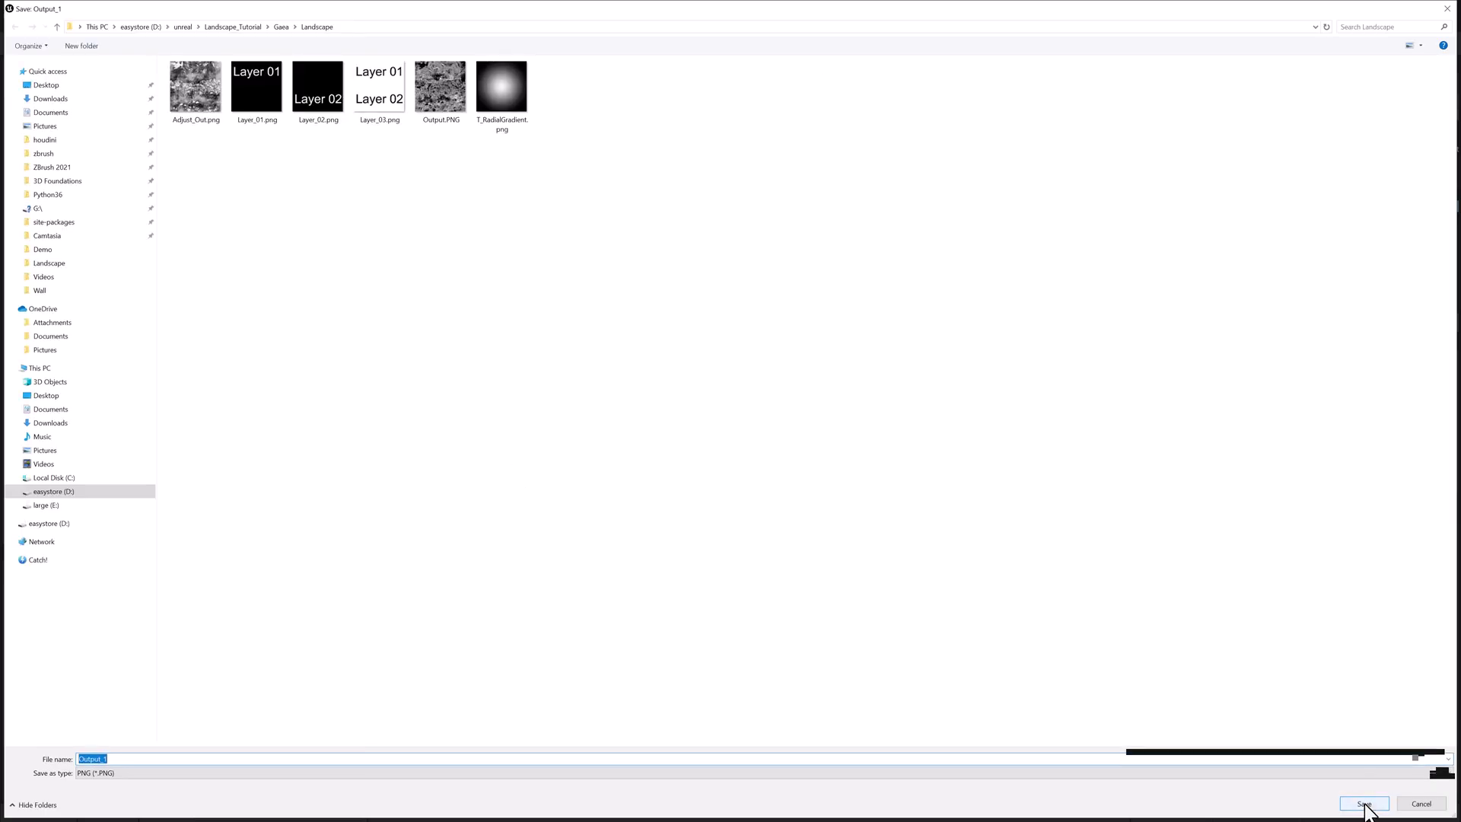
pyautogui.click(1367, 803)
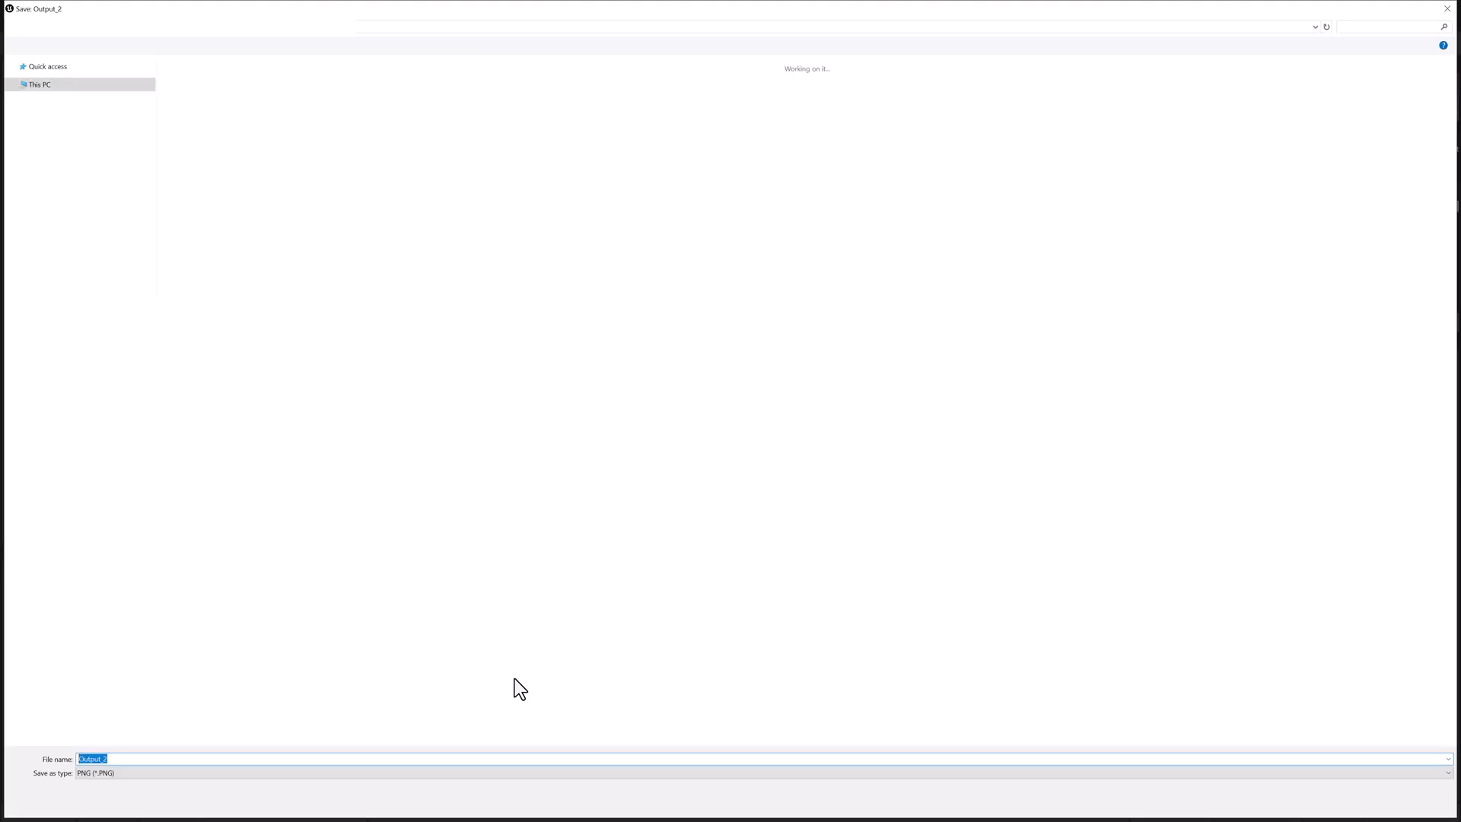
pyautogui.click(1361, 803)
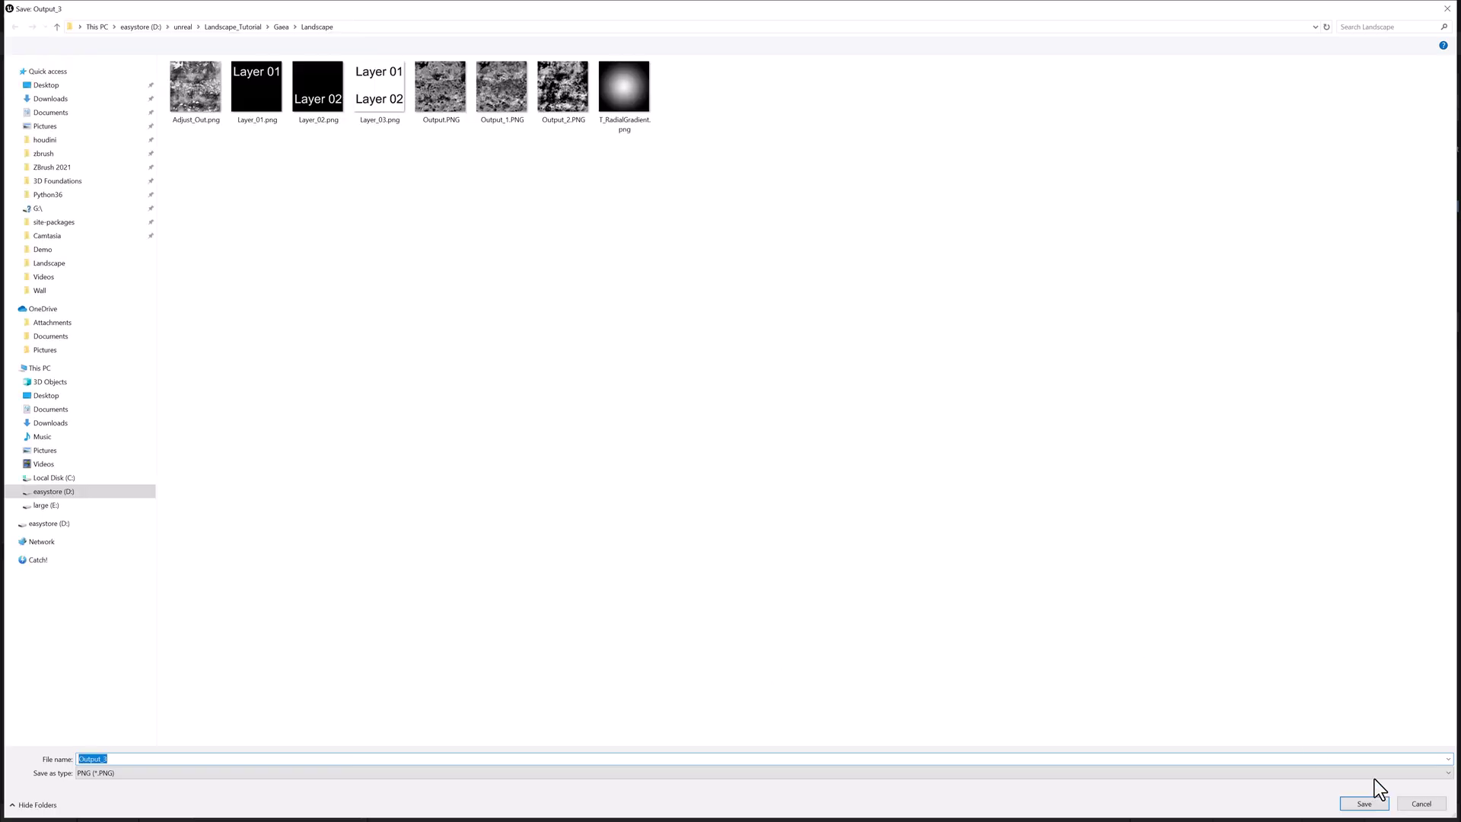
pyautogui.click(1369, 809)
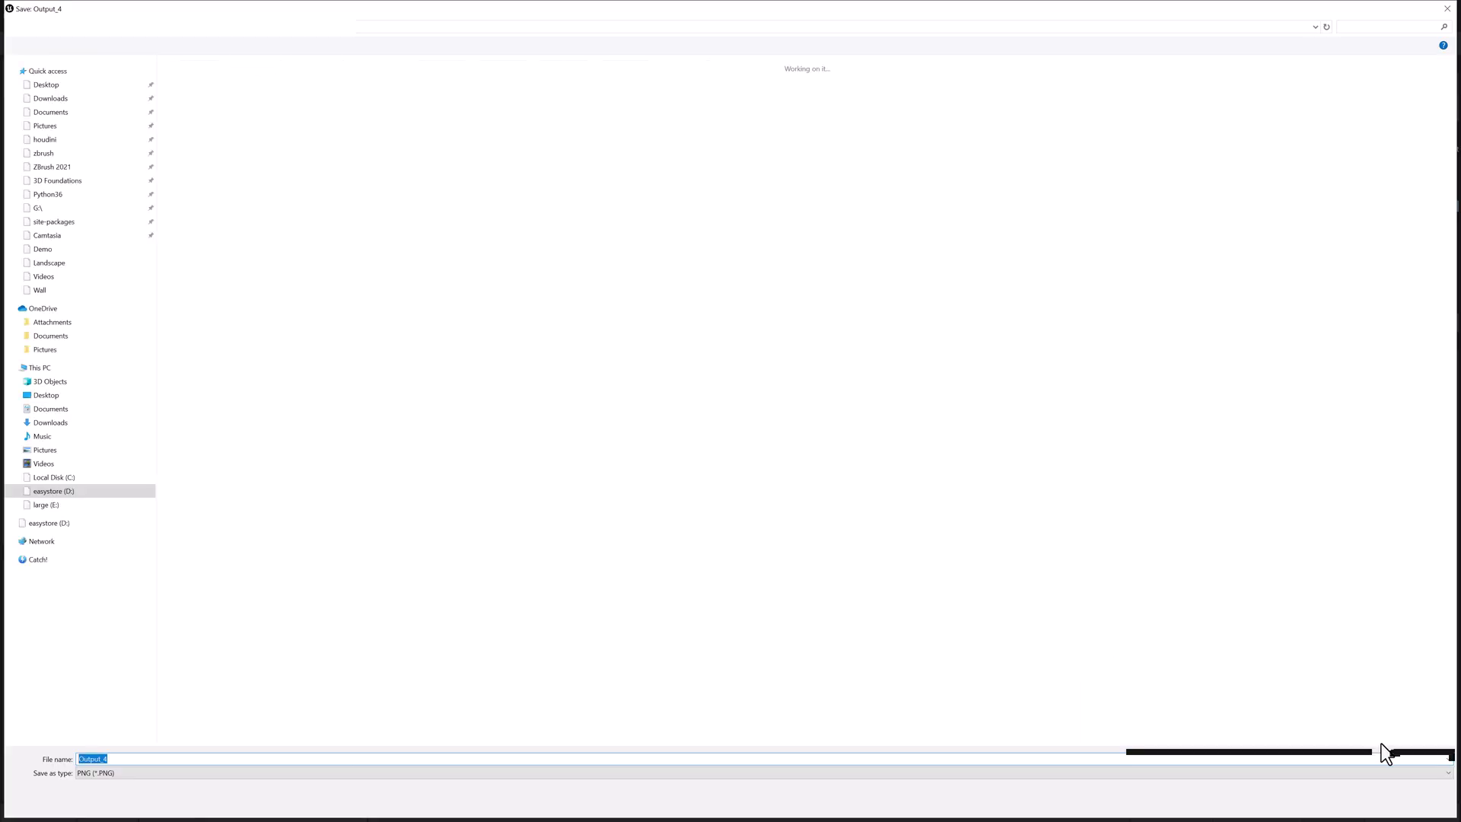
pyautogui.click(1378, 806)
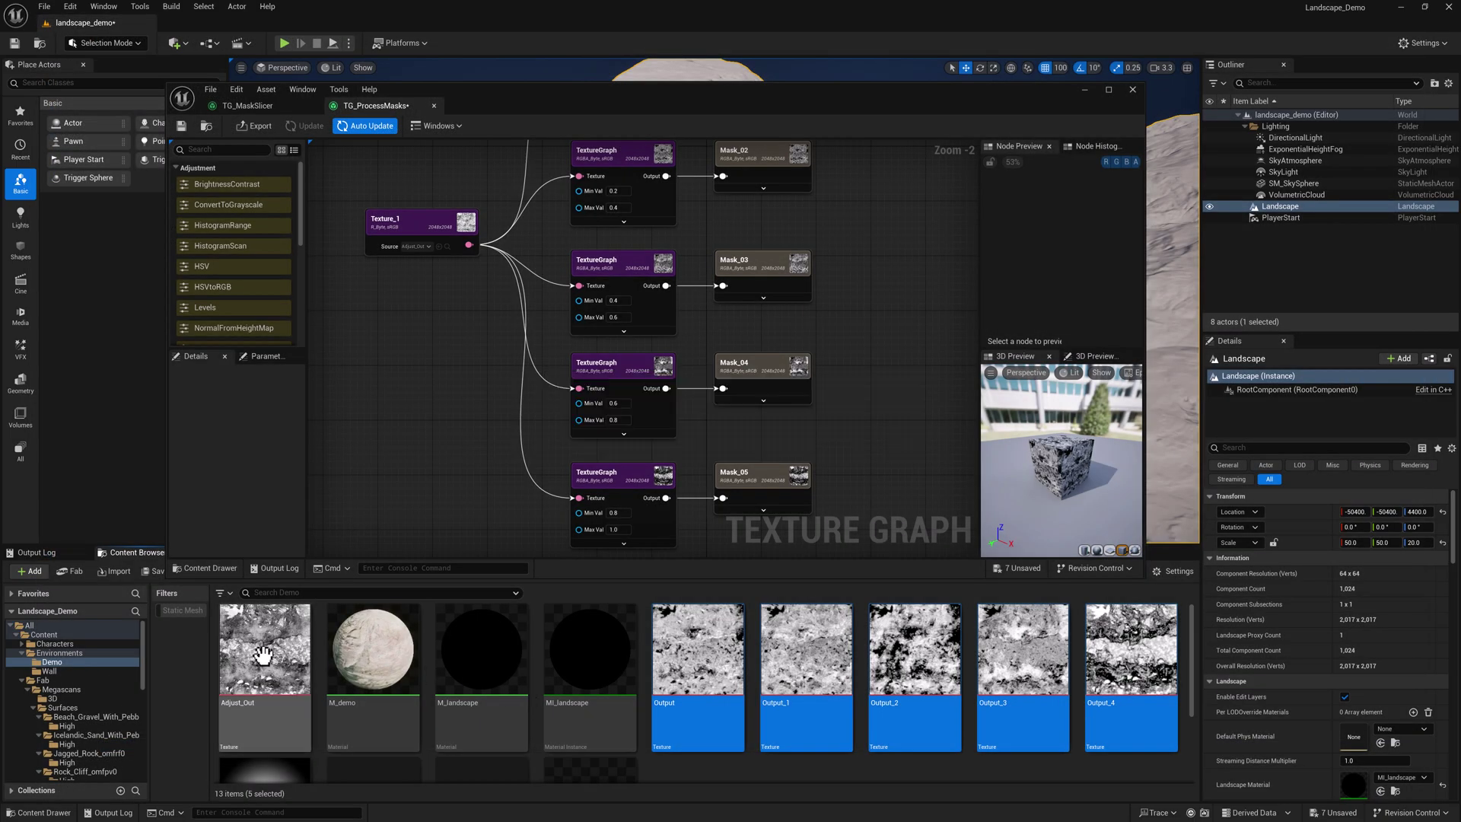